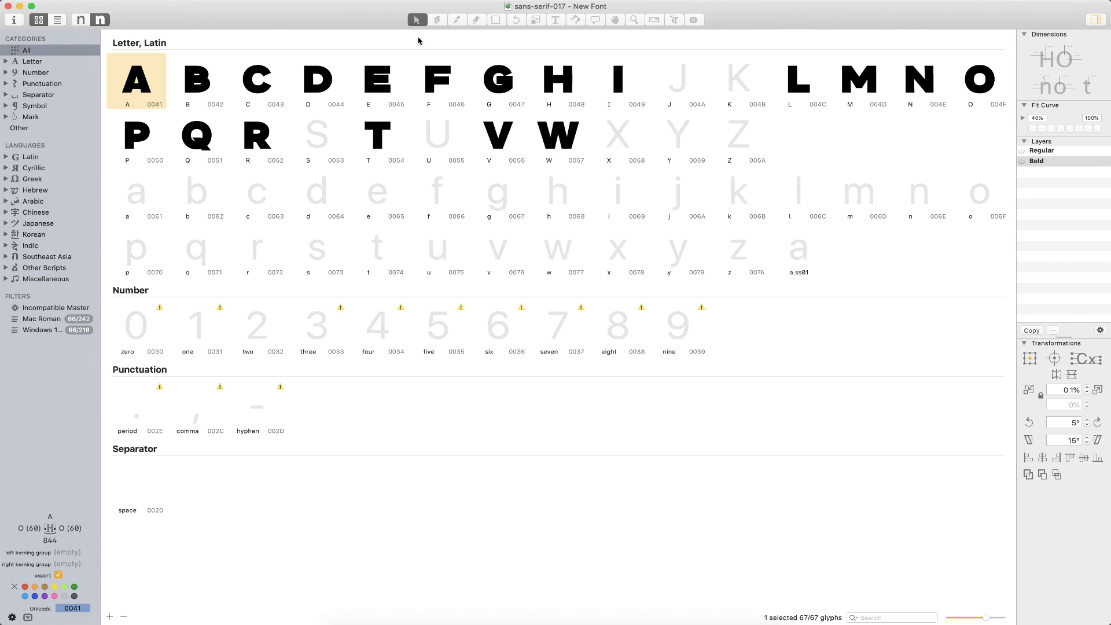
- Examine the overlapping shapes of the Bold letter B up close and return to the font overview
double_click(194, 81)
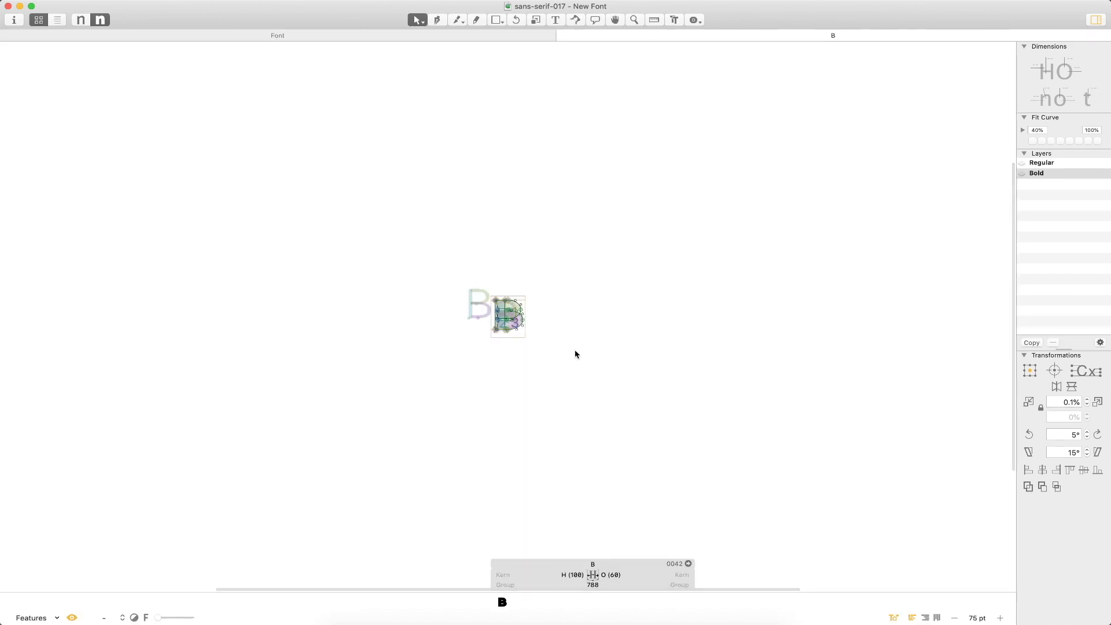
key("z")
left_click_drag(567, 268, 417, 362)
key("v")
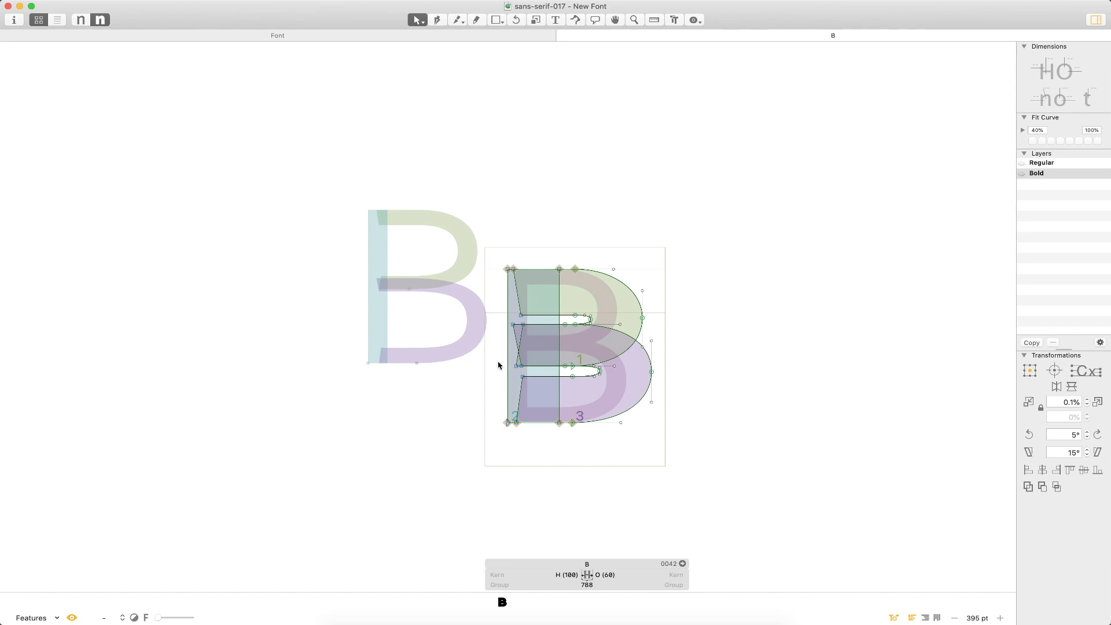
key("super+w")
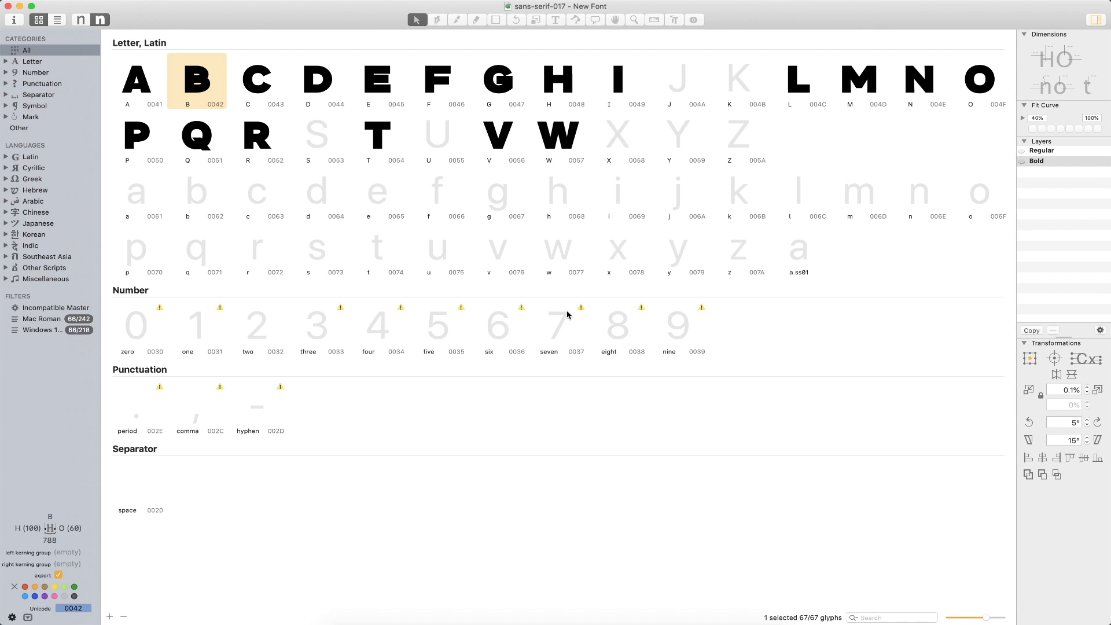
- Open the U glyph and copy its complete Regular outline into the Bold master
left_click(443, 140)
double_click(444, 141)
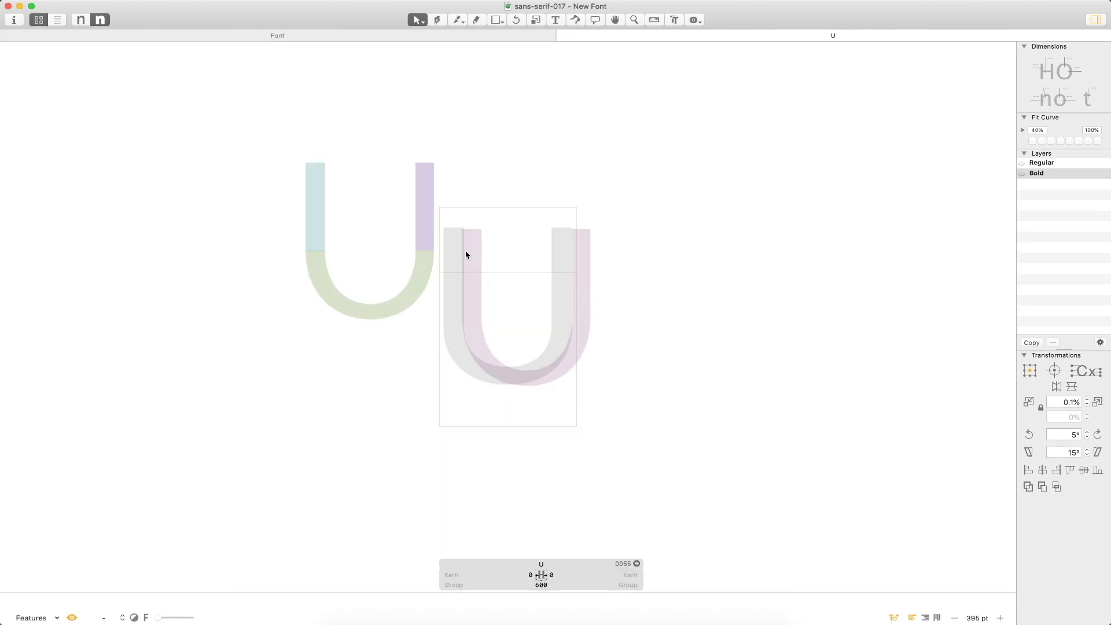
key("super+1")
key("super+a")
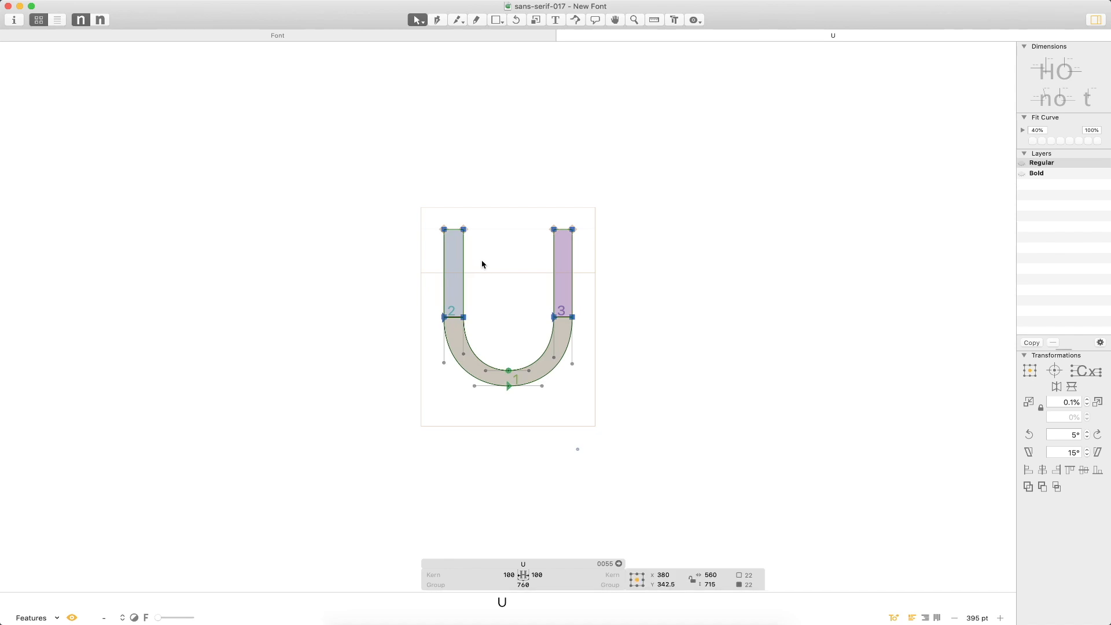
key("super+c")
key("super+2")
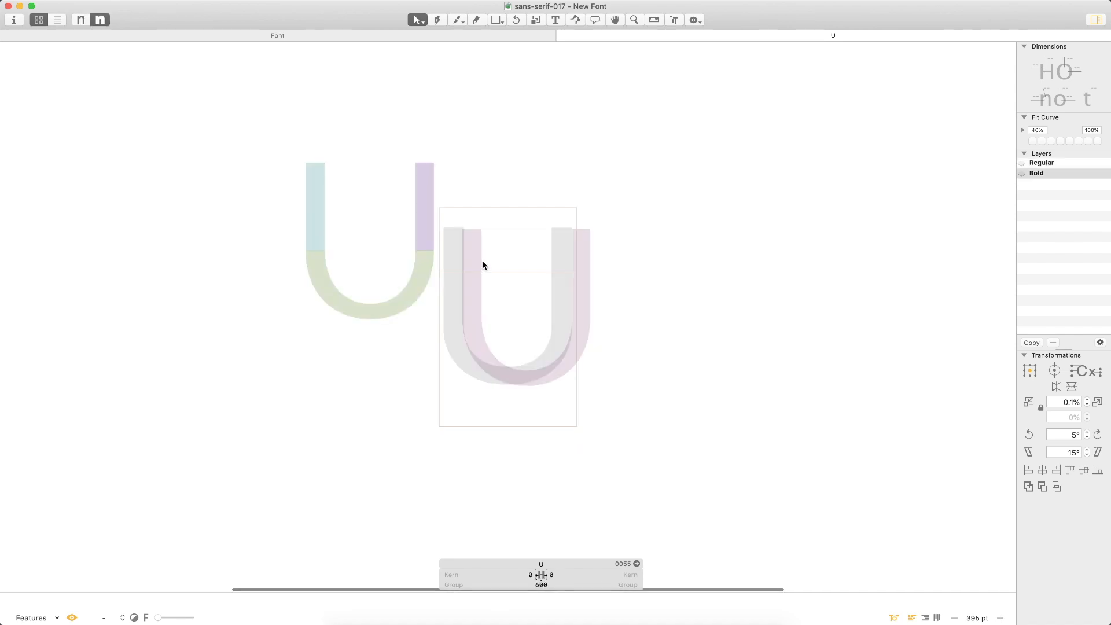
key("super+v")
- Thicken the pasted Bold U outline with the Offset Curve filter
left_click(192, 0)
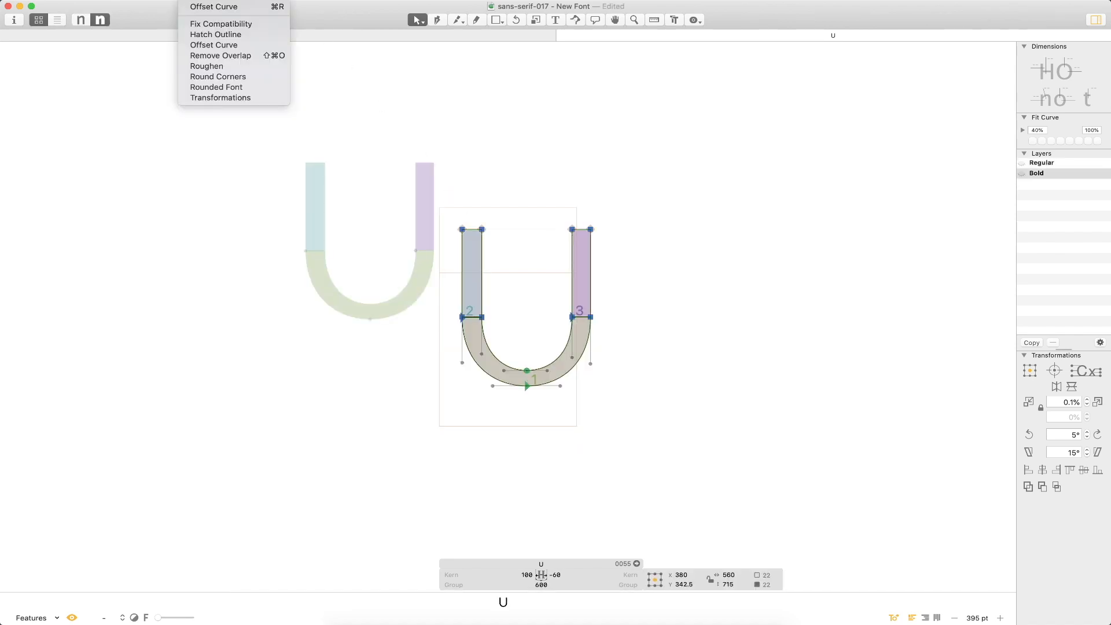
left_click(208, 7)
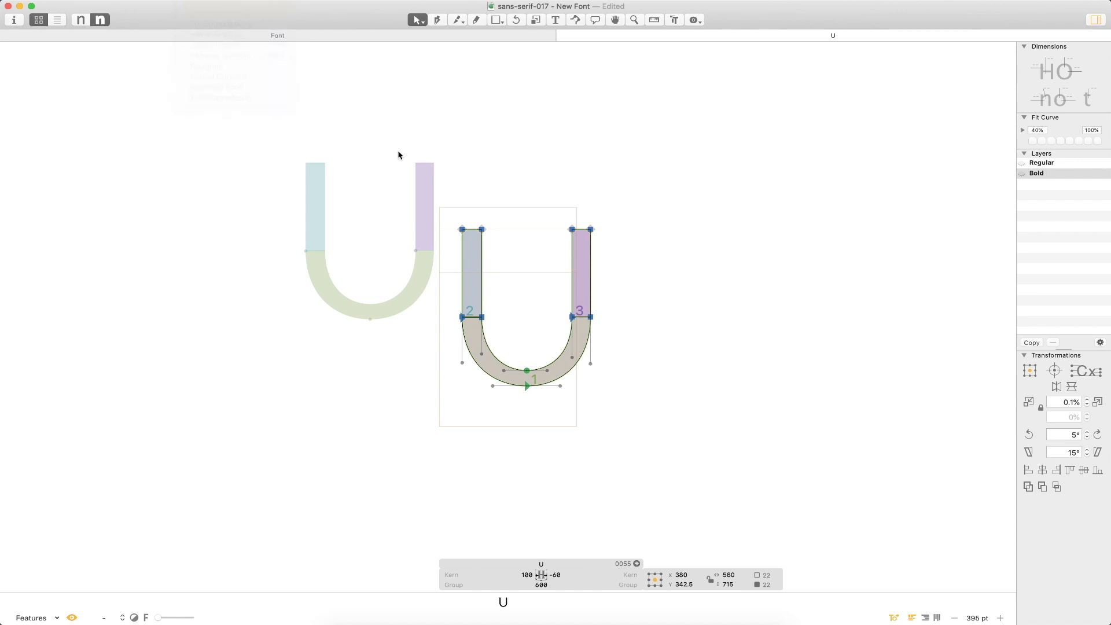
left_click(807, 370)
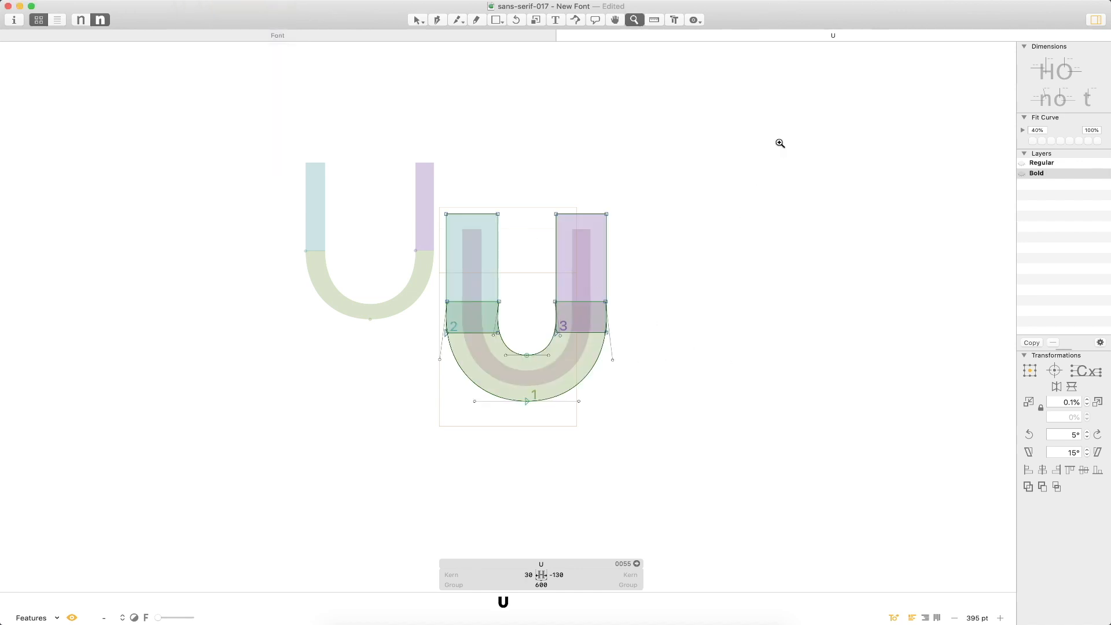
- Lower the four top nodes of the U's stems to the cap height at Y 700
key("super+plus")
left_click_drag(749, 84, 360, 179)
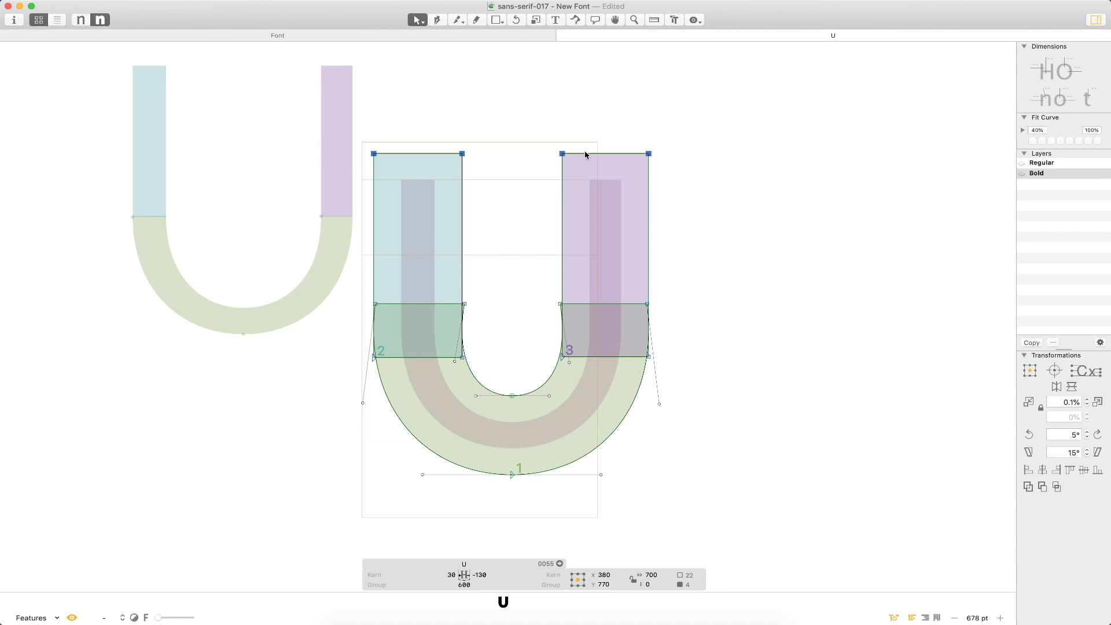
left_click_drag(565, 157, 564, 186)
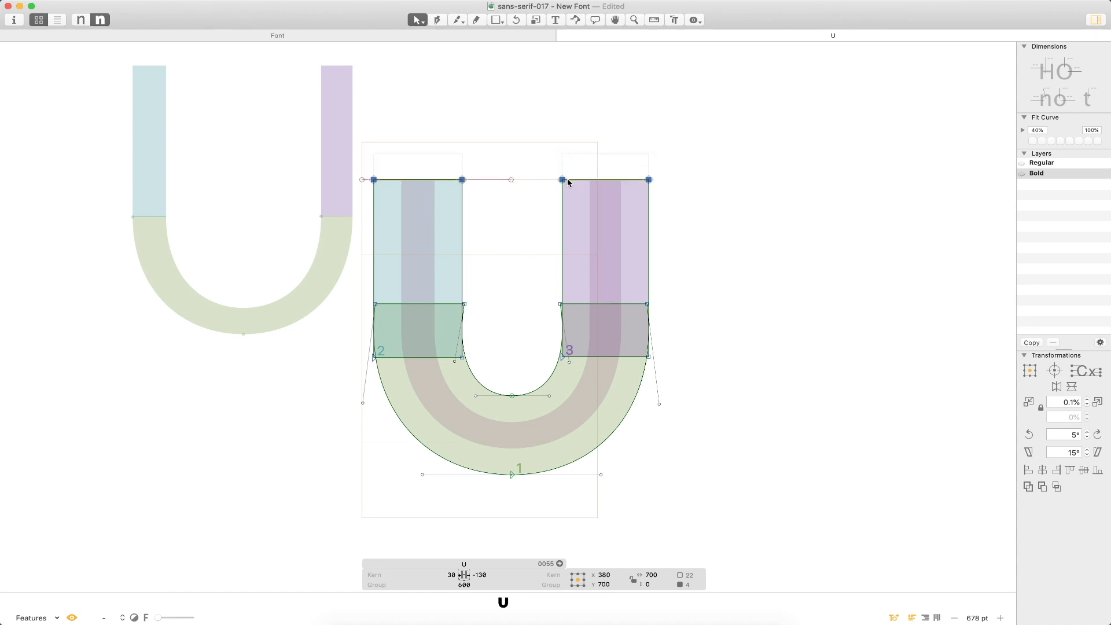
- Move the U's bowl and the stems' lower nodes up together until the bowl dips only slightly below the baseline
left_click_drag(715, 266, 278, 502)
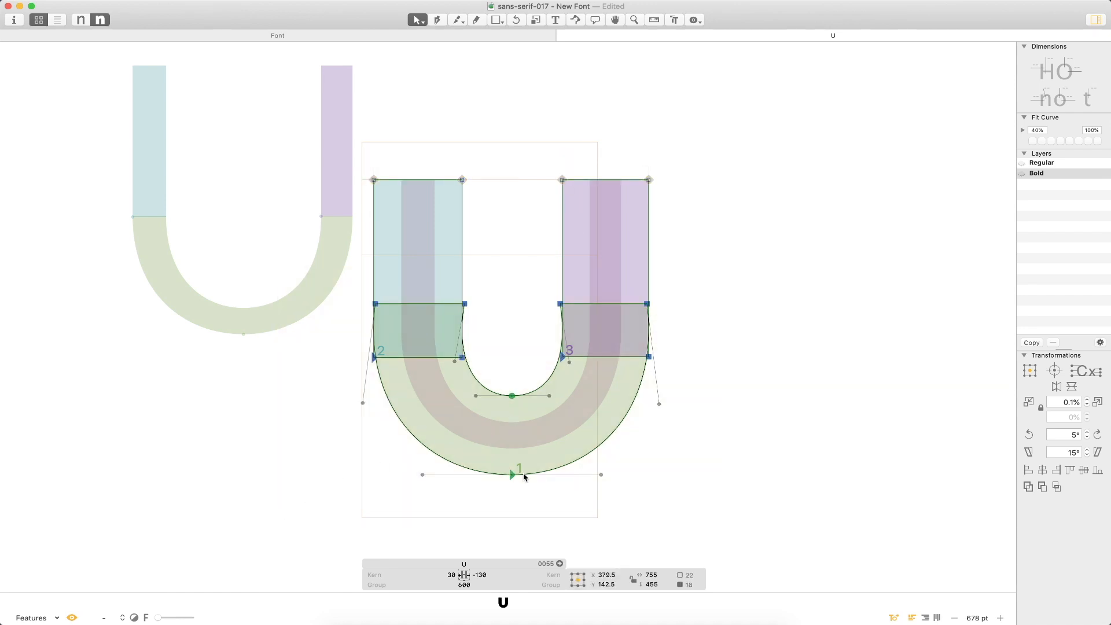
left_click_drag(513, 474, 514, 454)
key("shift+Up")
key("shift+Up")
key("shift+Up")
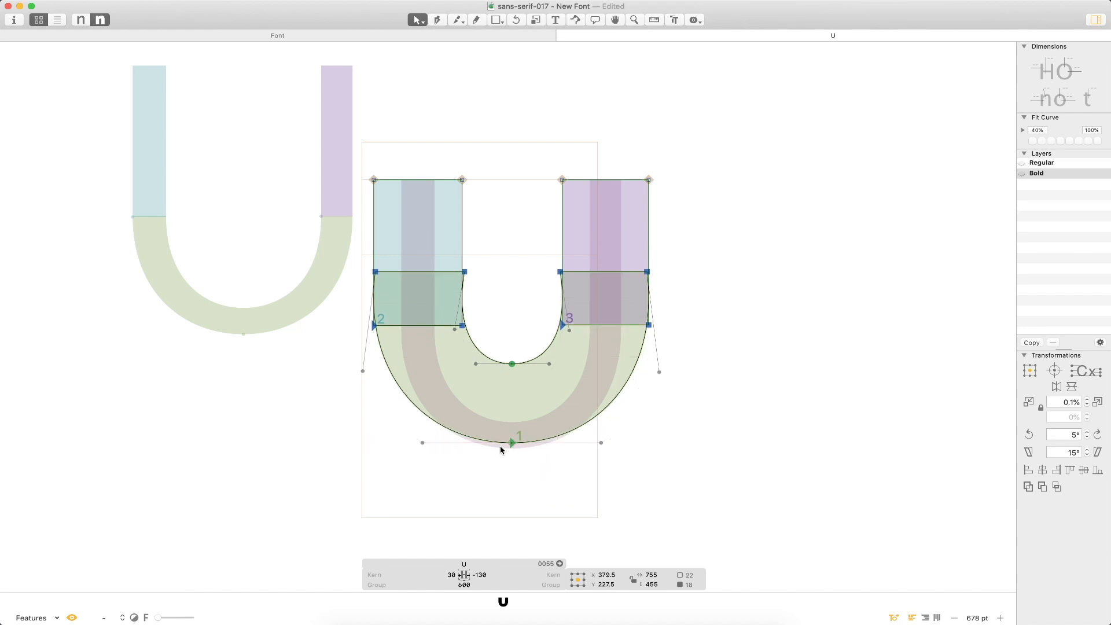
key("shift+Down")
key("shift+Down")
type("t")
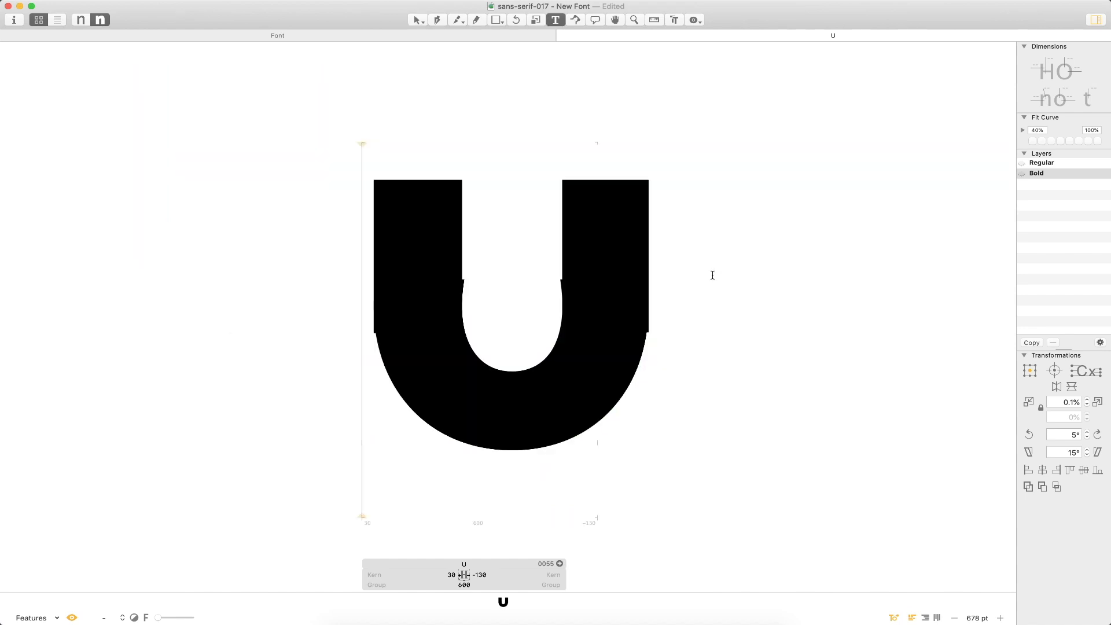
type("z")
key("Escape")
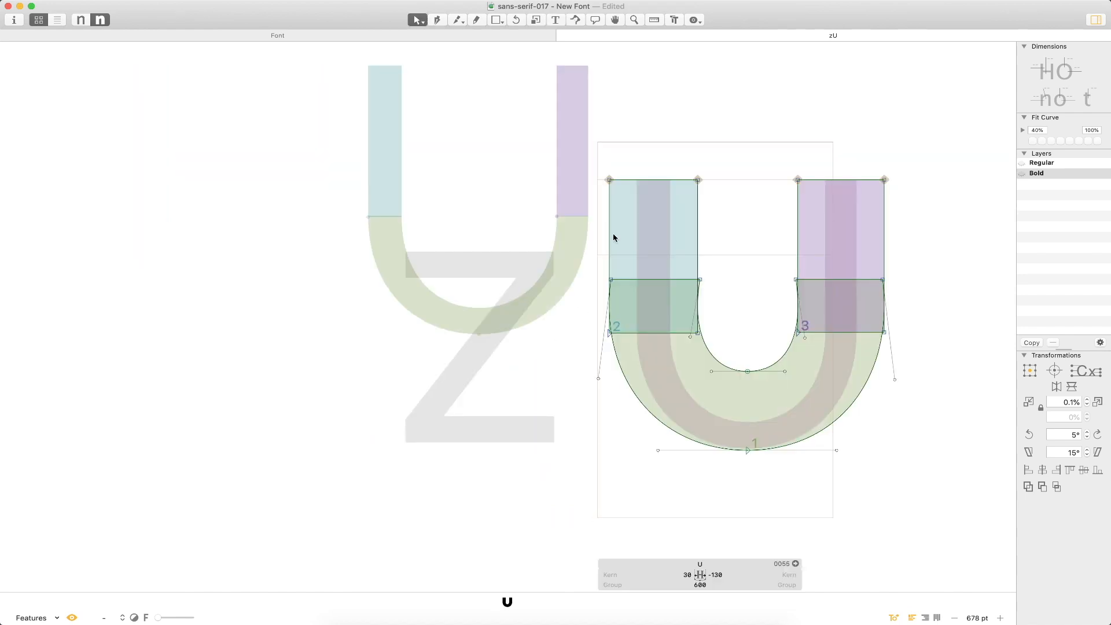
key("t")
key("BackSpace")
key("Escape")
- Shift the bowl's two left end nodes 4 units left to align the outer one with the left stem's outer edge
key("super+space")
left_click_drag(679, 209, 249, 407)
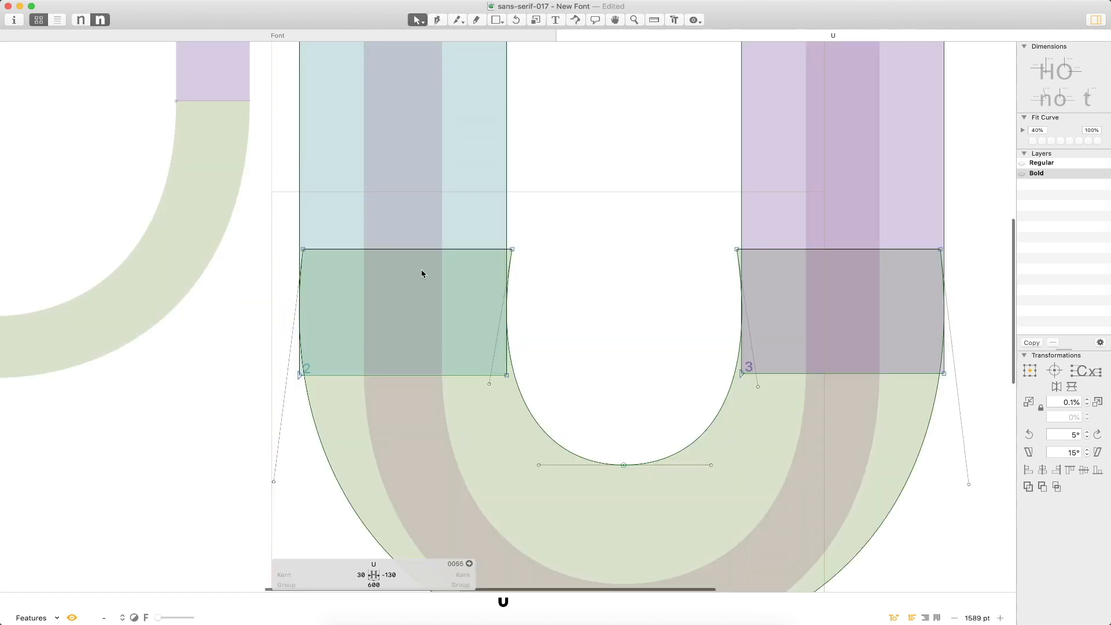
left_click(303, 249)
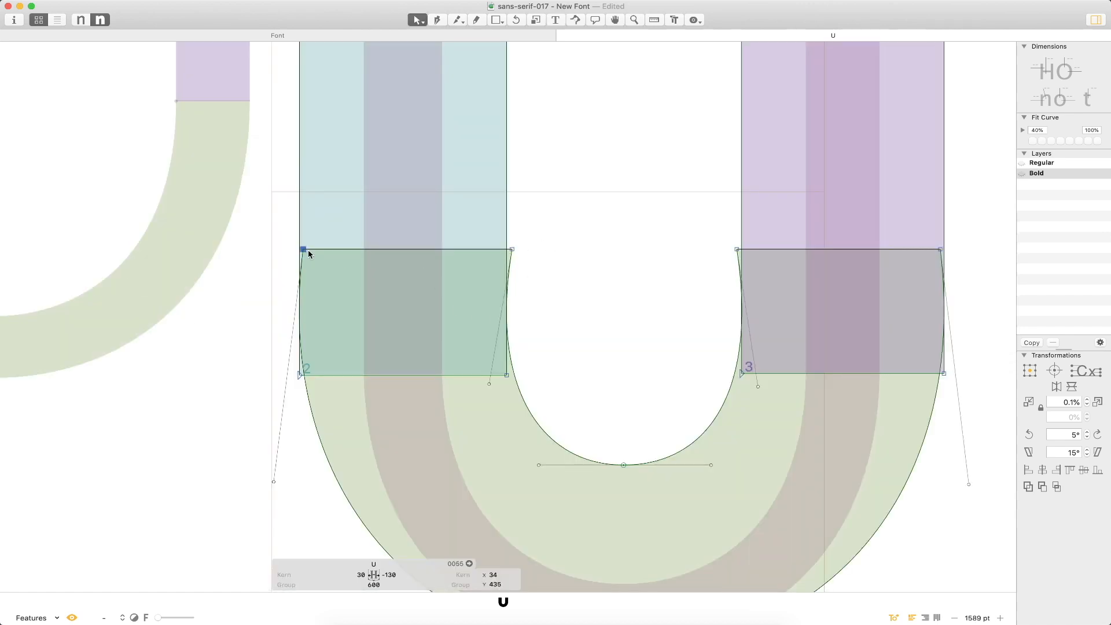
left_click(513, 252, "shift")
key("Left")
key("Left")
key("Left")
key("Left")
key("space")
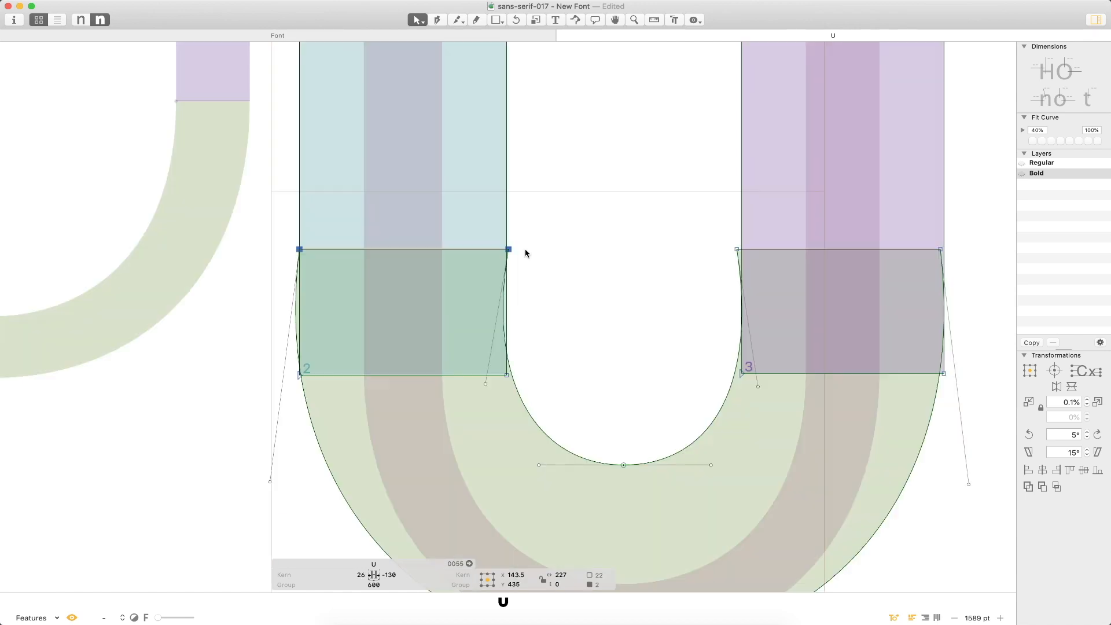
- Inspect closely how the bowl's left end nodes line up with the outer and inner edges of the left stem
key("super+space")
left_click_drag(434, 194, 229, 293)
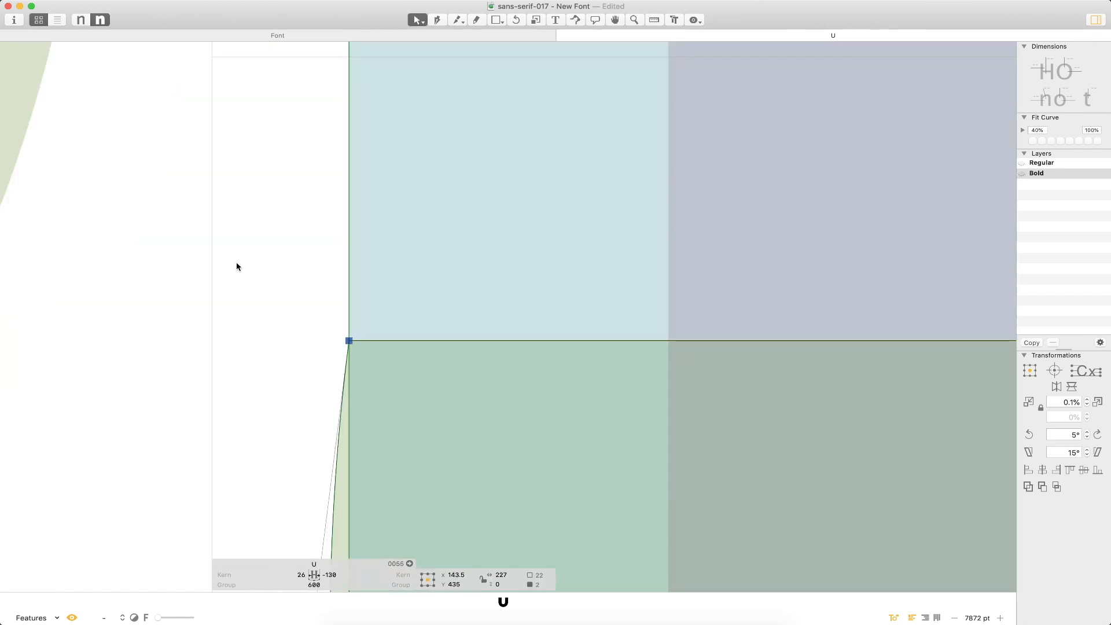
key("super+minus")
key("super+minus")
key("space")
left_click_drag(747, 278, 561, 155)
key("super+space")
left_click_drag(734, 157, 509, 275)
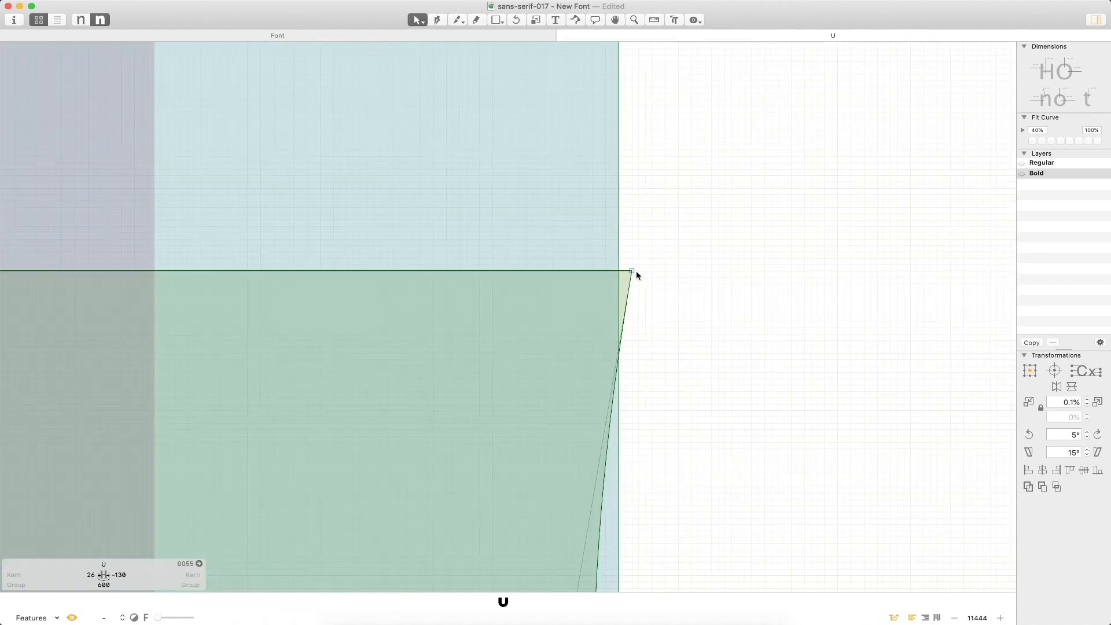
left_click_drag(635, 278, 652, 273)
key("super+z")
key("super+z")
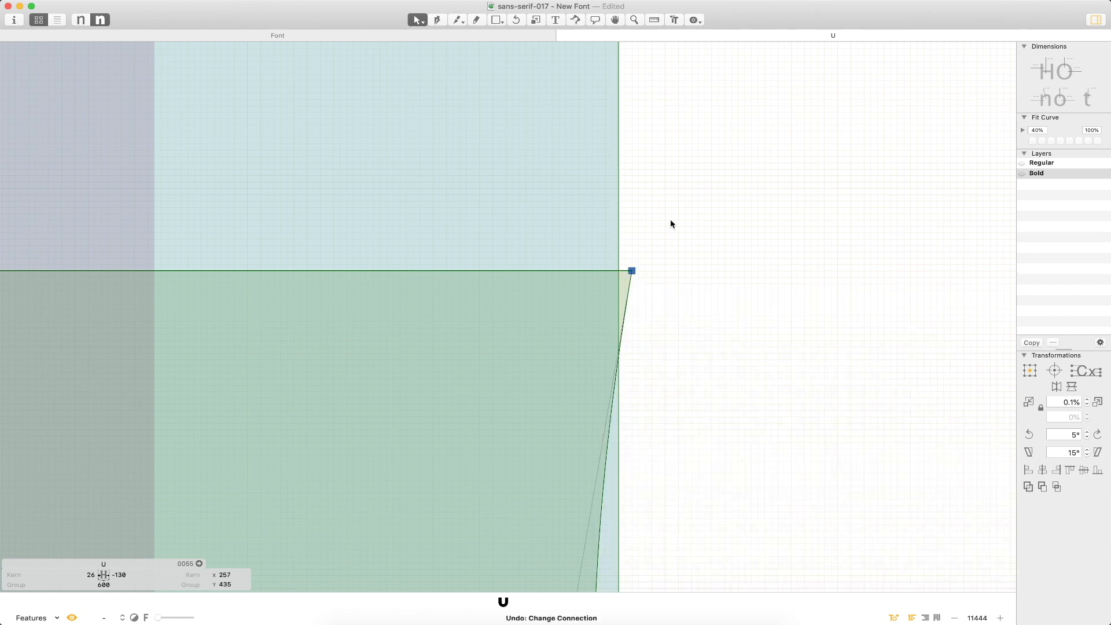
- Move the bowl's inner left end node horizontally onto the left stem's inner edge
left_click_drag(632, 275, 619, 275)
left_click(667, 277)
key("super+0")
left_click(435, 326)
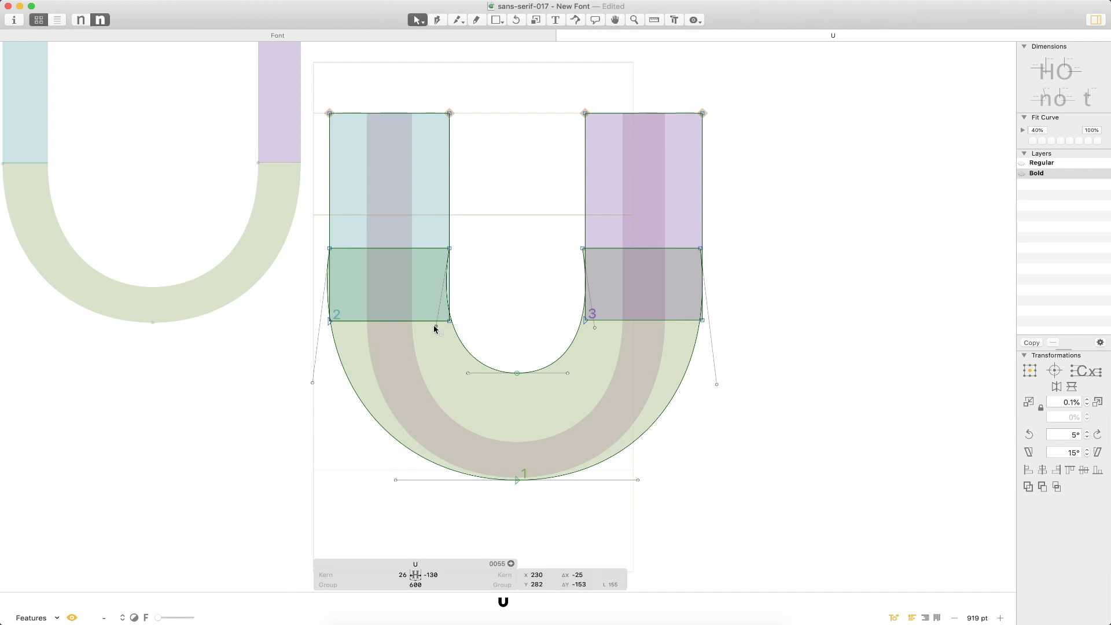
left_click(312, 383, "shift")
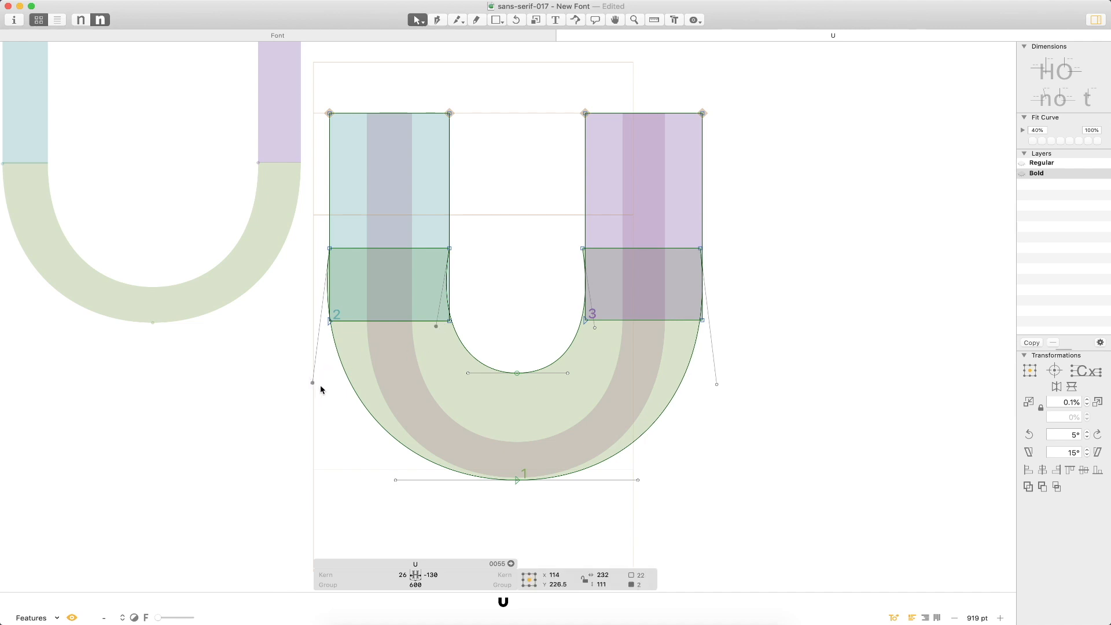
left_click_drag(313, 385, 329, 382)
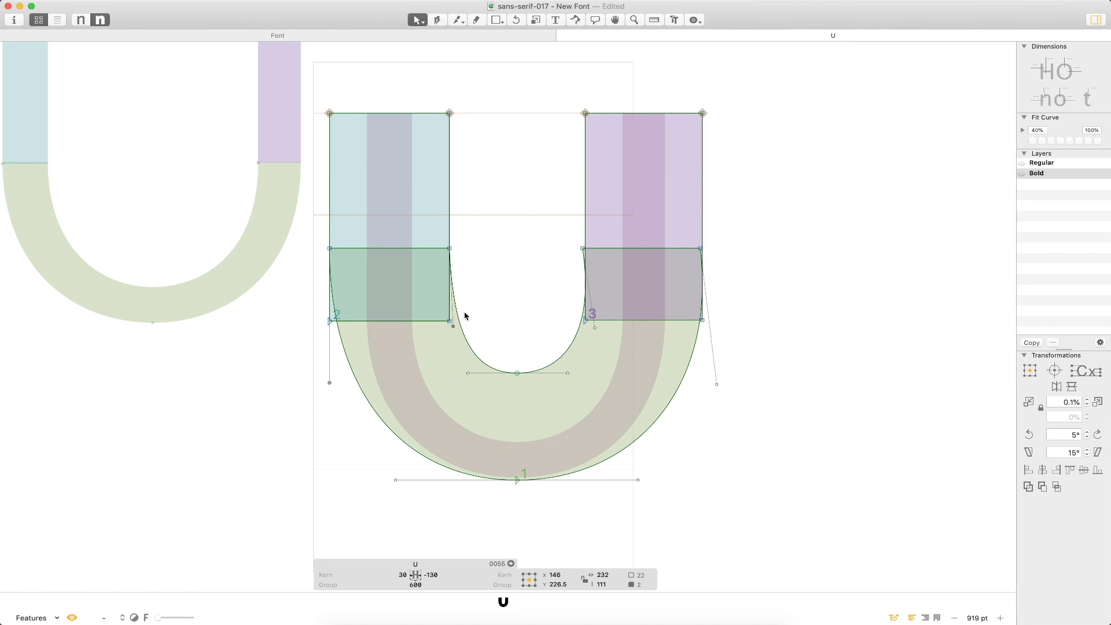
key("super+z")
left_click(482, 304)
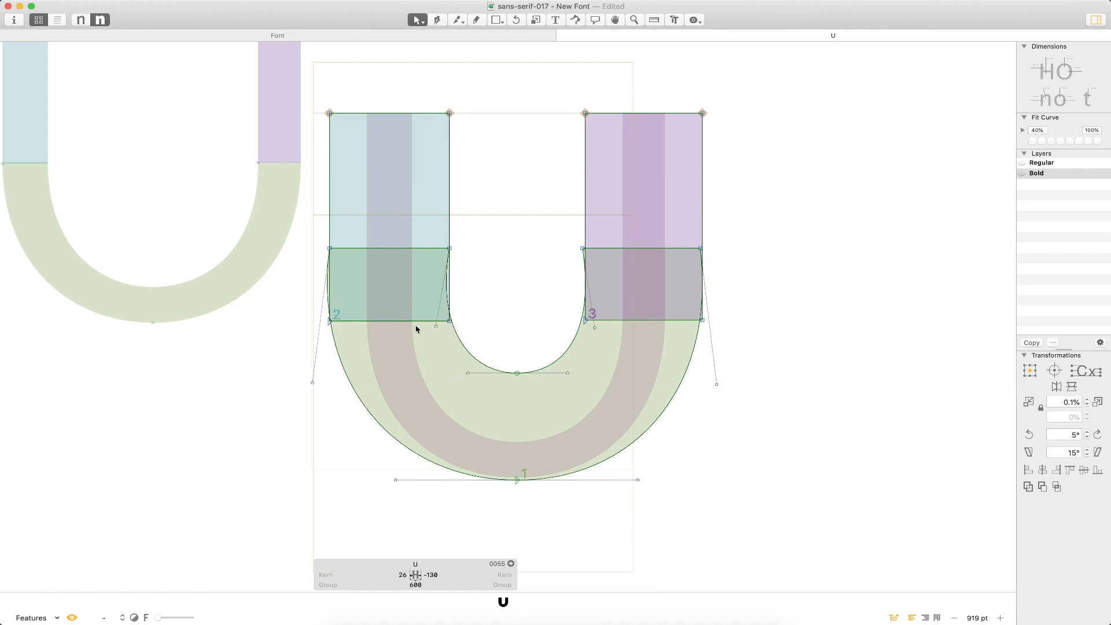
- Make the bowl's two left curve handles vertical, with the inner one at X 255 and the outer one at X 30
left_click_drag(435, 327, 449, 333)
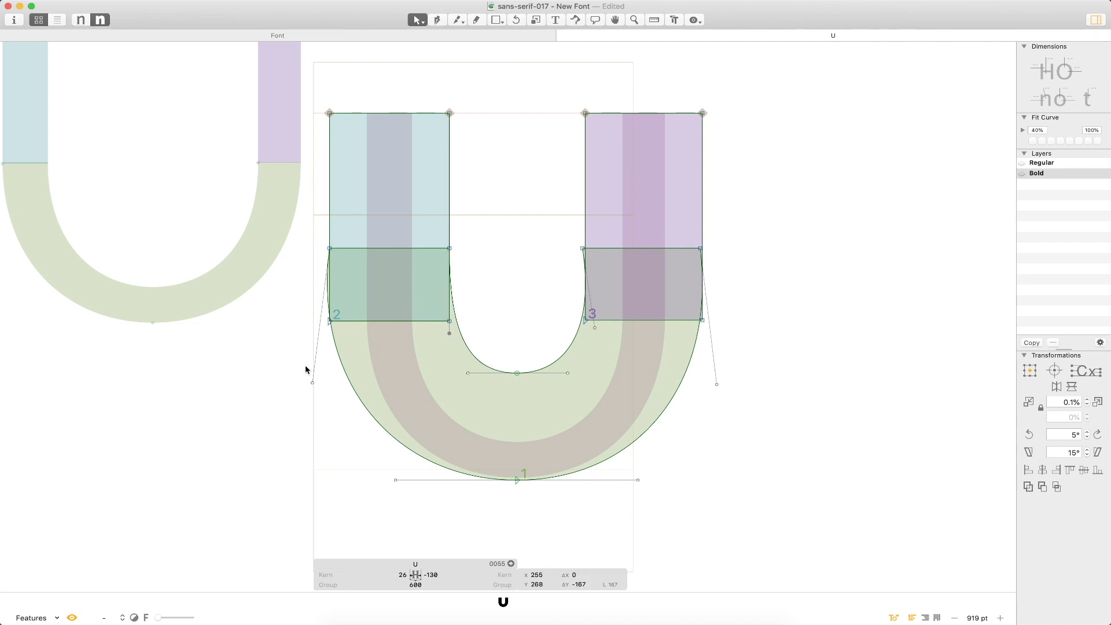
left_click_drag(312, 384, 343, 388)
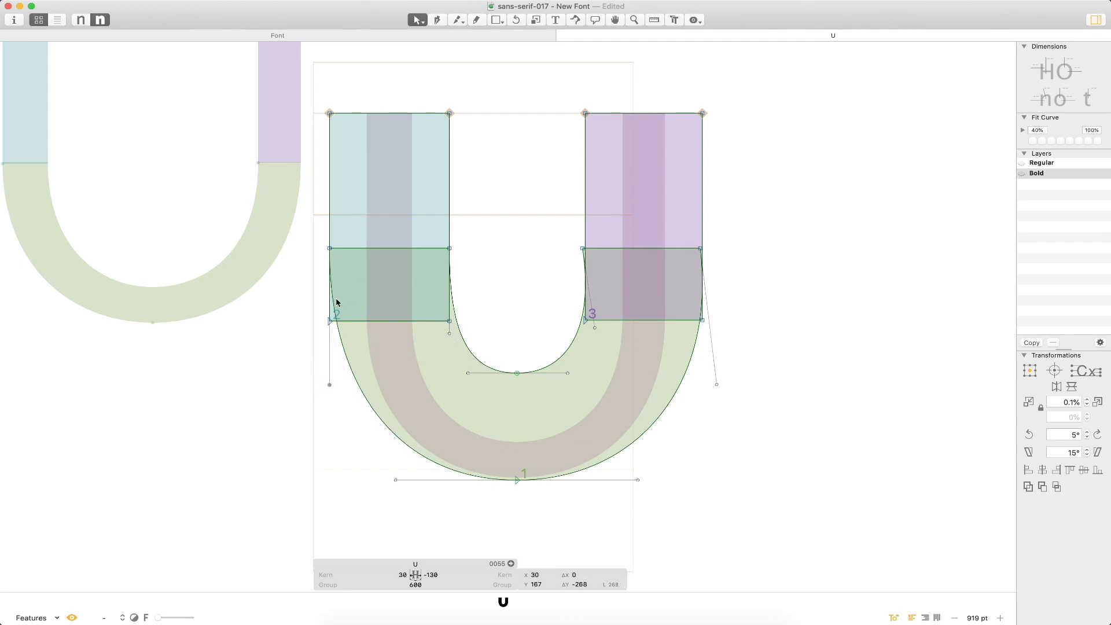
- Shift the bowl's two right end nodes 5 units right to align the inner one with the right stem's inner edge
key("z")
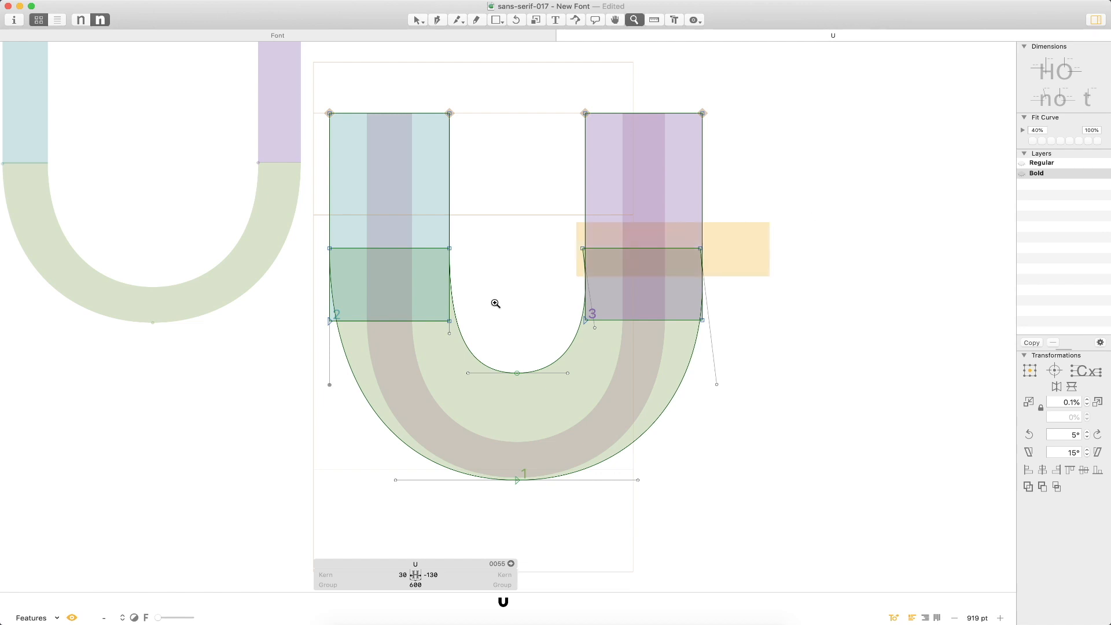
left_click_drag(495, 303, 485, 304)
key("v")
left_click(768, 261)
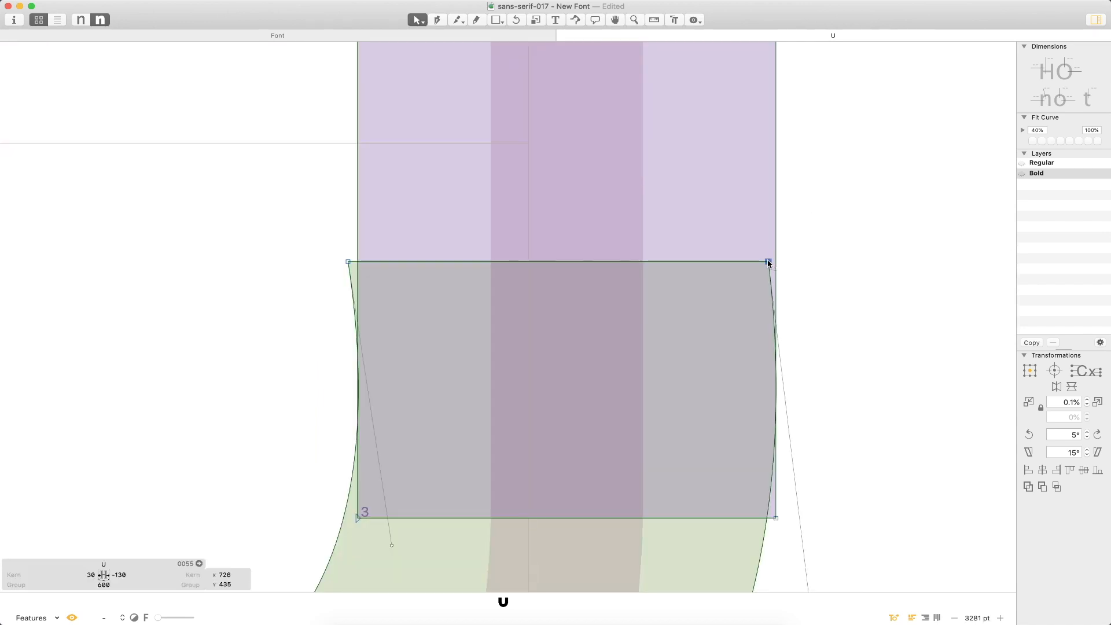
left_click(348, 262, "shift")
key("shift+Right")
key("Left")
key("Left")
key("Left")
key("Left")
key("Left")
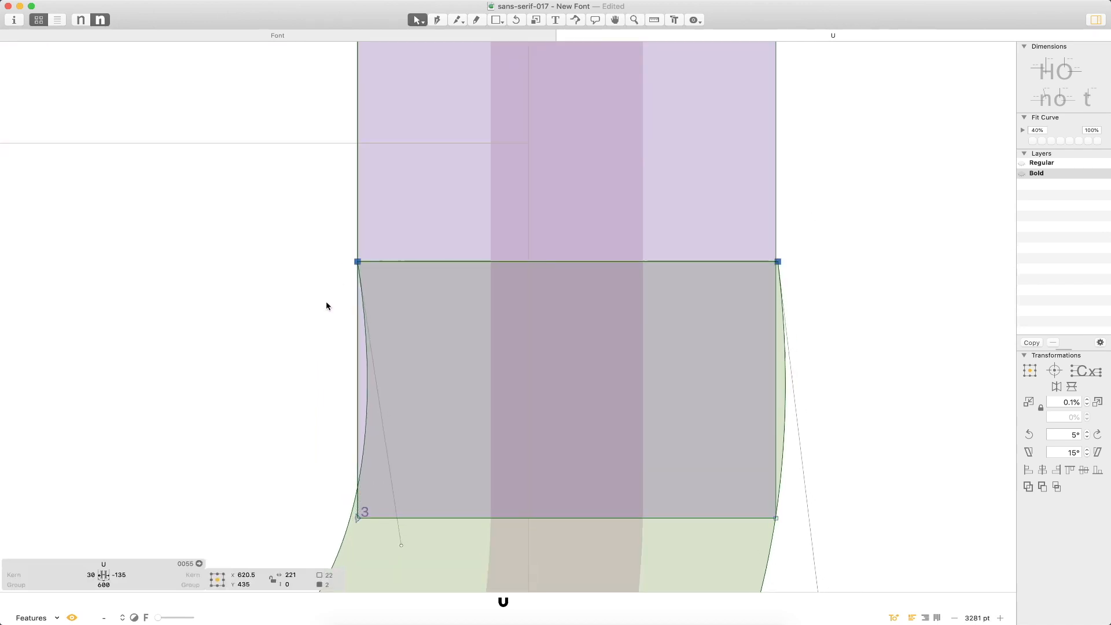
left_click(325, 299)
- Nudge the bowl's outer right end node 1 unit left onto the right stem's outer edge
left_click(778, 261)
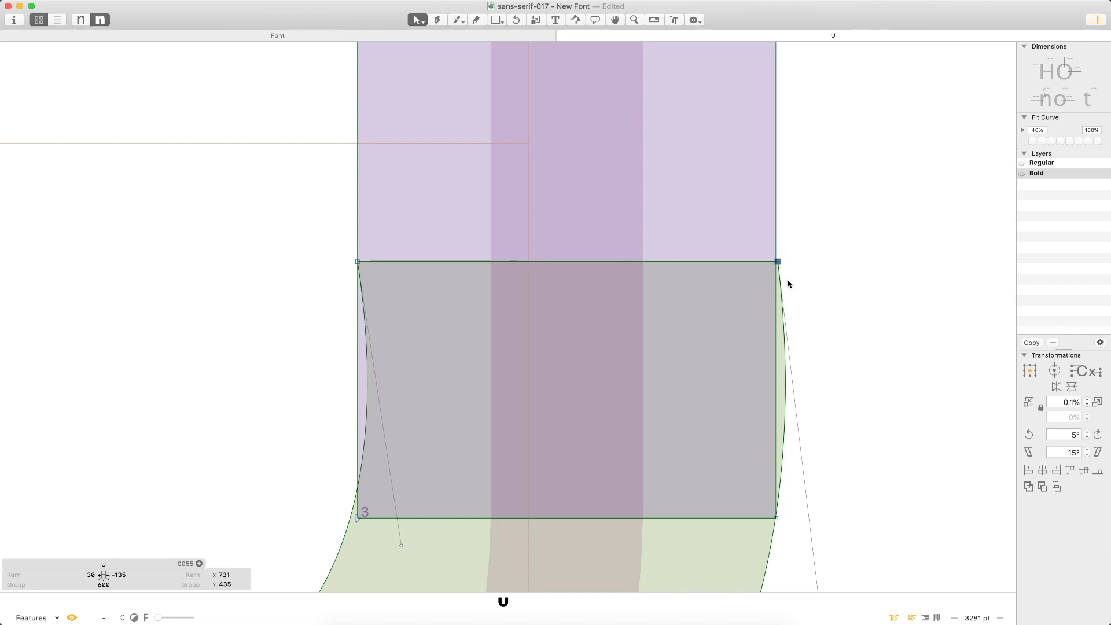
key("Left")
left_click(797, 299)
- Make the bowl's two right curve handles vertical, with the outer one at X 730 and the inner one at X 510
key("super+minus")
key("super+minus")
key("super+minus")
key("space")
left_click_drag(630, 473, 705, 337)
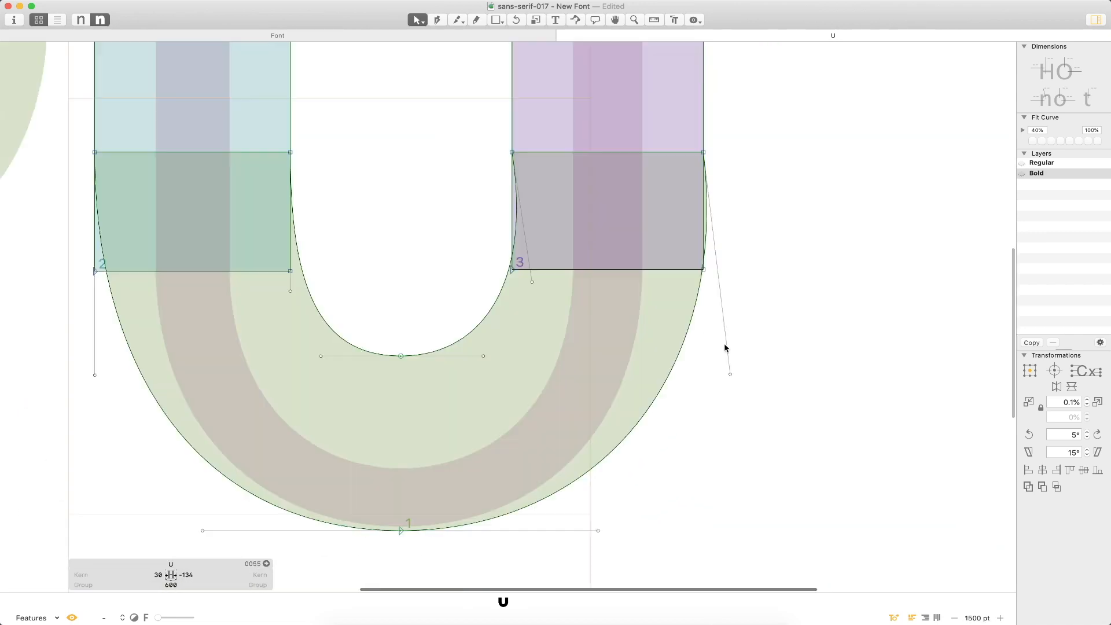
left_click_drag(730, 374, 704, 376)
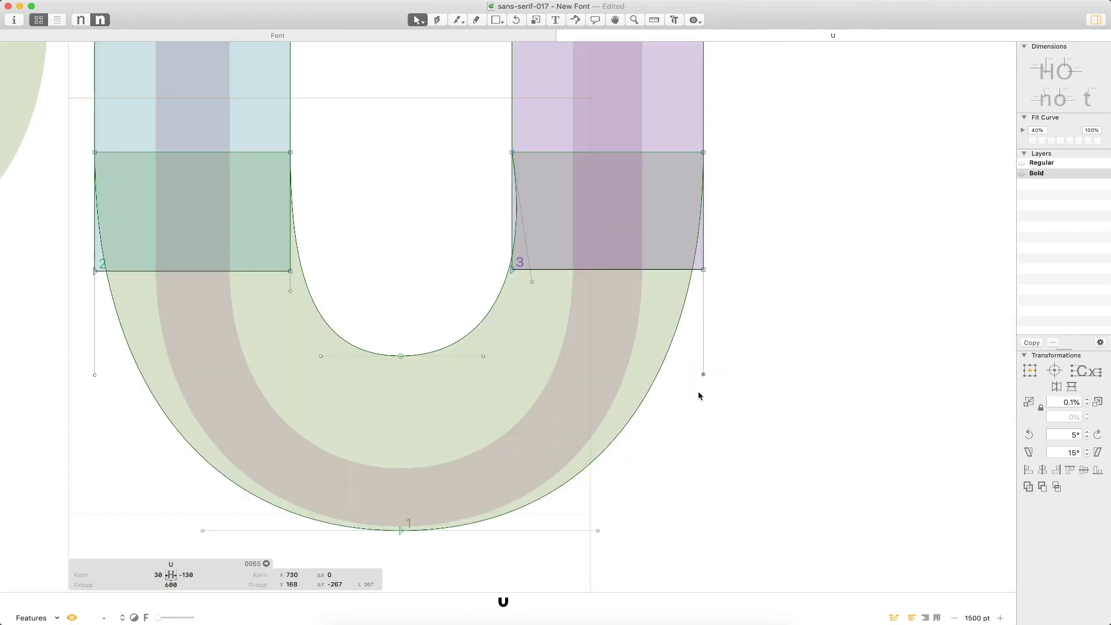
left_click_drag(532, 284, 513, 283)
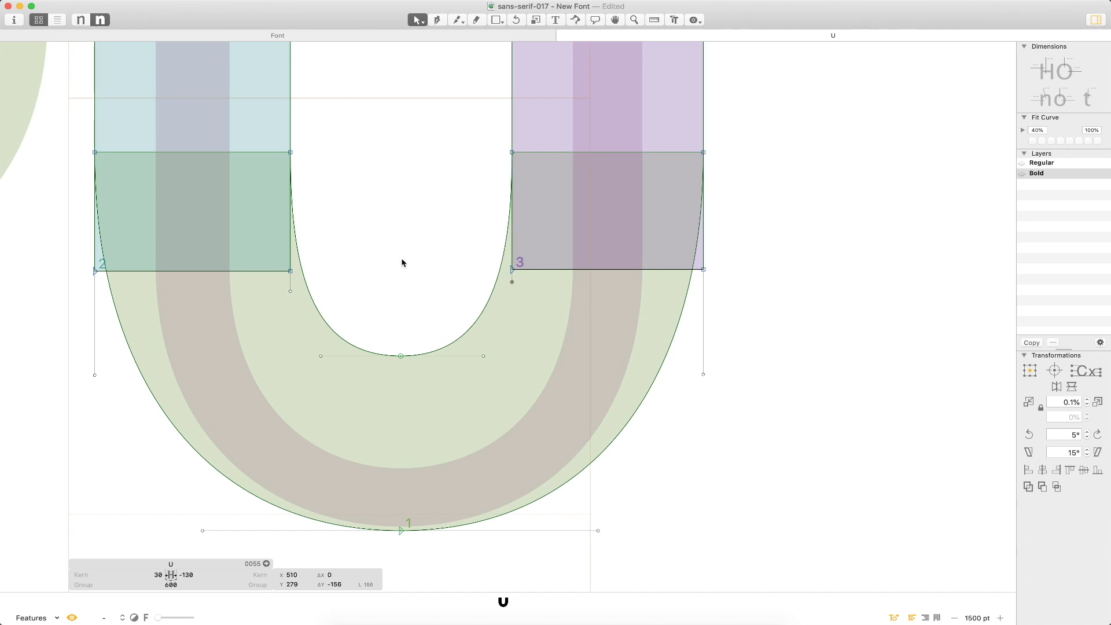
- Lower the bowl's four upper end nodes by 50 units to Y 385, after previewing the filled letter
key("super+minus")
key("super+minus")
key("super+minus")
left_click_drag(287, 232, 678, 272)
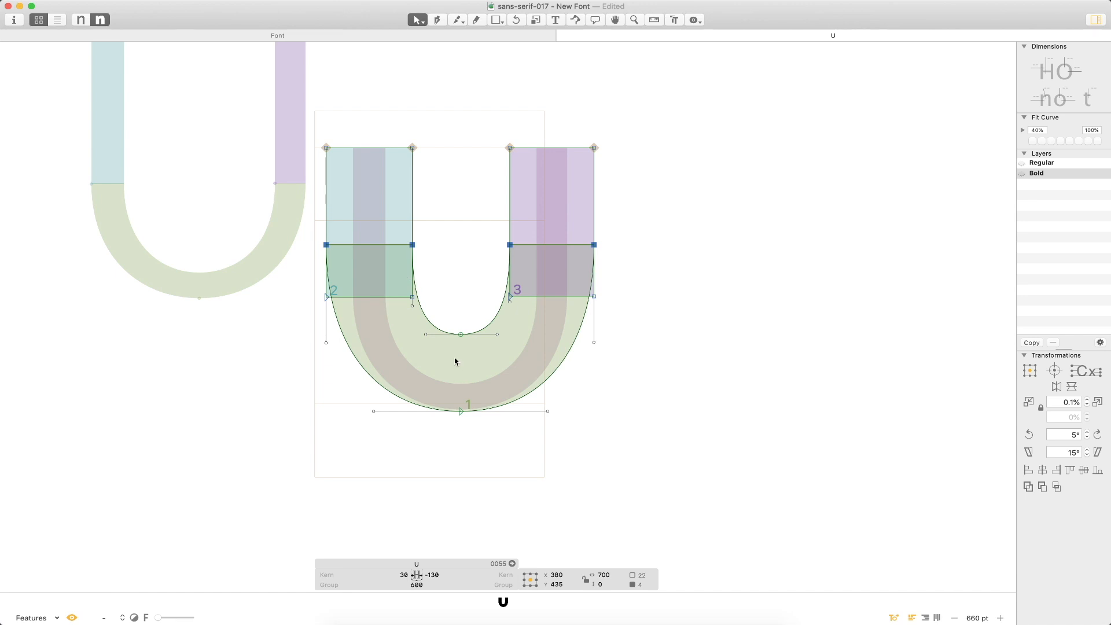
key("space")
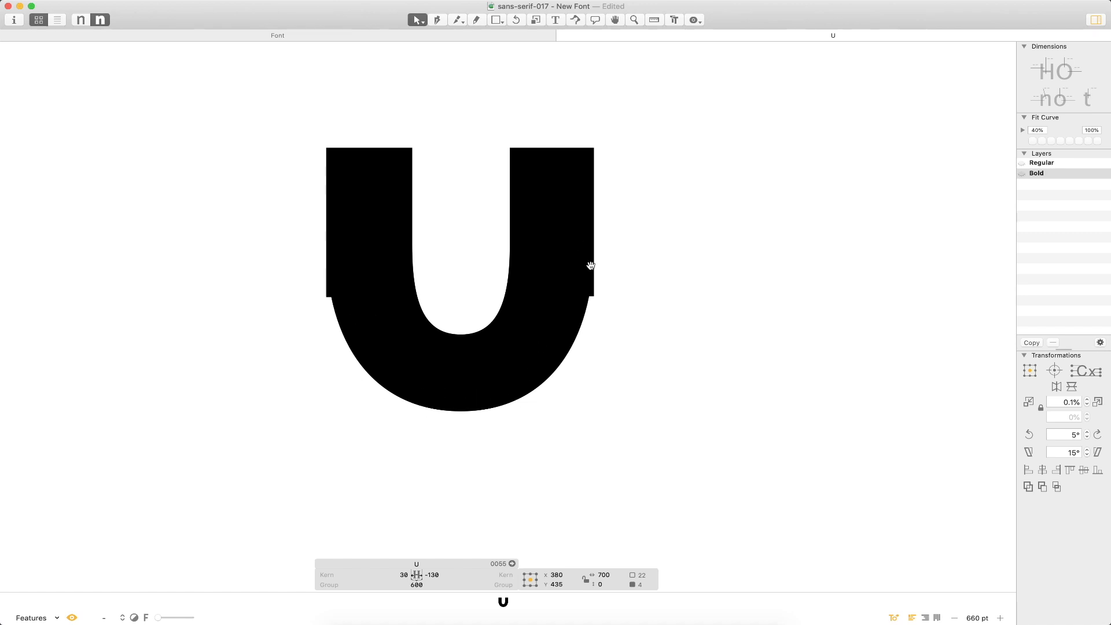
scroll(359, 272, "down", 1)
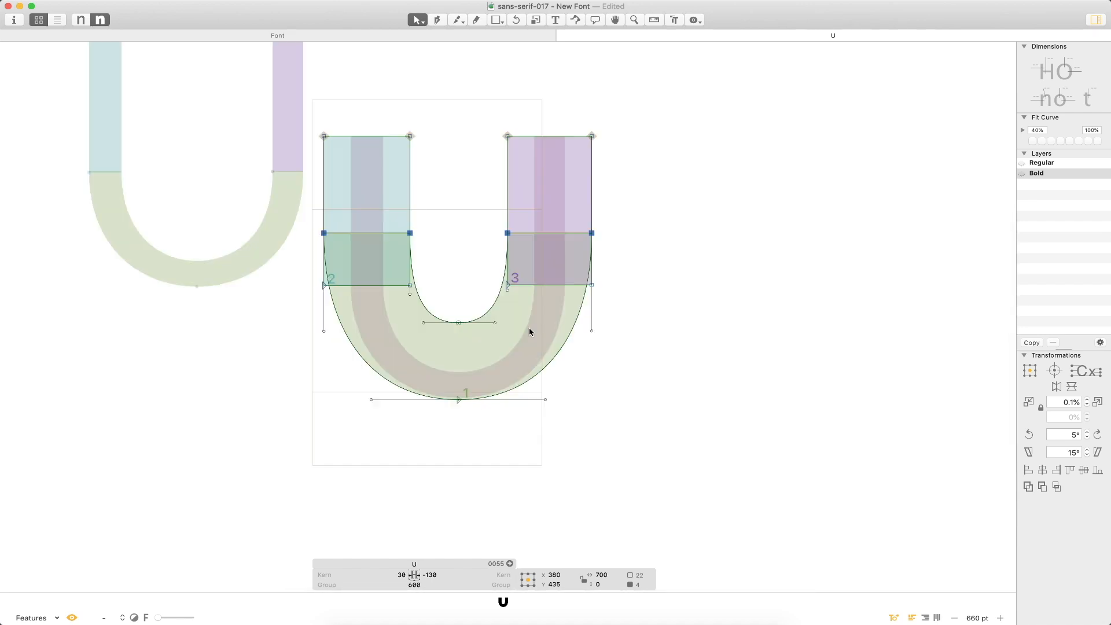
key("shift+Down")
key("shift+Down")
key("shift+Down")
key("shift+Down")
key("shift+Down")
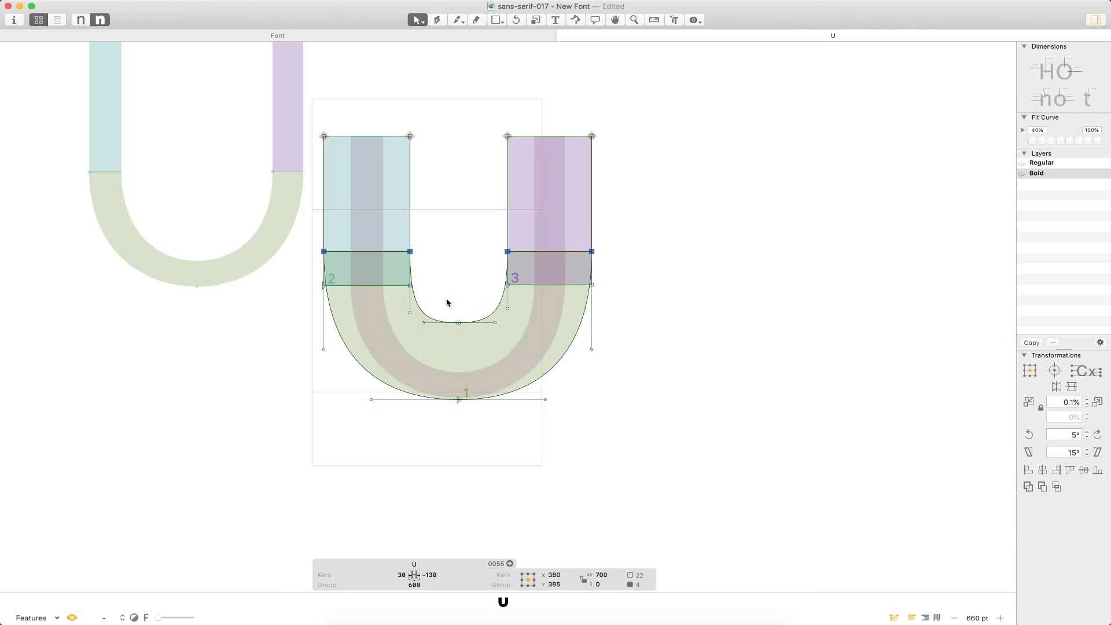
- Raise the bowl's four end nodes to Y 415, preview the letter, and fine-tune them 4 units down
key("shift+Up")
key("shift+Up")
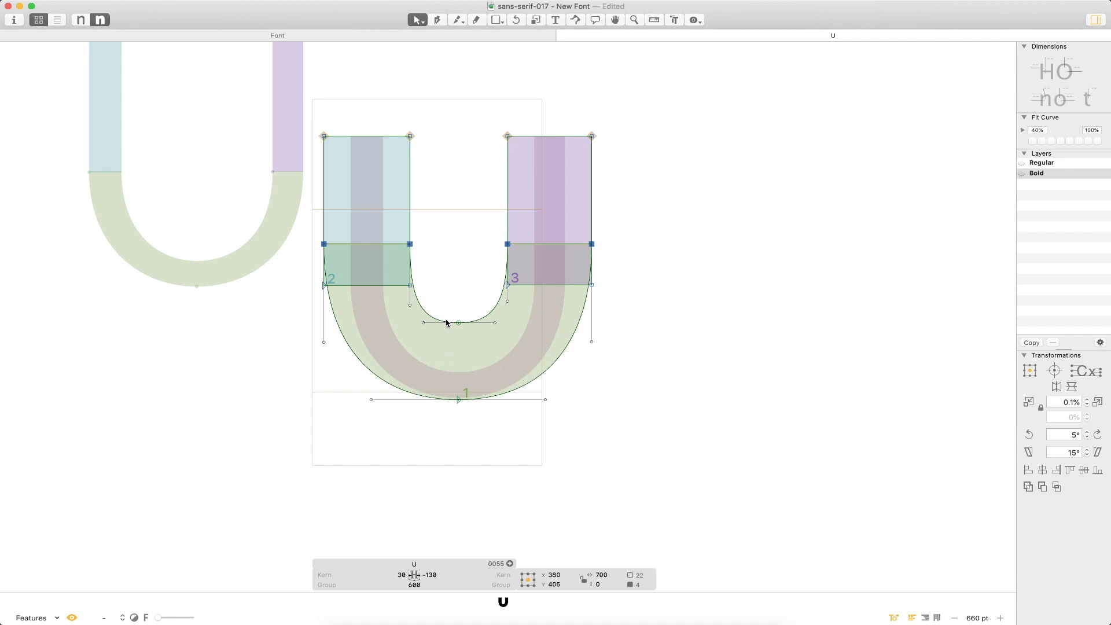
key("shift+Up")
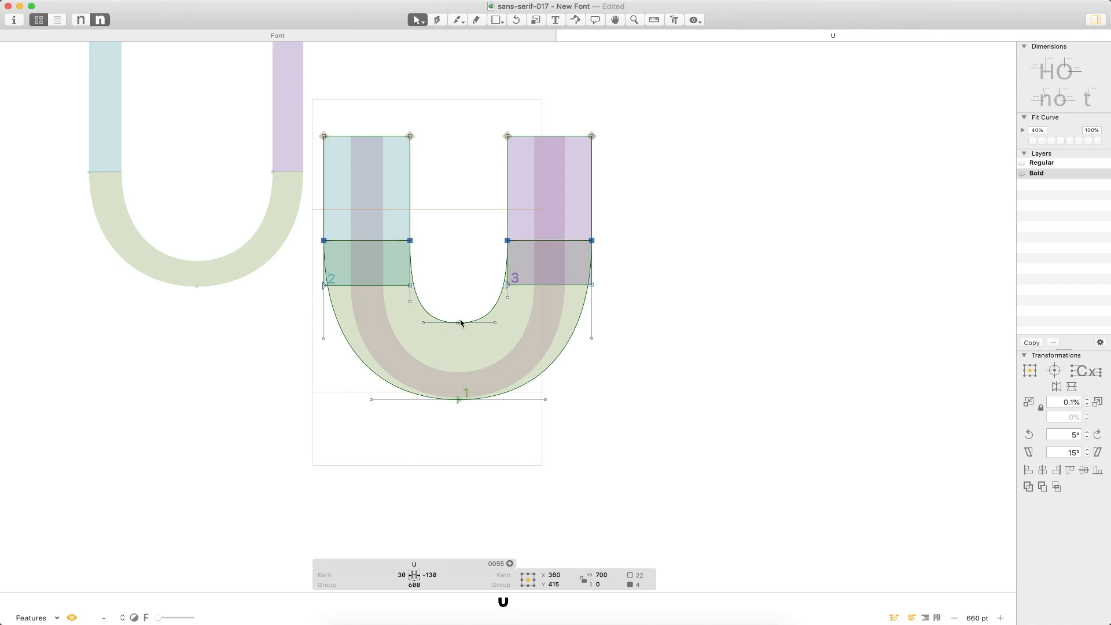
key("space")
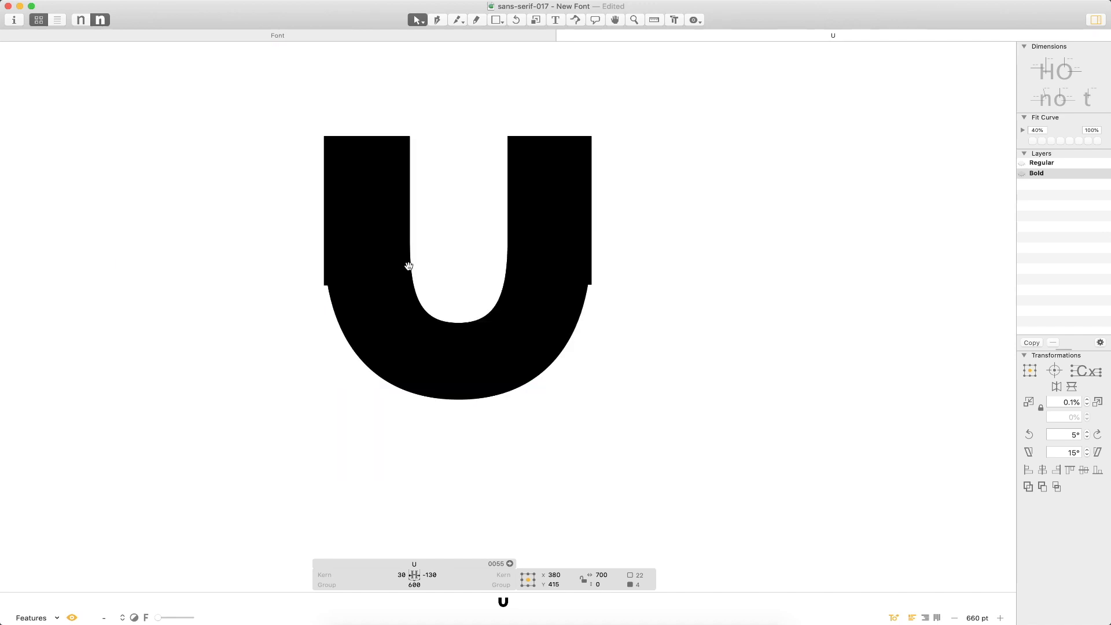
left_click_drag(408, 266, 425, 317)
key("Down")
key("Down")
key("Down")
key("Down")
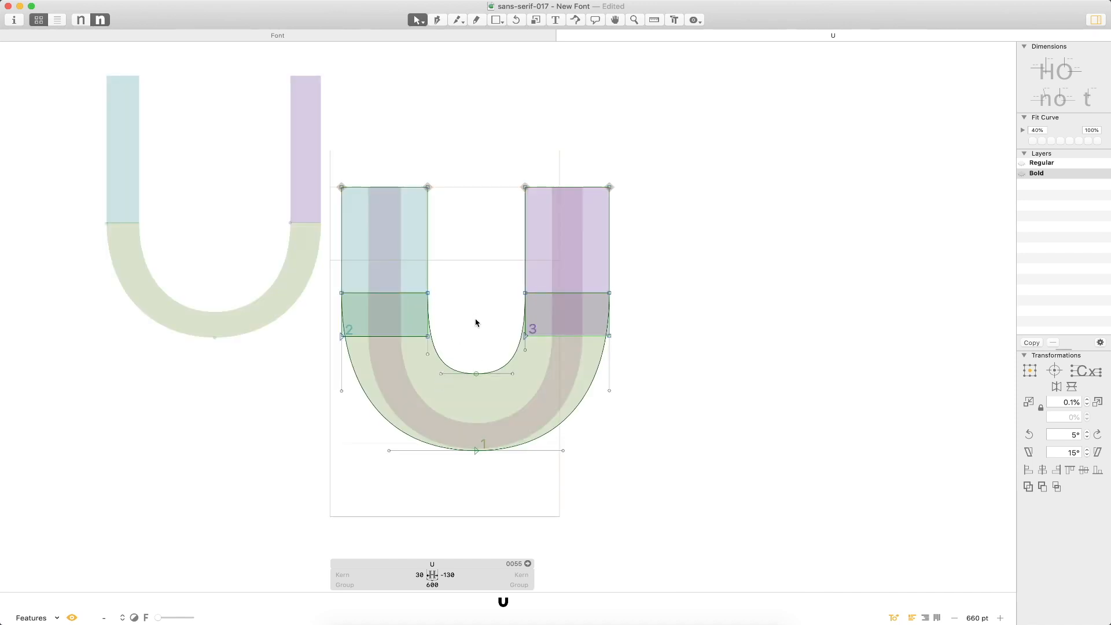
- Turn on the curvature display for the bowl and select the inner curve's bottom-left handle
key("space")
left_click_drag(468, 369, 491, 343)
key("super+space")
left_click_drag(751, 188, 286, 407)
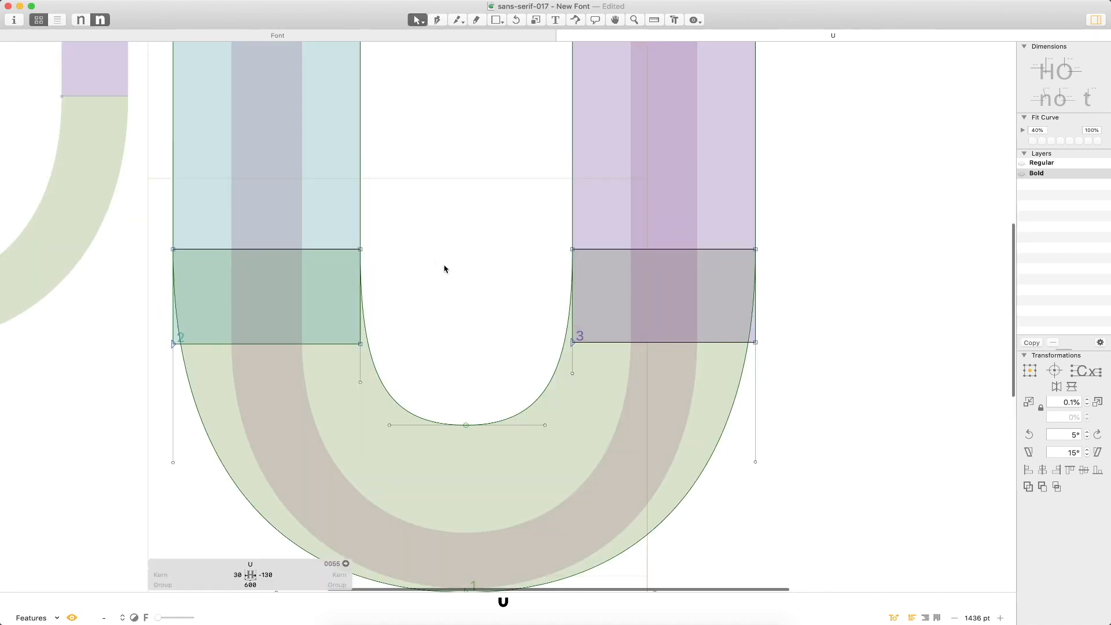
key("space")
left_click_drag(451, 311, 471, 230)
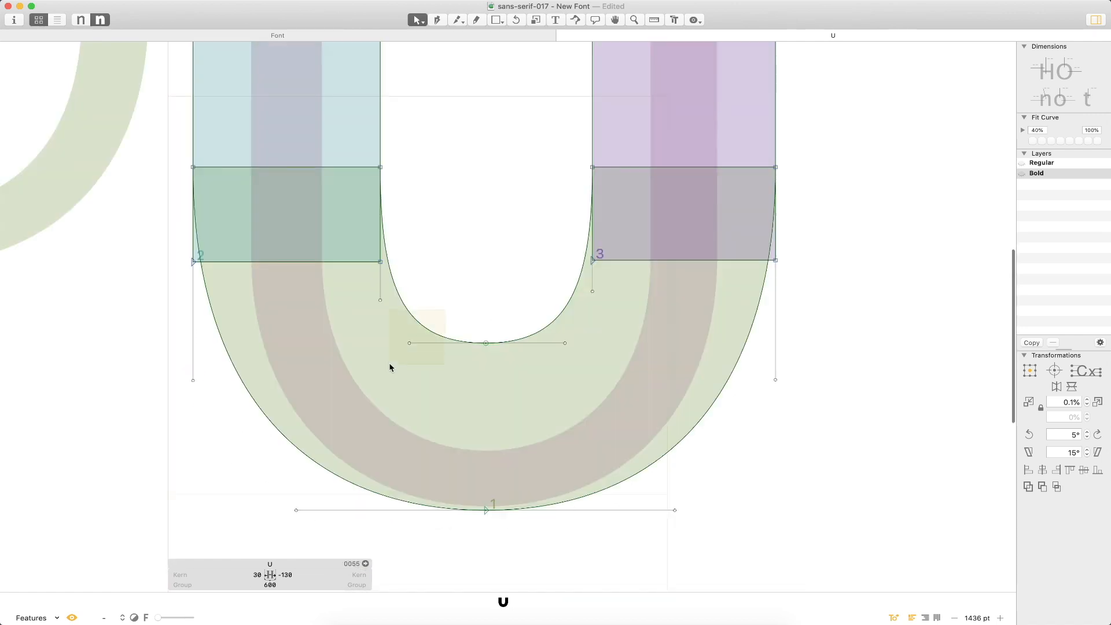
left_click_drag(388, 369, 419, 330)
key("shift+super+x")
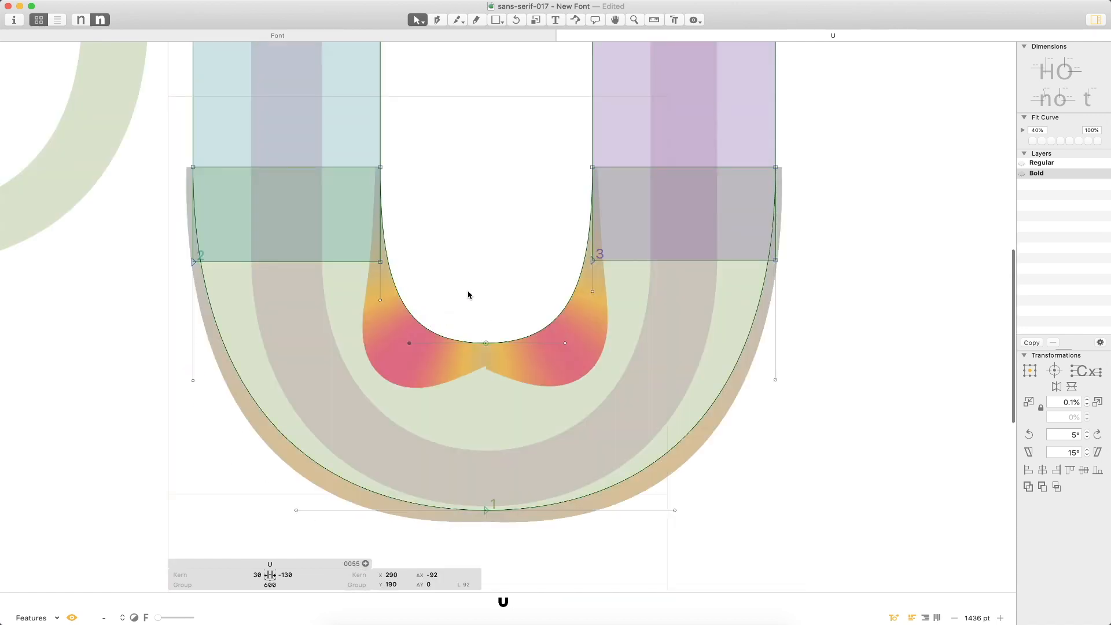
- Shorten the inner curve's two bottom handles by 10 units each and set their node to X 383
key("shift+Right")
key("shift+Right")
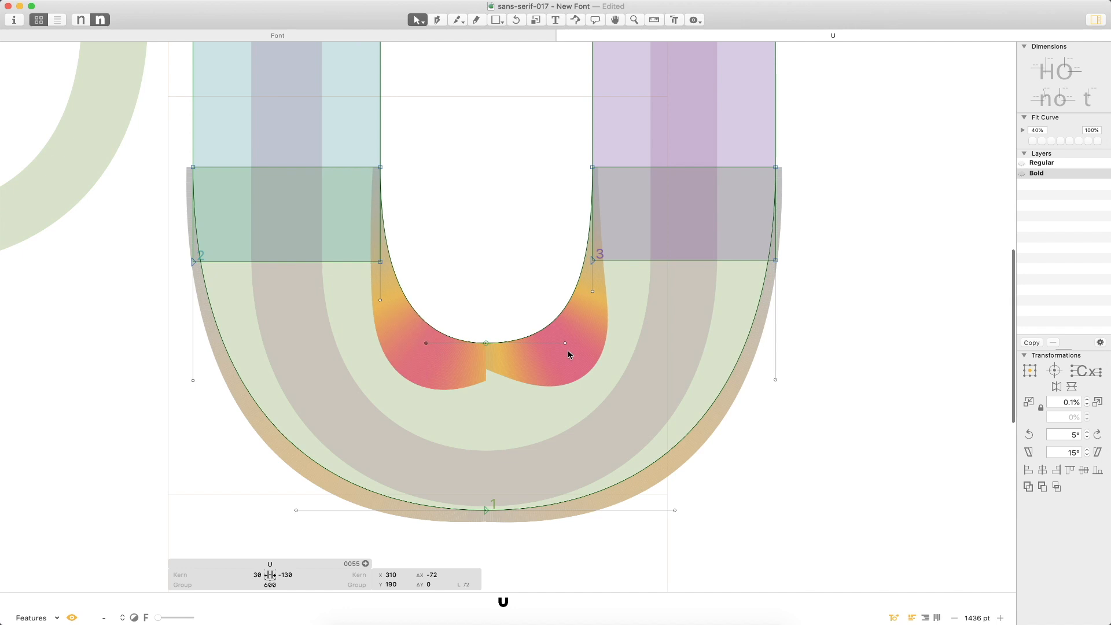
key("shift+Left")
left_click(566, 343)
key("shift+Left")
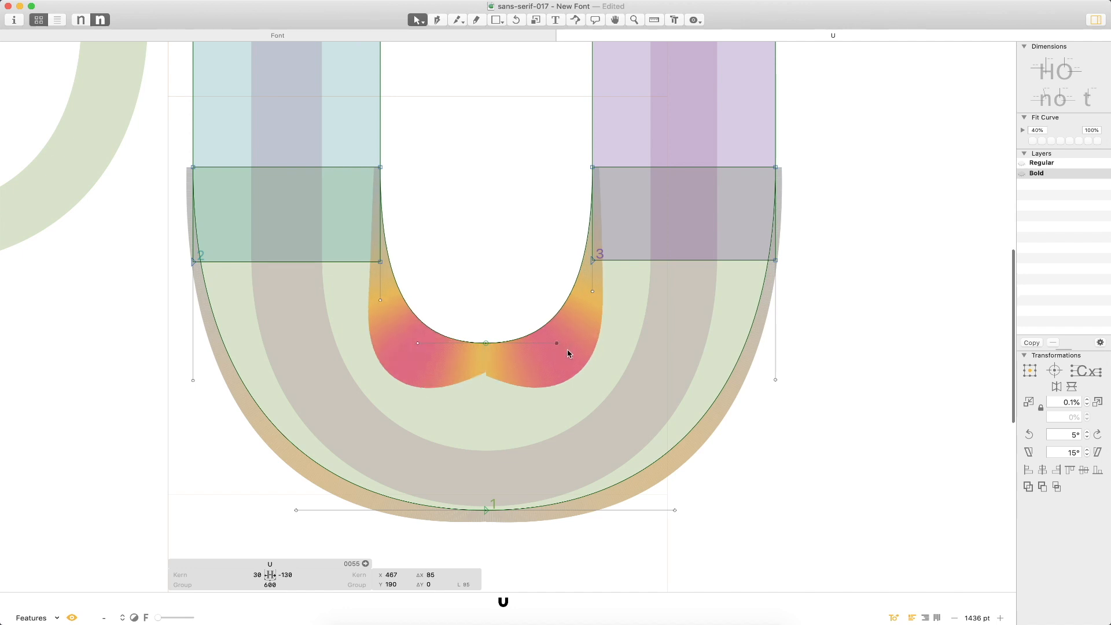
left_click(486, 343)
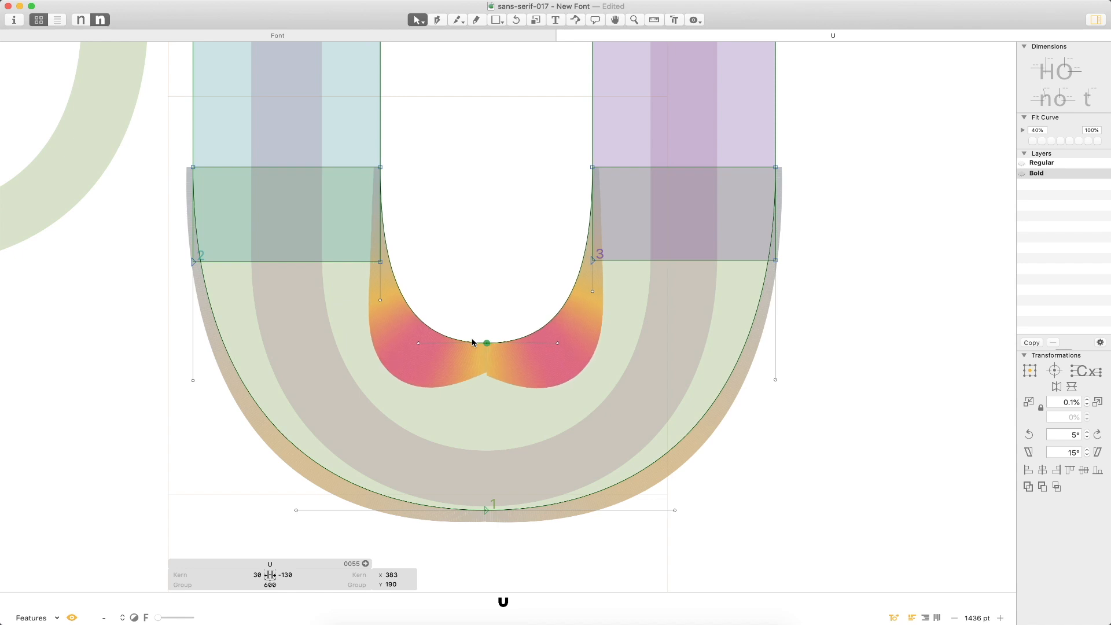
- Set the inner curve's right vertical handle to Y 244, level with the left one, and preview the letter
left_click_drag(527, 281, 584, 395)
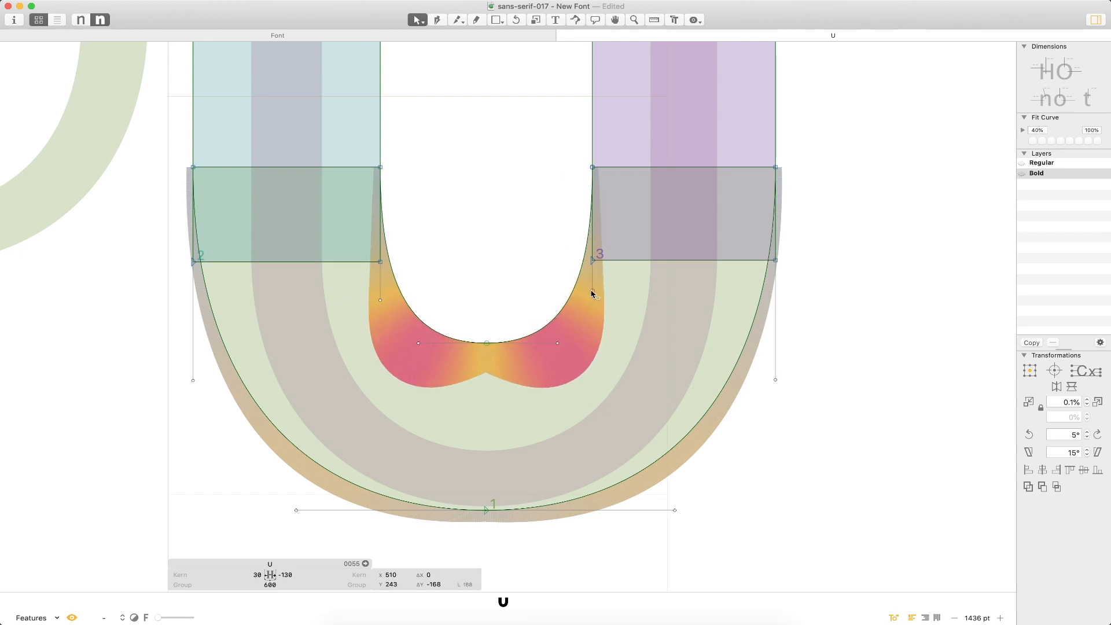
mouse_move(592, 291)
left_mouse_down()
mouse_move(591, 315)
mouse_move(592, 299)
left_mouse_up()
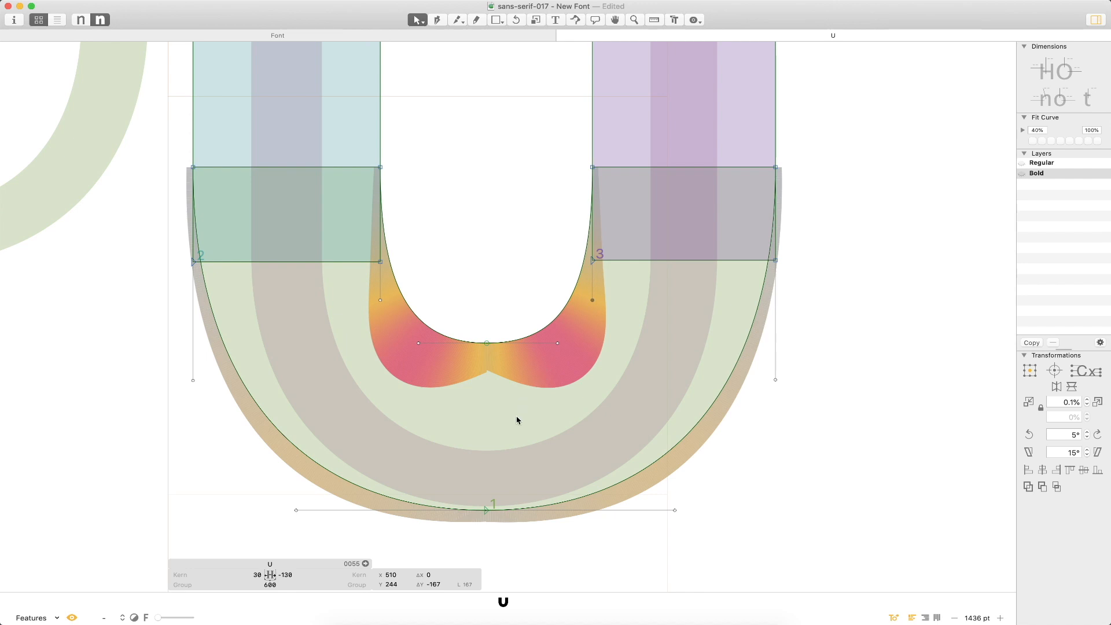
left_click(418, 343)
mouse_move(775, 379)
left_mouse_down()
mouse_move(775, 397)
mouse_move(778, 371)
mouse_move(777, 393)
mouse_move(777, 381)
left_mouse_up()
key("super+minus")
key("space")
left_click_drag(706, 375, 778, 358)
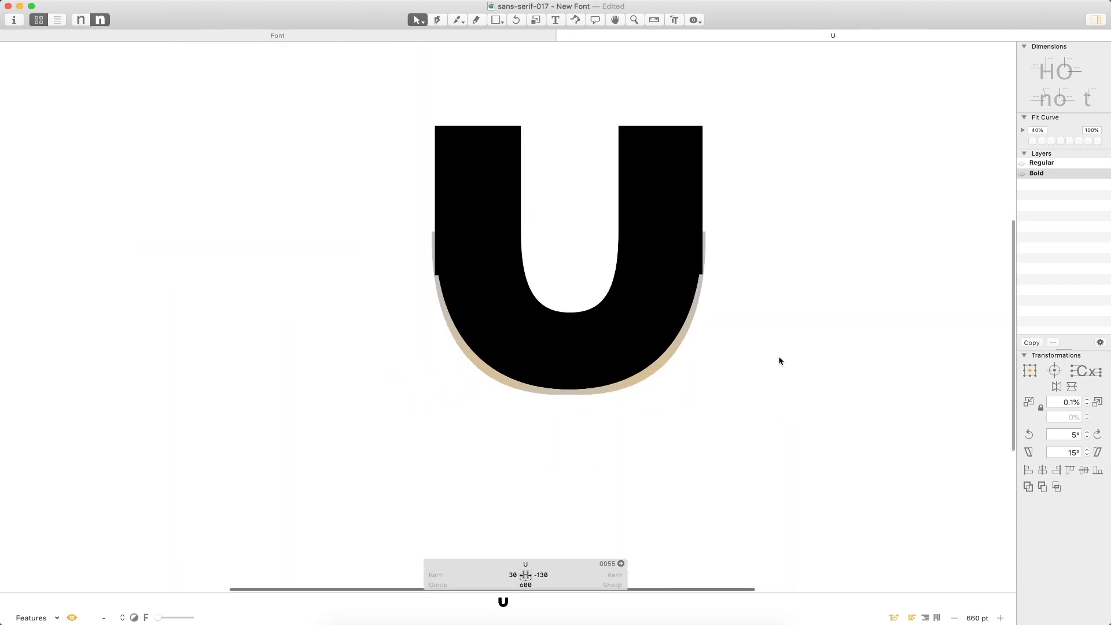
- Lower the bowl's four upper end nodes by 30 units to Y 381
left_click_drag(794, 209, 397, 239)
key("shift+Down")
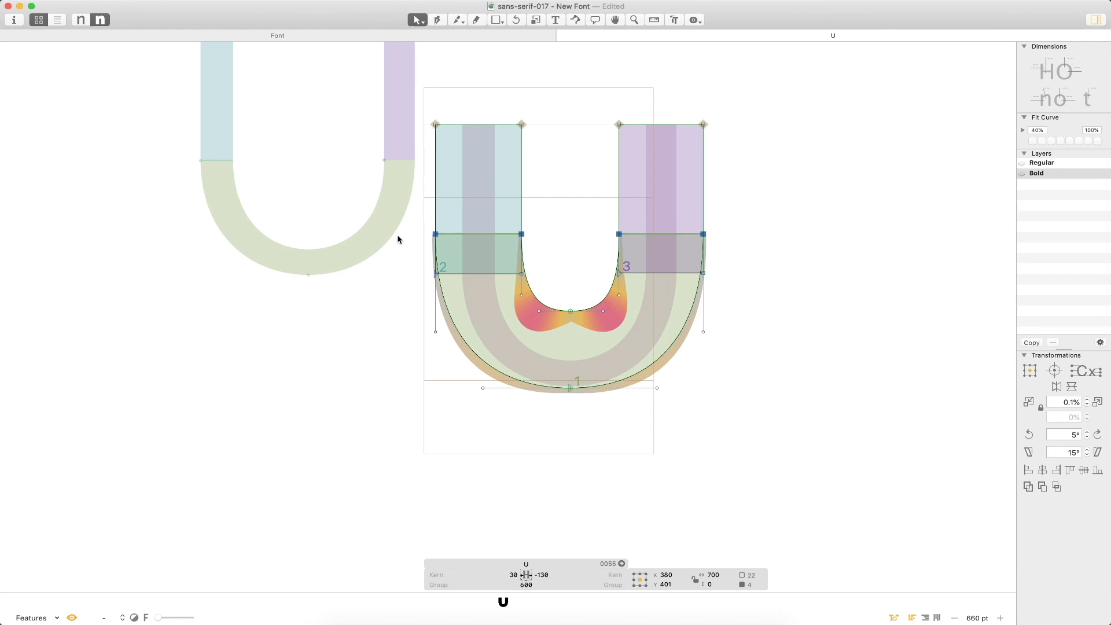
key("shift+Down")
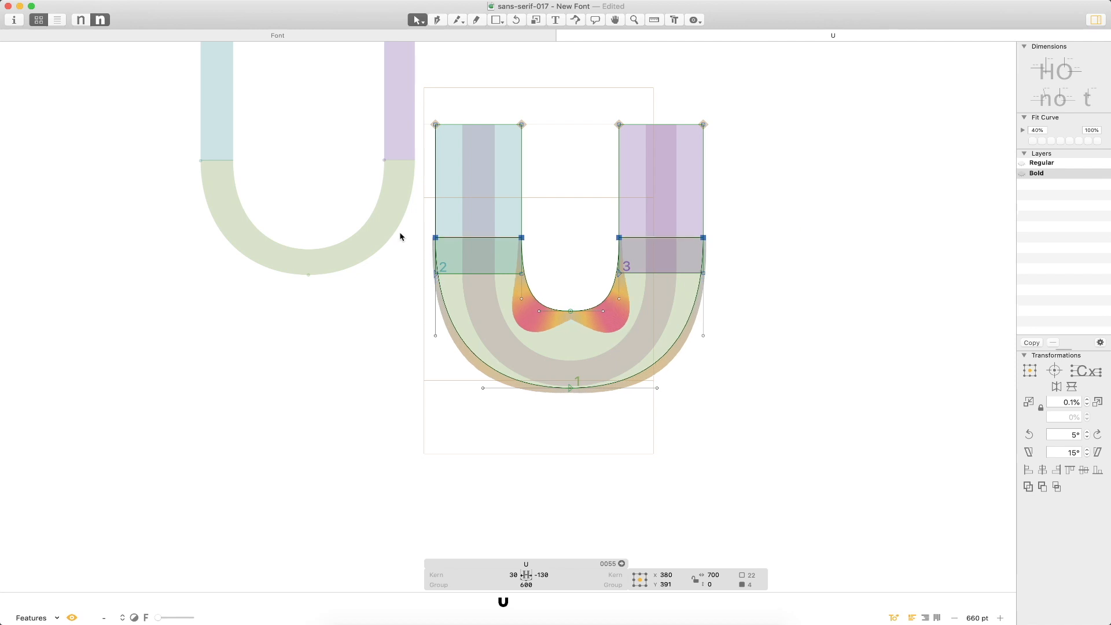
key("space")
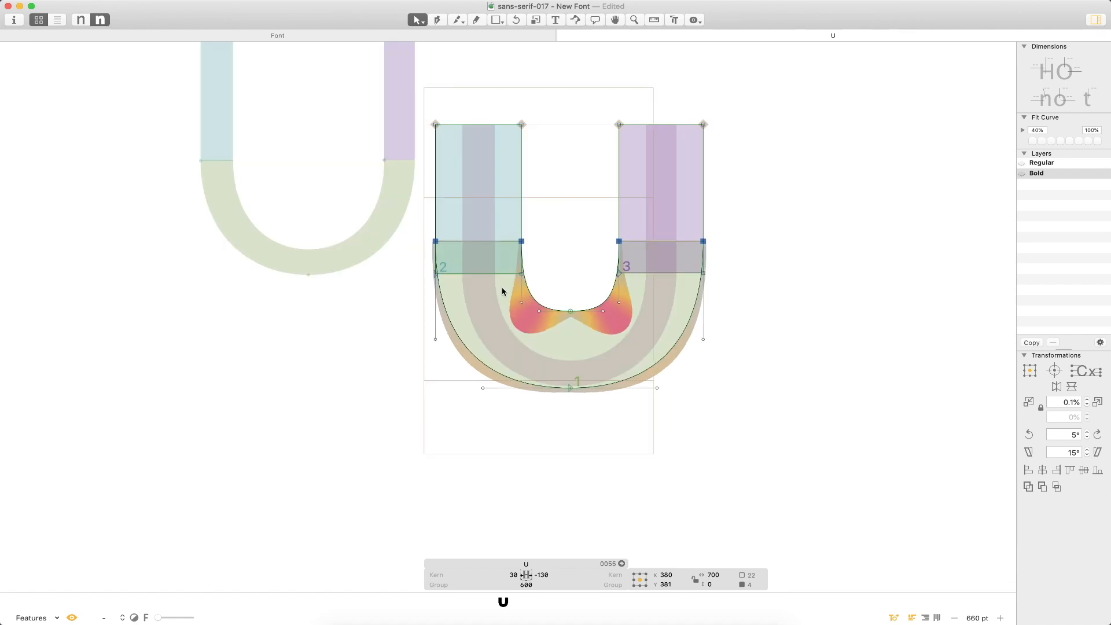
left_click(750, 383)
- Shorten the inner curve's two vertical handles by raising them 30 units to Y 244
key("super+space")
left_click_drag(762, 193, 372, 455)
left_click_drag(400, 253, 675, 283)
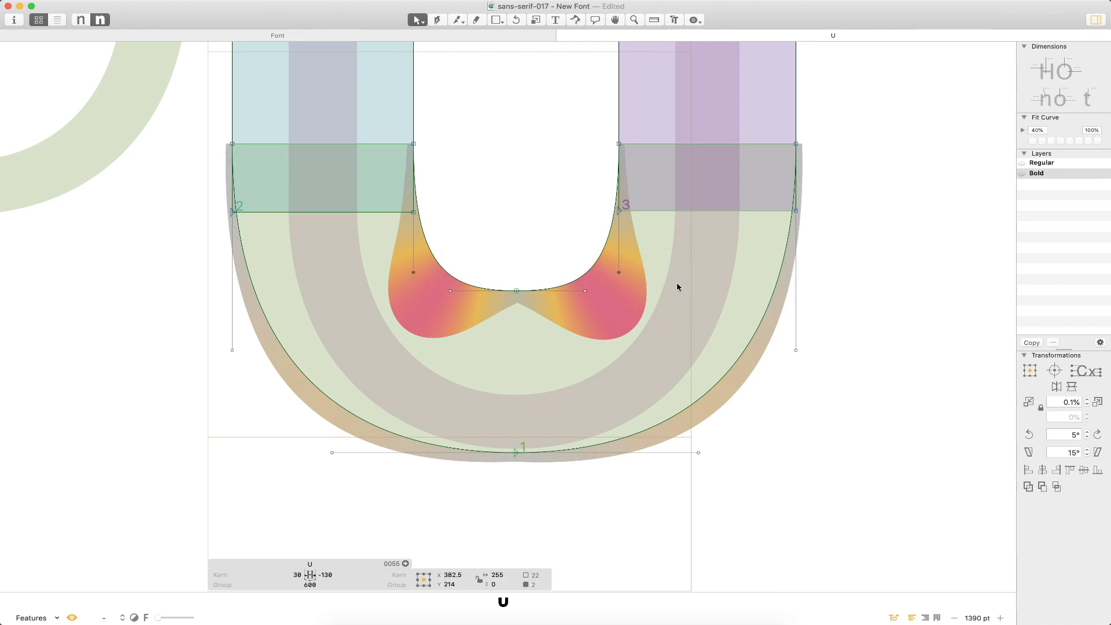
key("shift+Up")
key("shift+Up")
key("shift+Up")
key("shift+Up")
key("shift+Down")
- Add a second U beside the first one in the edit text
key("super+0")
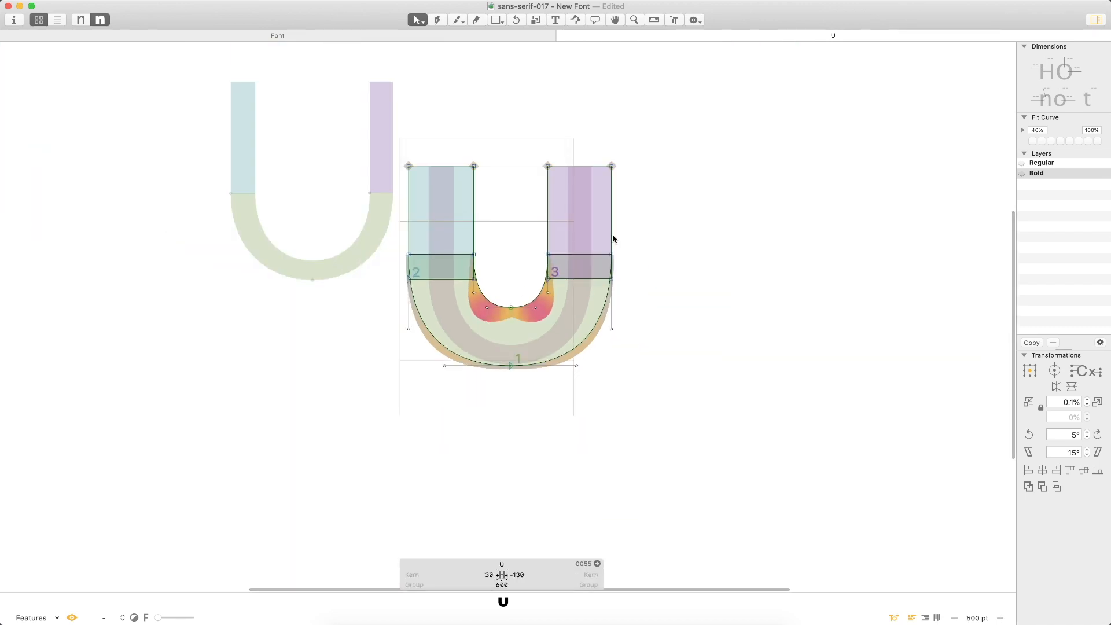
type("t")
type("U")
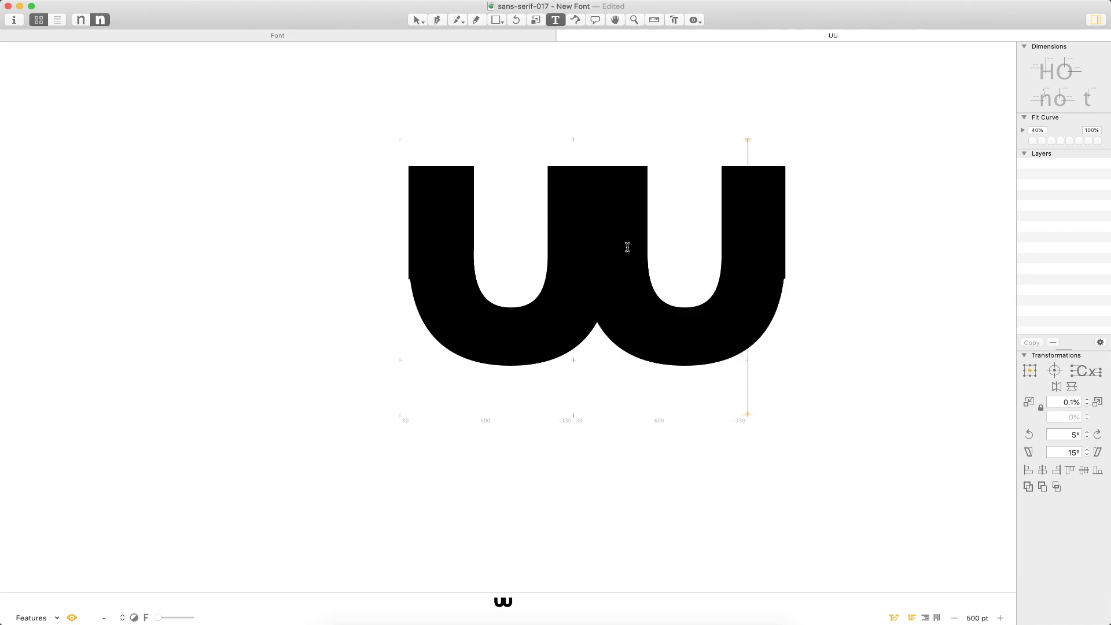
key("Escape")
- Link the U's left and right sidebearings to the H by entering H for both
double_click(501, 280)
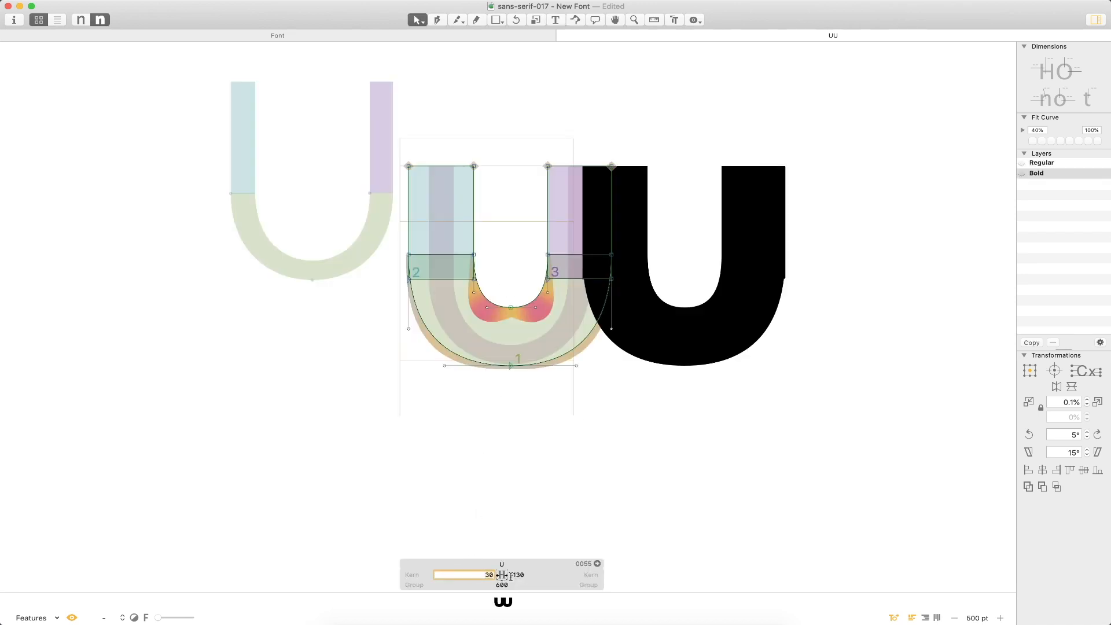
type("H")
key("Tab")
type("H")
key("Tab")
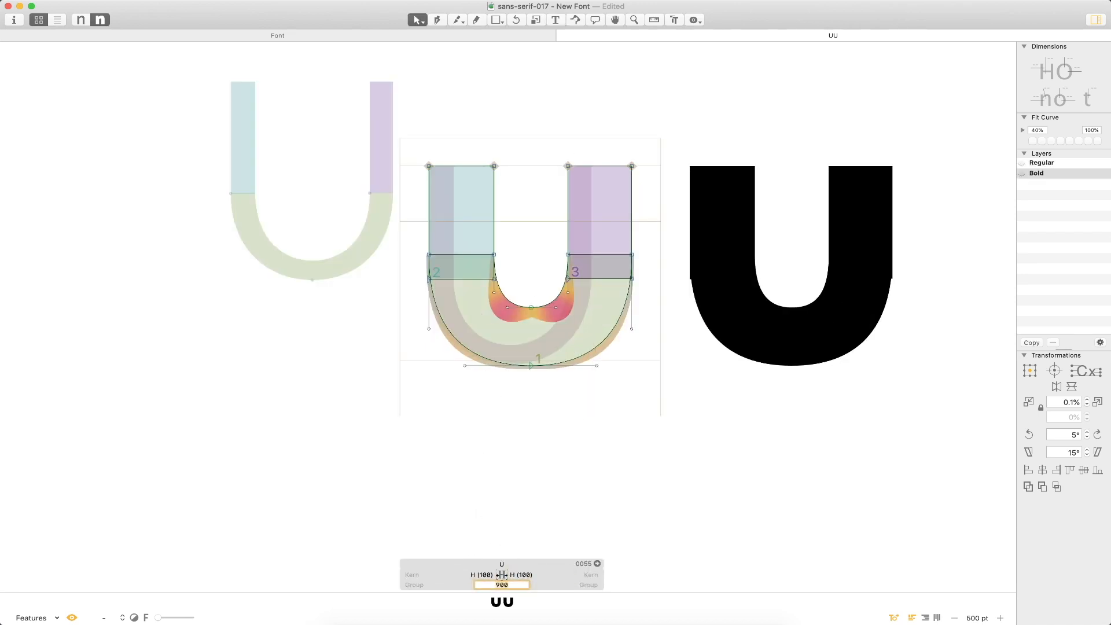
- Raise the four lower nodes of both stems to about Y 380, level with the bowl's upper end nodes
key("z")
left_click_drag(701, 175, 304, 373)
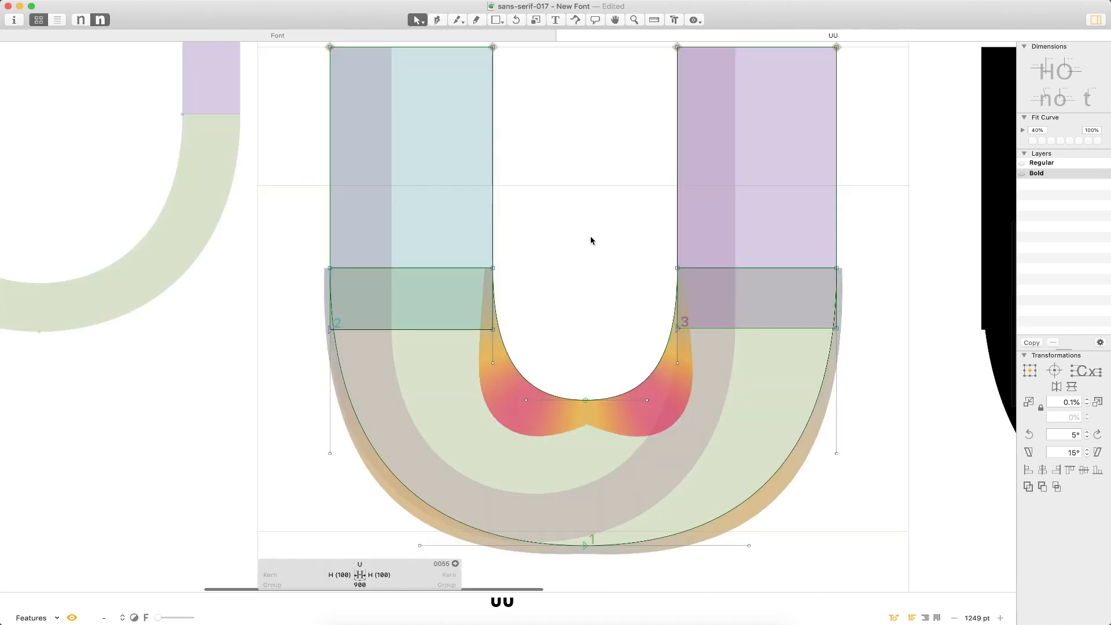
left_click_drag(878, 312, 662, 342)
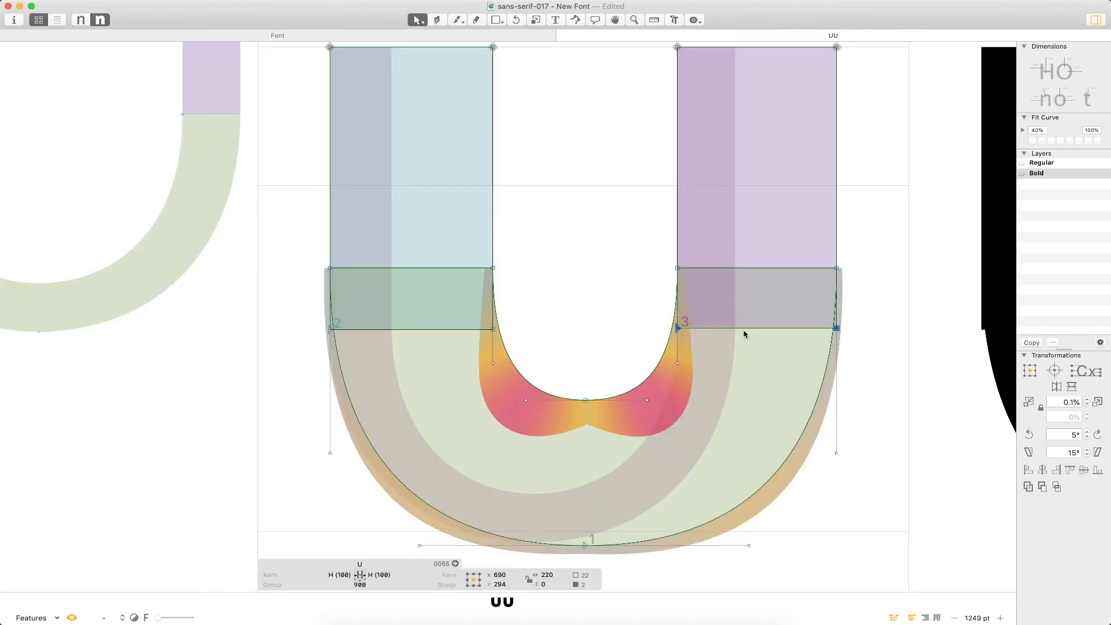
left_click_drag(314, 313, 550, 335)
key("shift+Up")
key("shift+Up")
key("shift+Up")
key("shift+Up")
key("shift+Up")
key("shift+Up")
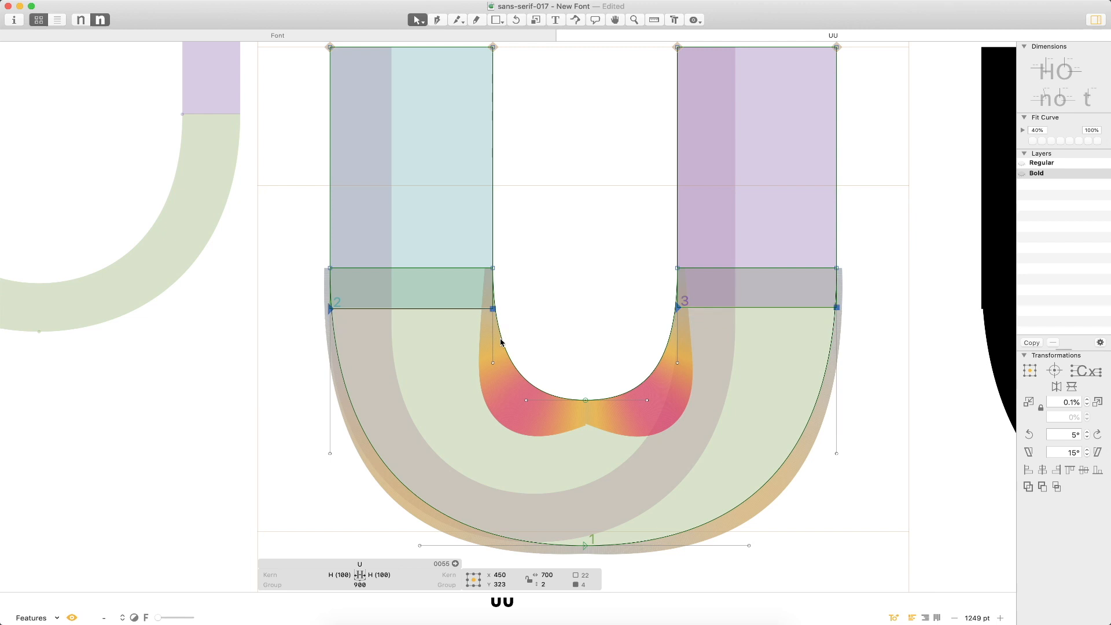
key("shift+Up")
key("shift+Up")
key("shift+Up")
key("Down")
key("Down")
key("Down")
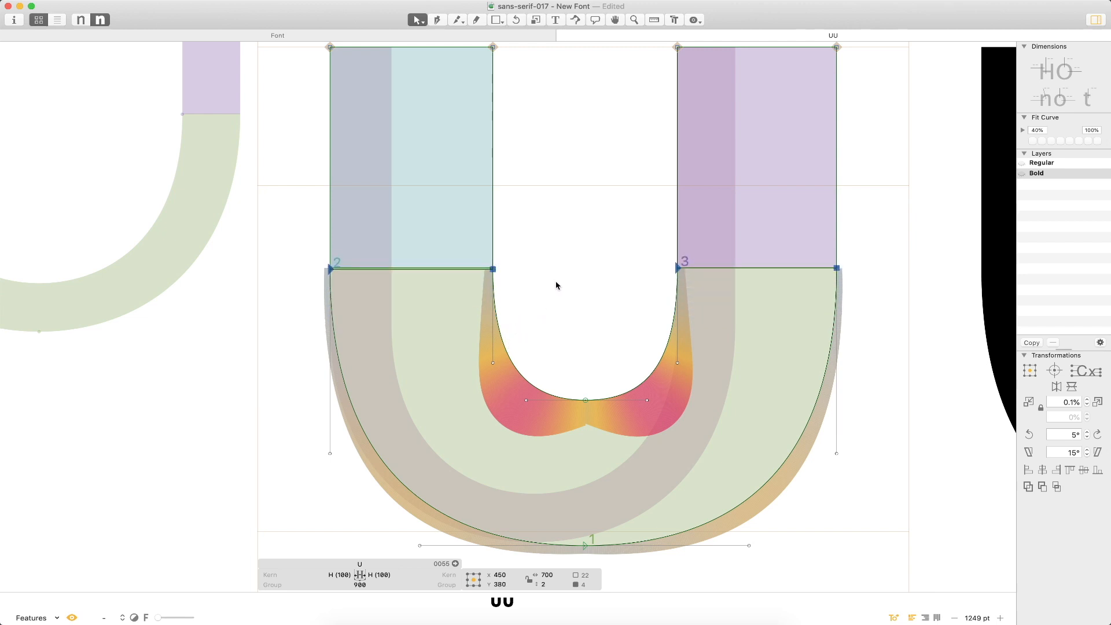
- Preview the pair of filled U letters and turn off the curvature display
key("super+minus")
key("super+minus")
key("super+minus")
left_click(649, 296)
key("space")
left_click_drag(644, 339, 609, 323)
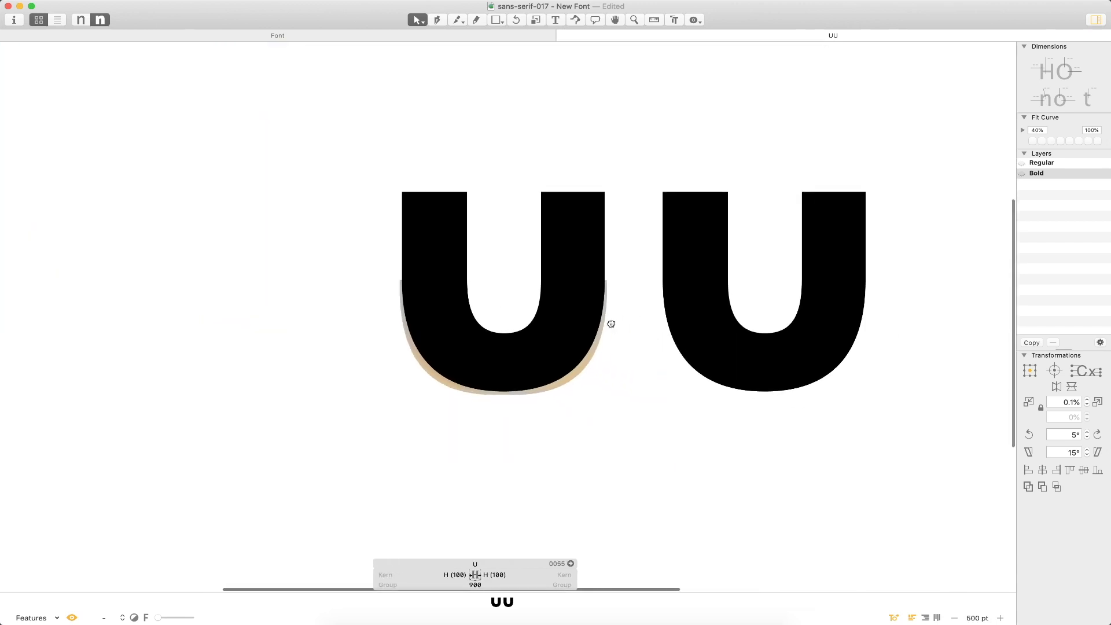
key("space")
key("shift+super+x")
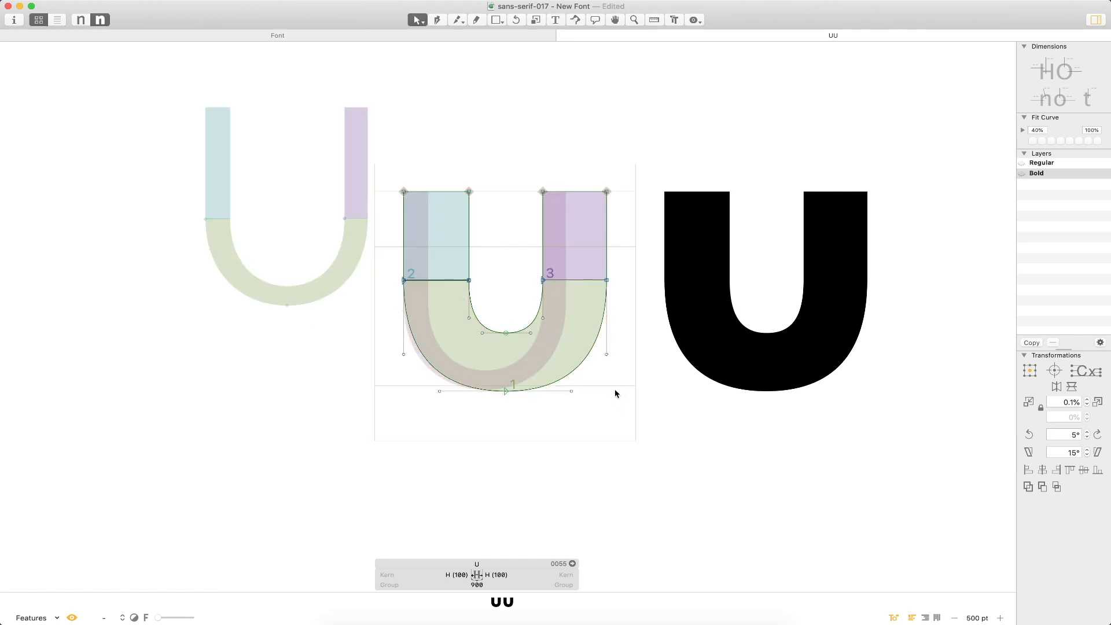
- Switch repeatedly between the Regular and Bold masters to compare the two weights of the U
key("t")
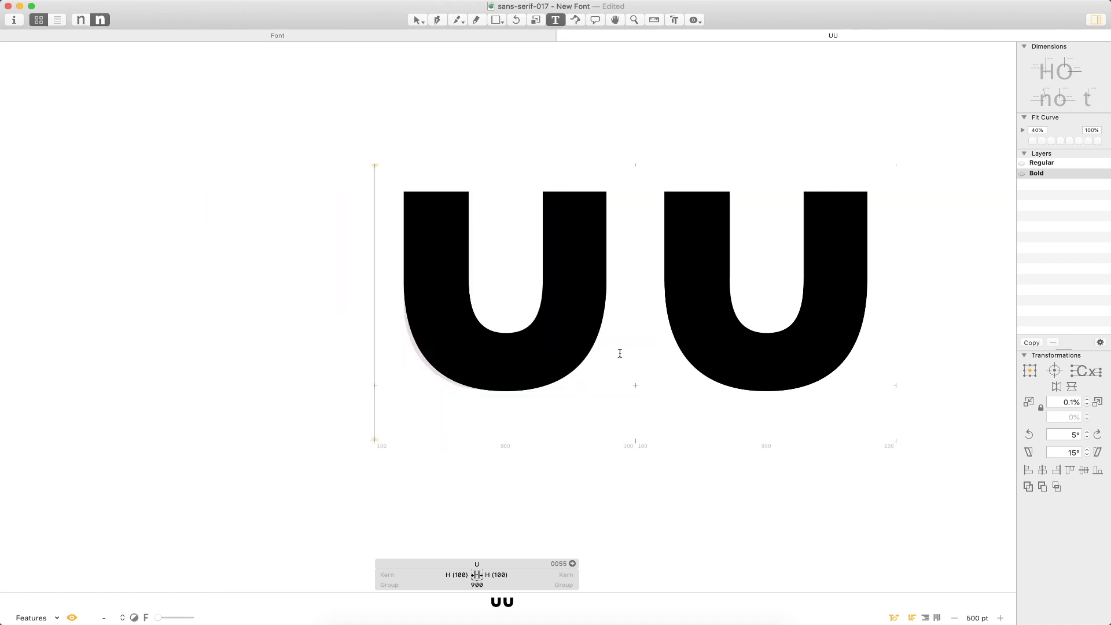
key("super+1")
key("super+2")
key("super+1")
key("super+2")
key("super+1")
key("super+2")
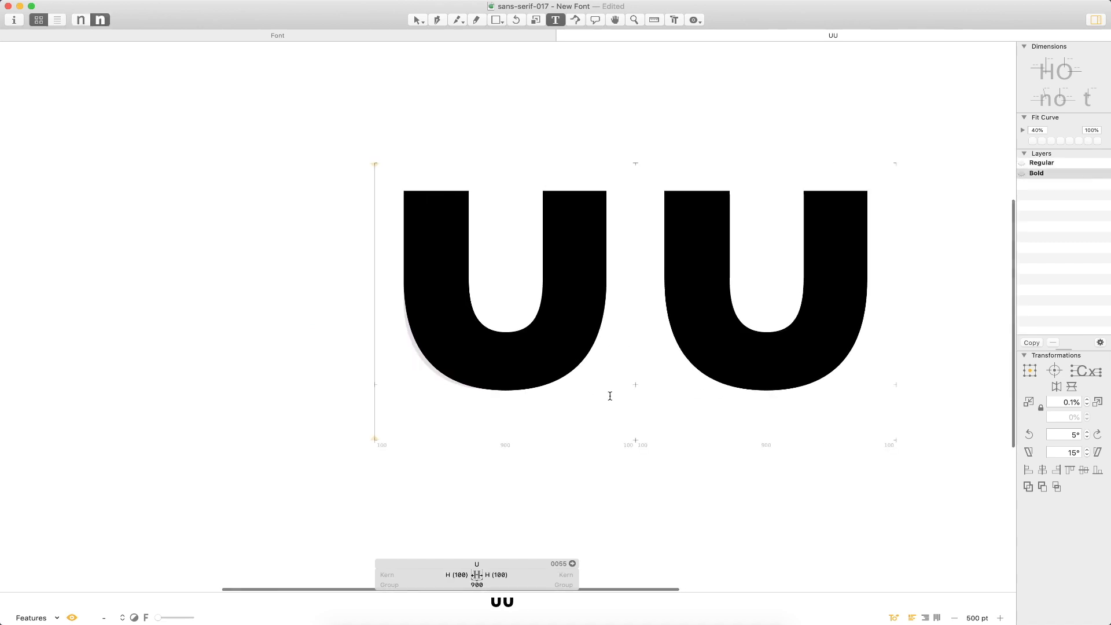
key("super+1")
key("super+2")
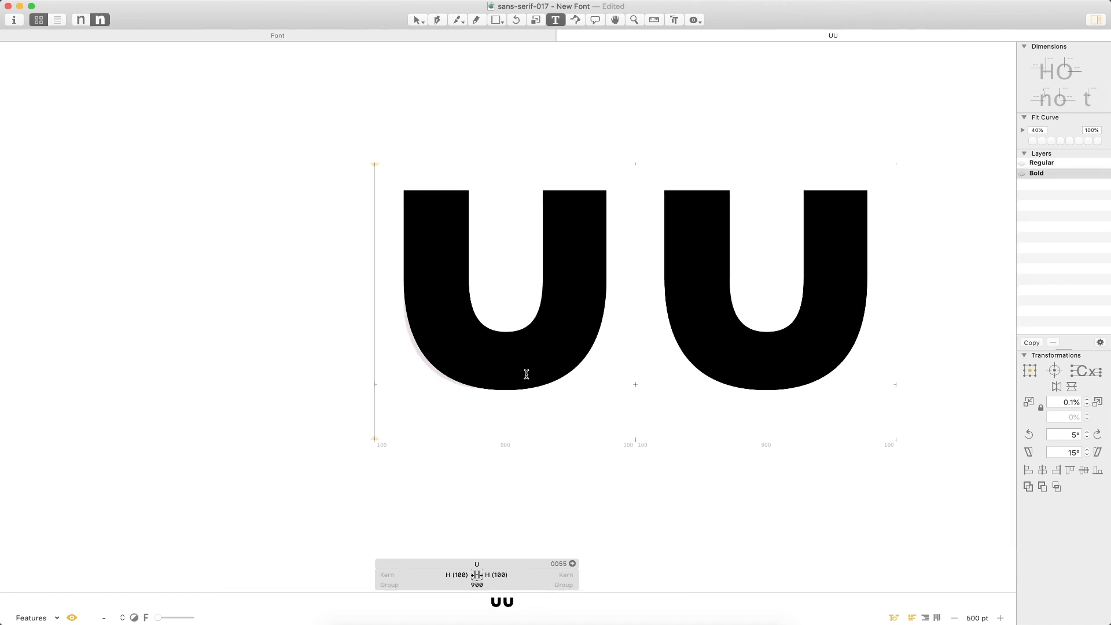
key("super+1")
key("super+2")
key("Escape")
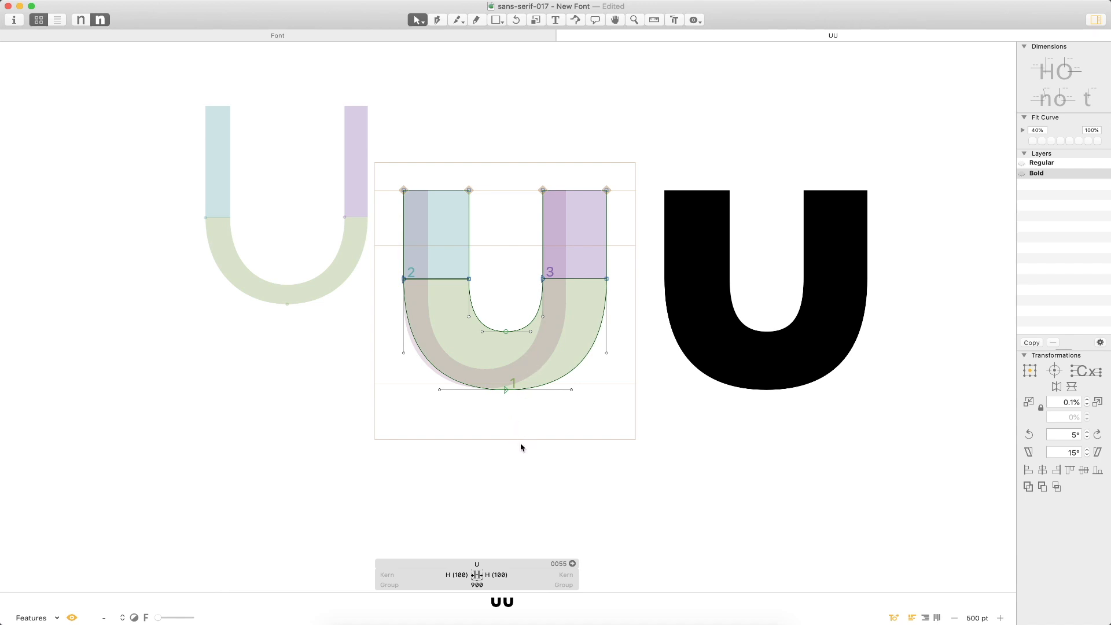
- Close the U's view, open the capital J and copy its whole Regular outline into the Bold master
key("super+w")
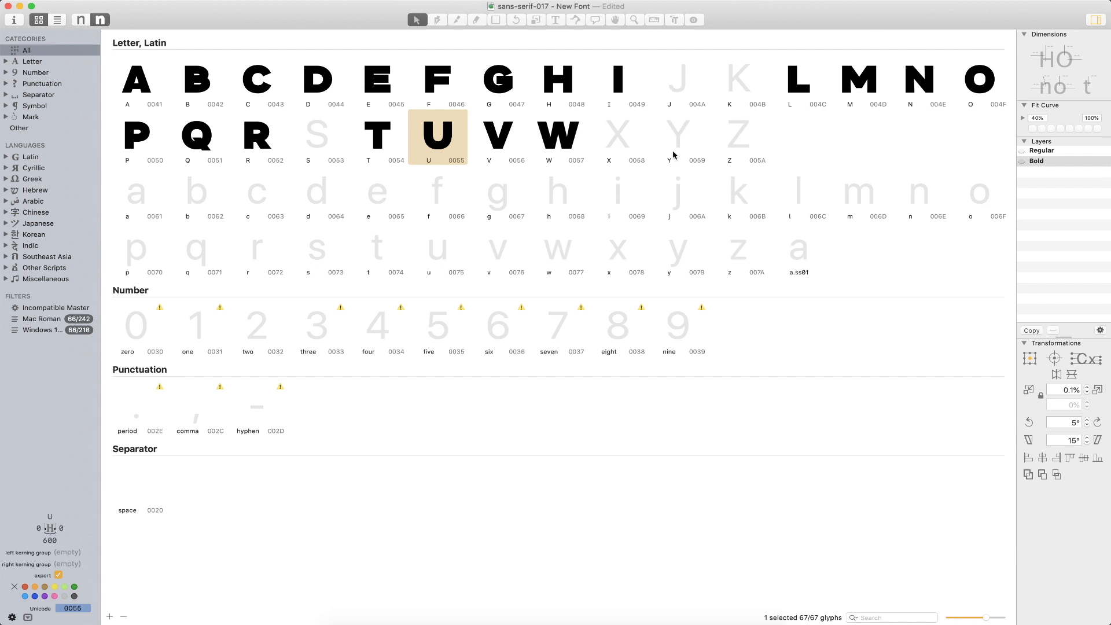
double_click(672, 90)
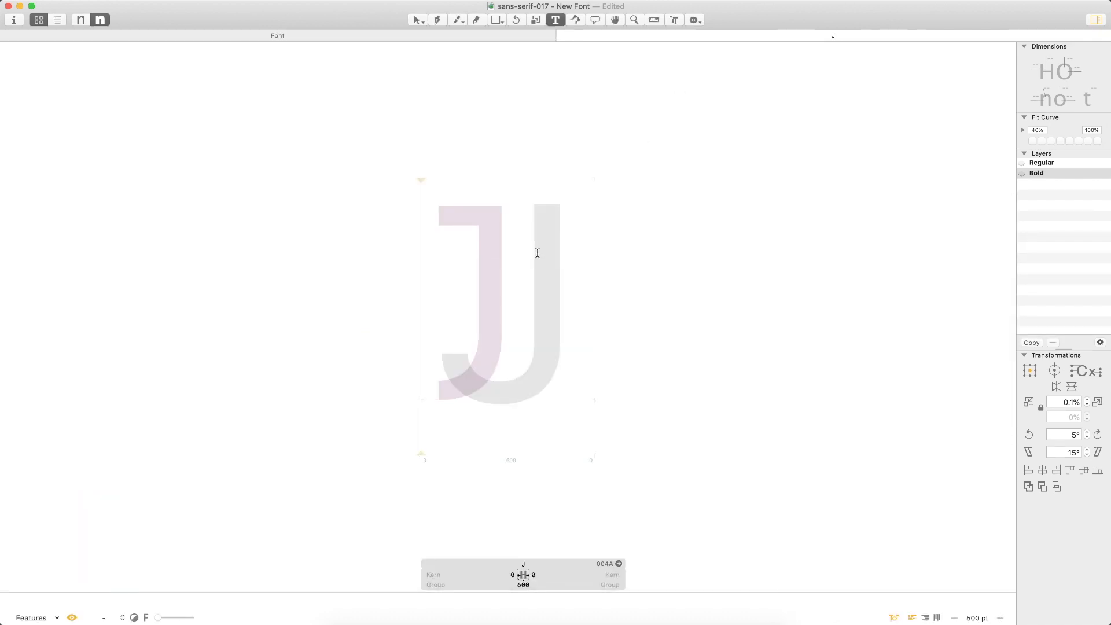
key("Escape")
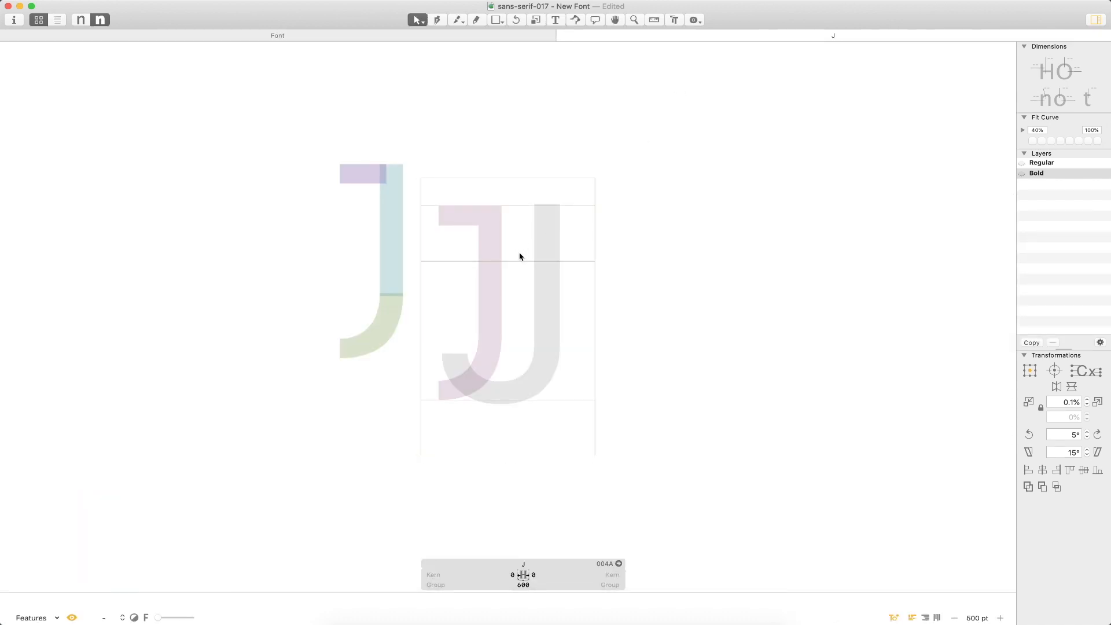
key("super+1")
key("super+a")
key("super+c")
key("super+2")
key("super+v")
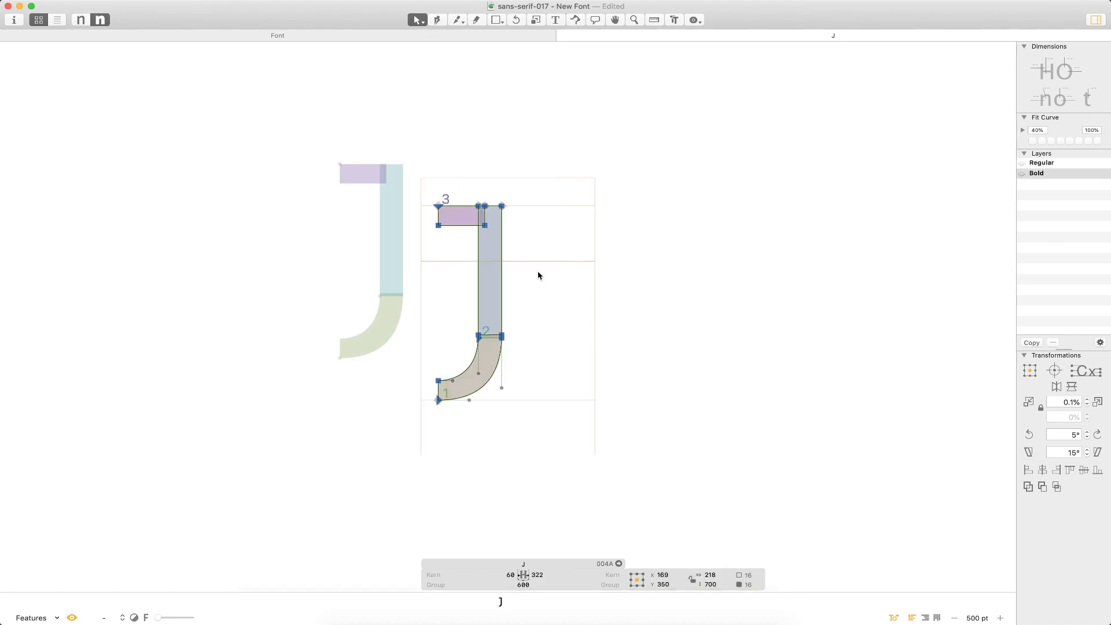
- Thicken the pasted J by offsetting its outline outward 70 units, and lower the bar and stem top nodes onto the cap height
left_click(159, 0)
left_click(185, 6)
left_click(797, 369)
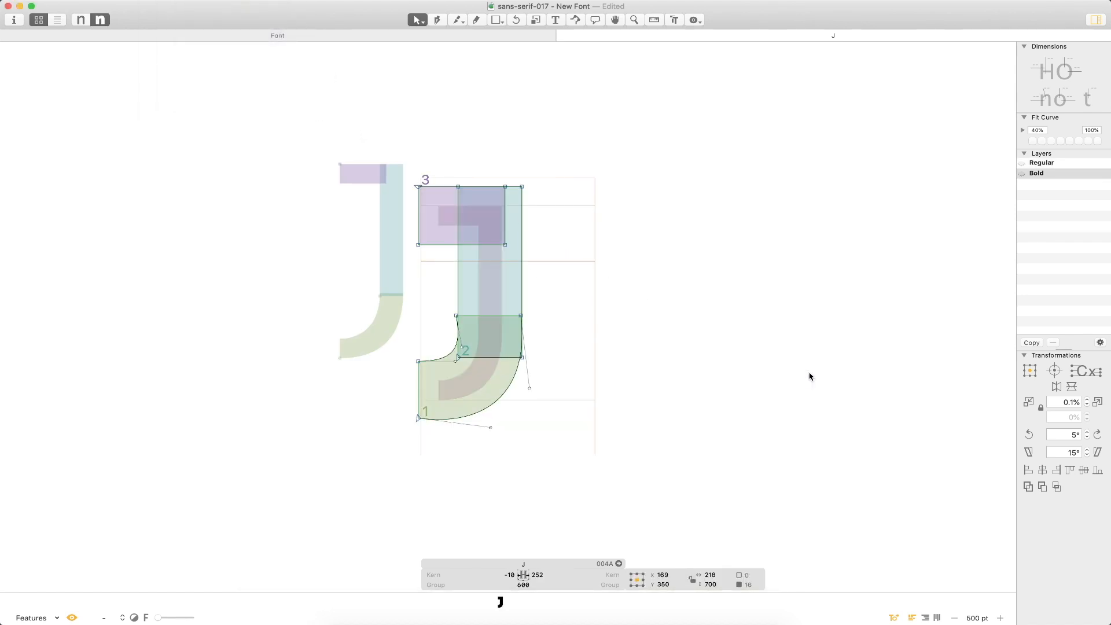
left_click_drag(602, 157, 396, 250)
left_click_drag(507, 244, 507, 264)
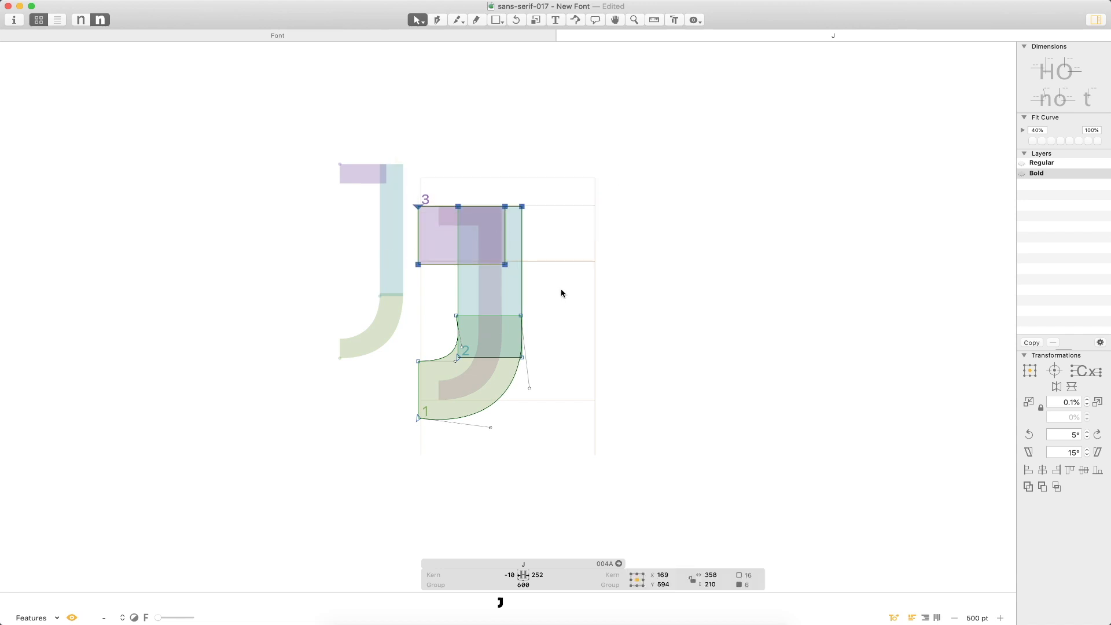
- Shift the two upper nodes of the J's hook 4 units right towards the stem's edges
key("super+space")
left_click_drag(642, 261, 282, 482)
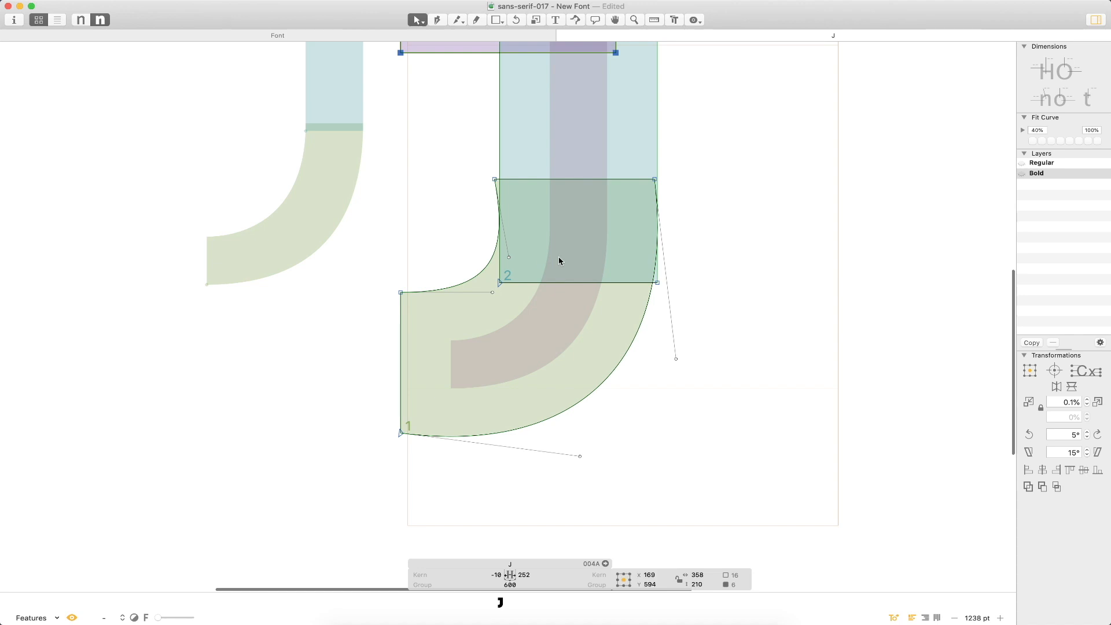
left_click(509, 257)
left_click(492, 184)
left_click(496, 184)
left_click(655, 179, "shift")
key("Right")
key("Right")
key("Right")
key("Right")
left_click(707, 209)
- Nudge the hook's inner upper node 3 units right so it sits on the stem's inner edge
key("z")
left_click_drag(727, 148, 448, 232)
left_click(234, 264)
key("Right")
key("Right")
key("Right")
left_click(212, 300)
- Move both handles of the hook's inner curve about 20 units left so the upper one stands vertical on the stem's edge
key("super+minus")
key("super+minus")
key("super+minus")
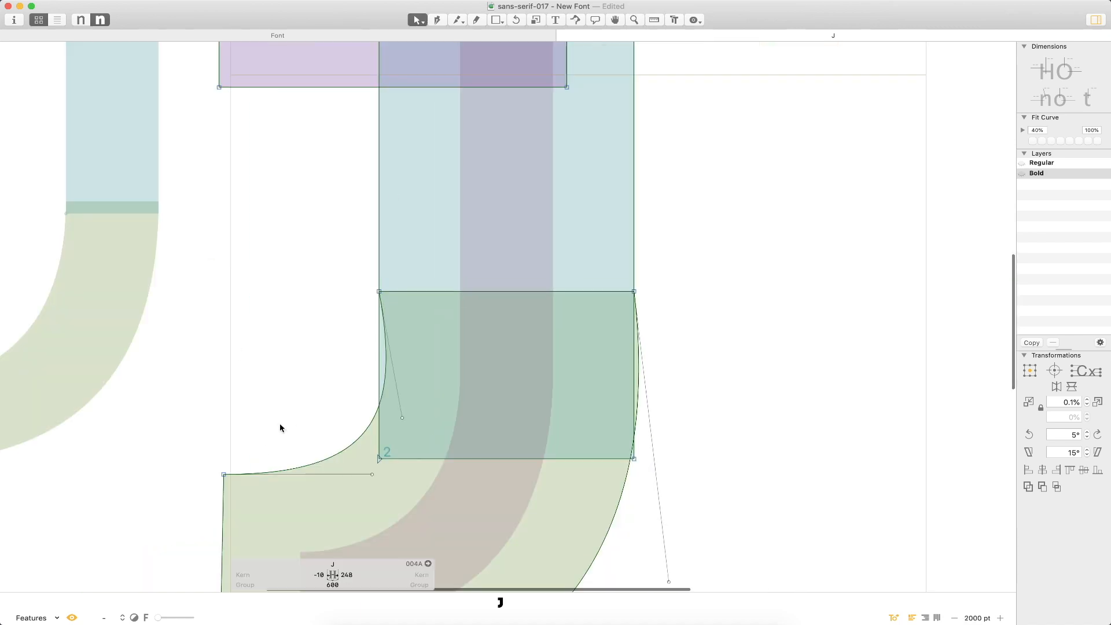
key("space")
left_click_drag(319, 386, 359, 317)
left_click(441, 350)
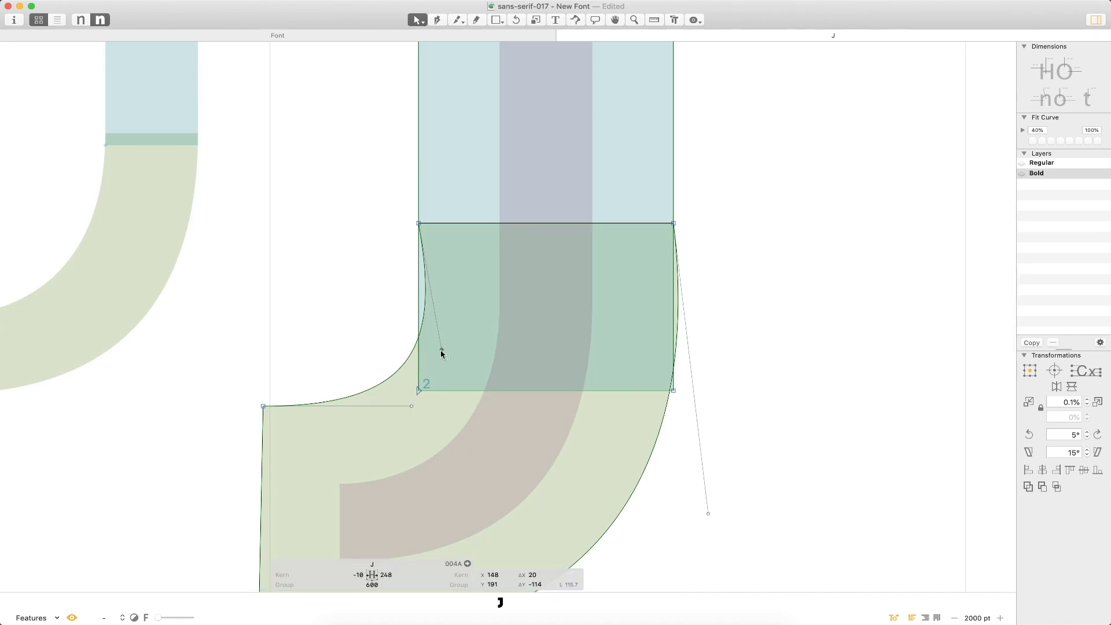
left_click(411, 407, "shift")
left_click_drag(412, 407, 389, 410)
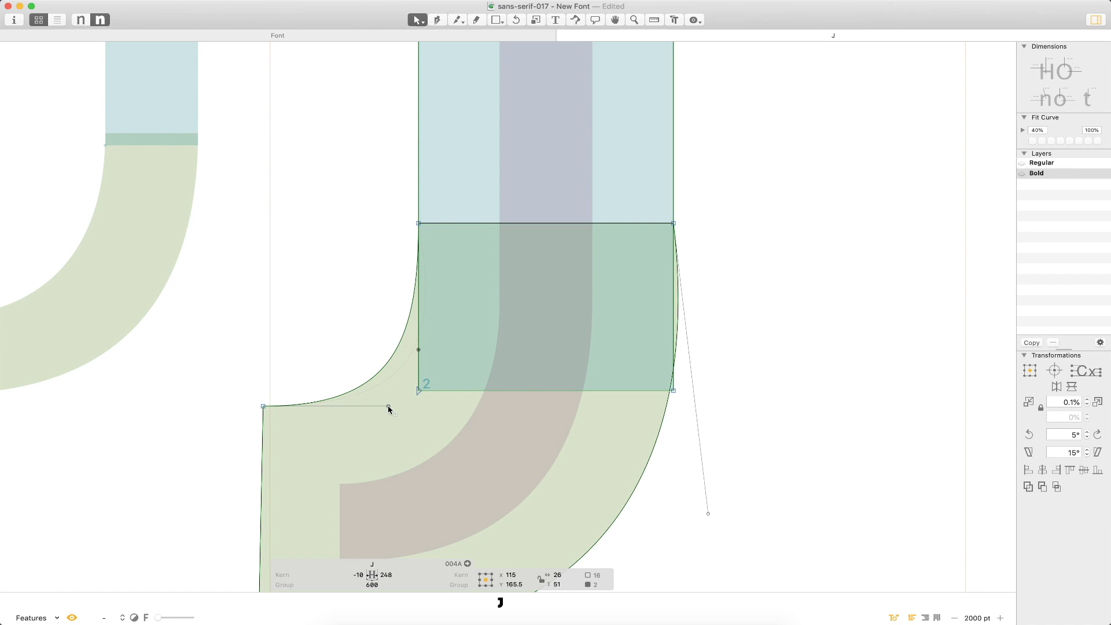
- Move both handles of the hook's outer curve about 30 units left so the upper one stands vertical below the stem's outer edge
key("space")
left_click_drag(477, 468, 486, 372)
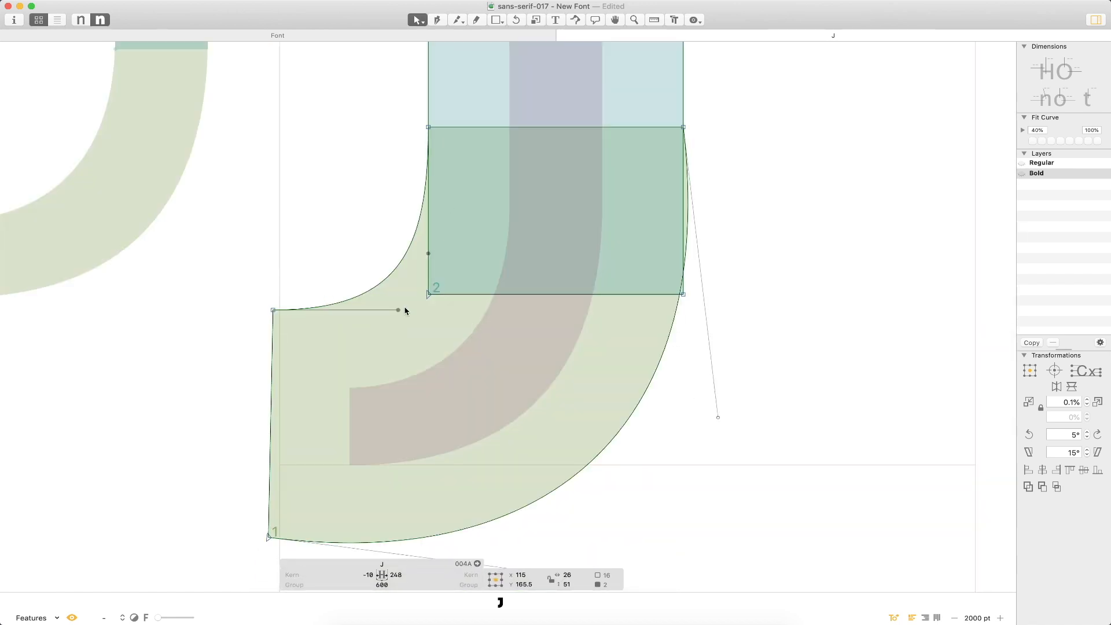
key("space")
left_click_drag(440, 415, 448, 339)
left_click(562, 499)
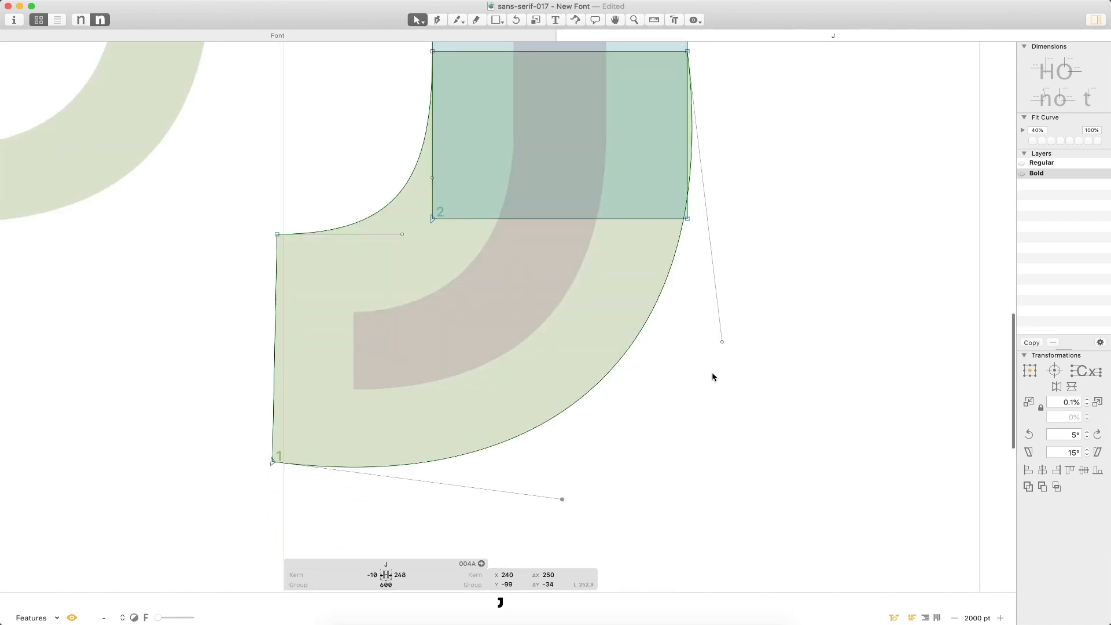
left_click(722, 342, "shift")
left_click_drag(722, 342, 688, 342)
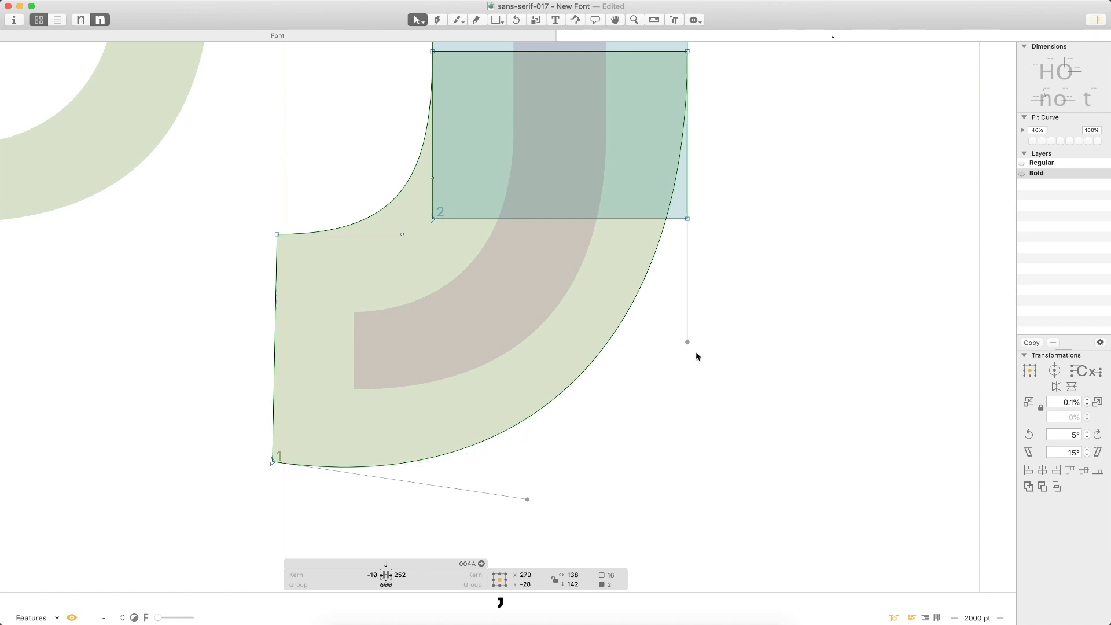
key("super+z")
left_click_drag(721, 342, 688, 342)
left_click(692, 377)
- Lower the hook's outer upper node to about Y 256 and raise the stem's lower outer node to just below it
key("super+minus")
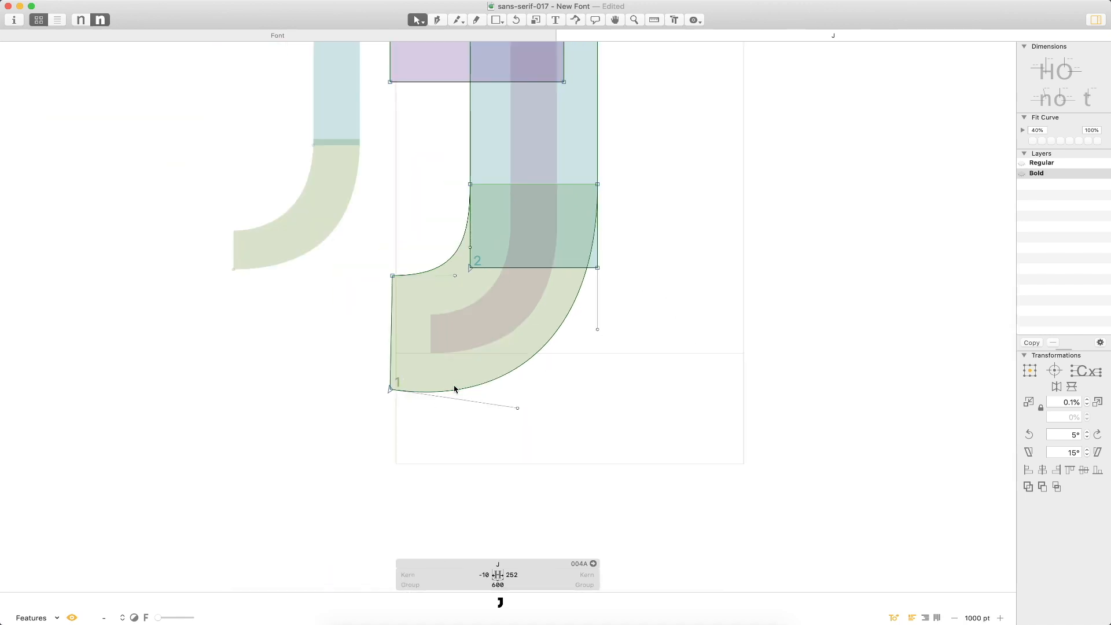
key("space")
left_click_drag(551, 288, 562, 334)
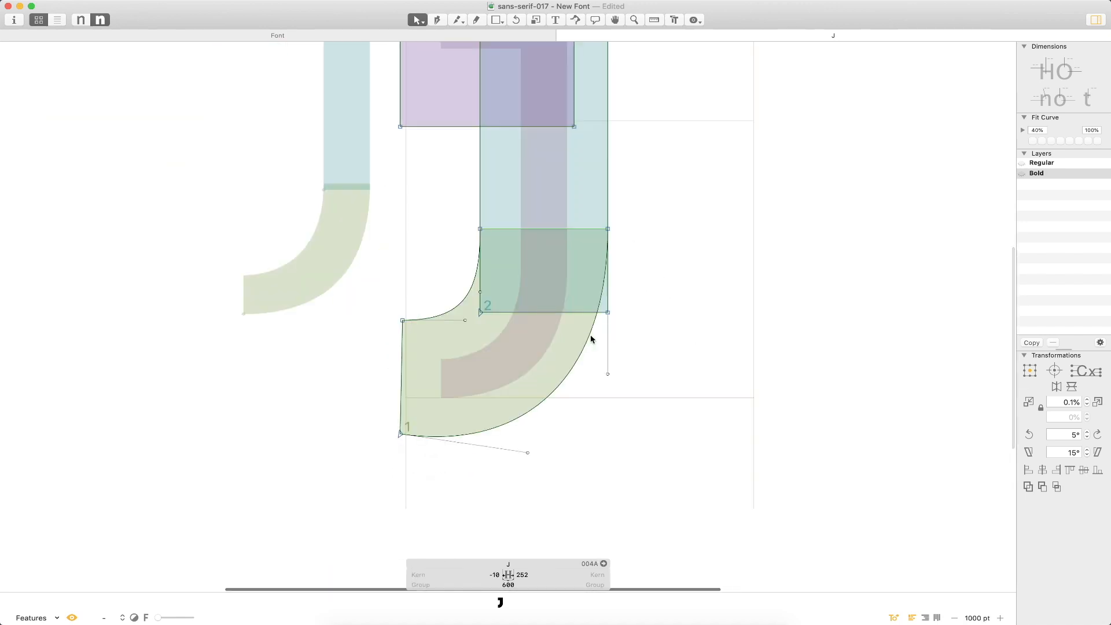
left_click(607, 312)
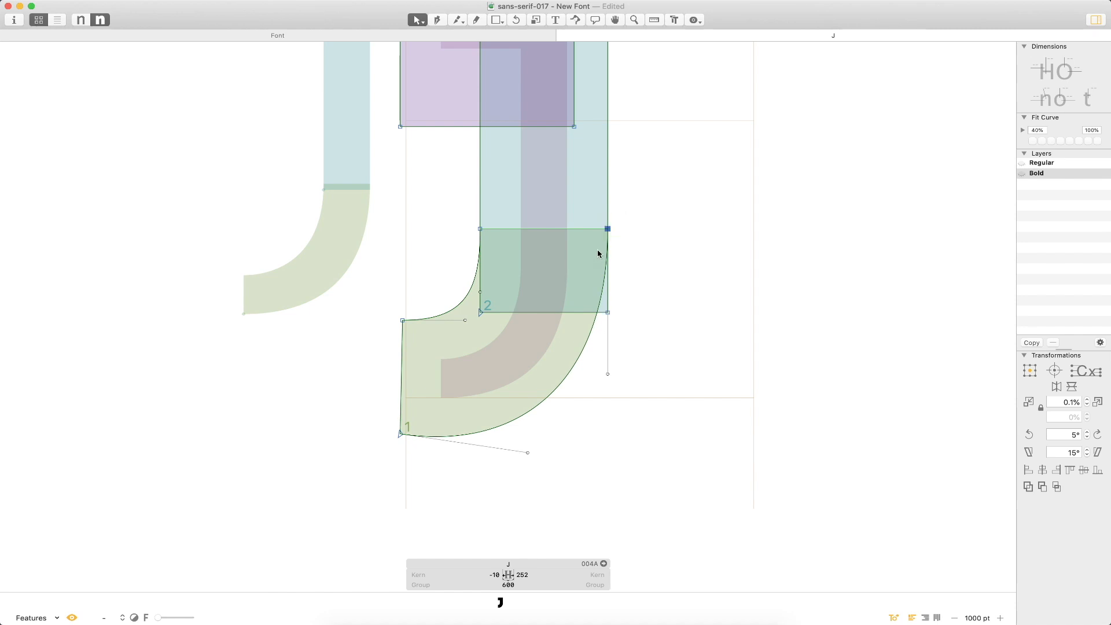
left_click_drag(607, 229, 608, 254)
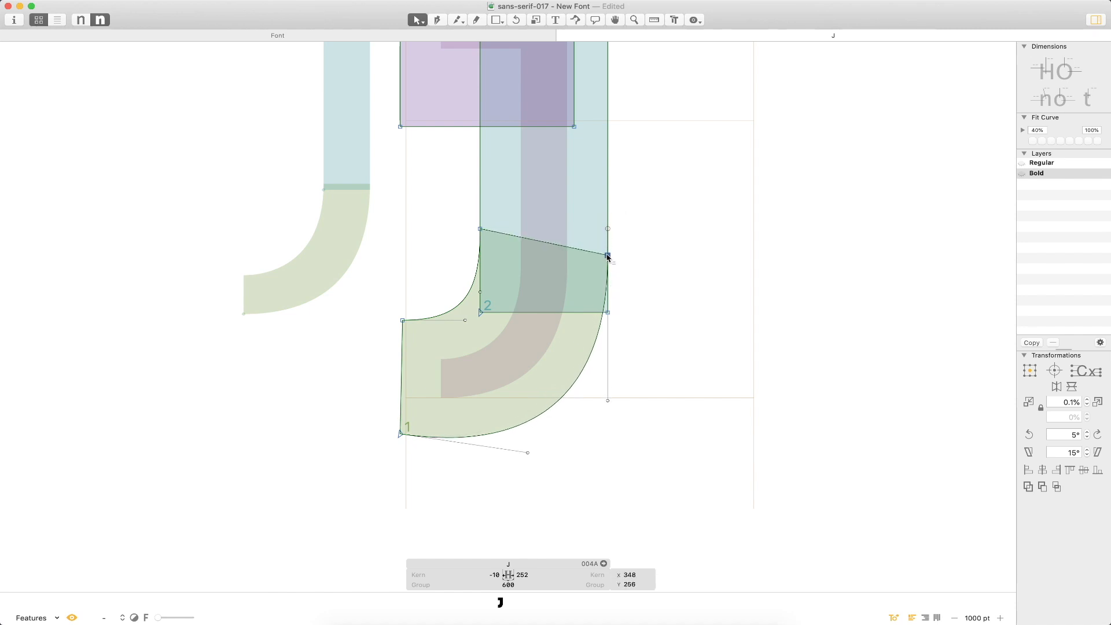
left_click_drag(607, 312, 607, 261)
left_click(632, 263)
- Link the Bold J's left sidebearing to O and its right sidebearing to H
key("super+minus")
key("super+minus")
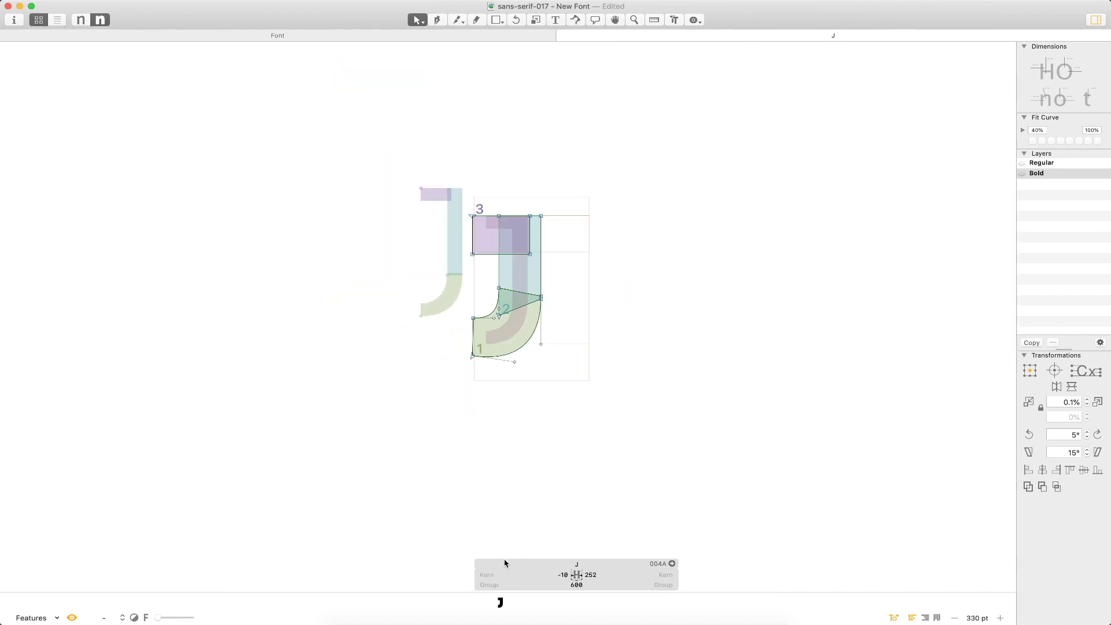
key("super+1")
key("super+2")
left_click(568, 575)
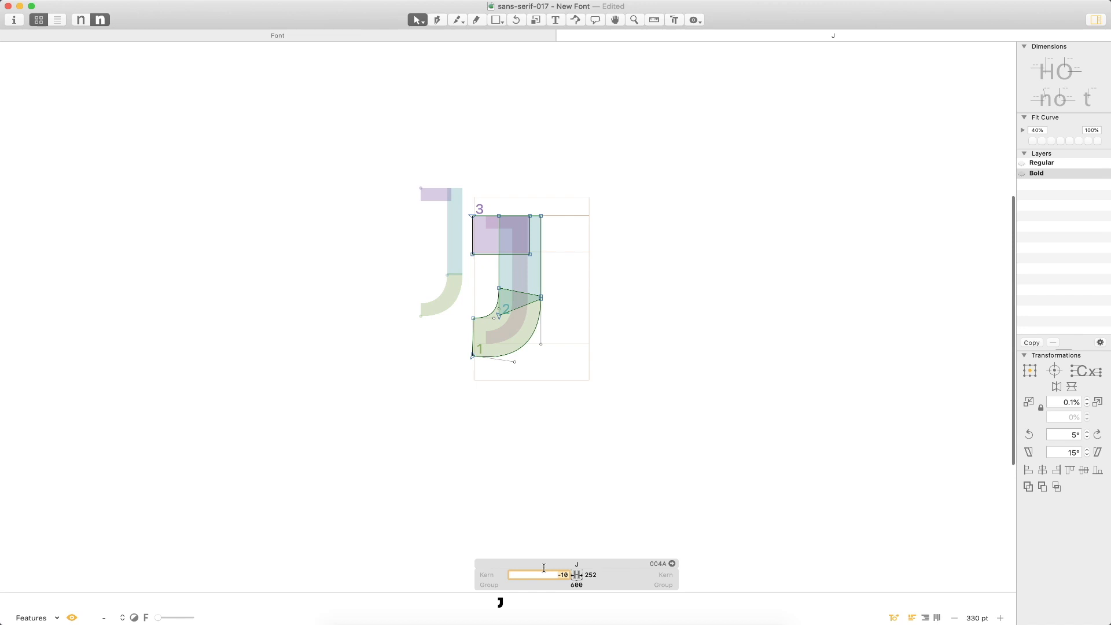
type("O")
key("Tab")
type("H")
key("Return")
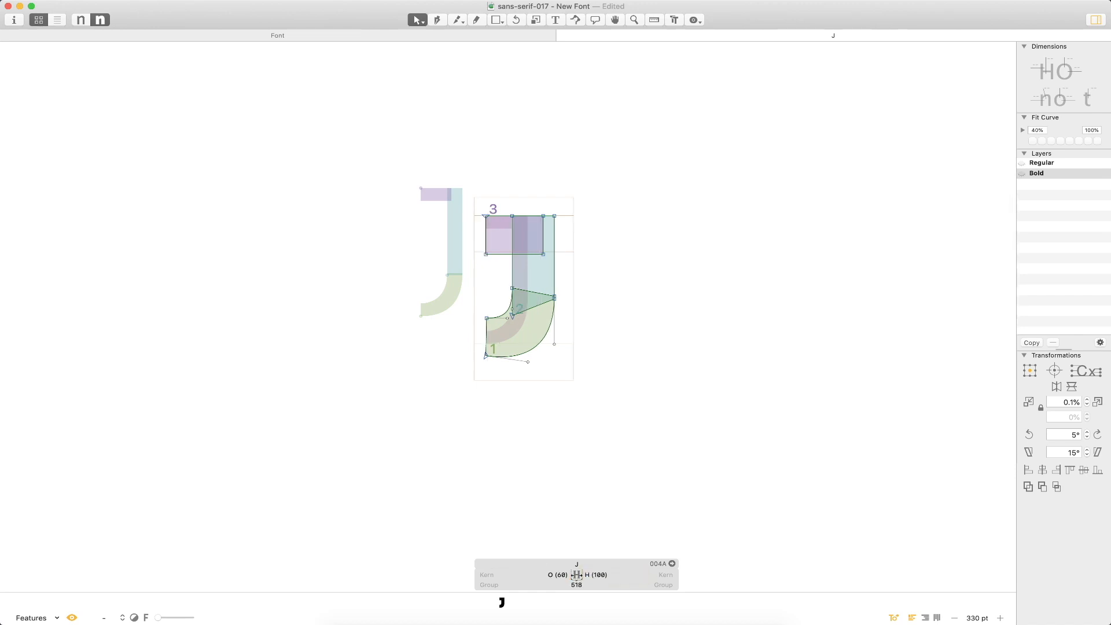
- Add a second J to the text and compare the filled pair in the Regular and Bold masters
key("t")
type("J")
key("Escape")
key("super+space")
left_click_drag(745, 157, 331, 421)
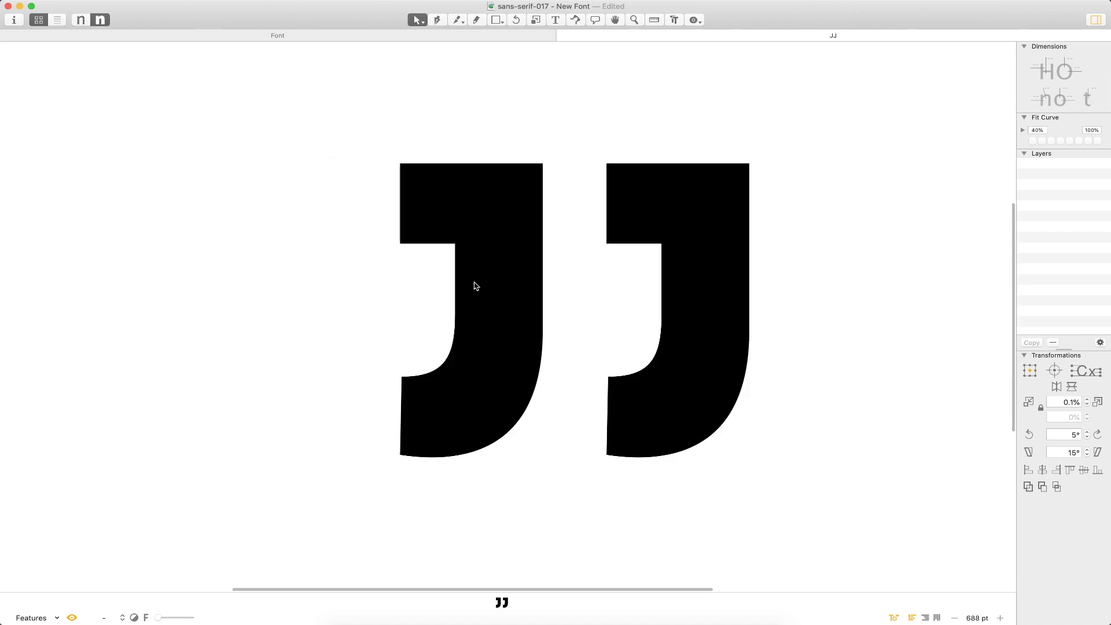
key("super+1")
key("super+2")
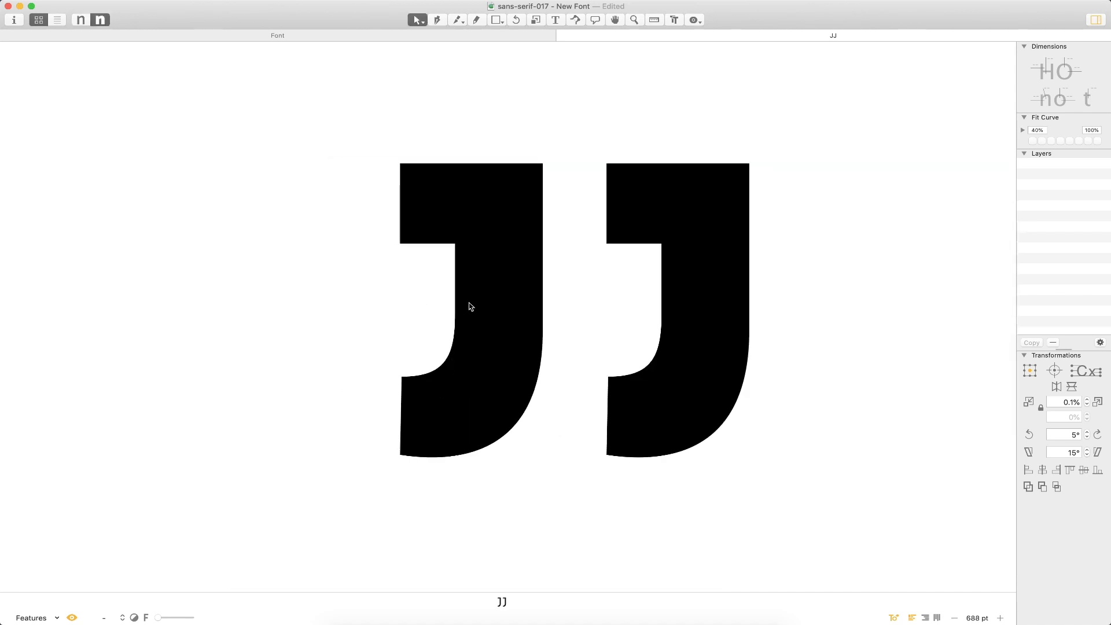
- Open the first Bold J for editing and shift the two end nodes of its hook 20 units left
double_click(462, 236)
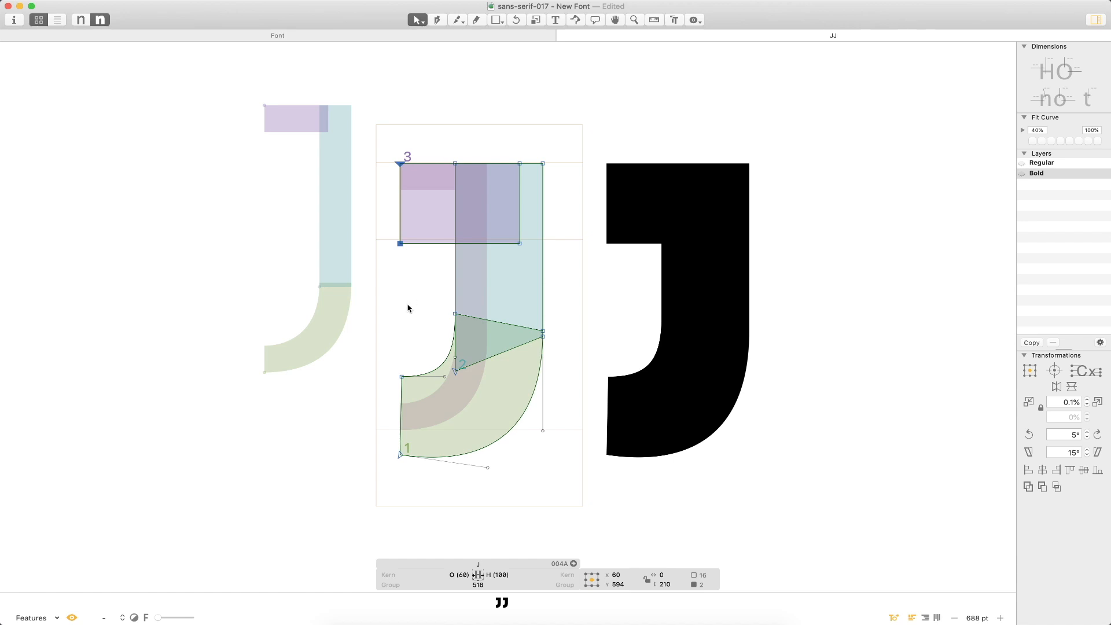
left_click_drag(393, 345, 405, 497)
key("shift+Left")
key("shift+Left")
key("shift+Right")
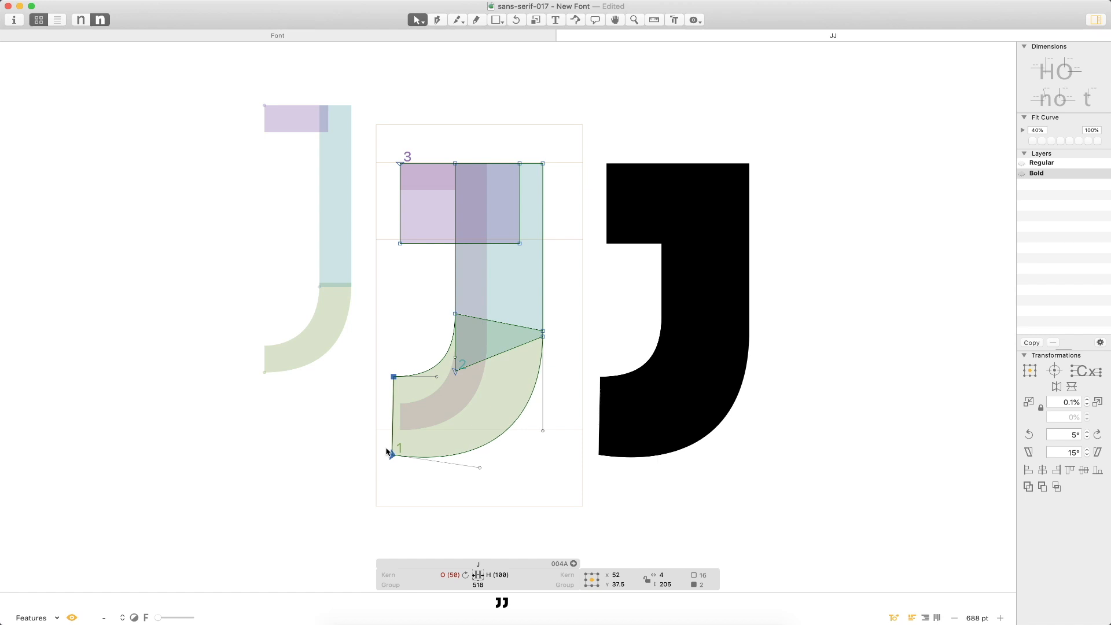
- Shift the Regular J's two hook end nodes 10 units left and return to the Bold master
key("super+1")
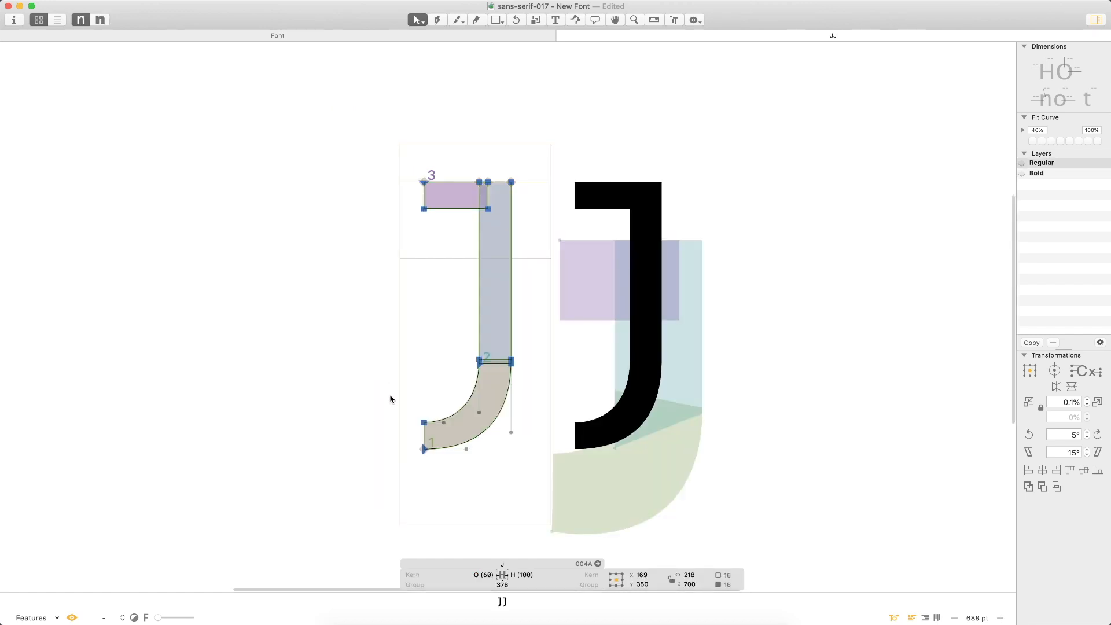
key("shift+Left")
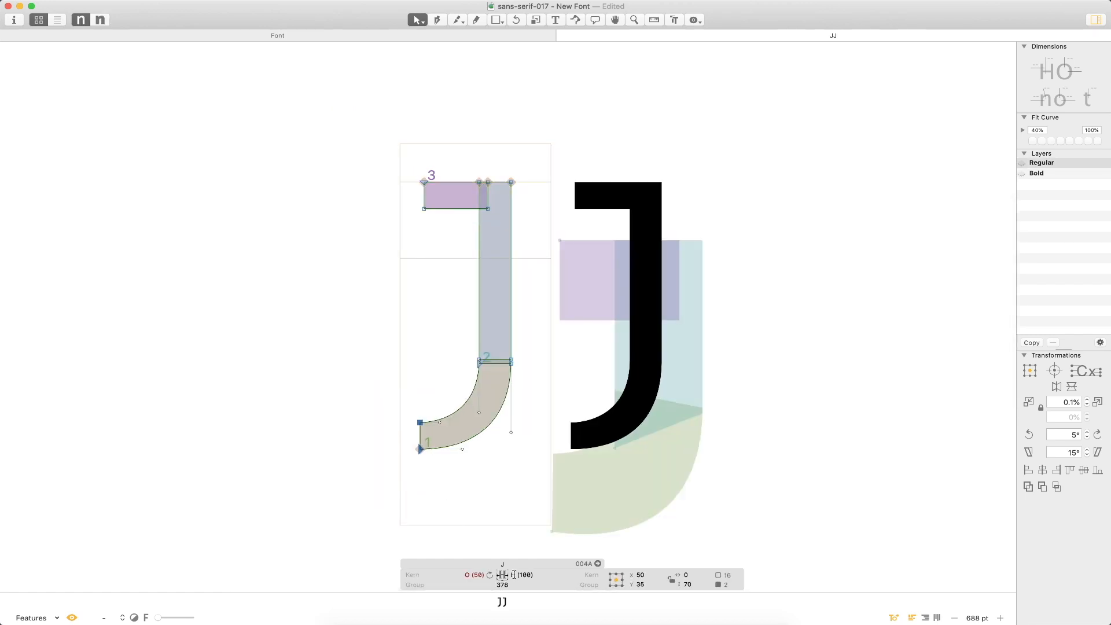
key("super+2")
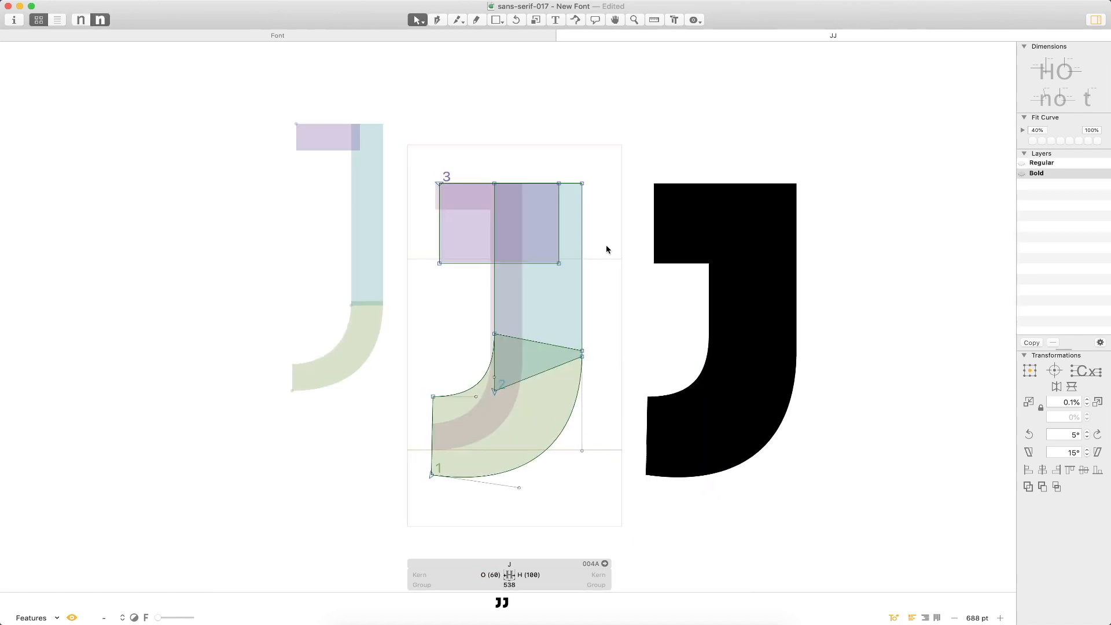
- Preview the filled pair of J letters and switch between the Regular and Bold masters to compare the longer hooks
key("super+minus")
key("t")
left_click(735, 305)
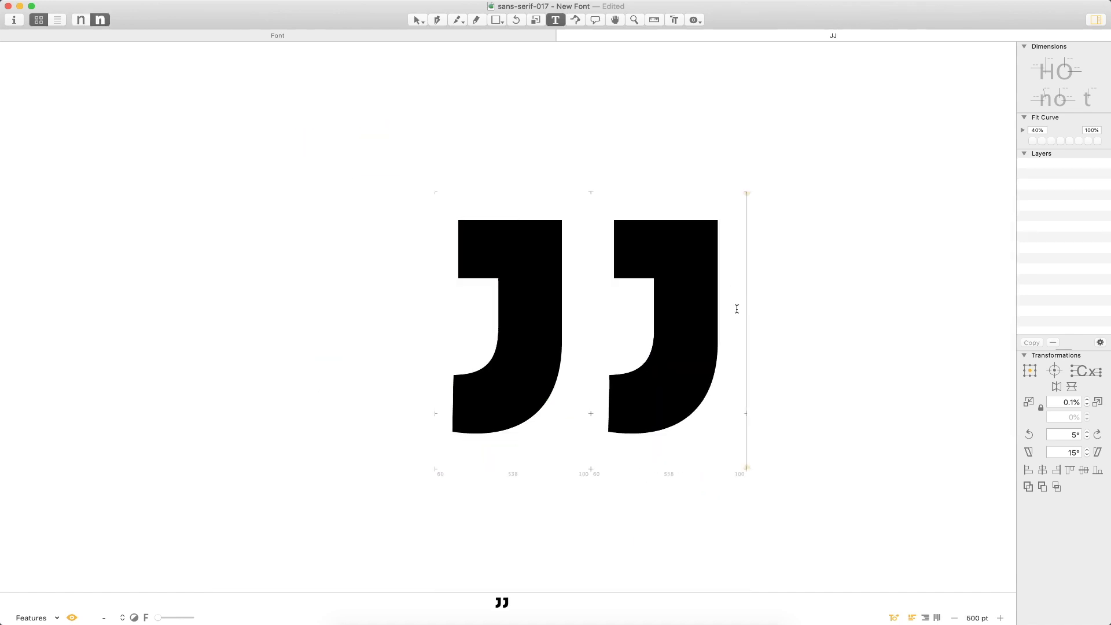
key("Escape")
key("super+1")
key("super+2")
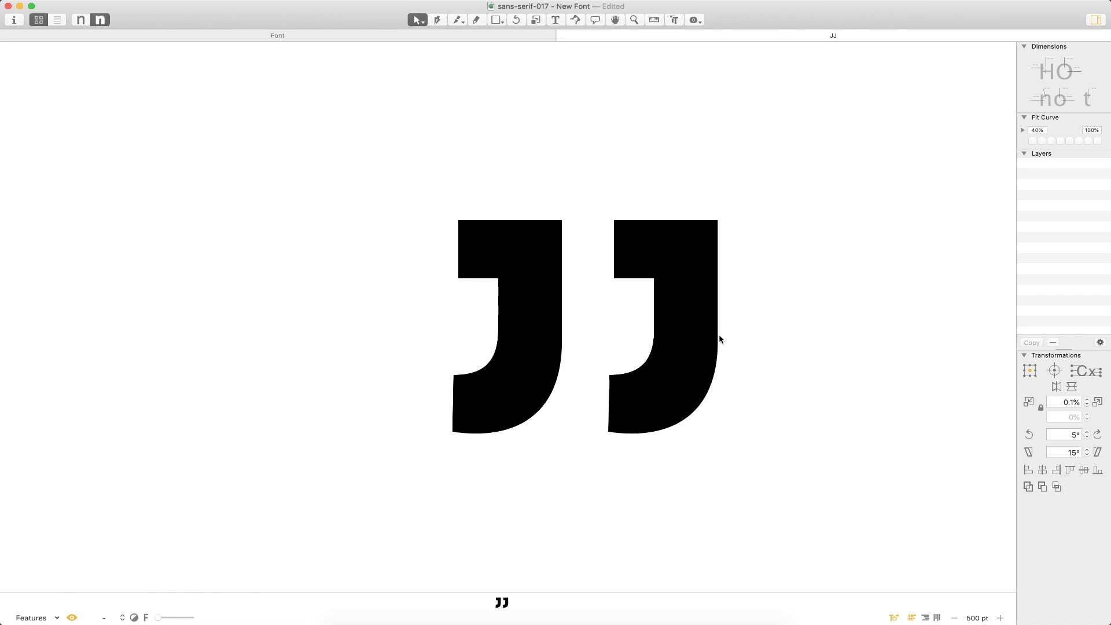
key("super+1")
key("super+2")
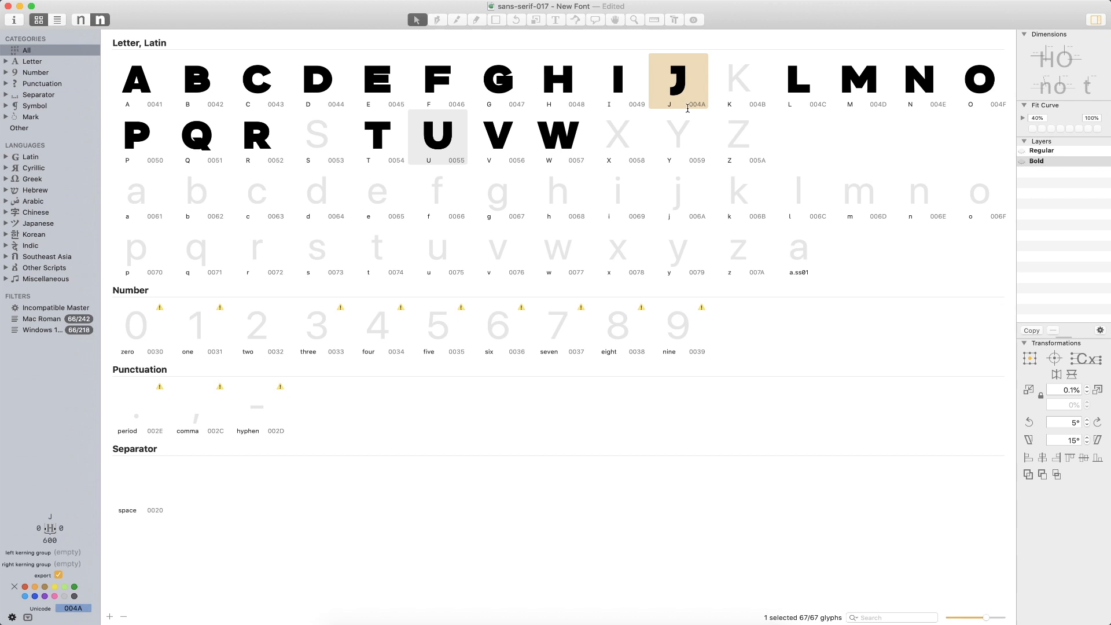
- Reopen the Bold J and raise its hook with the stem's lower nodes, leaving the curve about 20 units below the baseline
double_click(684, 91)
key("super+space")
left_click_drag(665, 214, 352, 454)
left_click_drag(731, 141, 322, 468)
left_click_drag(409, 424, 409, 378)
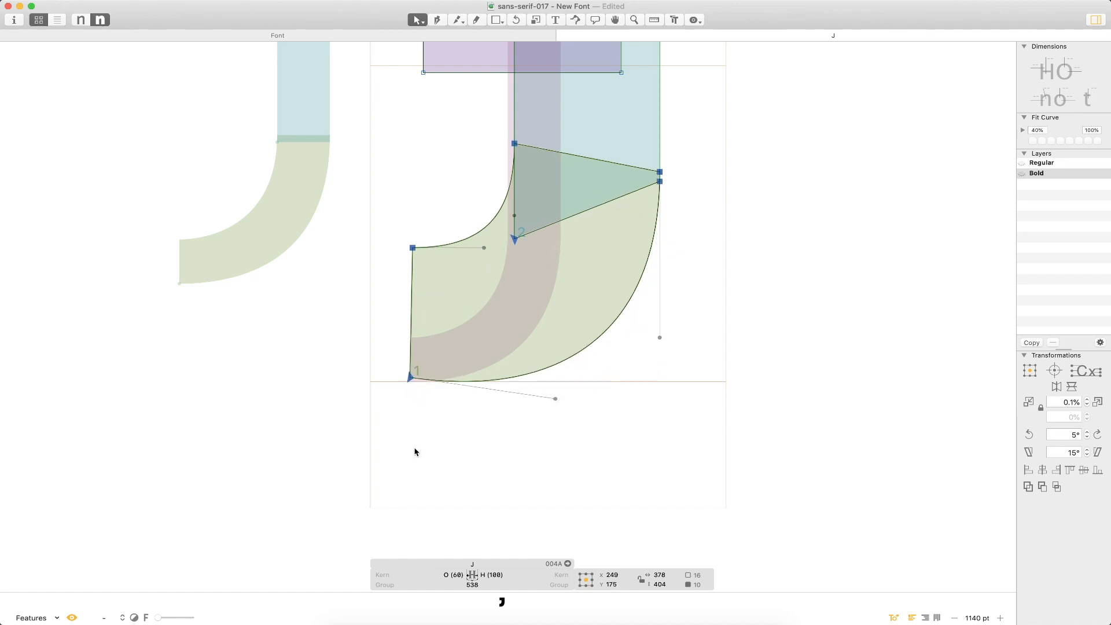
key("shift+Down")
key("shift+Down")
left_click(423, 479)
- Preview the single filled J and compare the raised hook with the Regular master
key("super+minus")
key("super+minus")
key("super+minus")
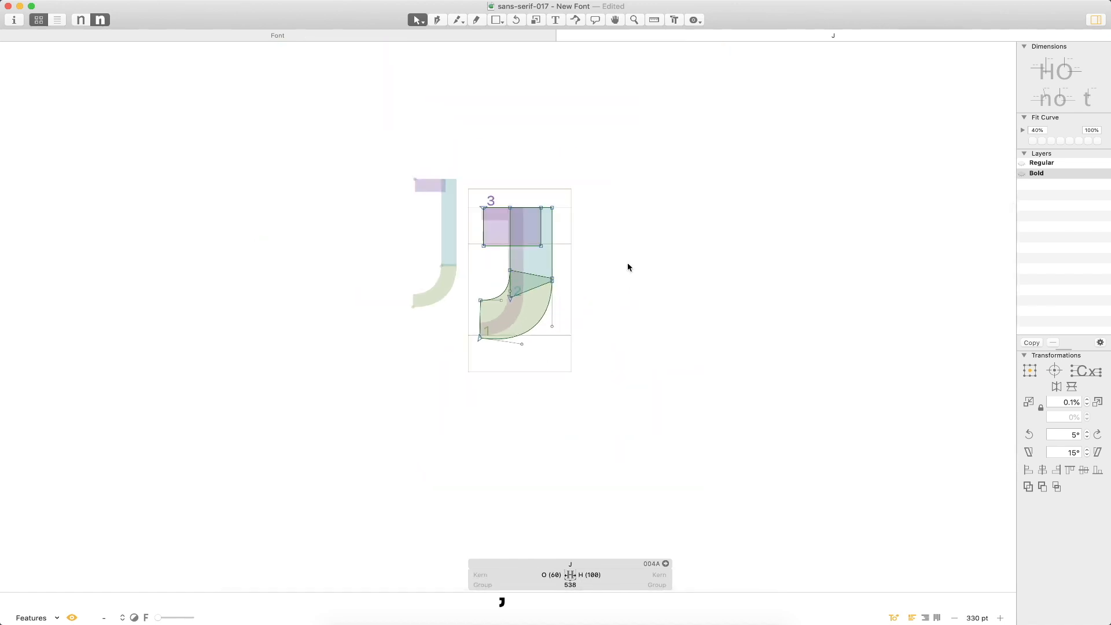
key("t")
left_click(601, 263)
key("Escape")
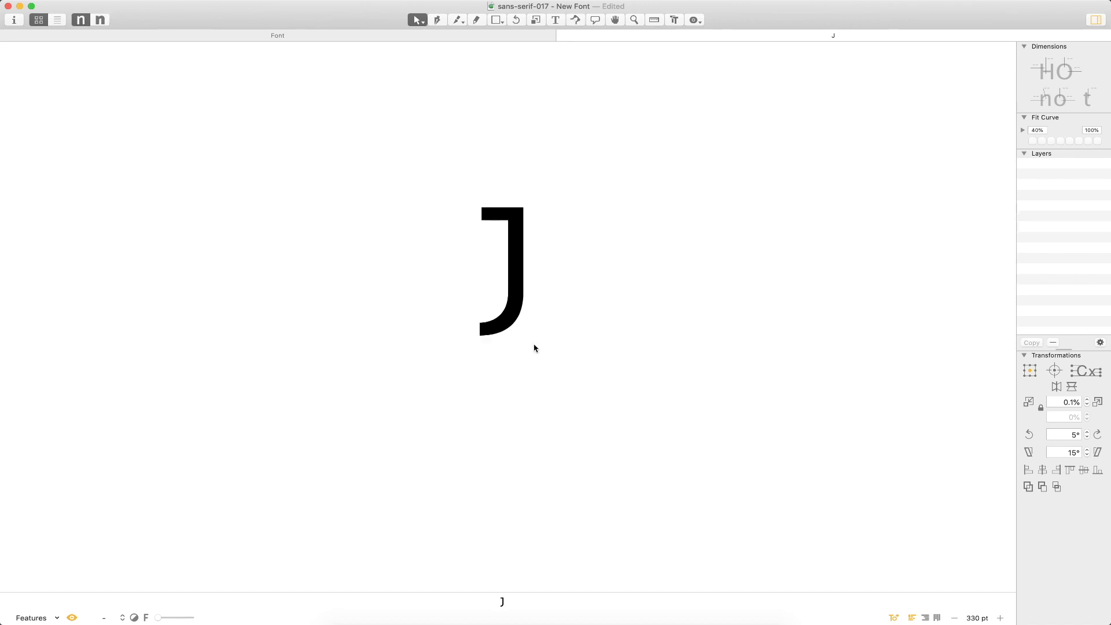
- Open the K, switch to its Bold master and offset the outlines by 70 horizontally and vertically, keeping them compatible
key("super+w")
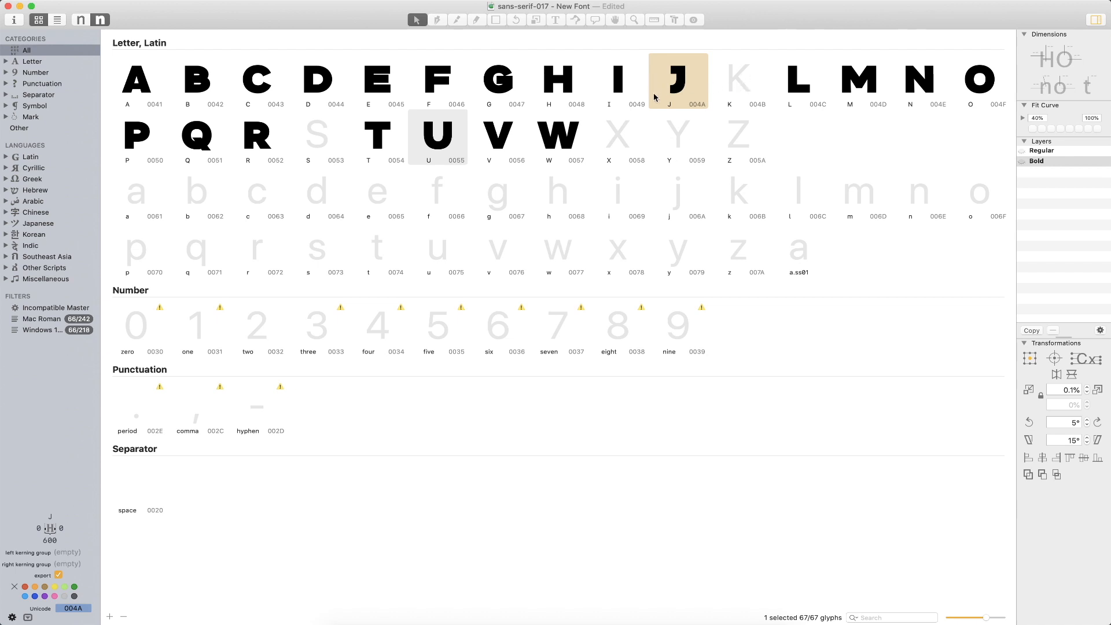
double_click(738, 87)
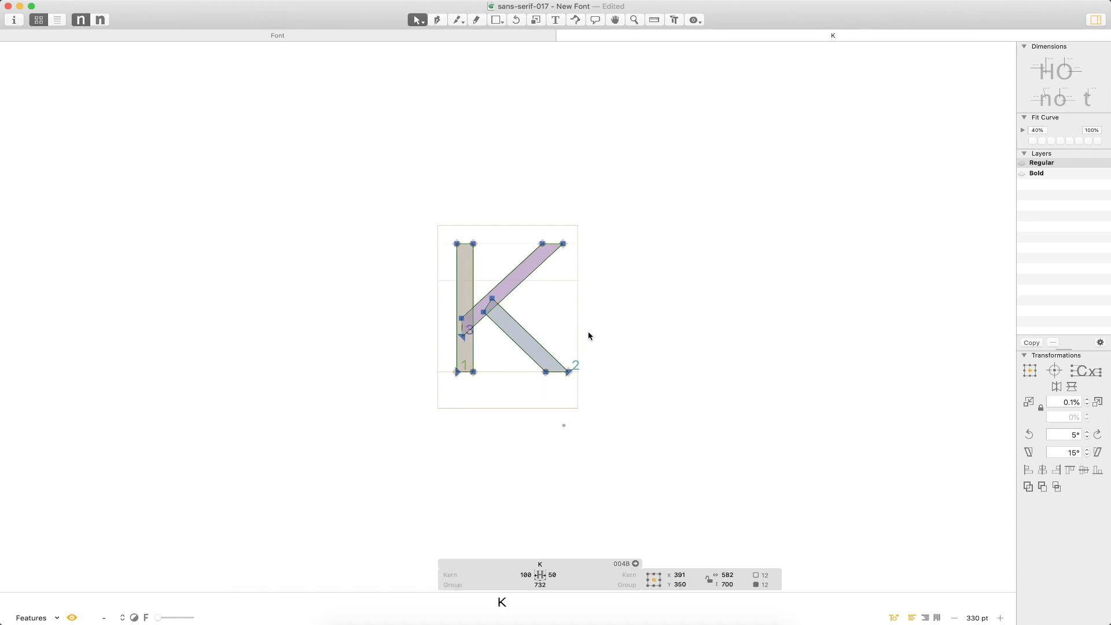
key("super+2")
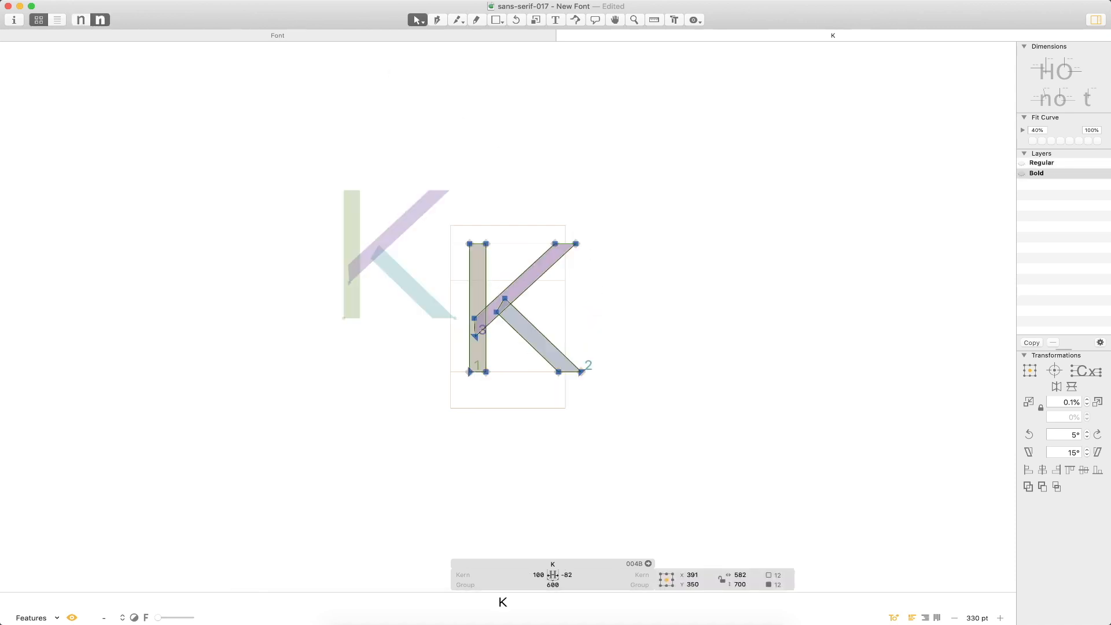
left_click(190, 0)
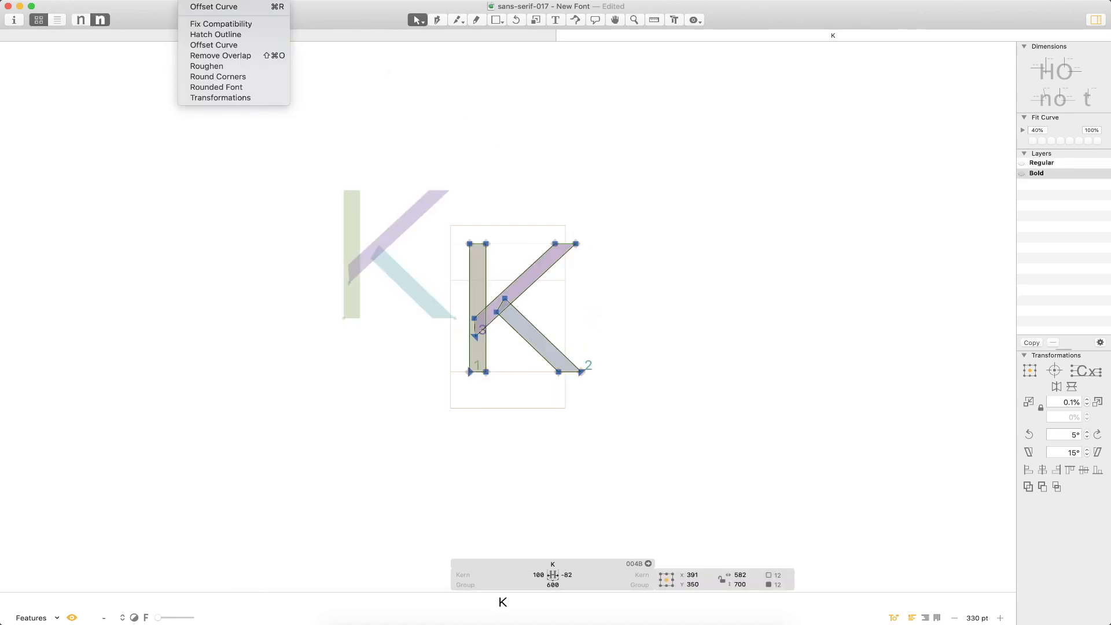
left_click(203, 8)
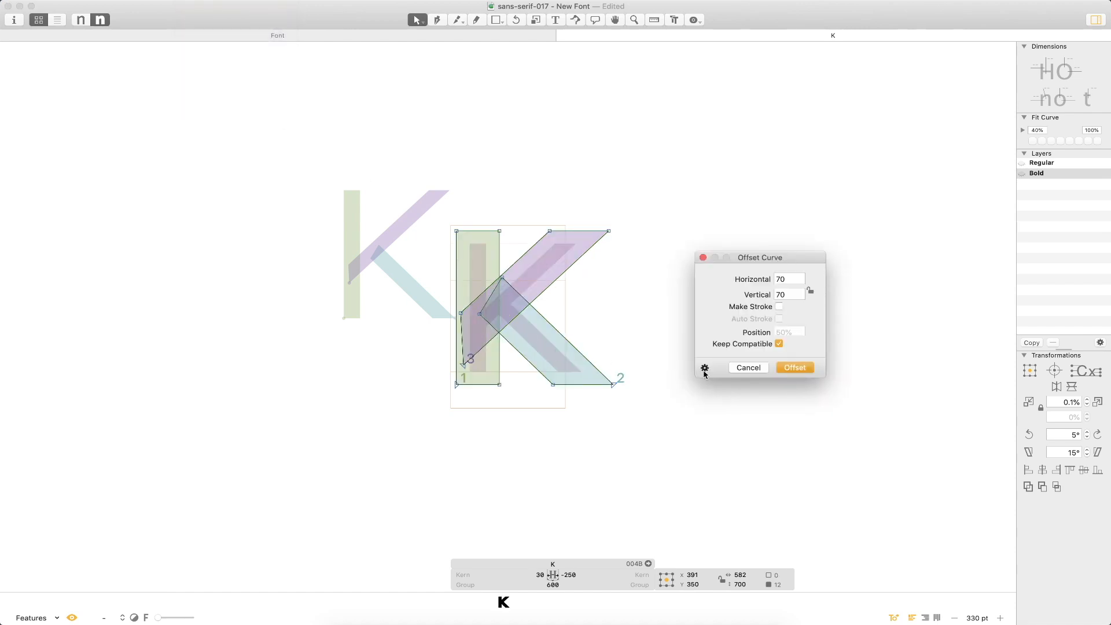
left_click(797, 369)
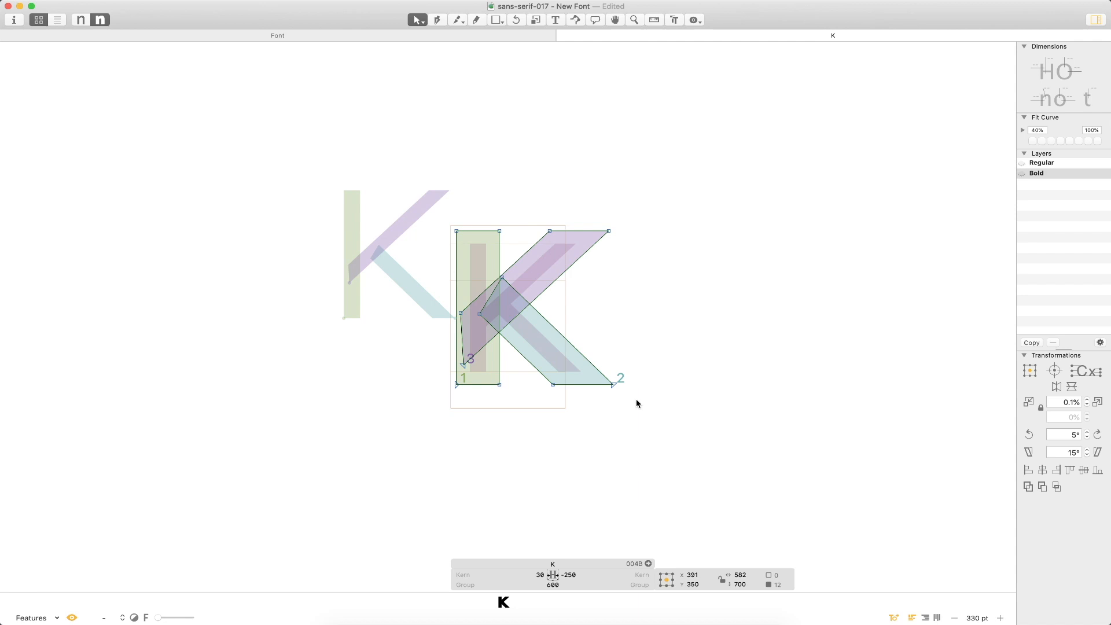
- Add a second K beside the first and compare the filled Bold letter with the Regular master
key("z")
key("super+plus")
key("v")
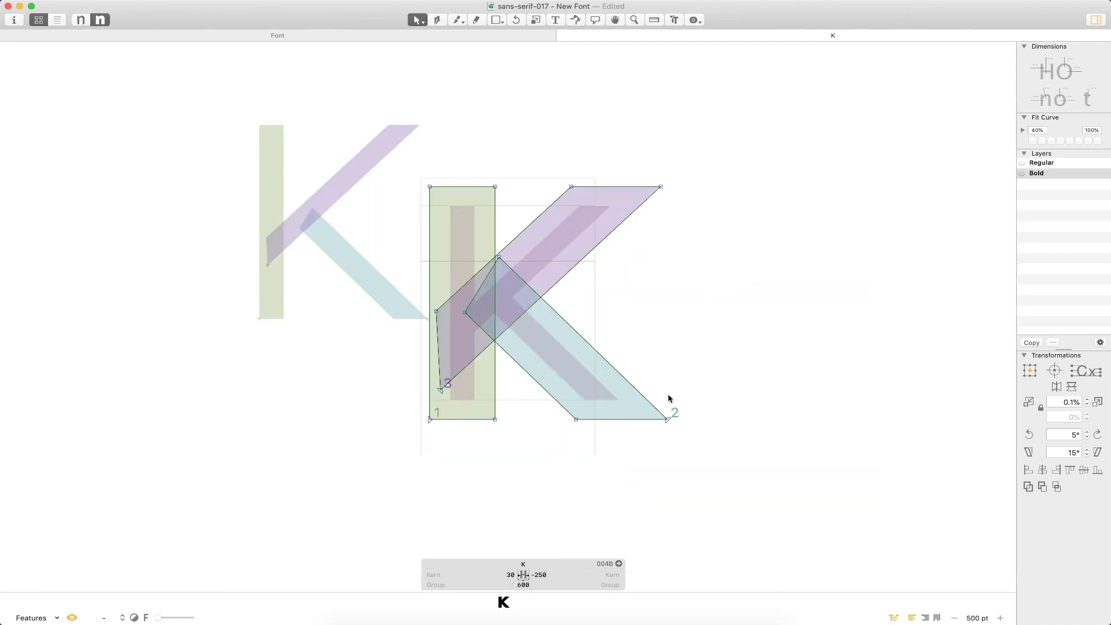
key("space")
key("t")
type("K")
key("Escape")
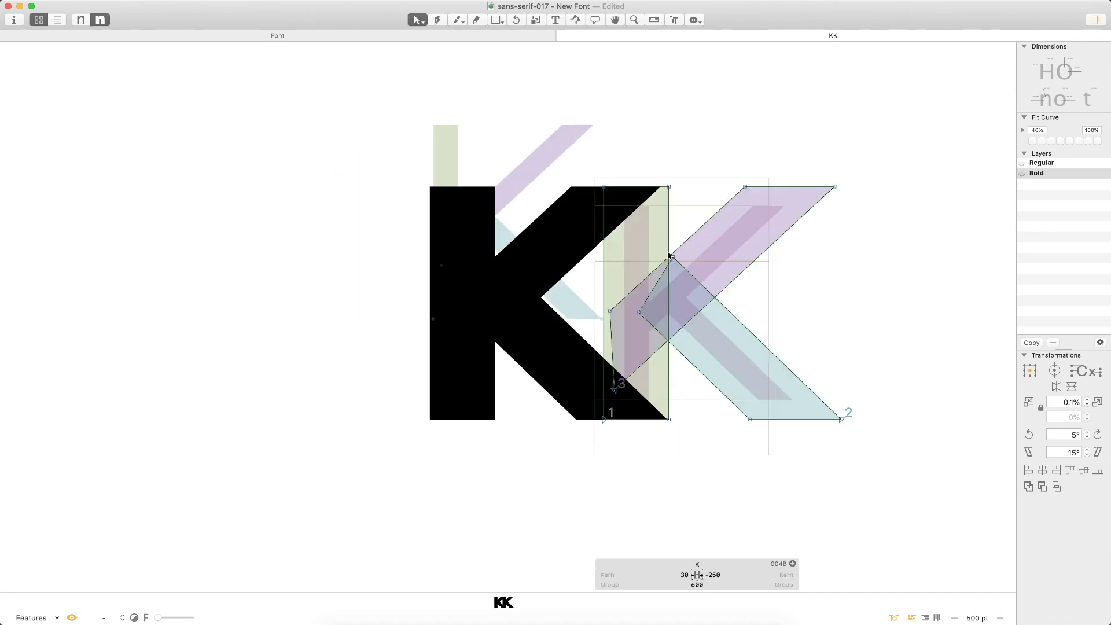
key("super+1")
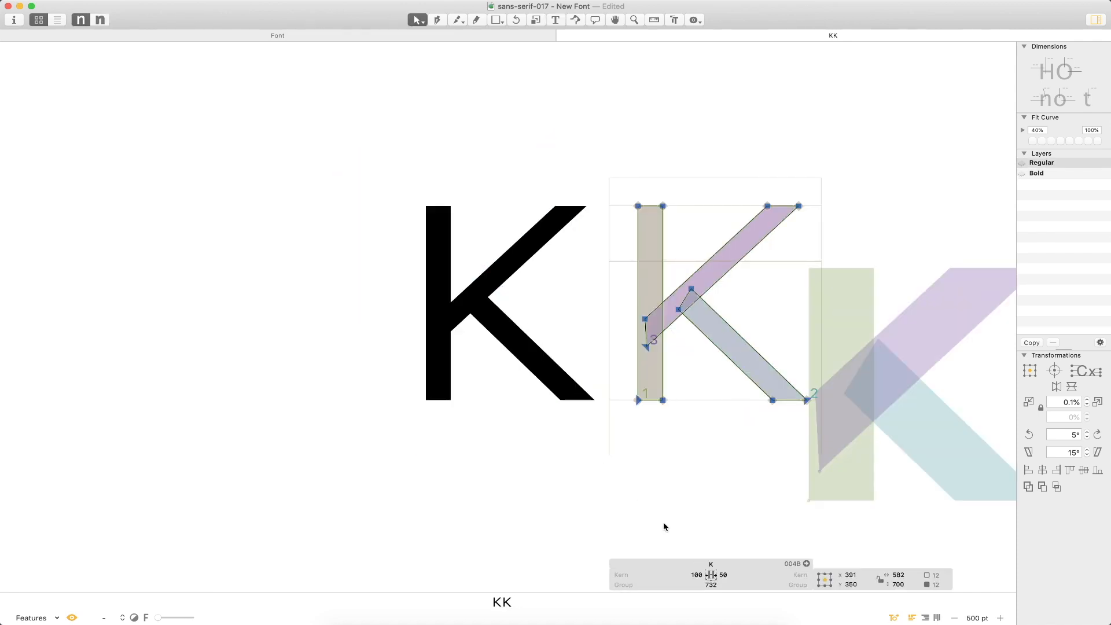
key("super+2")
- Link the Bold K's left sidebearing to H and its right sidebearing to O
left_click(650, 575)
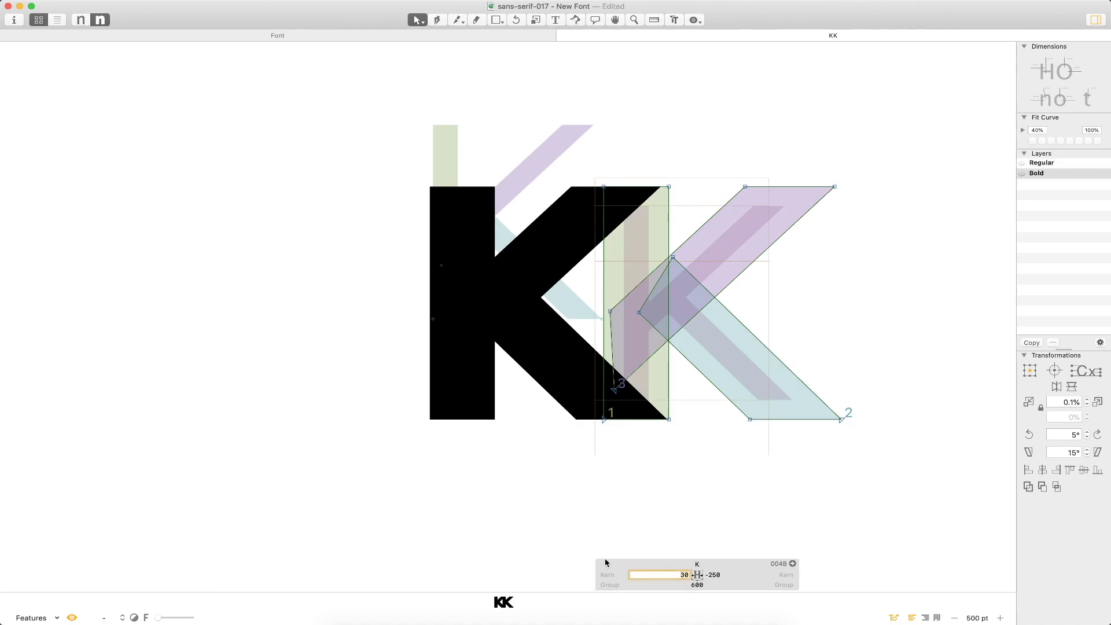
key("Tab")
type("O")
key("Return")
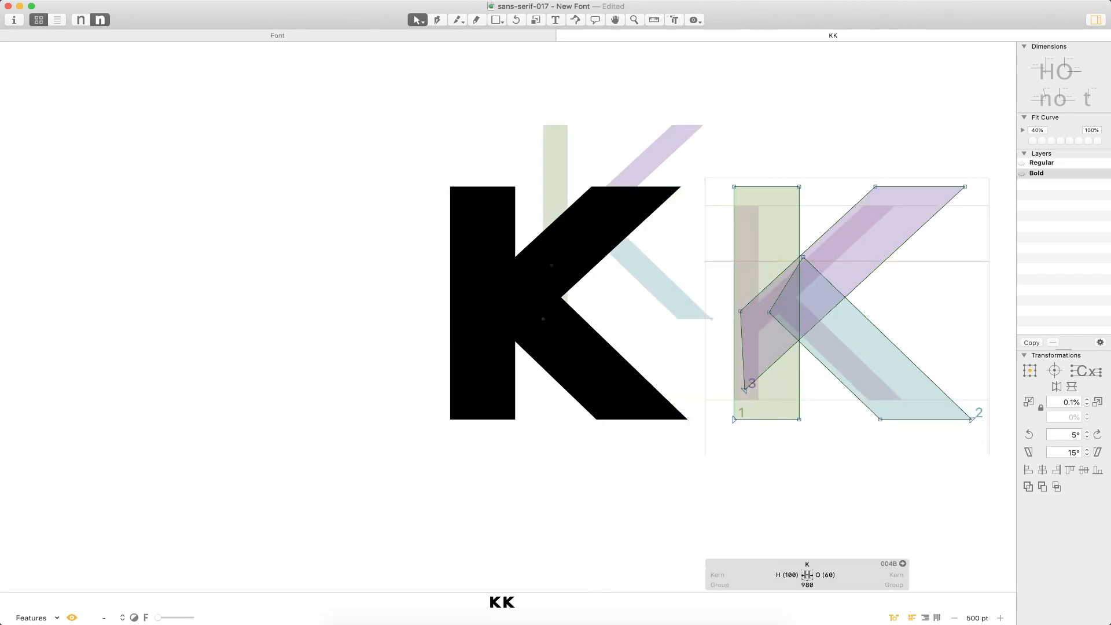
- Snap the K stem's upper nodes to the cap height at 700 and its lower nodes to the baseline
key("space")
left_click_drag(809, 254, 538, 216)
double_click(353, 226)
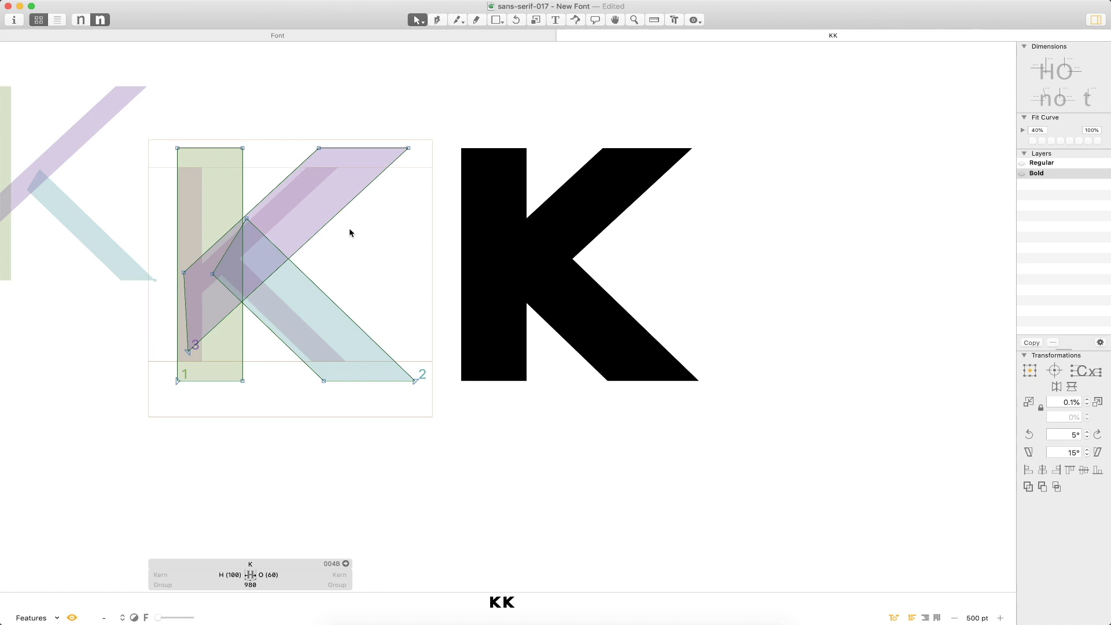
key("space")
left_click_drag(351, 230, 528, 261)
key("space")
left_click_drag(589, 278, 630, 260)
key("super+space")
left_click_drag(767, 112, 272, 416)
key("space")
left_click_drag(410, 124, 289, 108)
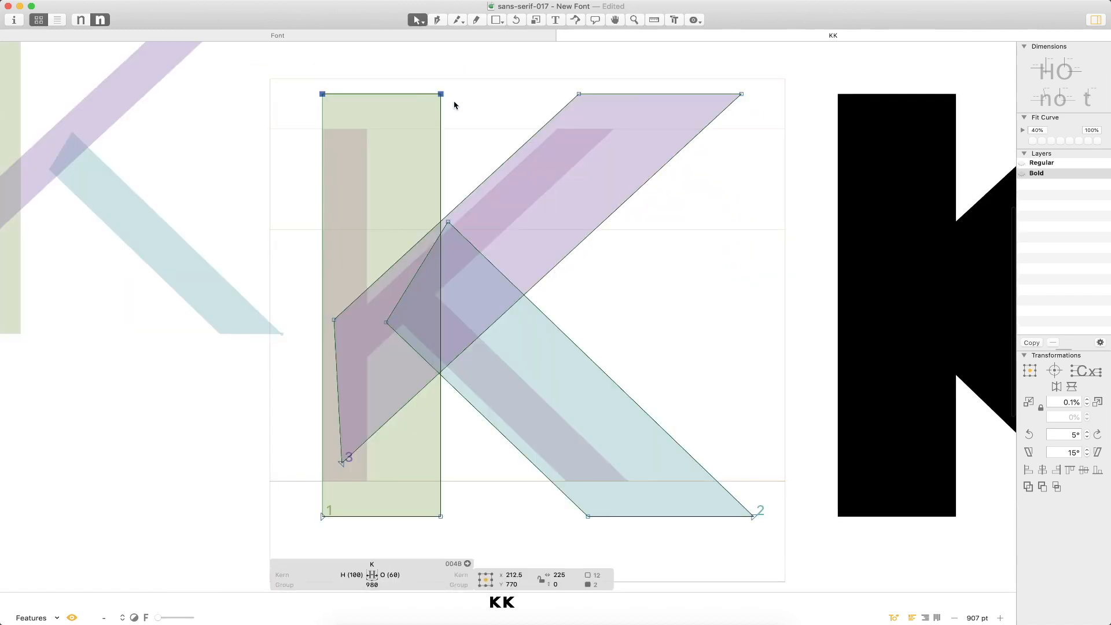
left_click_drag(440, 95, 440, 129)
scroll(440, 347, "down", 5)
left_click_drag(290, 428, 476, 381)
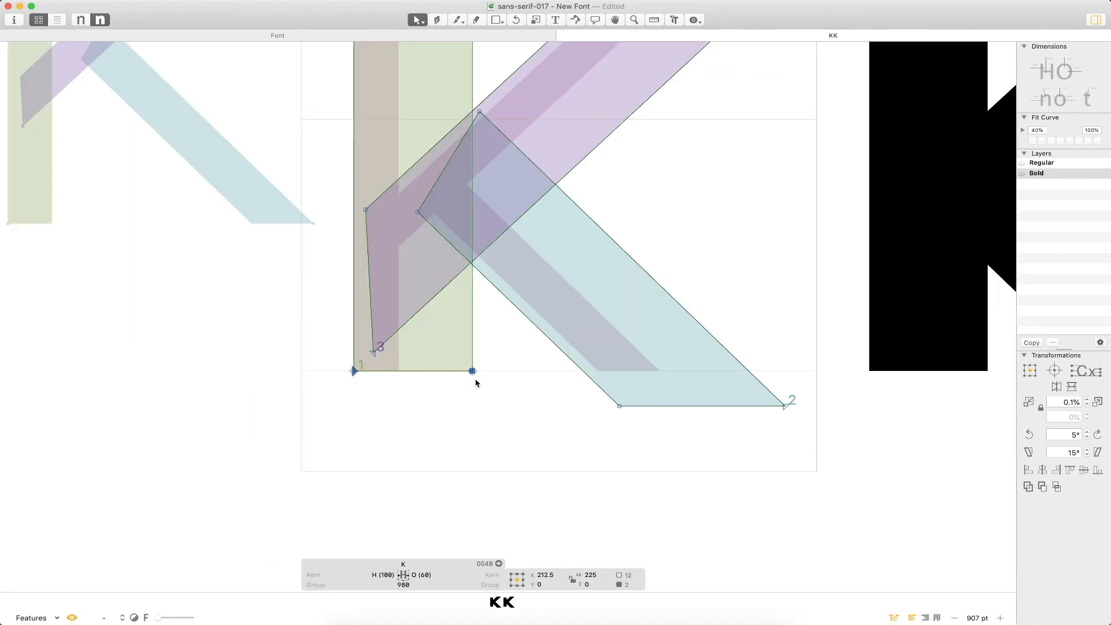
- Raise the two lower end nodes of the K's leg to the baseline
key("space")
left_click_drag(637, 319, 642, 367)
left_click_drag(811, 427, 554, 467)
key("space")
left_click_drag(690, 387, 714, 404)
double_click(873, 463)
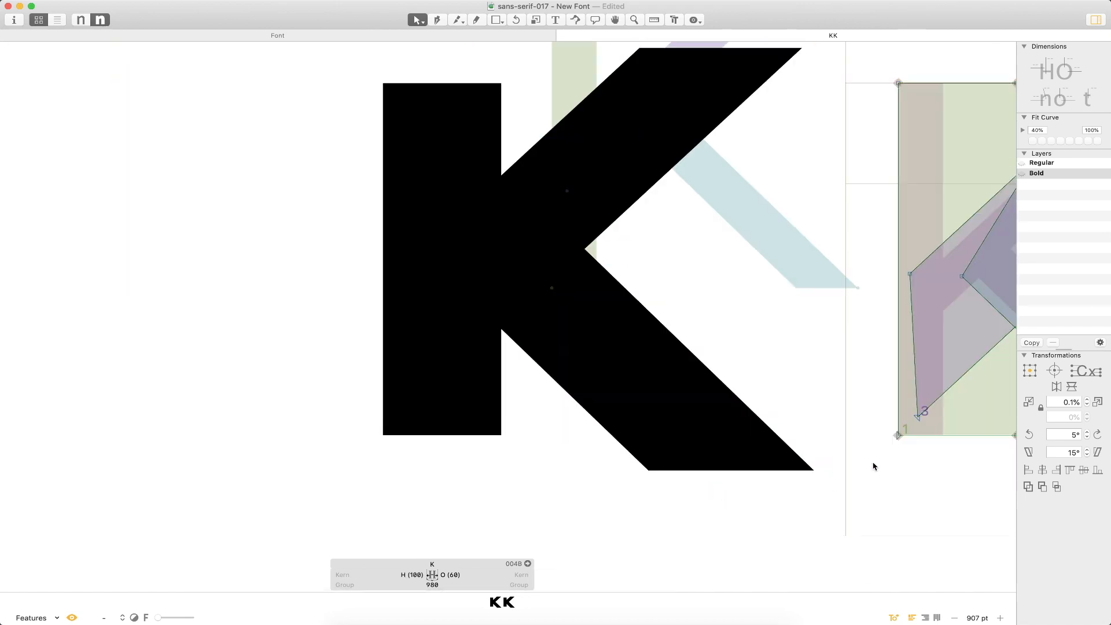
double_click(797, 439)
mouse_move(826, 454)
left_mouse_down()
mouse_move(606, 486)
mouse_move(611, 435)
left_mouse_up()
- Lower the K arm's two upper end nodes to the cap height at 700, following the diagonal's slope
key("space")
left_click_drag(615, 312, 618, 429)
left_click_drag(879, 128, 632, 188)
left_click(637, 169)
left_click_drag(875, 140, 561, 188)
left_click_drag(643, 168, 598, 209)
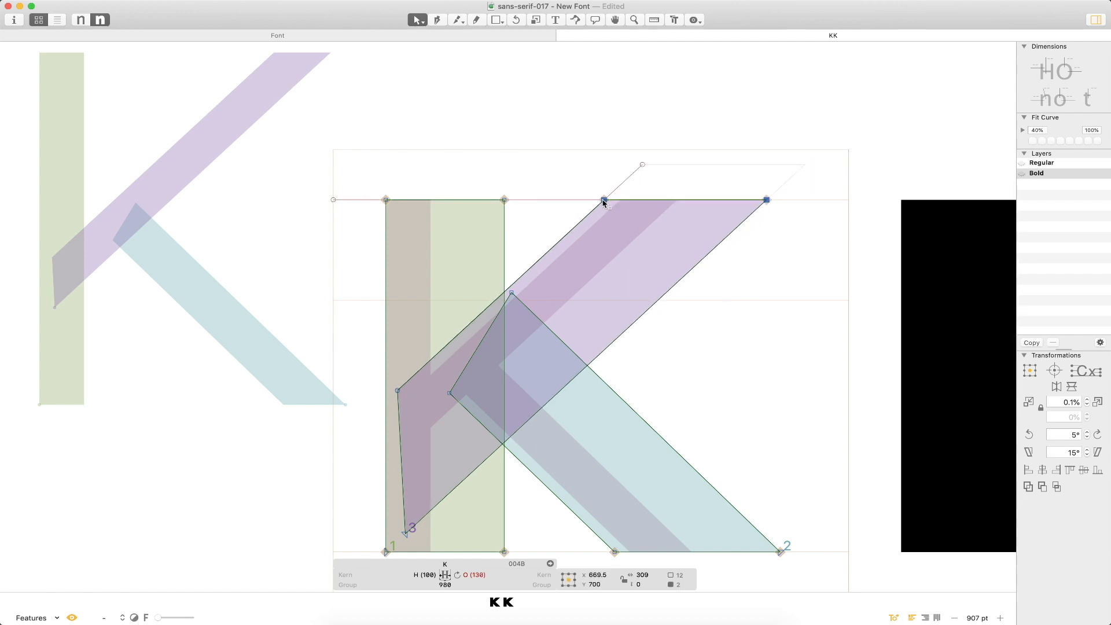
- Remove the second K so only the edited glyph remains in the text
key("t")
key("BackSpace")
key("Escape")
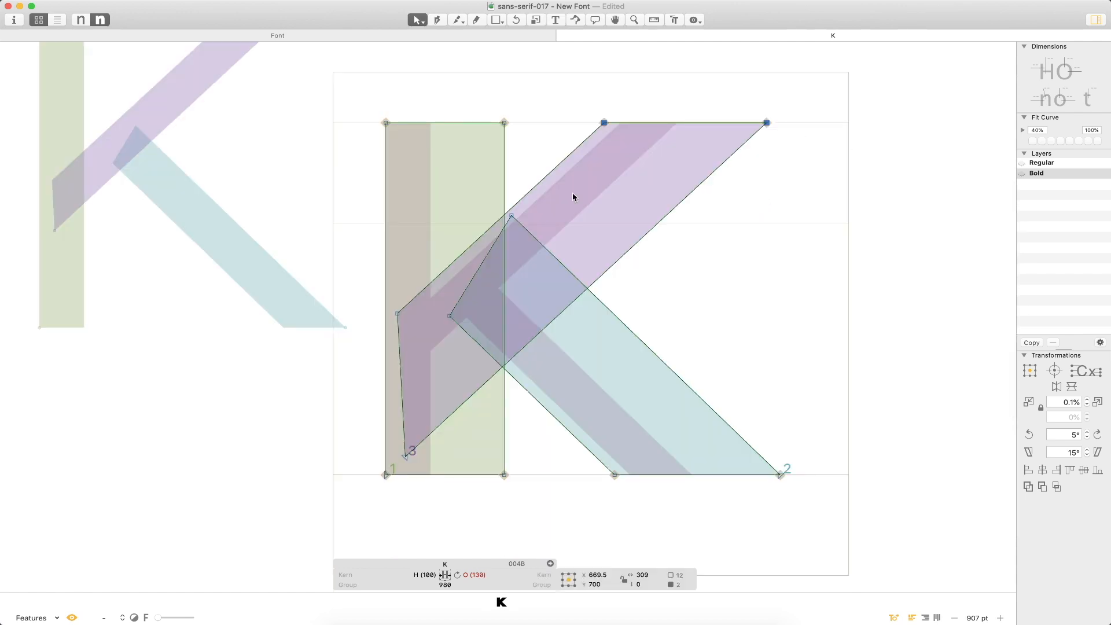
- Preview the single filled K at a smaller size and compare the Regular and Bold masters repeatedly
key("super+minus")
key("super+minus")
key("super+minus")
key("space")
left_click_drag(610, 275, 658, 283)
key("t")
key("Escape")
key("super+1")
key("t")
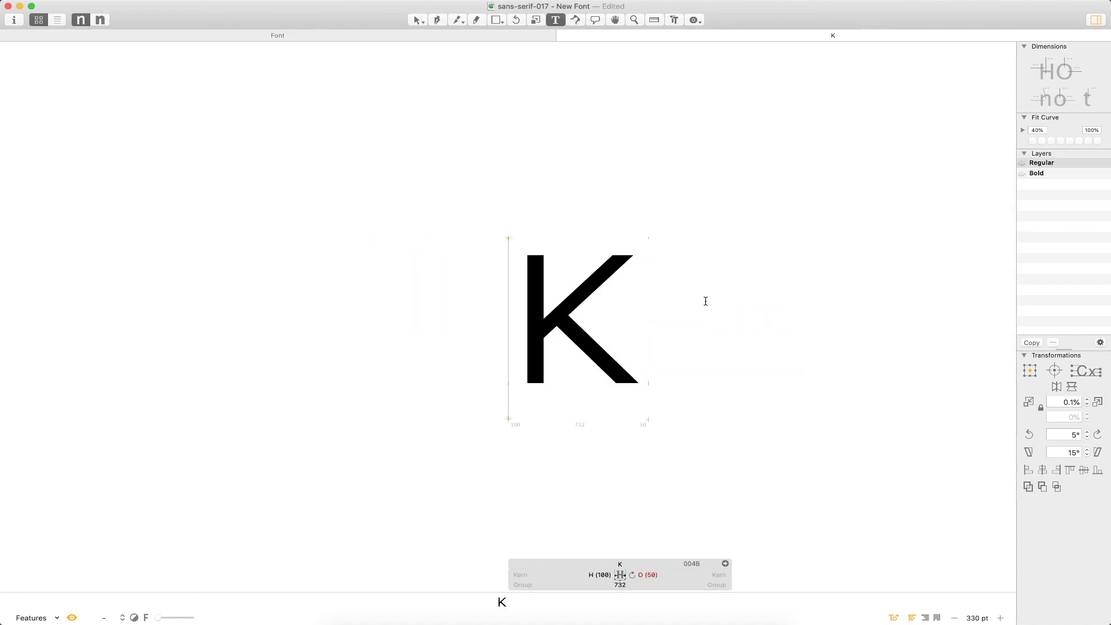
key("Escape")
key("super+2")
key("super+1")
key("super+2")
key("super+1")
key("super+2")
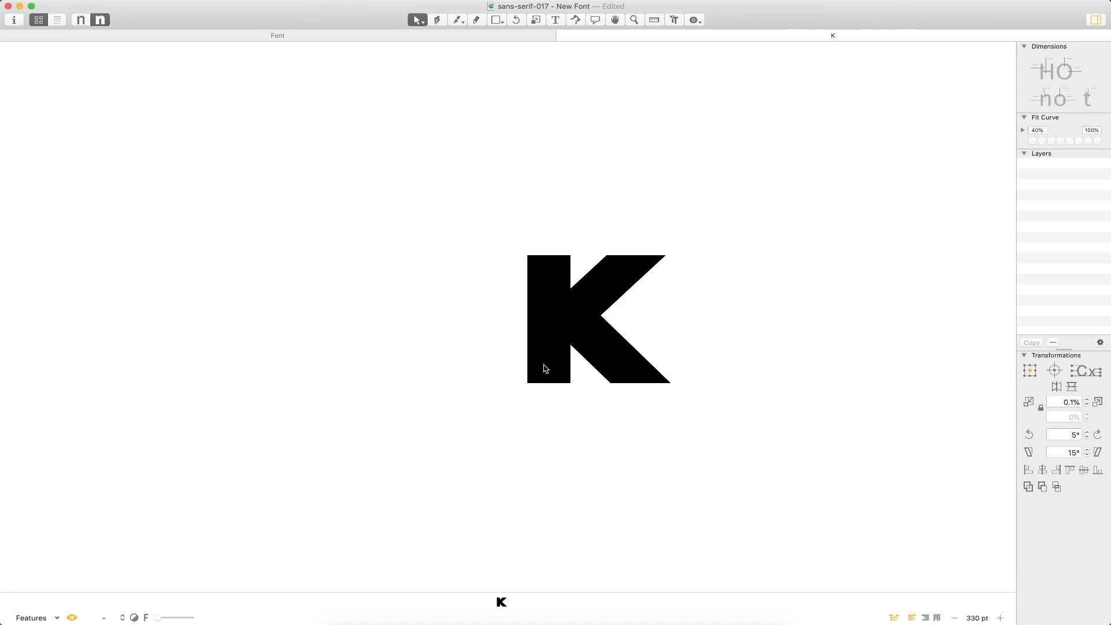
key("super+1")
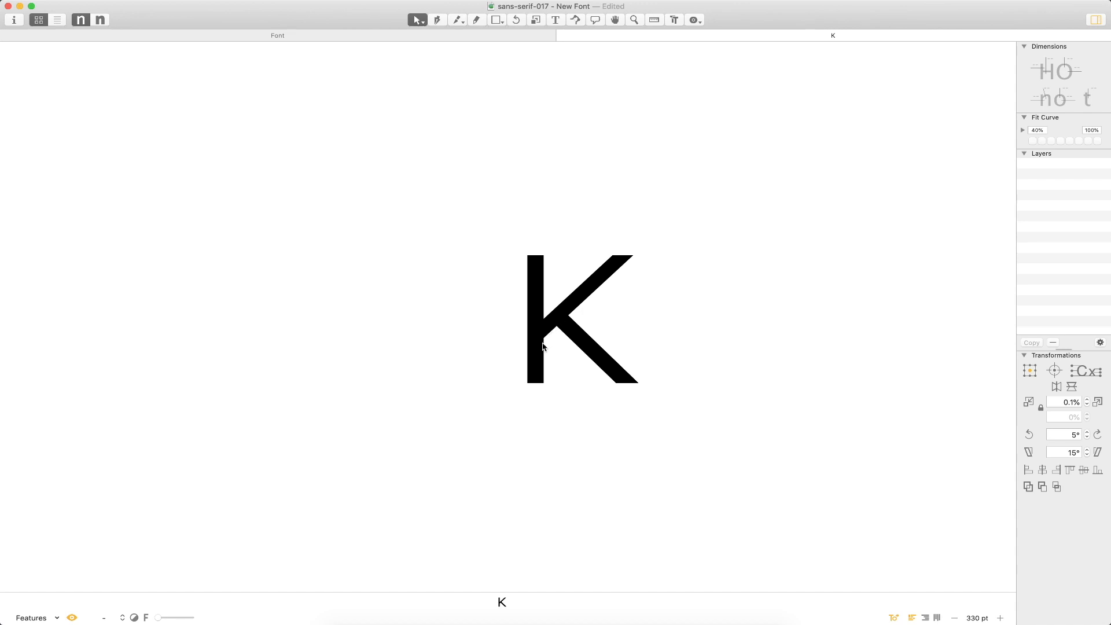
key("super+2")
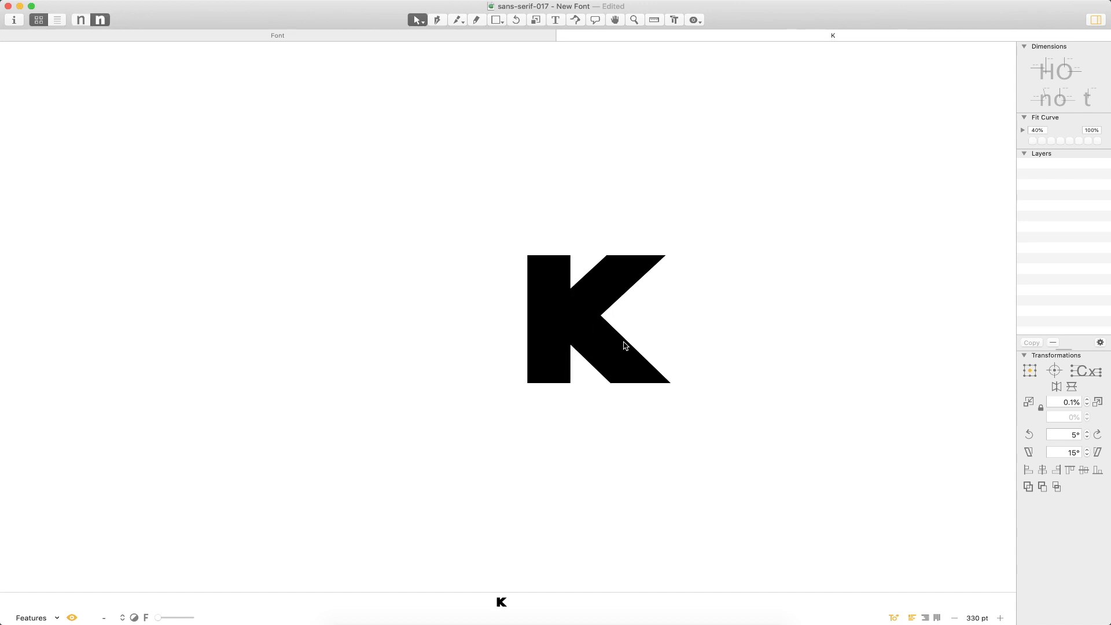
- Reopen the Bold K and shift its whole leg 20 units to the right
double_click(599, 336)
key("super+space")
left_click_drag(764, 192, 424, 468)
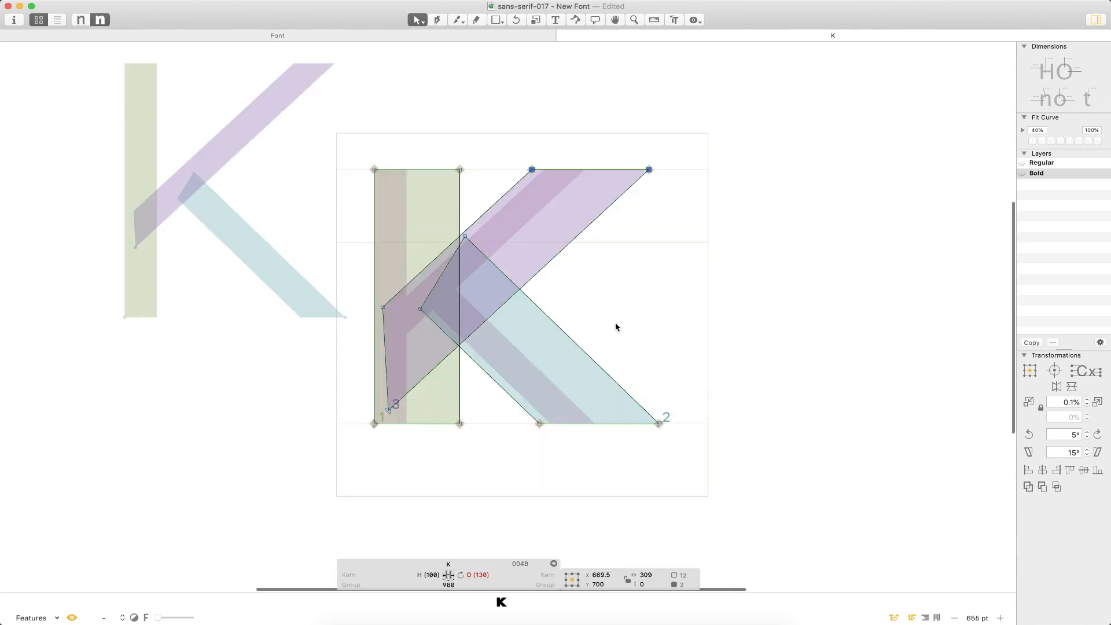
left_click(595, 342)
left_click(465, 237)
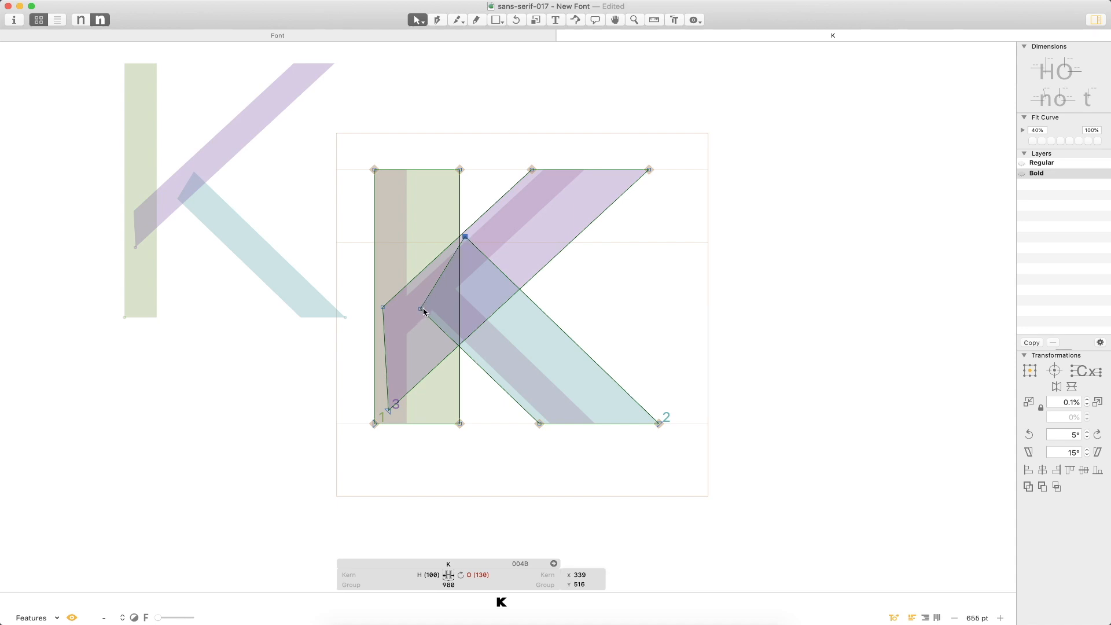
left_click(421, 310, "shift")
double_click(603, 375)
key("shift+Right")
key("shift+Right")
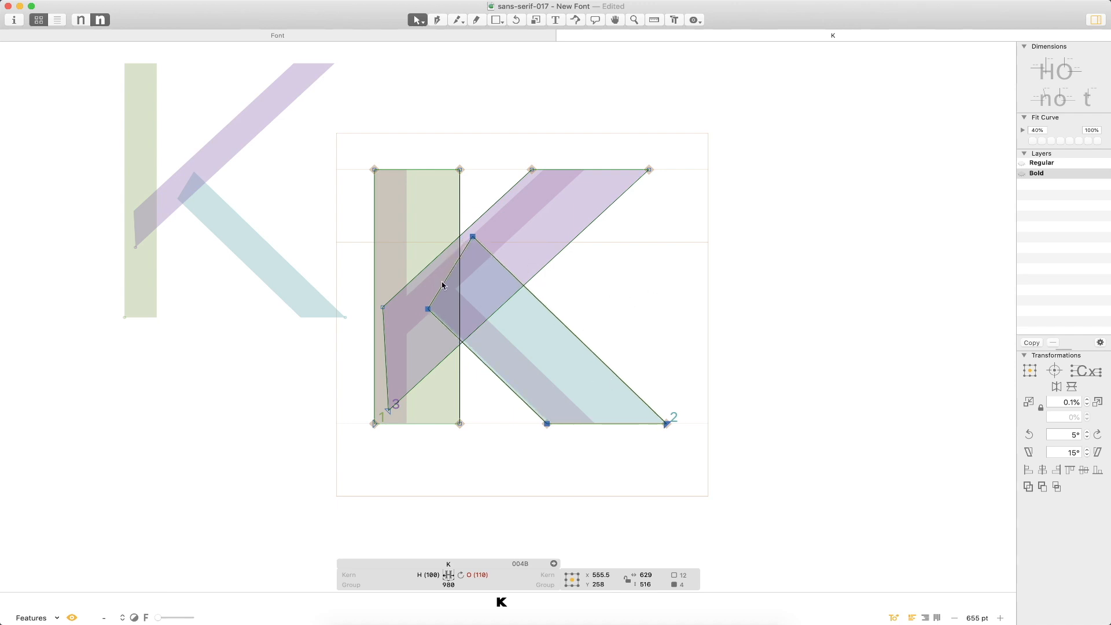
- Move the leg's two upper nodes about 120 units right and 50 units up, and preview the filled K
left_click(470, 239)
left_click(429, 310, "shift")
left_click_drag(429, 312, 473, 294)
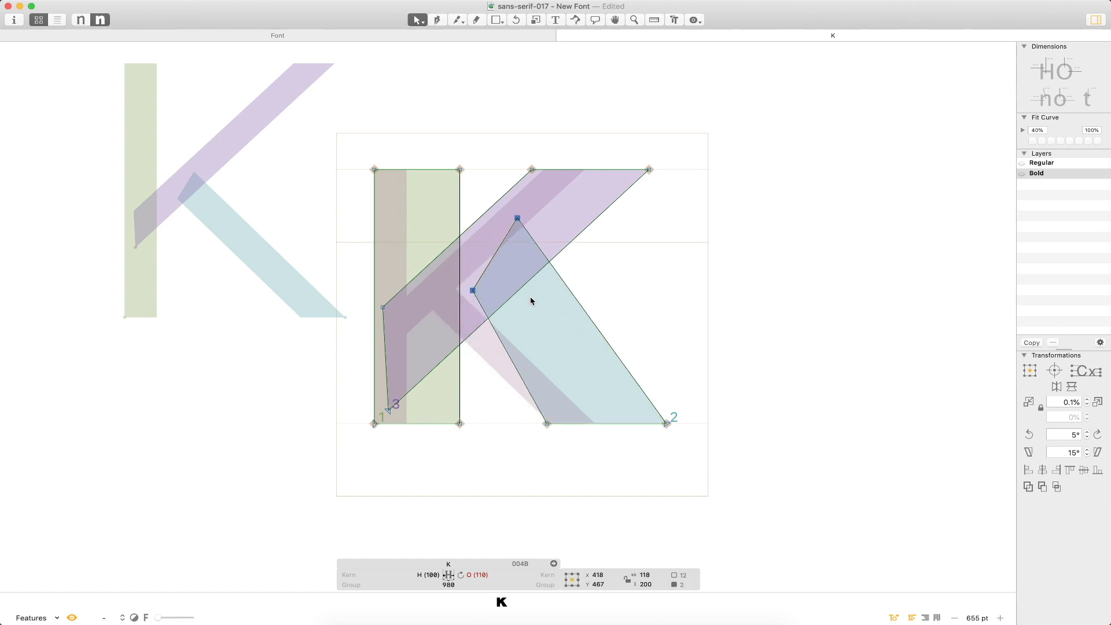
key("t")
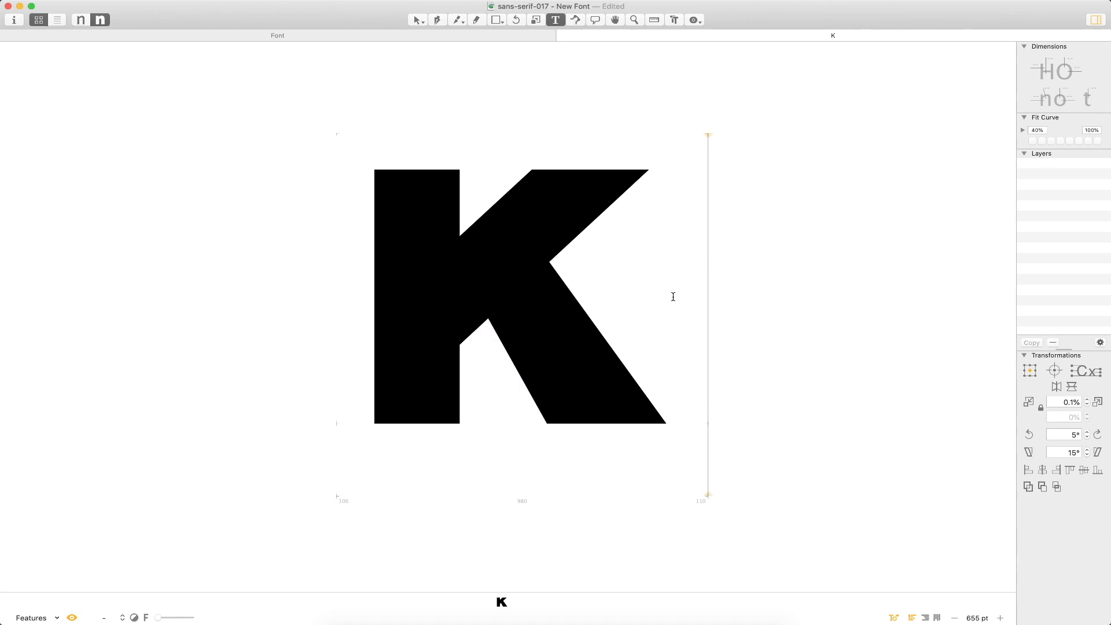
key("Escape")
- Move the upper of the arm's two inner nodes 50 units right and 50 units down, to X 172, Y 271
left_click_drag(385, 308, 386, 319)
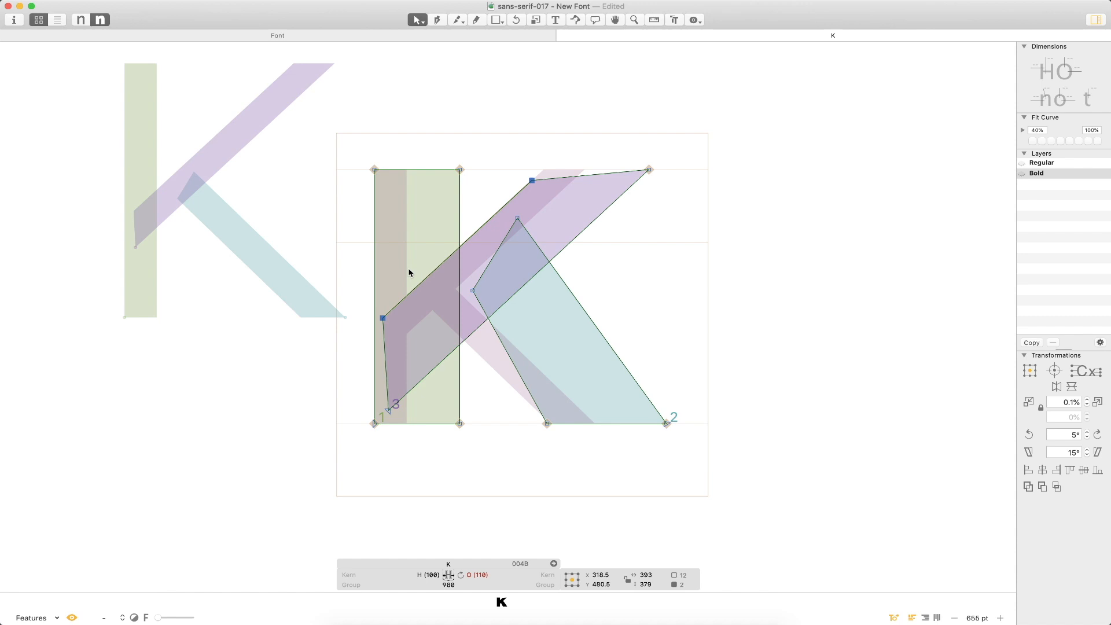
key("super+z")
left_click(344, 338)
left_click(383, 307)
key("shift+Down")
key("shift+Down")
key("shift+Down")
key("shift+Right")
key("shift+Right")
key("shift+Right")
key("shift+Right")
key("shift+Right")
key("shift+Down")
key("shift+Down")
key("space")
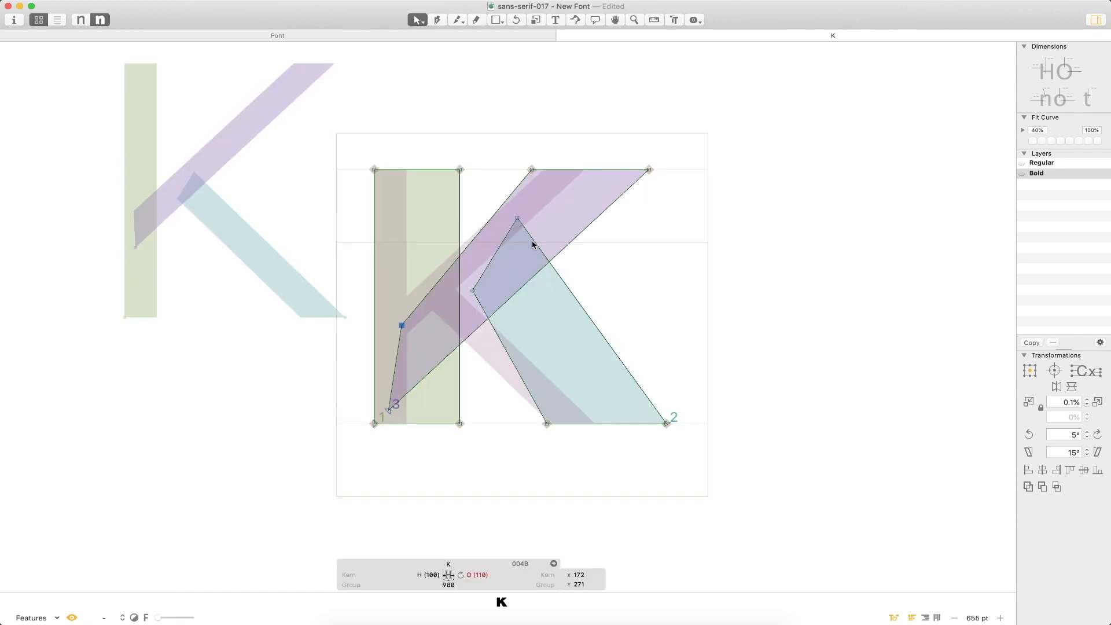
- Move the leg's topmost node to X 515, Y 500 and preview the filled K at a smaller size
left_click(517, 218)
left_click_drag(517, 218, 517, 242)
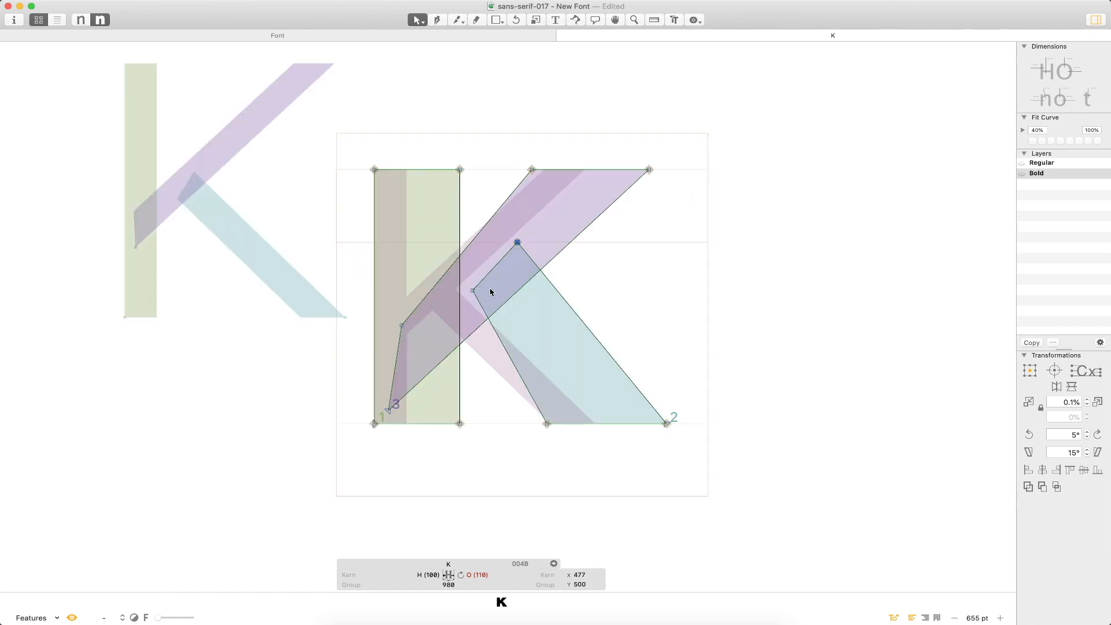
left_click_drag(517, 242, 532, 243)
key("space")
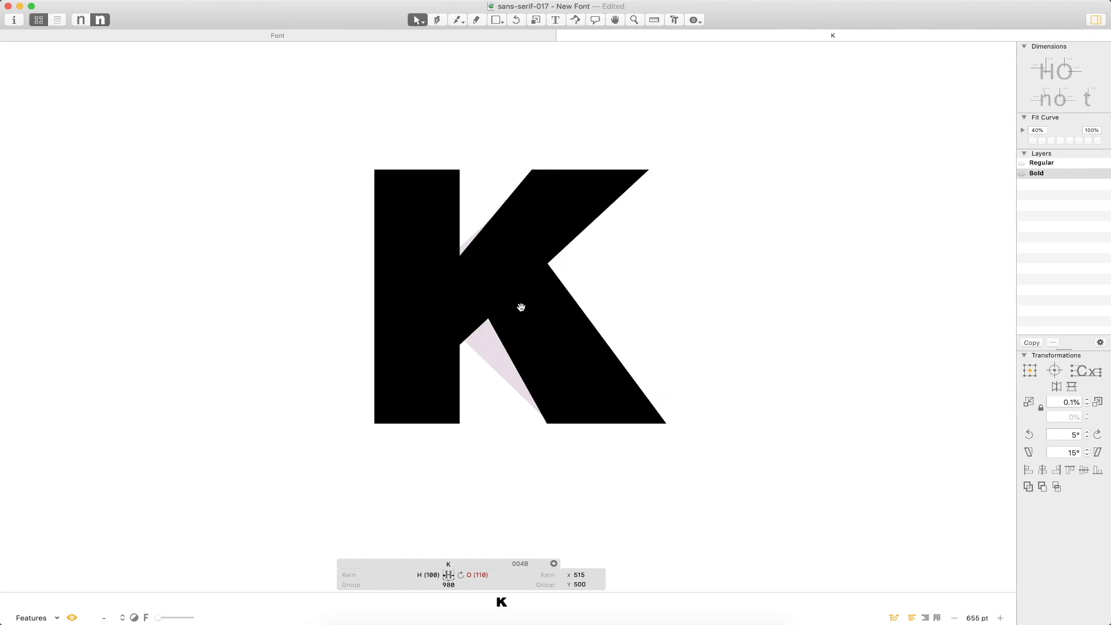
key("super+minus")
key("super+minus")
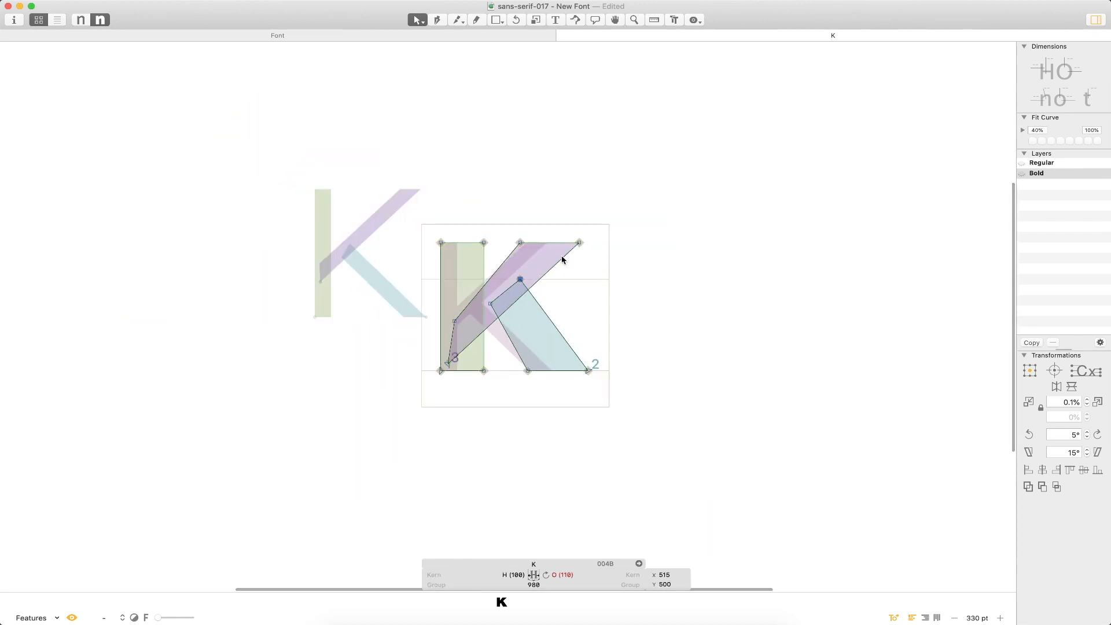
double_click(562, 261)
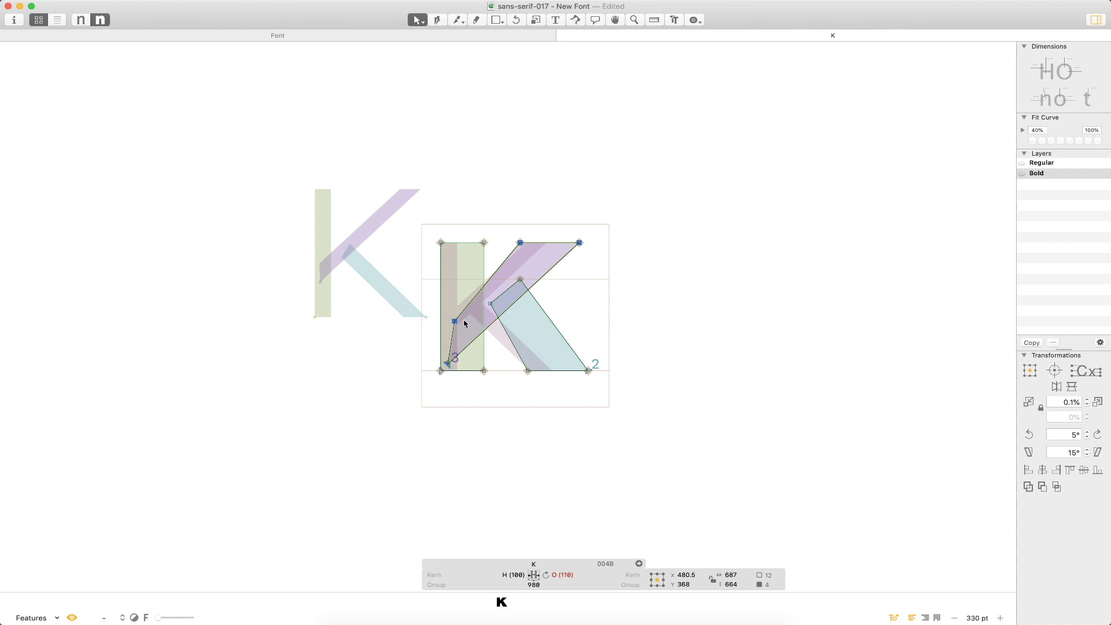
left_click(501, 367)
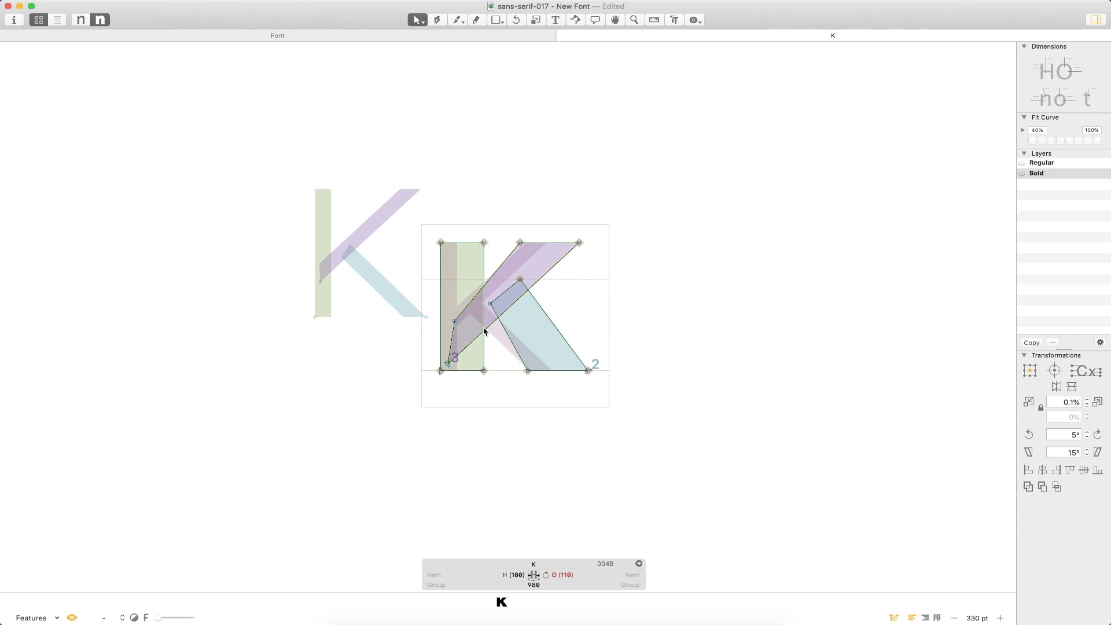
double_click(492, 334)
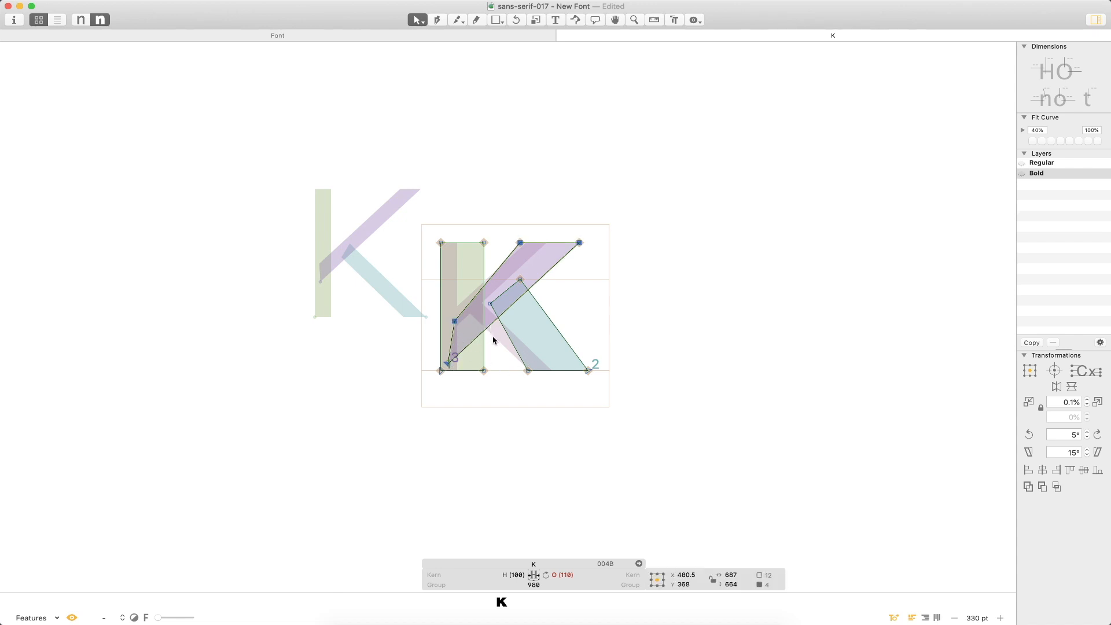
left_click(515, 410)
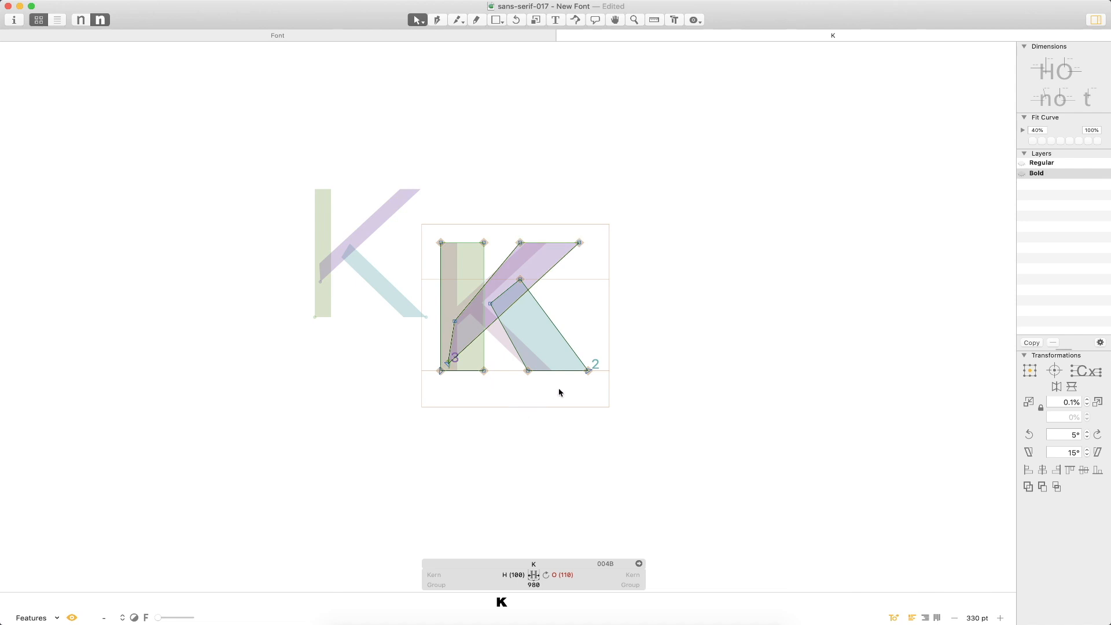
- Shift the two upper nodes of K's leg 30 units to the left
key("t")
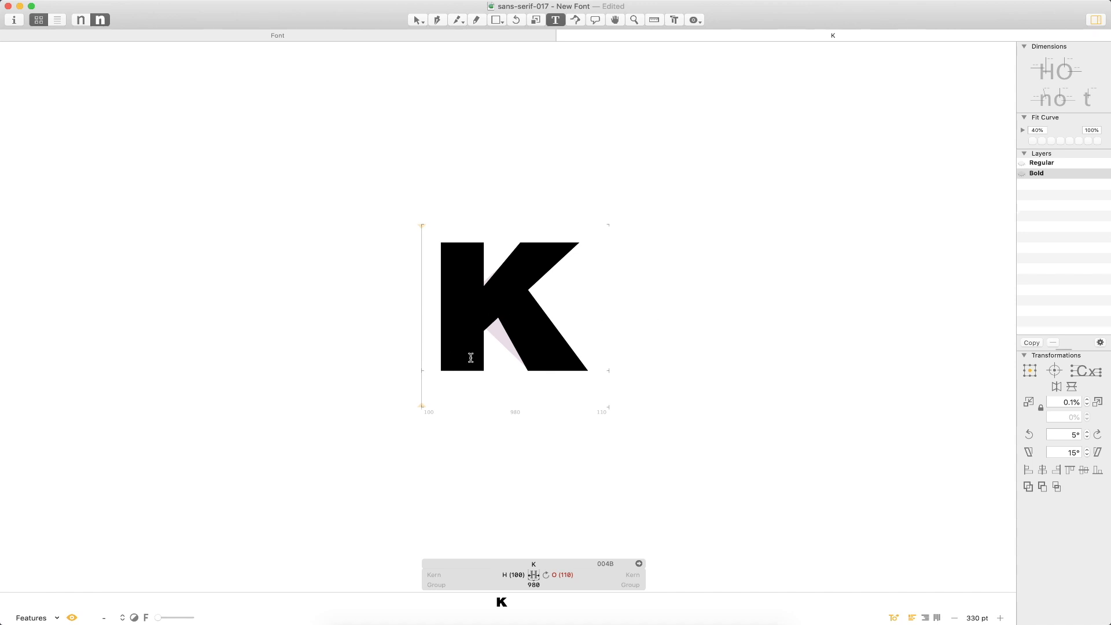
key("Escape")
key("super+space")
left_click_drag(674, 203, 375, 416)
scroll(584, 305, "left", 3)
key("space")
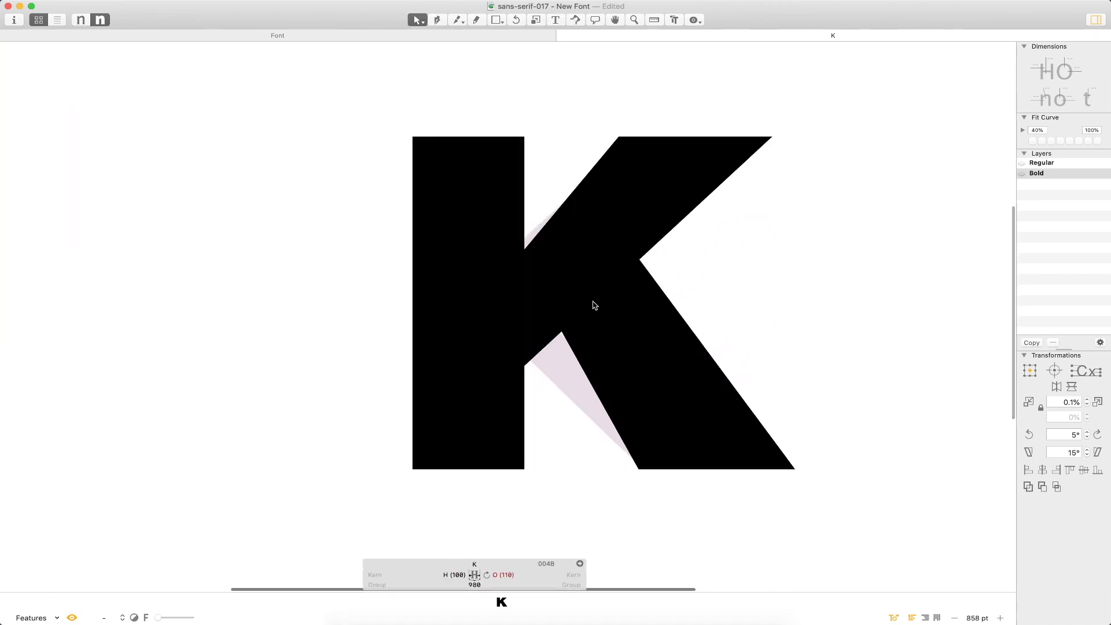
left_click(562, 292)
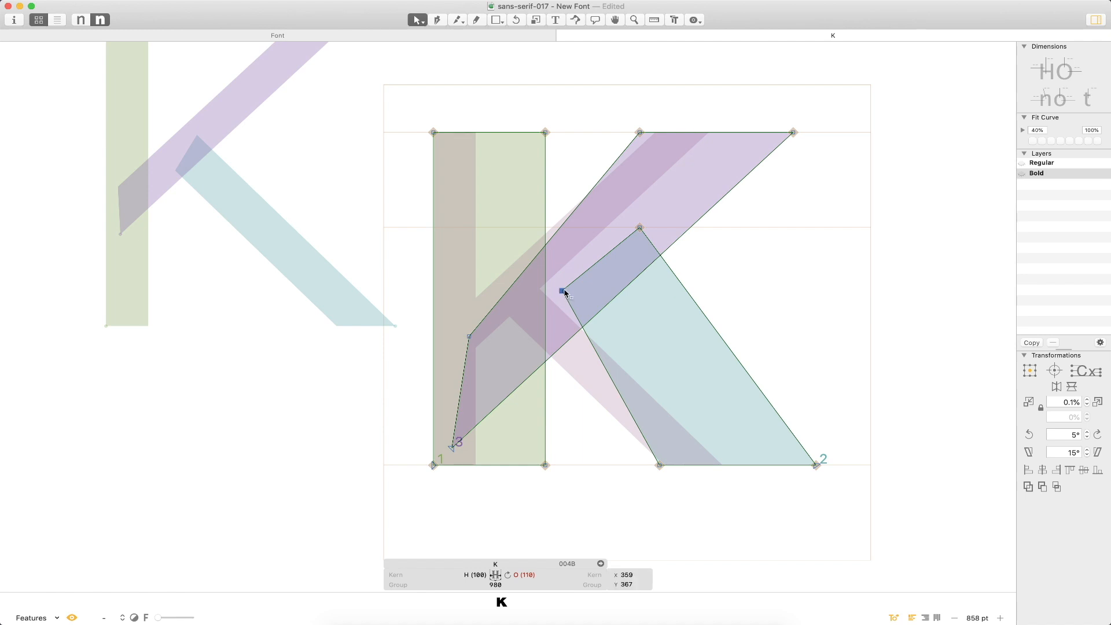
double_click(640, 228)
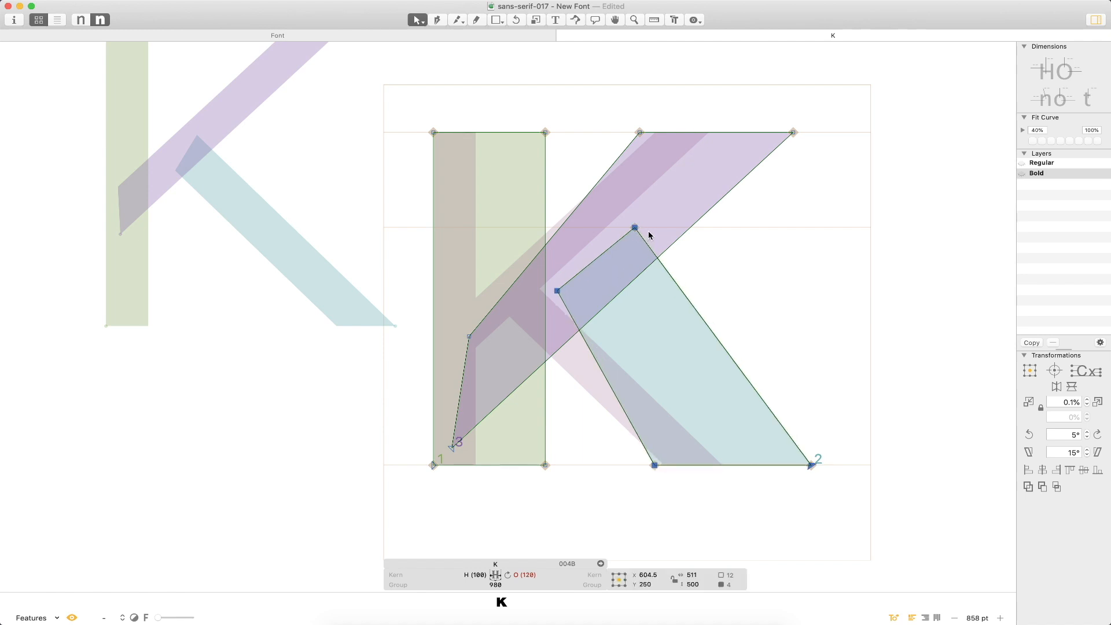
left_click(640, 227)
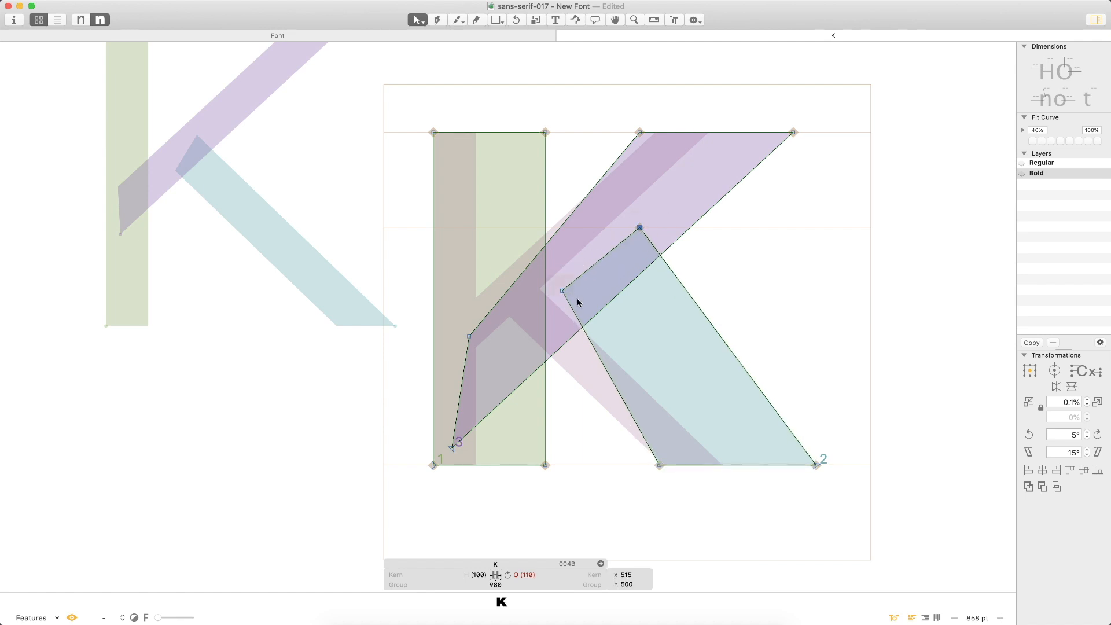
left_click(563, 291, "shift")
key("shift+Left")
key("shift+Left")
key("shift+Left")
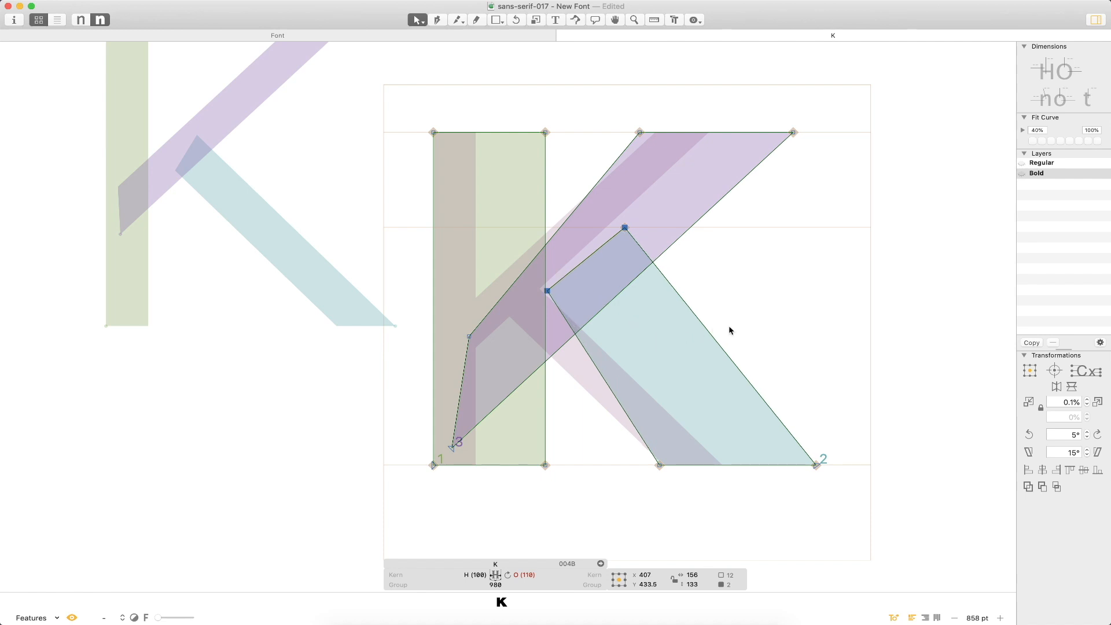
- Preview the filled Bold K, reducing the preview size to 50 pt
left_click(753, 333)
key("super+minus")
key("super+minus")
key("t")
key("Escape")
key("super+minus")
key("super+minus")
key("super+minus")
key("super+minus")
key("super+minus")
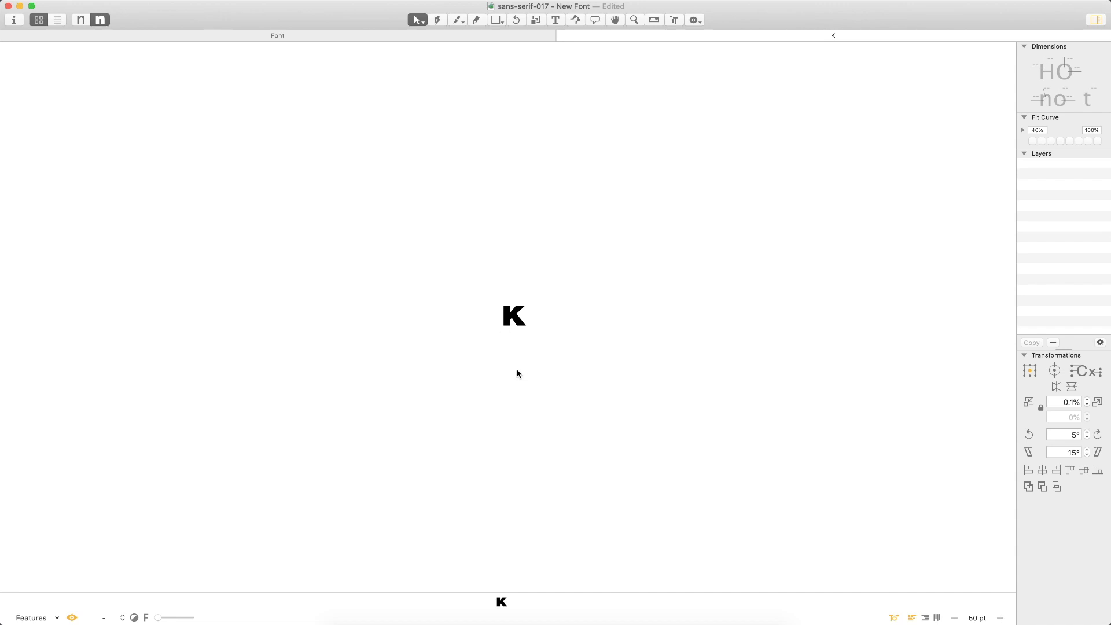
- Compare K's Regular and Bold masters at 50 pt and return to the font overview
key("super+1")
key("super+2")
key("super+1")
key("super+2")
key("super+1")
key("super+2")
key("super+w")
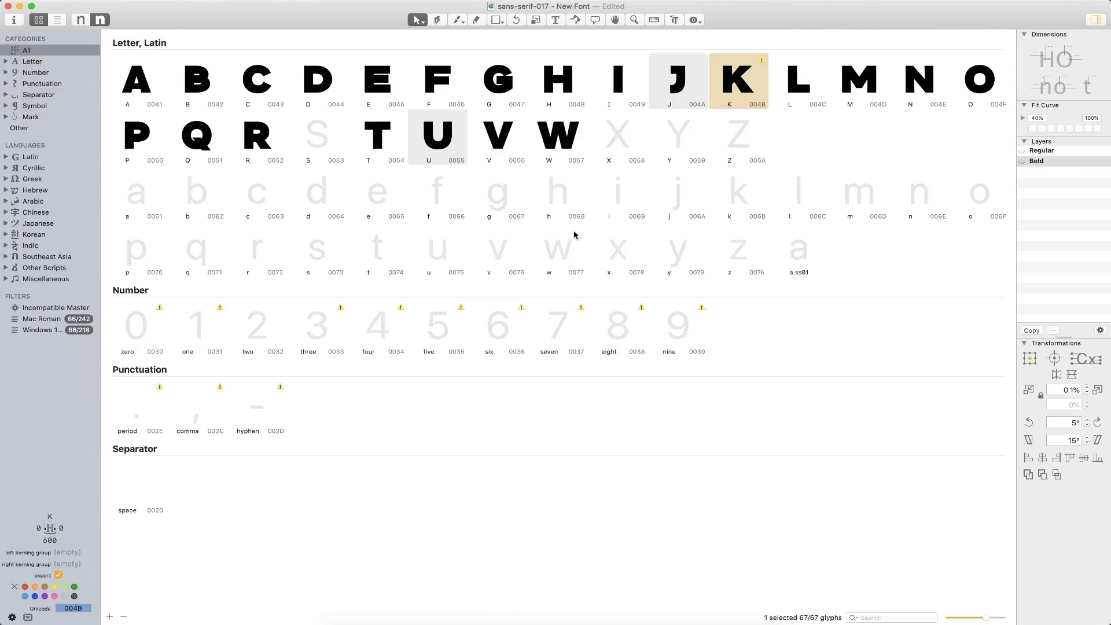
- Reopen K to check its Regular and Bold masters once more, and close it
left_click(694, 214)
double_click(762, 92)
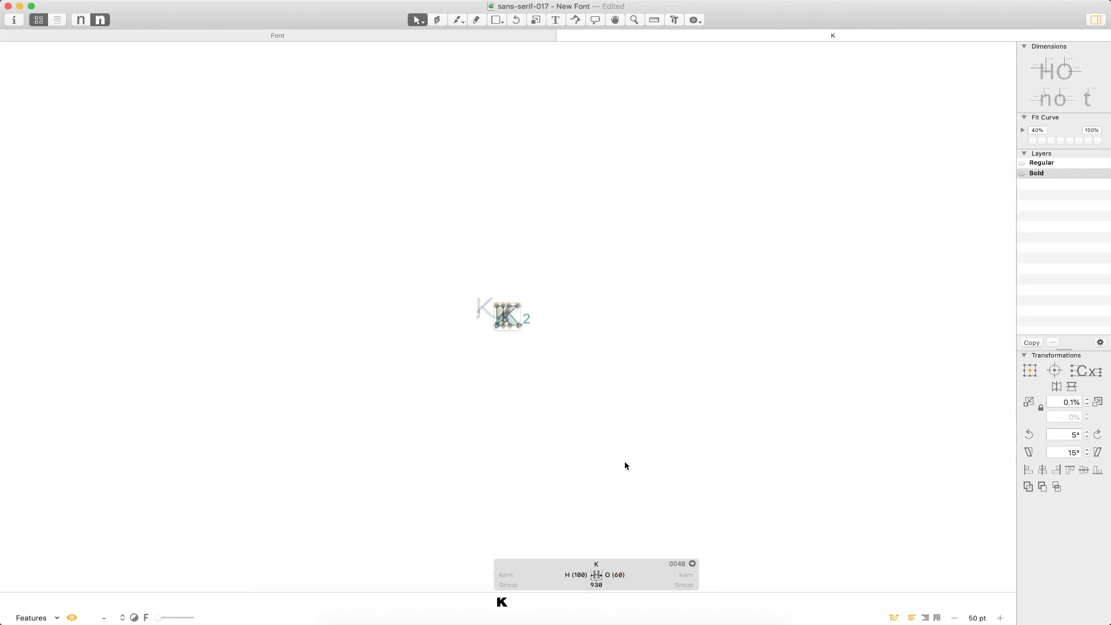
key("super+w")
left_click(724, 119)
double_click(723, 99)
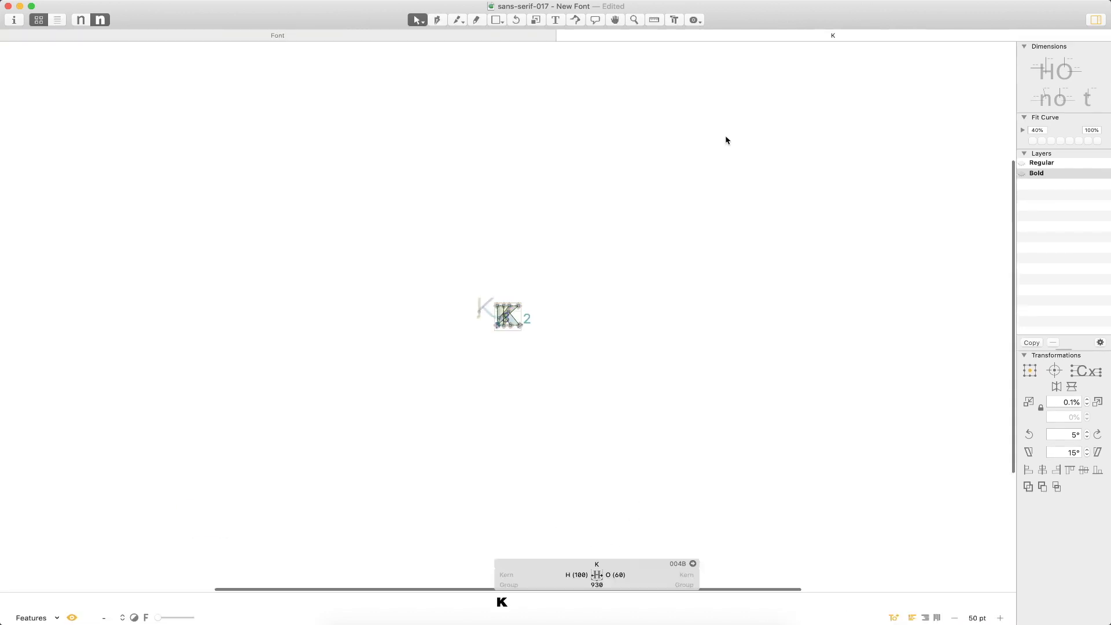
key("super+1")
key("super+2")
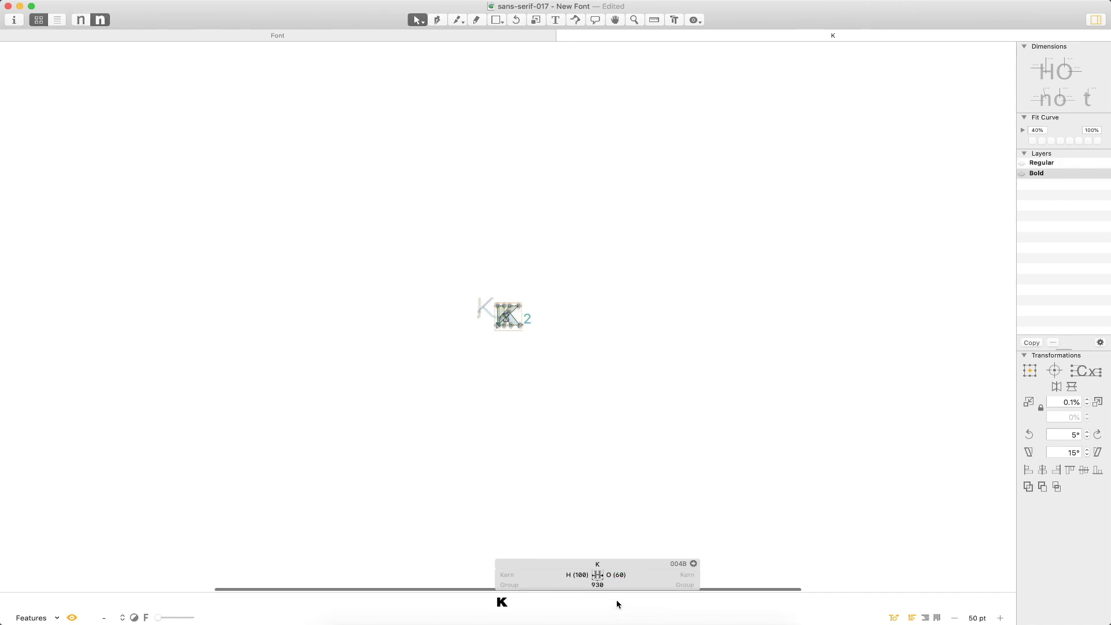
key("super+w")
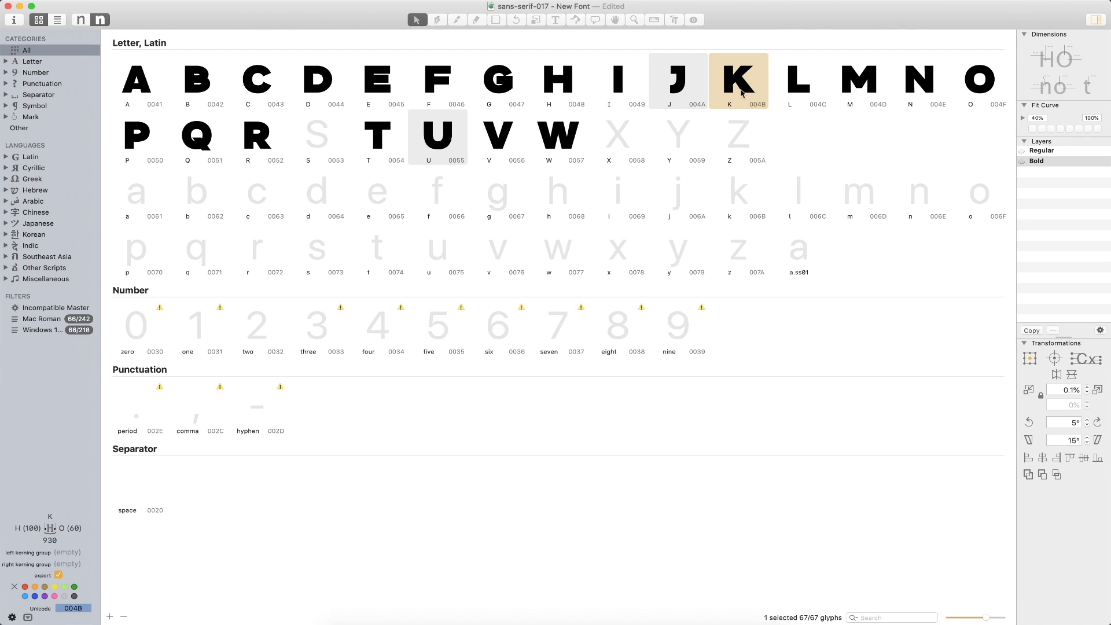
- Open the glyph Y and copy its Regular outlines into the Bold master
double_click(687, 147)
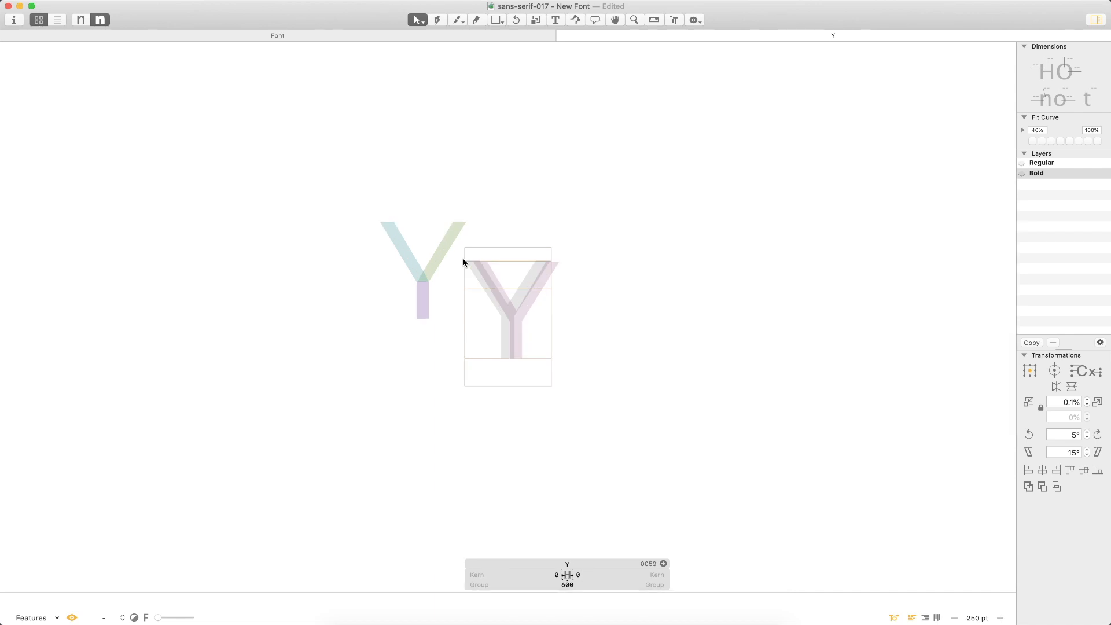
key("super+1")
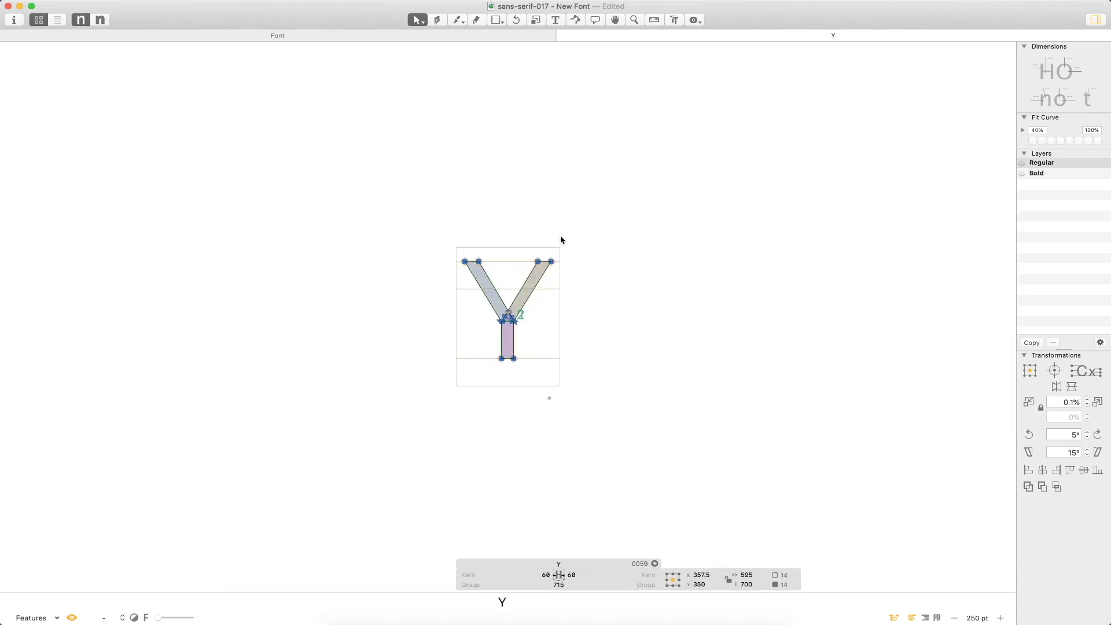
key("super+2")
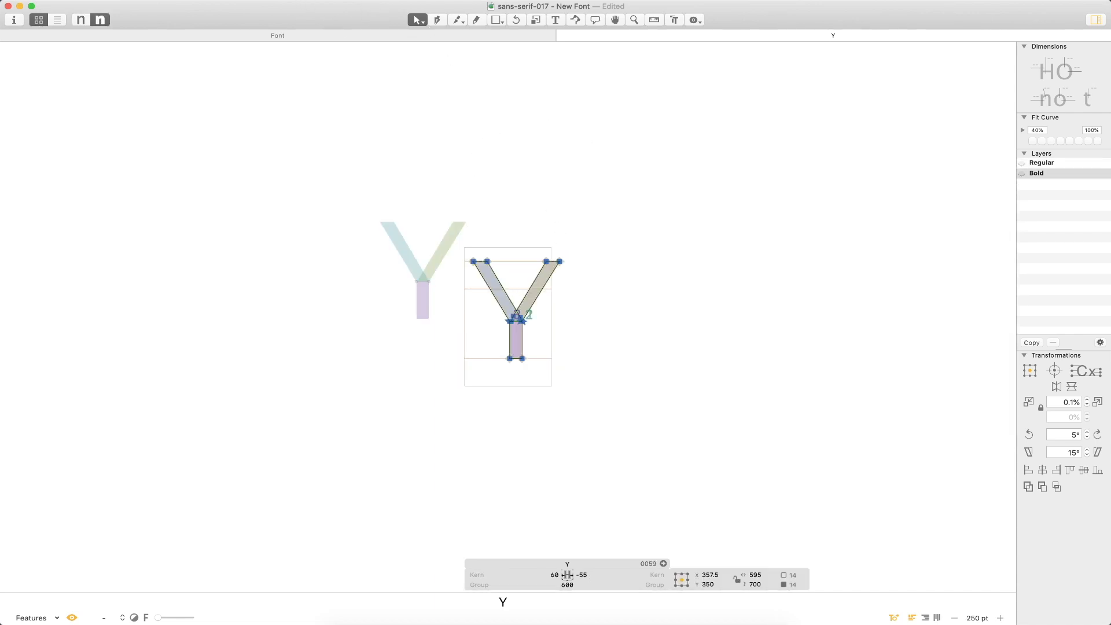
- Thicken the copied Bold Y outlines with the Offset Curve filter, keeping its current settings
left_click(214, 0)
left_click(196, 6)
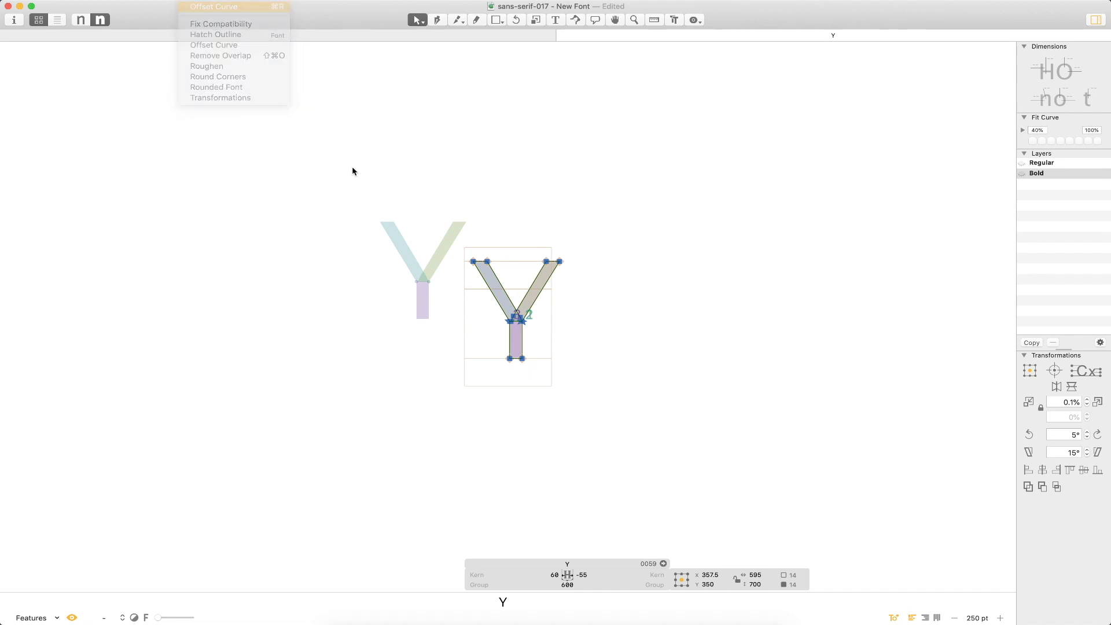
key("Return")
- Raise the bottom edge of Y's stem to the baseline
key("super+plus")
key("super+plus")
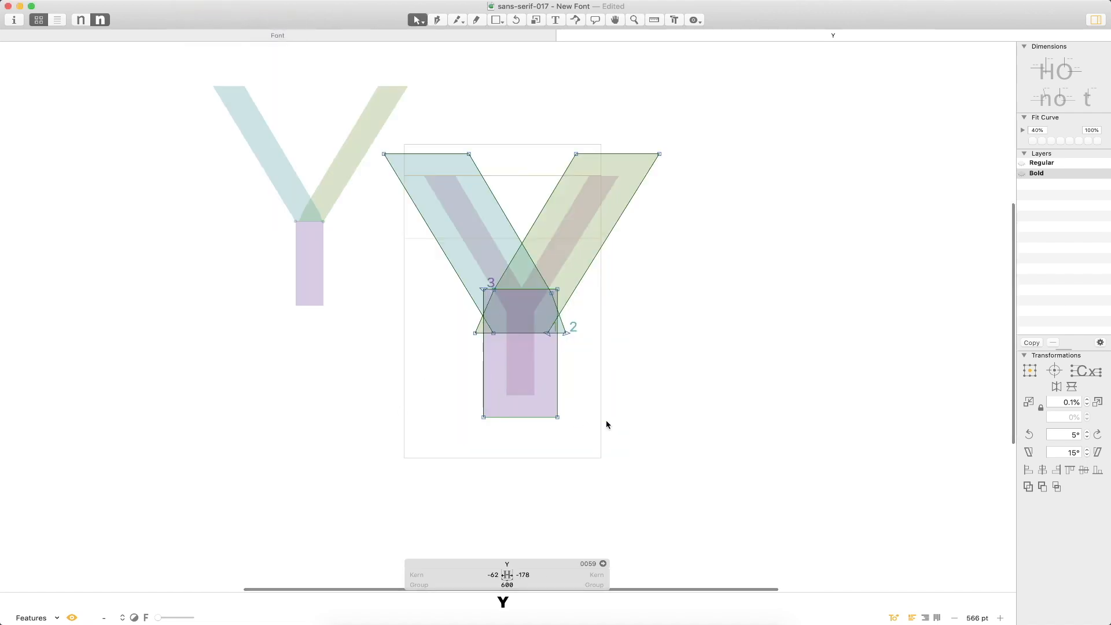
left_click(525, 415)
left_click_drag(557, 417, 557, 395)
left_click(553, 431)
- Slide the top edges of both Y arms down along their diagonals to the cap height, Y 700
left_click(430, 154)
left_click_drag(469, 155, 483, 175)
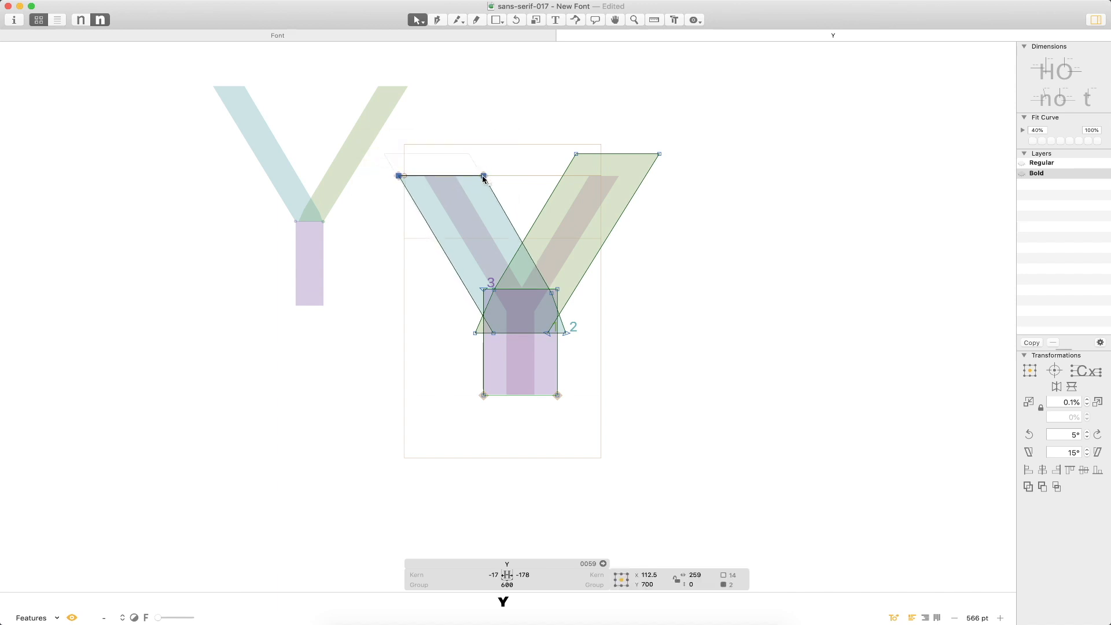
left_click_drag(543, 128, 716, 189)
left_click_drag(659, 154, 645, 176)
left_click(630, 283)
- Inspect the junction of Y's strokes and add a second Y beside it for preview
key("space")
key("super+space")
left_click_drag(675, 221, 375, 389)
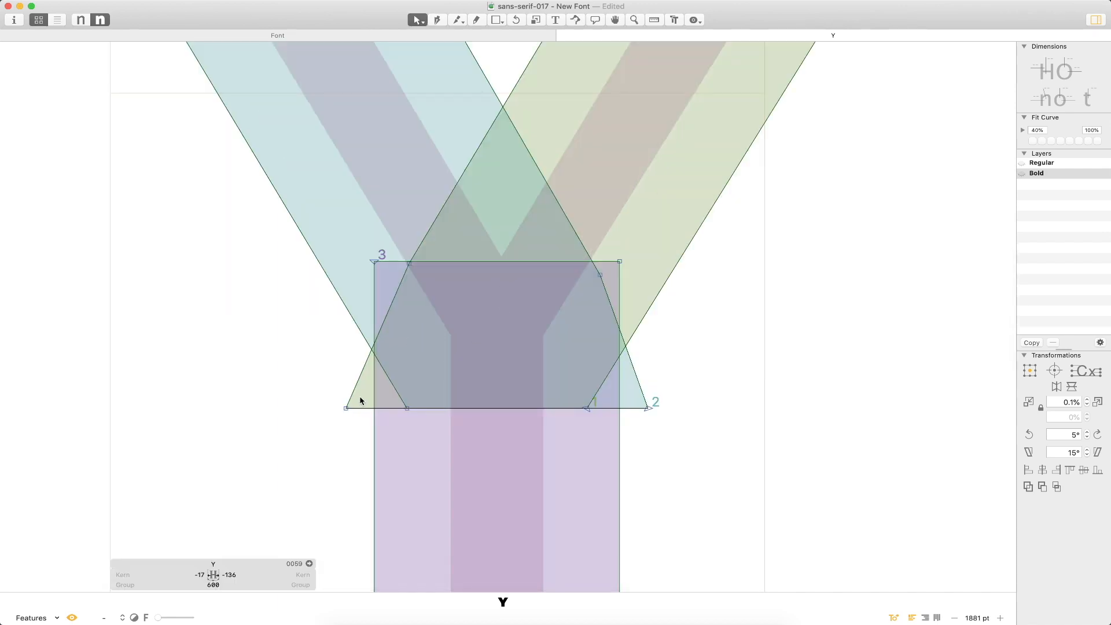
key("super+minus")
key("super+minus")
key("super+minus")
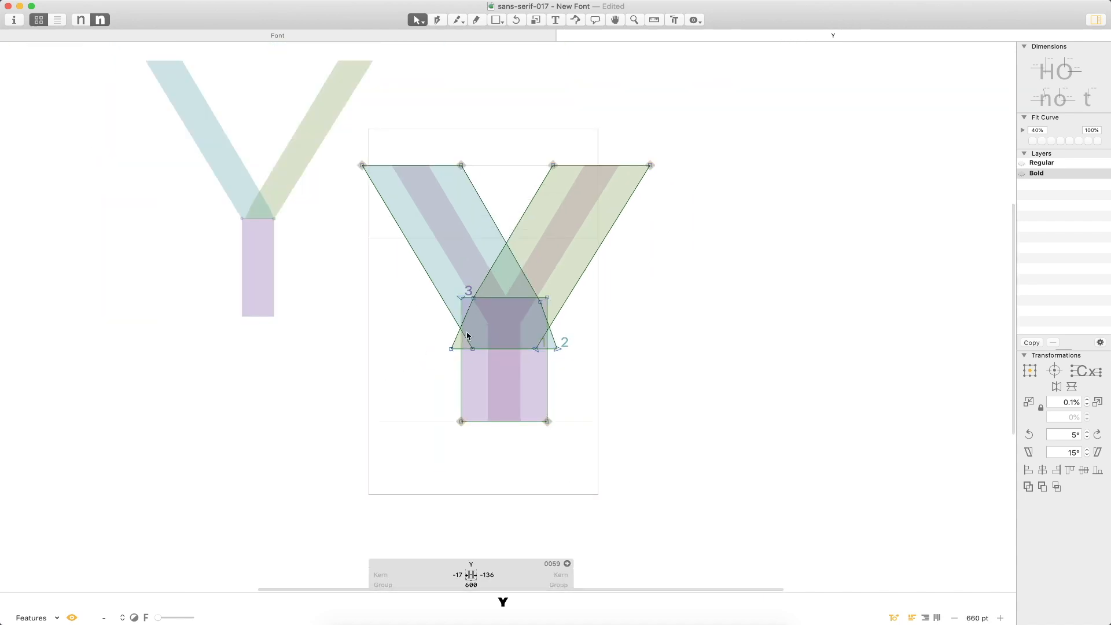
left_click(539, 303)
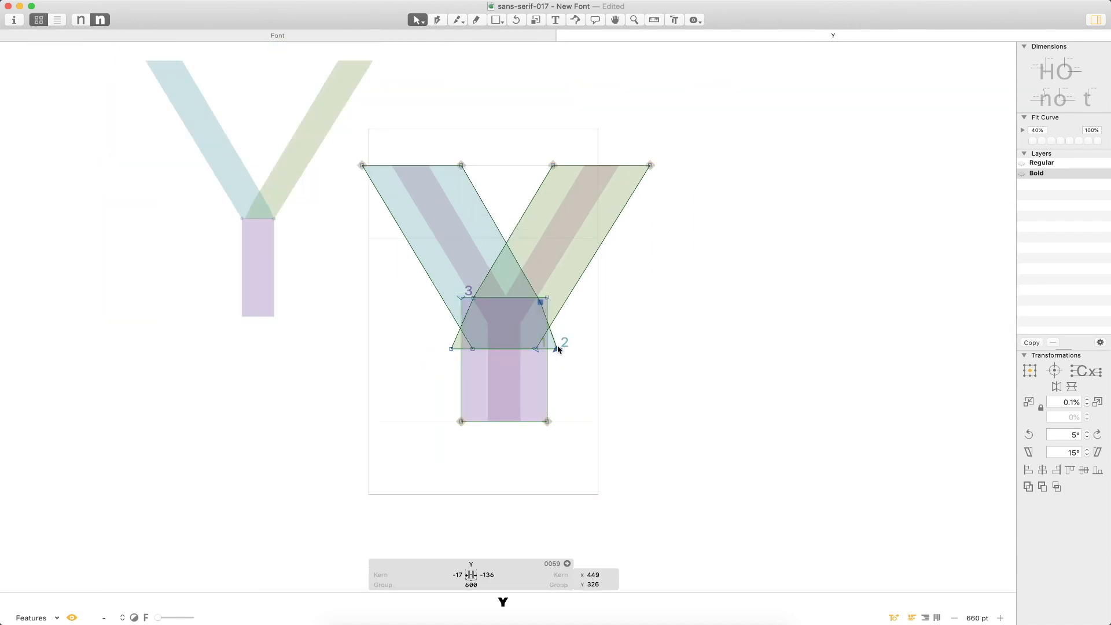
key("t")
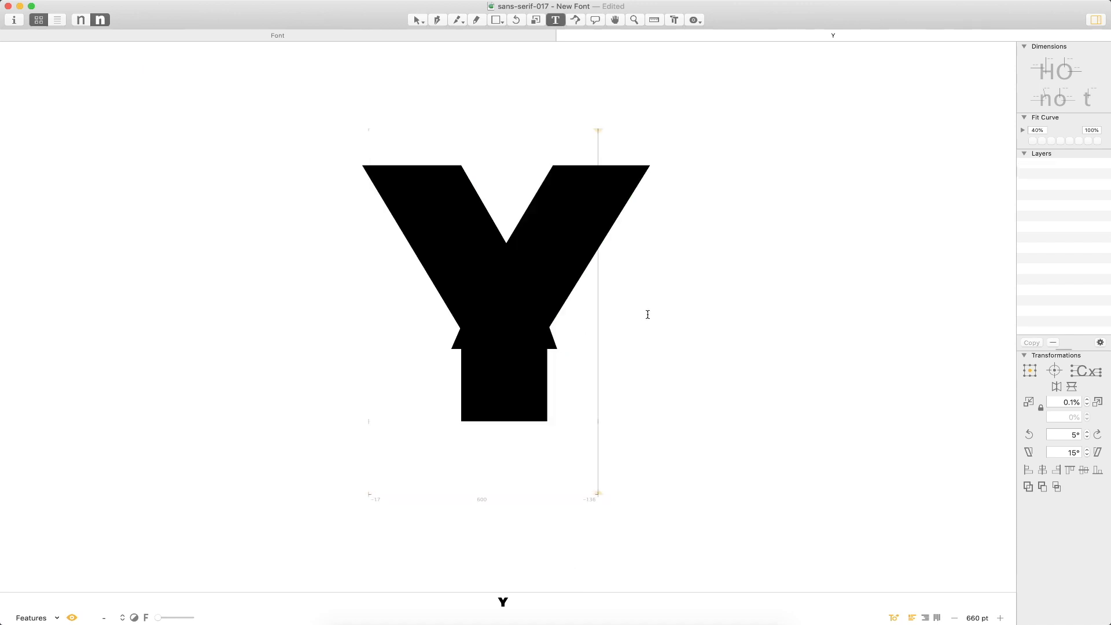
type("Y")
key("Escape")
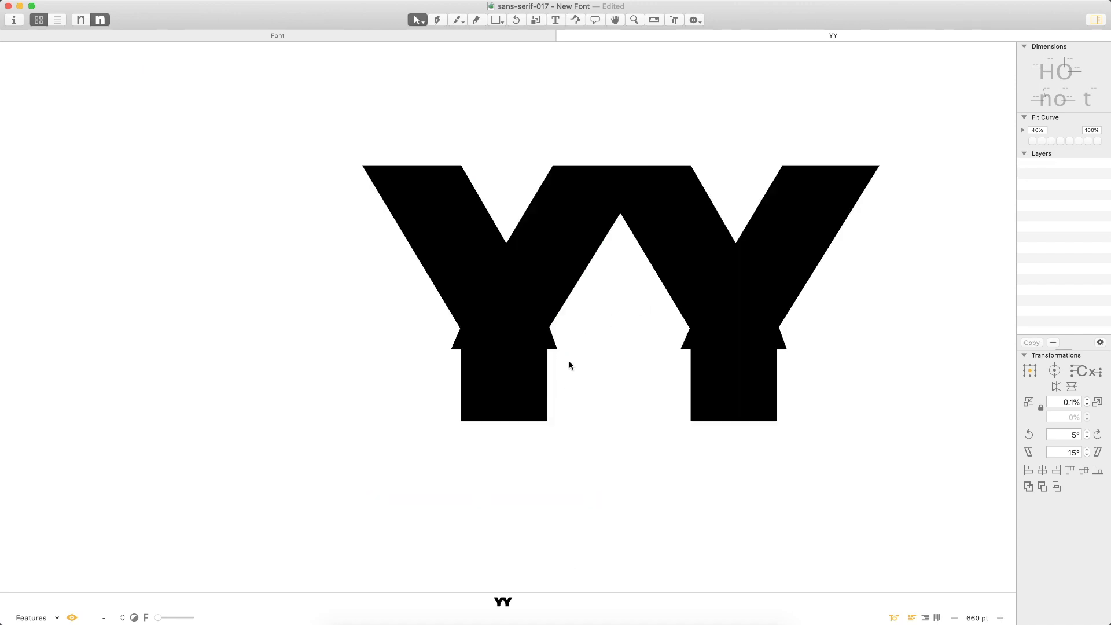
- Link both sidebearings of the Bold Y to O and switch between the masters to sync the spacing
double_click(570, 366)
left_click(446, 574)
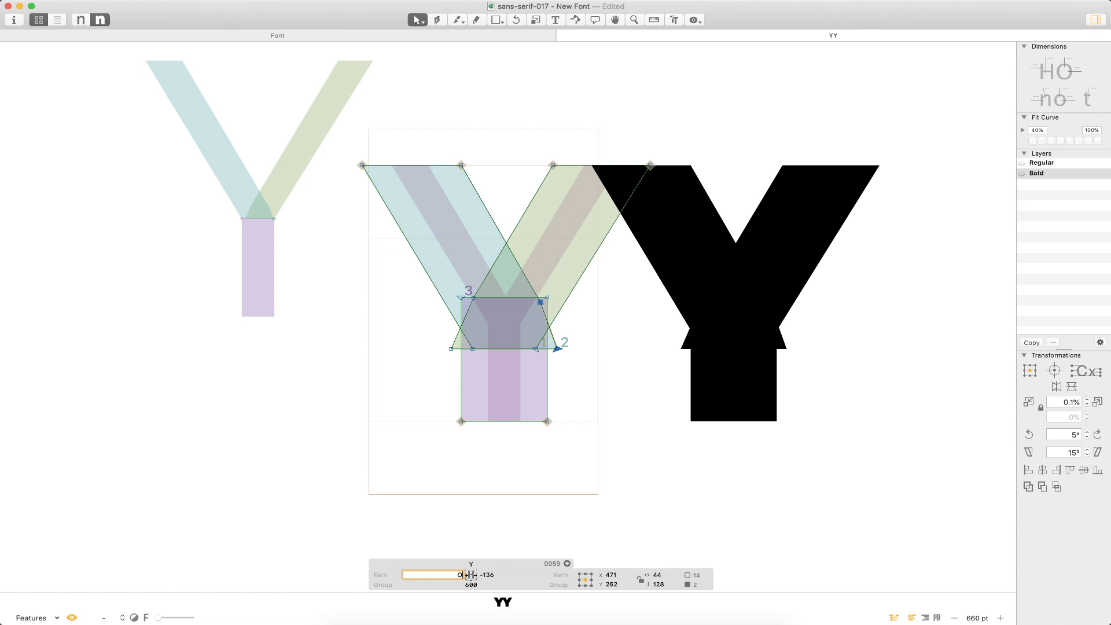
type("O")
key("Return")
key("super+1")
key("super+2")
left_click(647, 352)
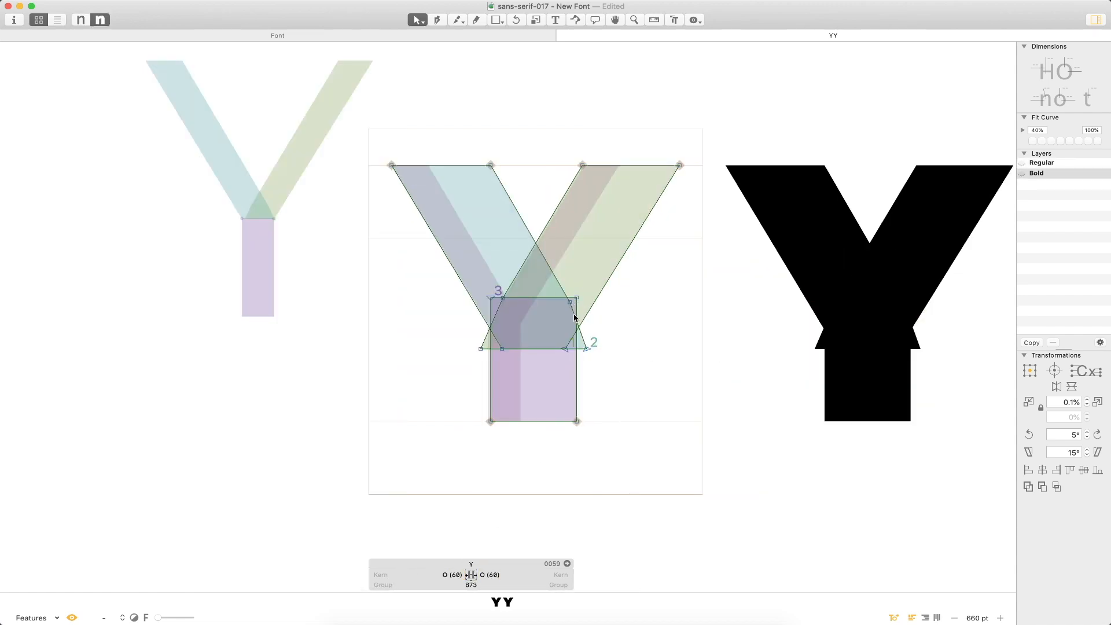
- Shift the left arm's two lower end nodes about 25 units left, flush with the stem's right edge
left_click(570, 302)
left_click(586, 349, "shift")
key("shift+Left")
key("shift+Left")
key("Left")
key("Left")
key("Left")
key("Left")
key("Left")
key("Left")
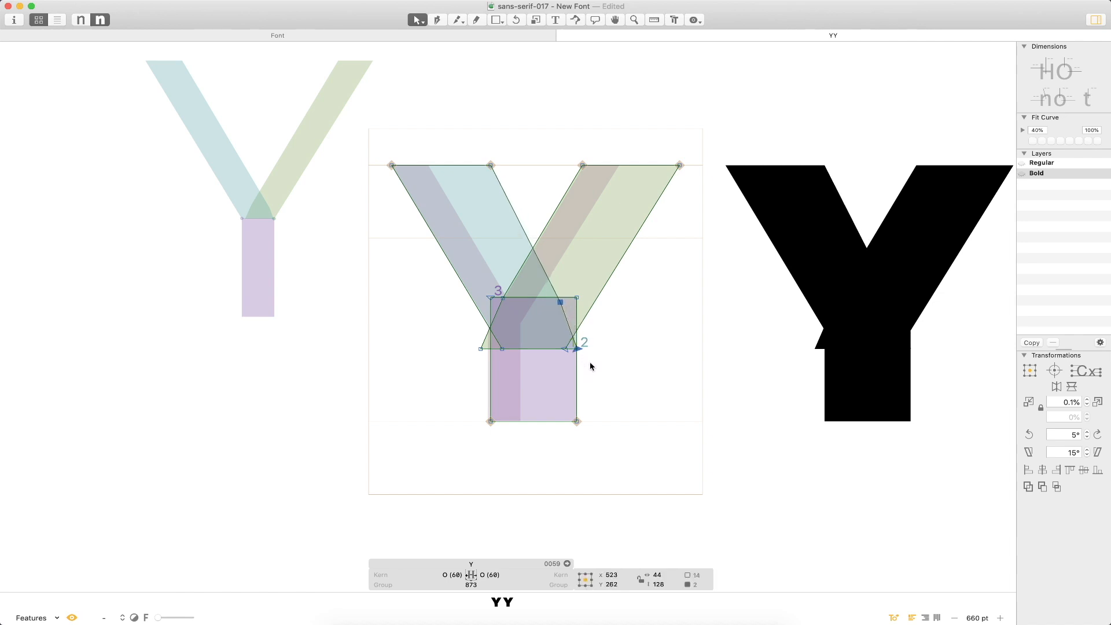
left_click(586, 376)
- Shift the right arm's two lower end nodes about 26 units right, flush with the stem's left edge
left_click(481, 348)
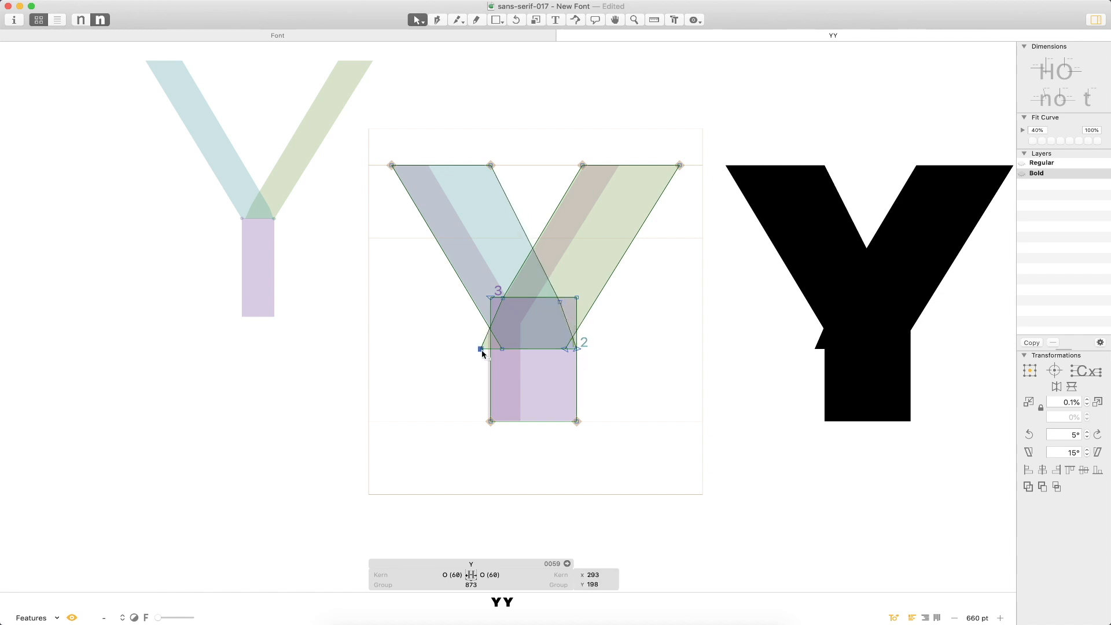
left_click(503, 298, "shift")
key("shift+Right")
key("shift+Right")
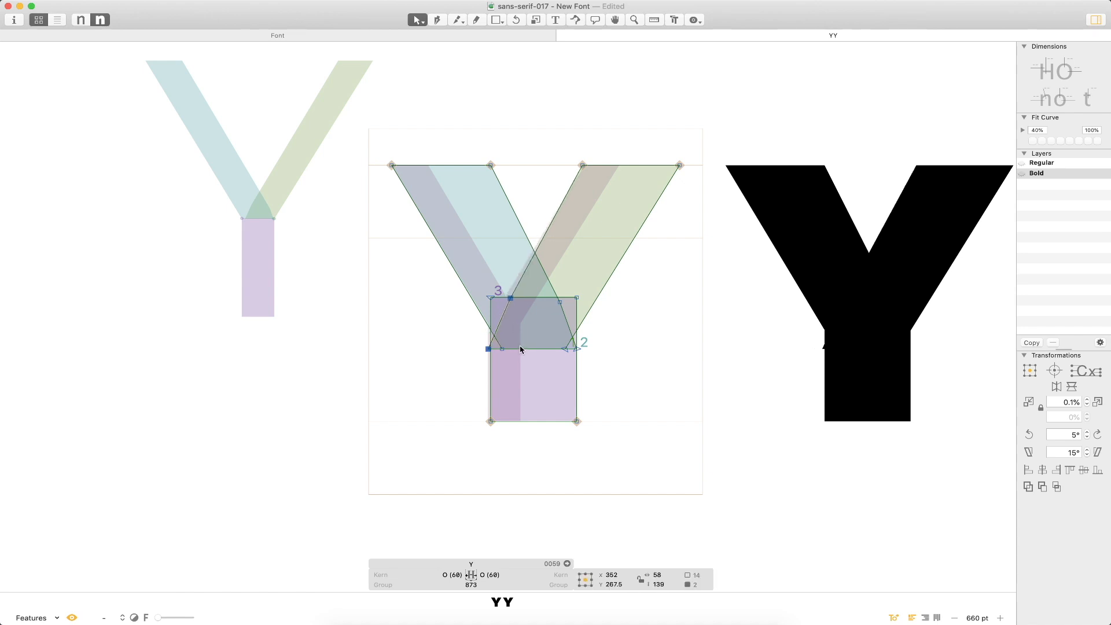
key("super+space")
left_click_drag(541, 304, 419, 404)
key("Right")
key("Right")
key("Right")
key("Right")
key("Right")
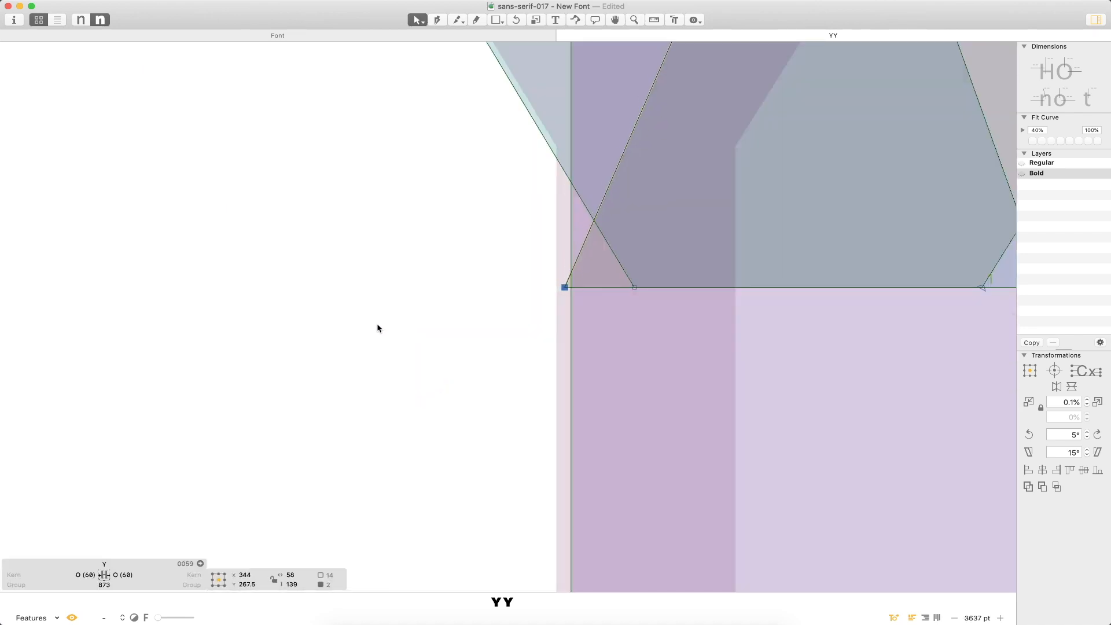
key("Right")
left_click(426, 298)
- Preview the filled pair of Ys at 250 pt
key("super+minus")
key("super+minus")
key("super+minus")
key("super+minus")
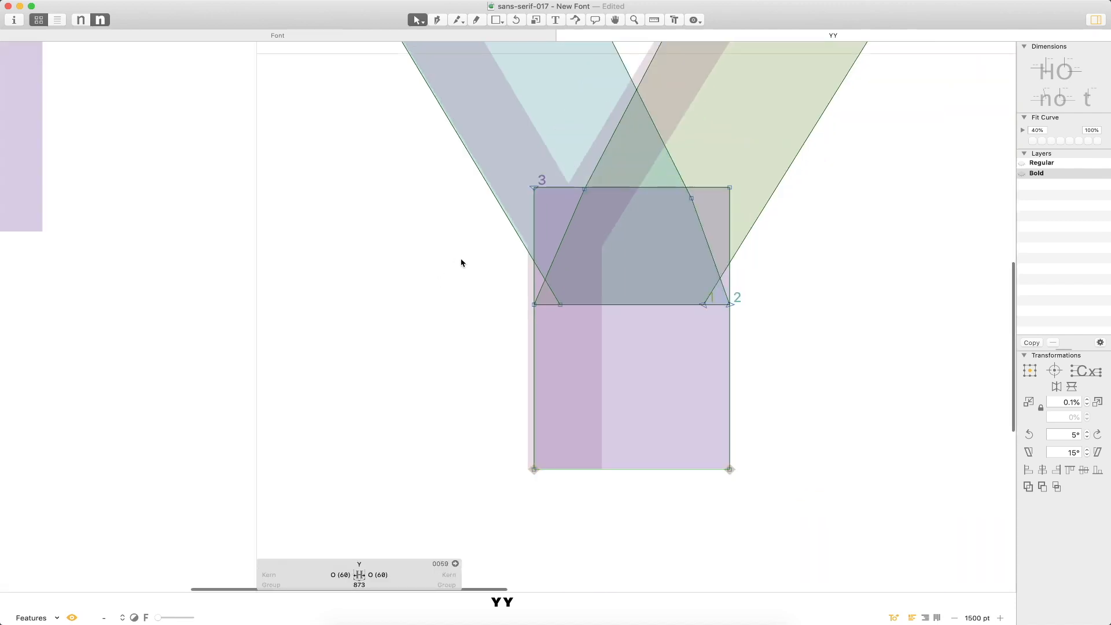
key("space")
left_click_drag(665, 289, 580, 284)
key("super+minus")
key("super+minus")
key("t")
left_click(686, 293)
- Compare the pair of Ys between the Regular and Bold masters
key("super+1")
key("super+2")
key("super+1")
key("super+2")
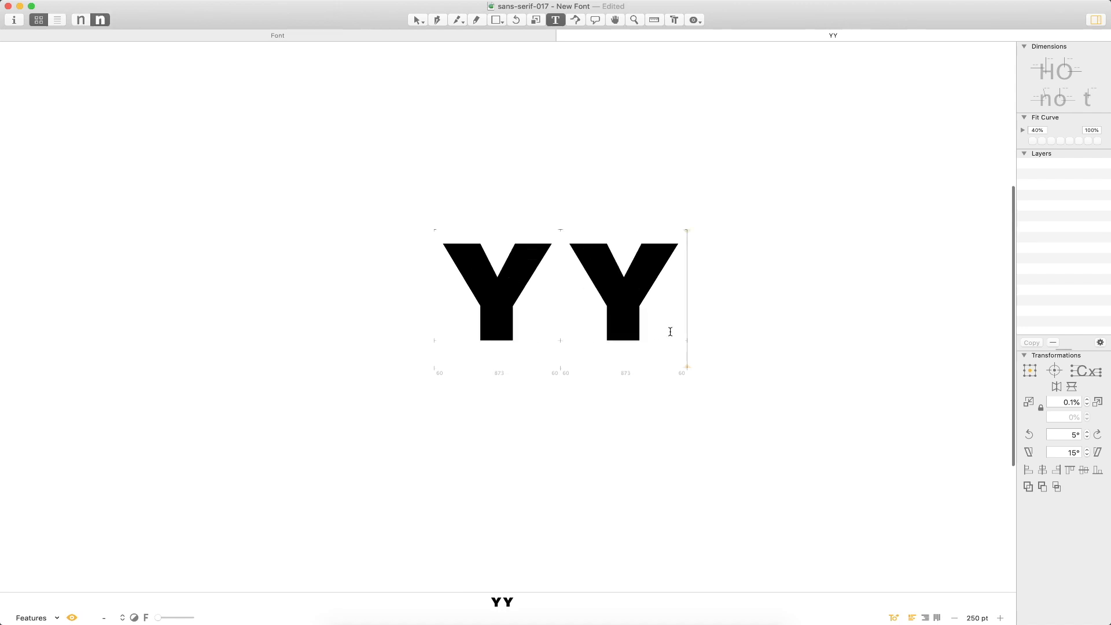
key("super+1")
key("super+2")
key("super+1")
key("super+2")
key("Escape")
key("super+1")
key("super+2")
key("super+1")
key("super+2")
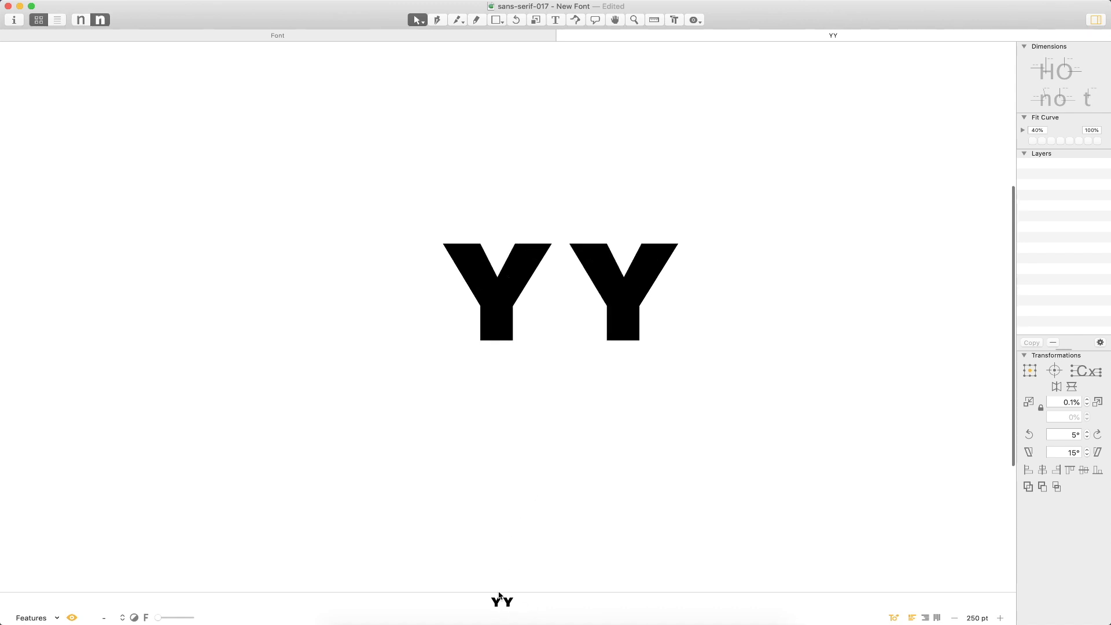
key("super+1")
key("super+2")
key("super+1")
key("super+2")
- Move the right arm's upper inner node 20 units right and the left arm's upper inner node 20 units left
double_click(541, 301)
key("z")
left_click_drag(572, 220, 360, 414)
left_click(533, 283)
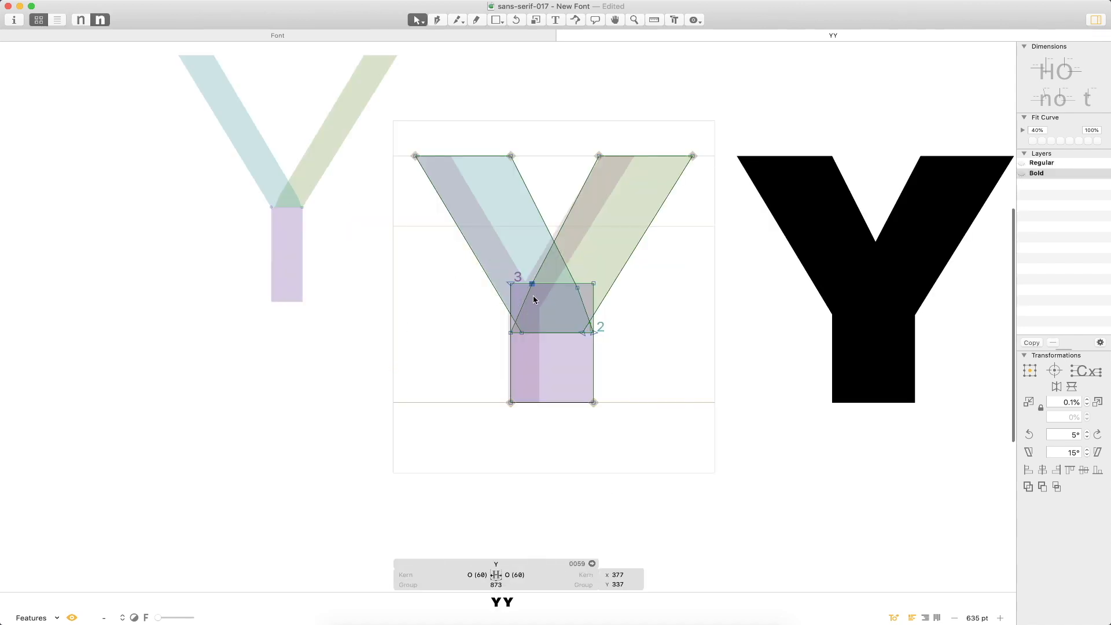
key("shift+Right")
key("shift+Right")
left_click(578, 288)
key("shift+Left")
key("shift+Left")
left_click(679, 331)
- Preview the adjusted Ys filled at 250 pt
key("super+minus")
key("super+minus")
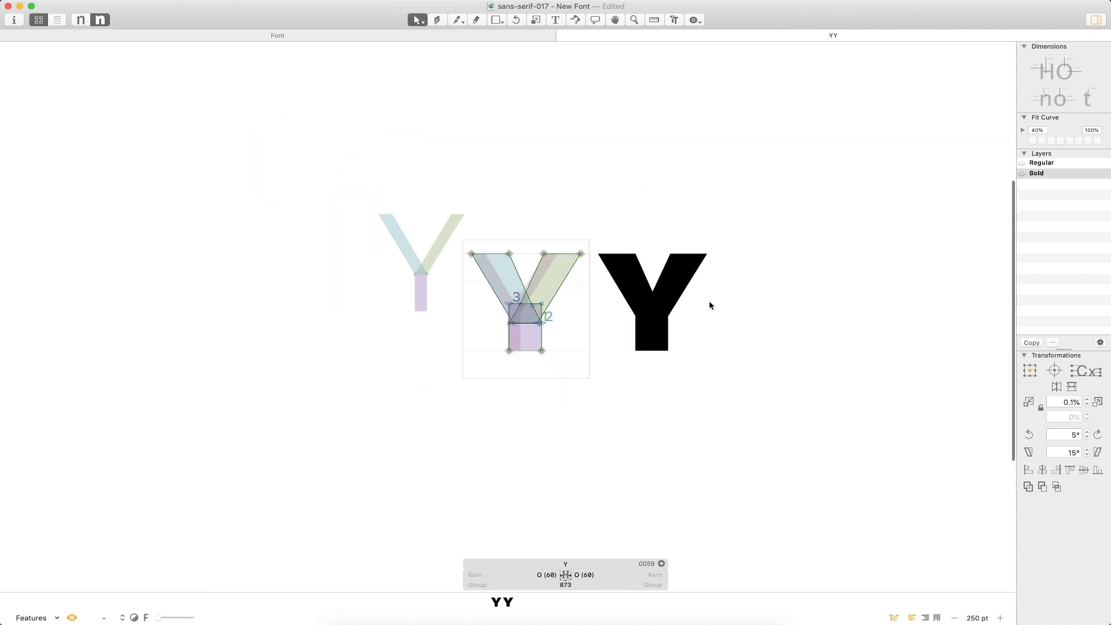
key("t")
left_click(698, 304)
key("Escape")
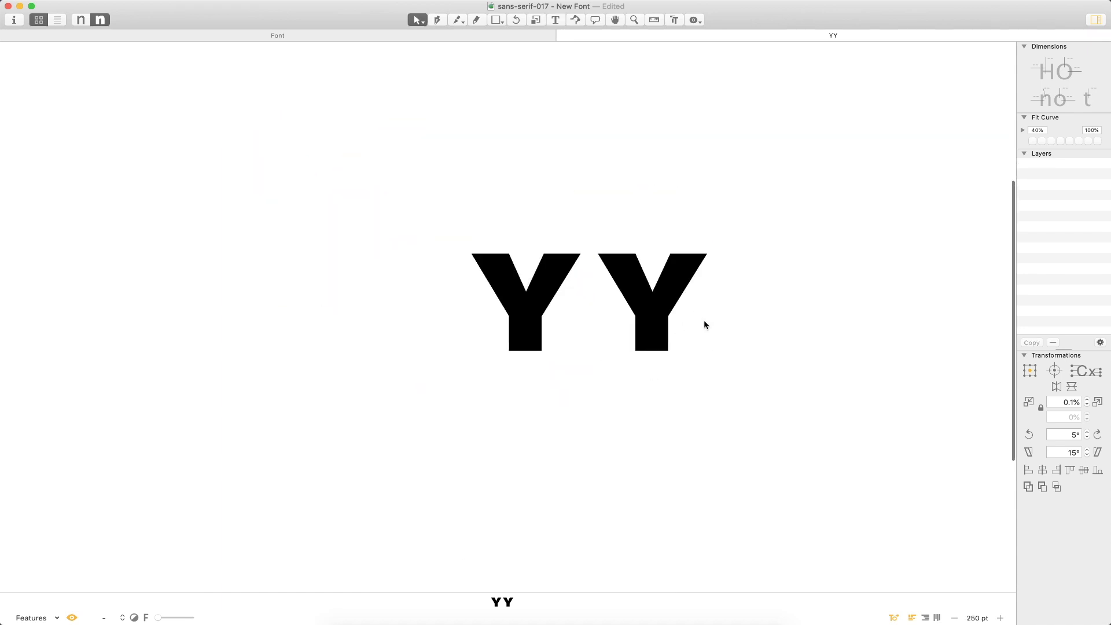
- Lower the two inner nodes where the Bold Y's arms cross to deepen the notch between them
double_click(538, 323)
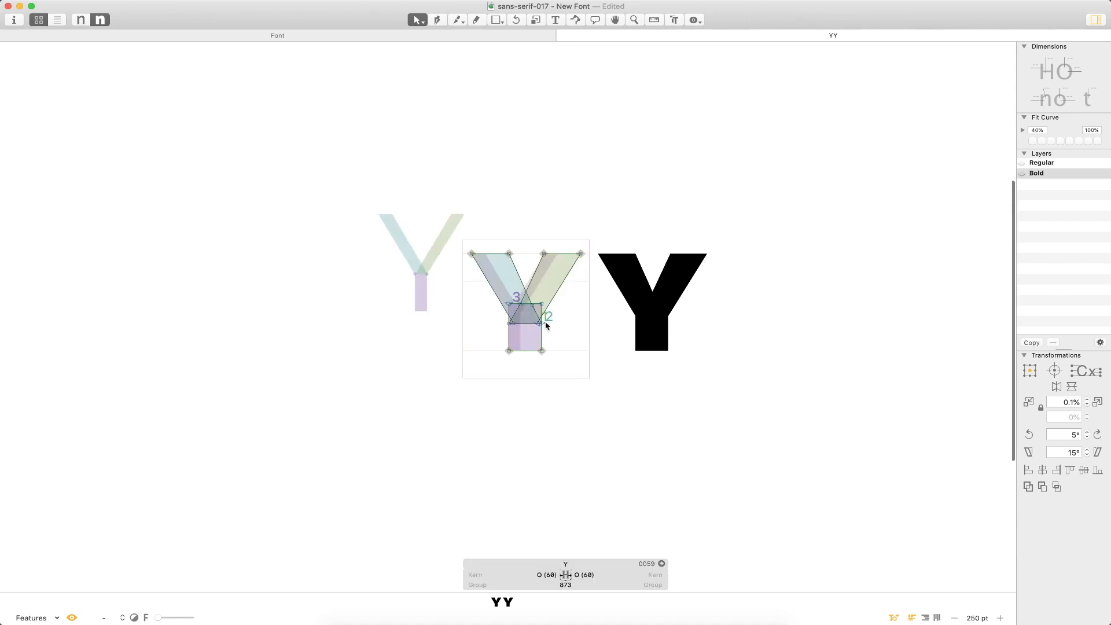
left_click_drag(559, 283, 463, 350)
left_click(591, 276)
left_click(546, 266)
key("shift+Down")
key("shift+Down")
key("super+z")
left_click(590, 273)
left_click(544, 265, "shift")
left_click_drag(543, 265, 568, 303)
left_click(703, 342)
key("super+minus")
key("super+minus")
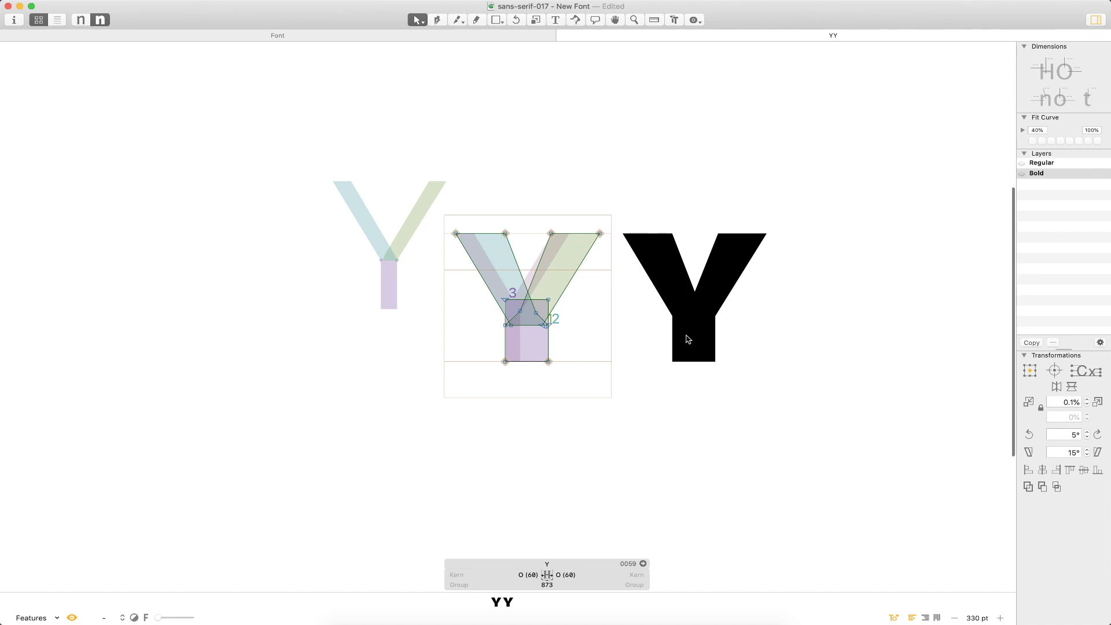
- Raise the Y's two inner crotch nodes so that the selection's vertical position is 321.5
left_click_drag(513, 306, 542, 316)
key("shift+Up")
key("shift+Up")
key("shift+Up")
key("shift+Up")
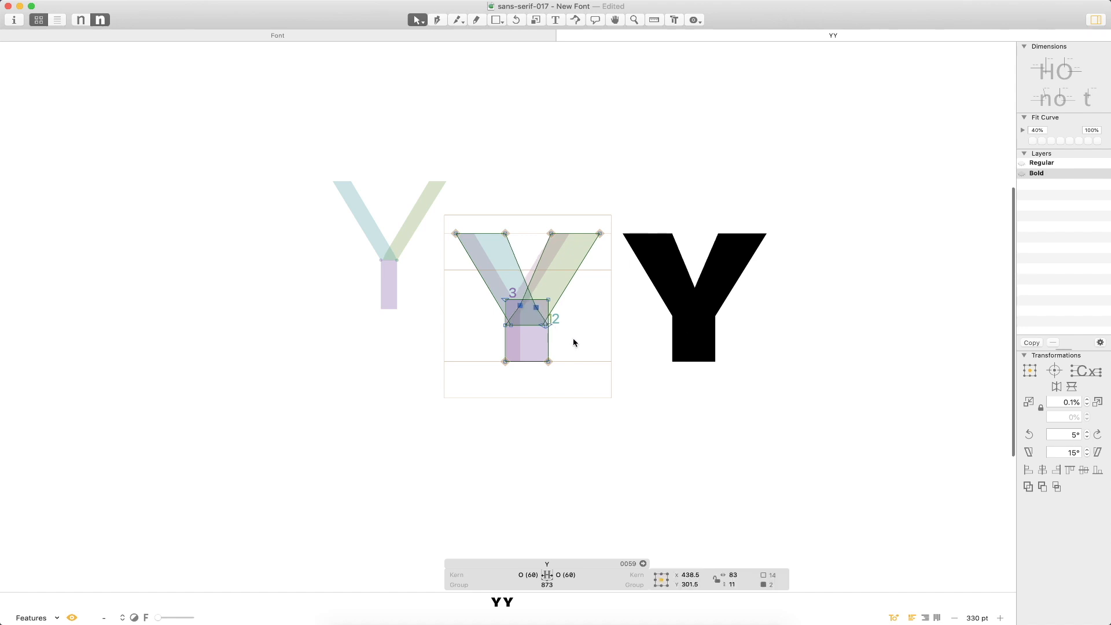
key("shift+Up")
key("shift+Up")
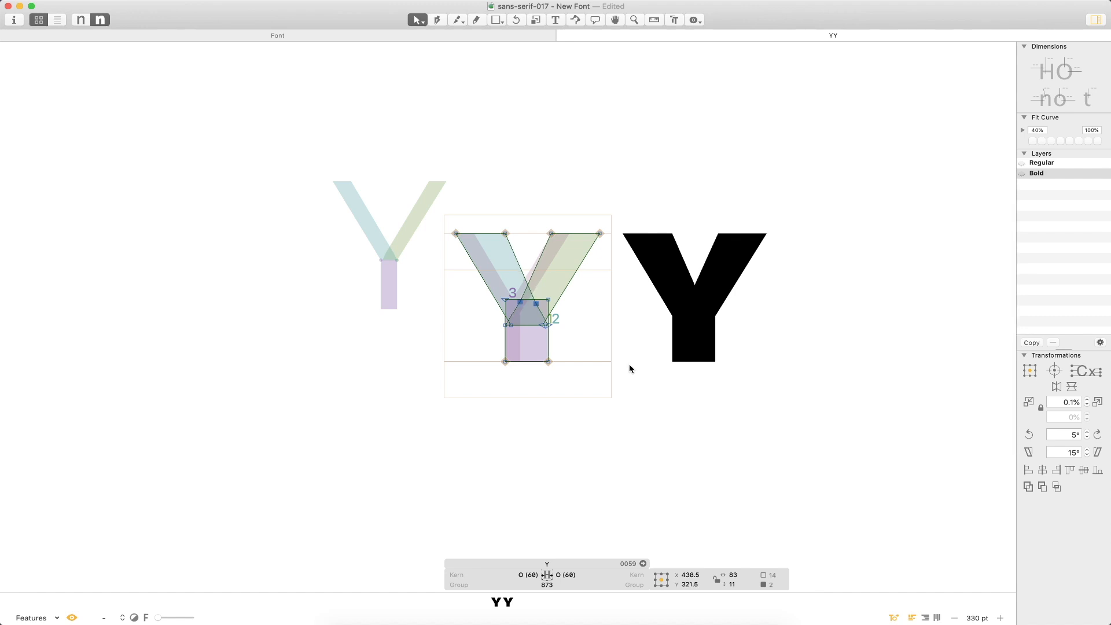
- Preview the pair of Ys filled, reduced to 75 pt
left_click(628, 368)
key("t")
left_click(750, 341)
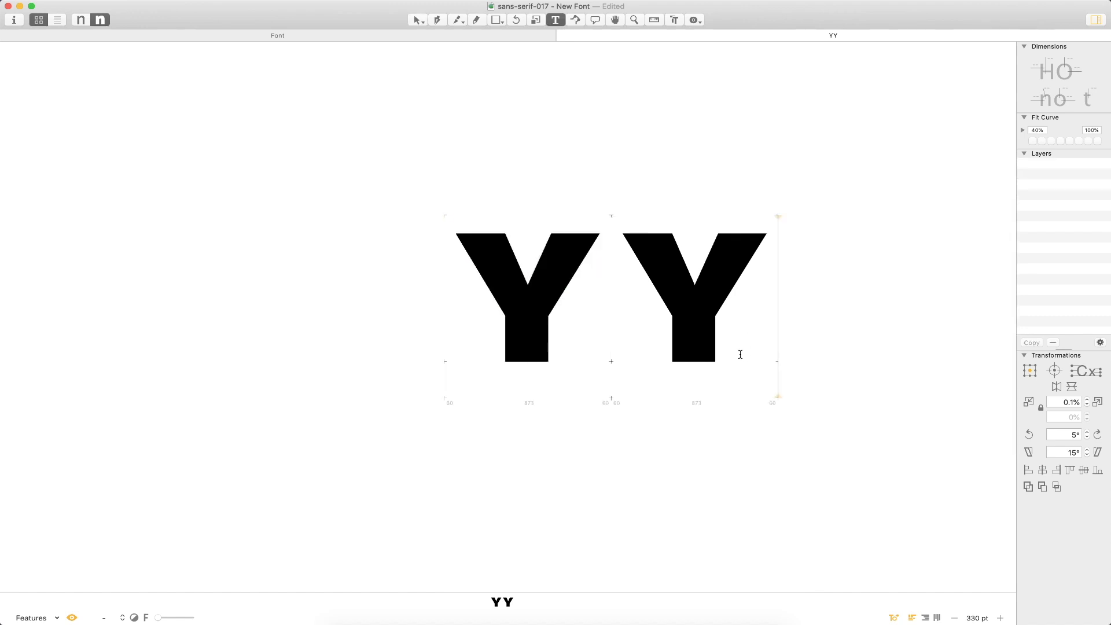
key("super+minus")
key("super+minus")
key("super+minus")
key("super+minus")
key("Escape")
scroll(593, 358, "left", 3)
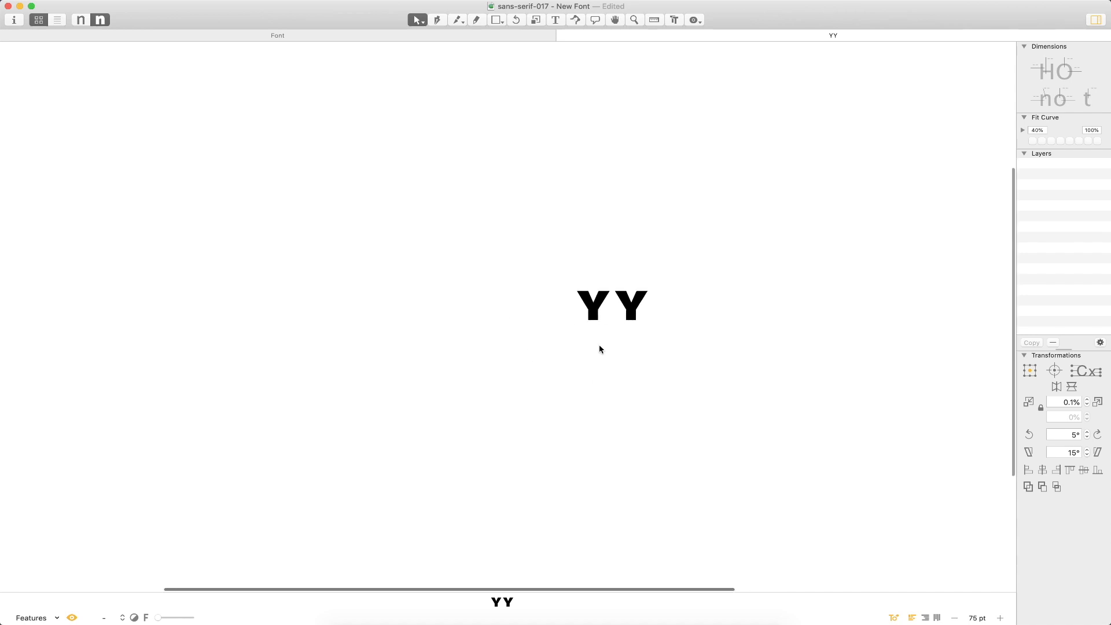
- Compare the small Ys between the Regular and Bold masters
key("super+1")
key("super+2")
key("super+1")
key("super+2")
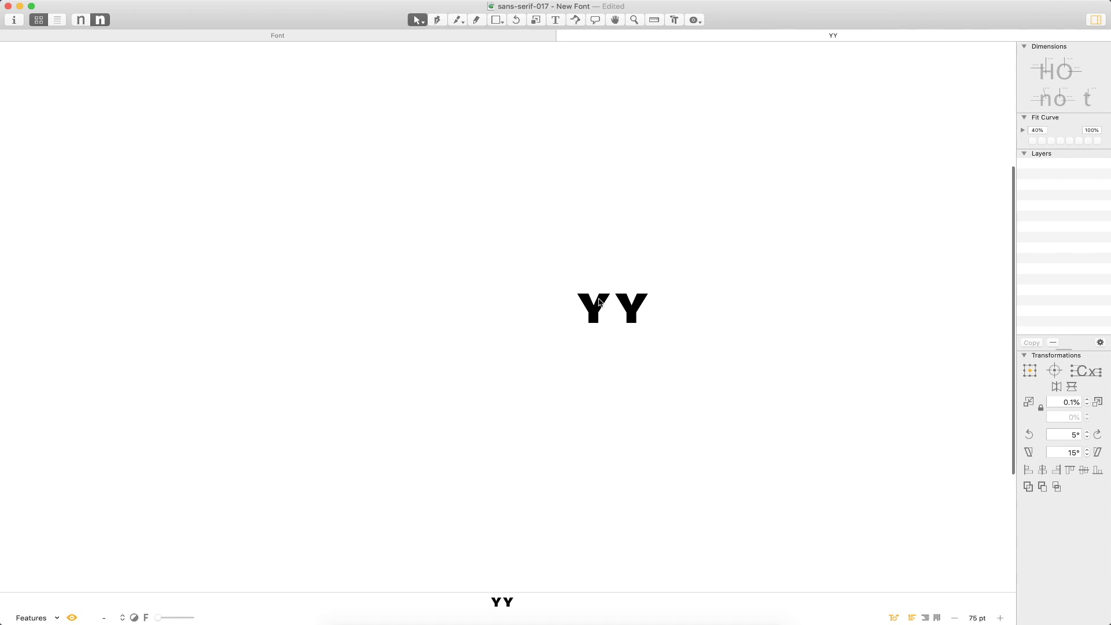
scroll(601, 307, "right", 3)
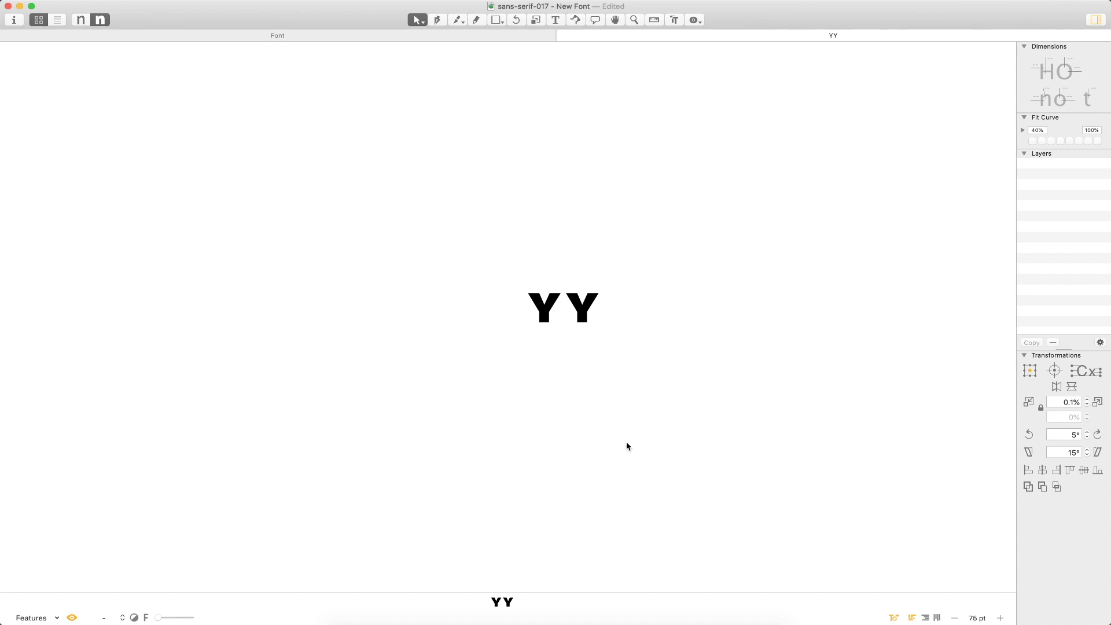
- Close the Y tab and open the empty Bold Z for editing
key("super+w")
double_click(736, 146)
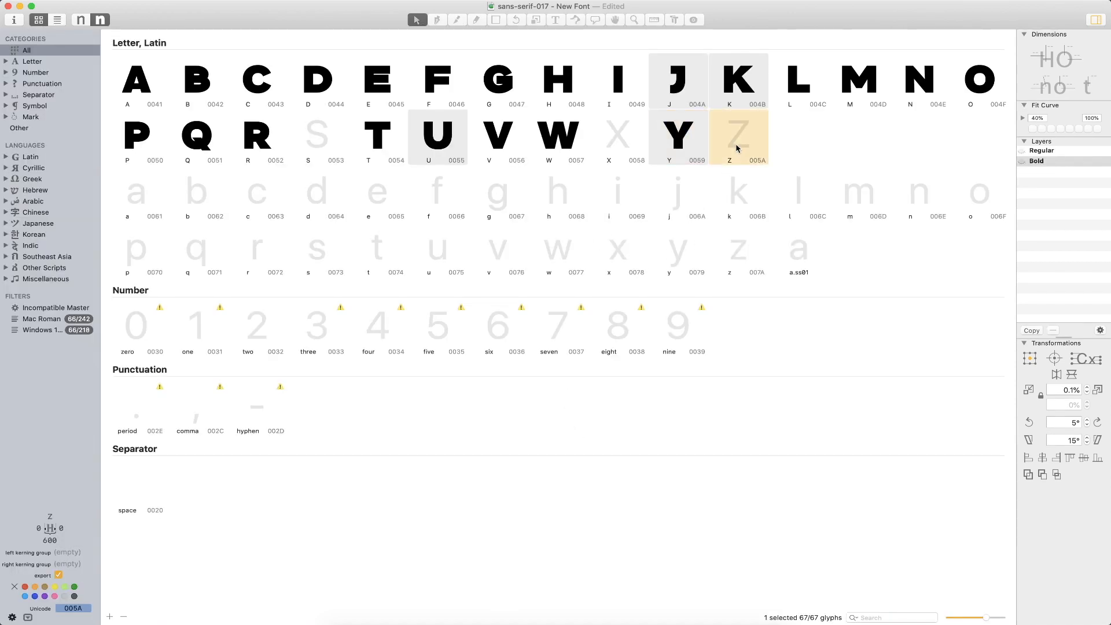
key("super+space")
left_click_drag(595, 255, 373, 385)
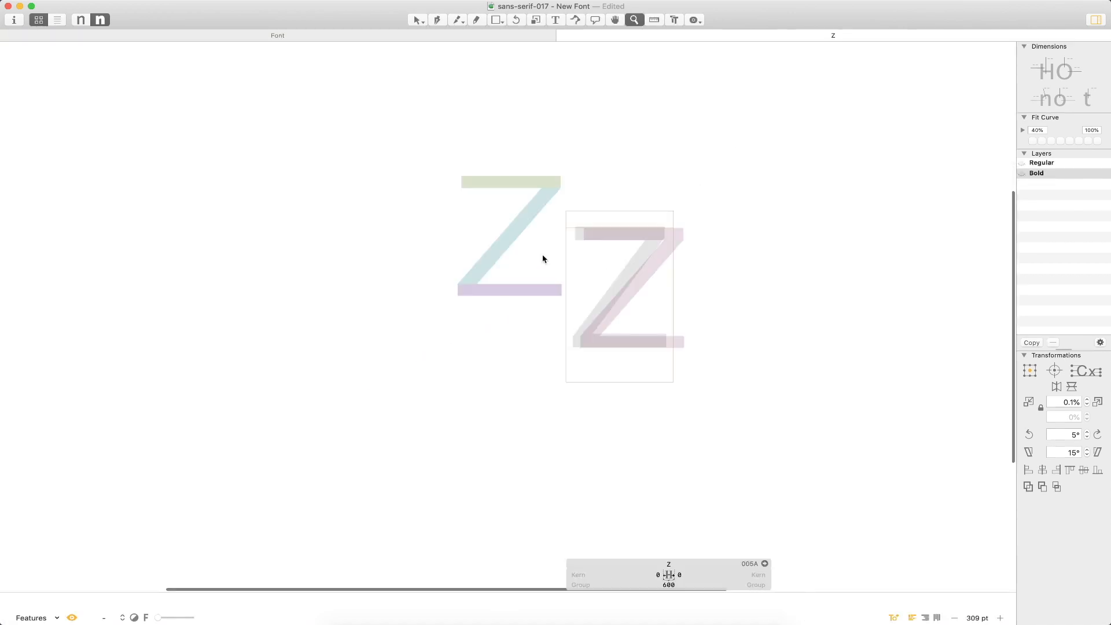
- Copy the complete Z outline from the Regular master into the Bold master
left_click(518, 220)
key("super+1")
key("super+a")
key("super+2")
key("super+v")
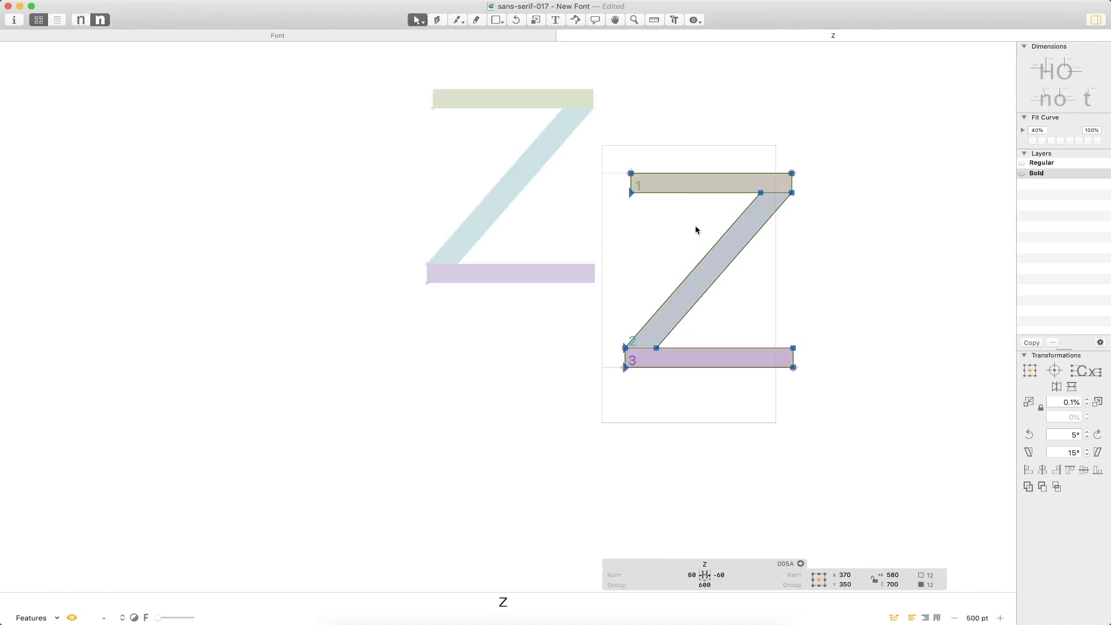
- Thicken the pasted Bold Z outline with the Offset Curve filter
left_click(217, 0)
mouse_move(192, 0)
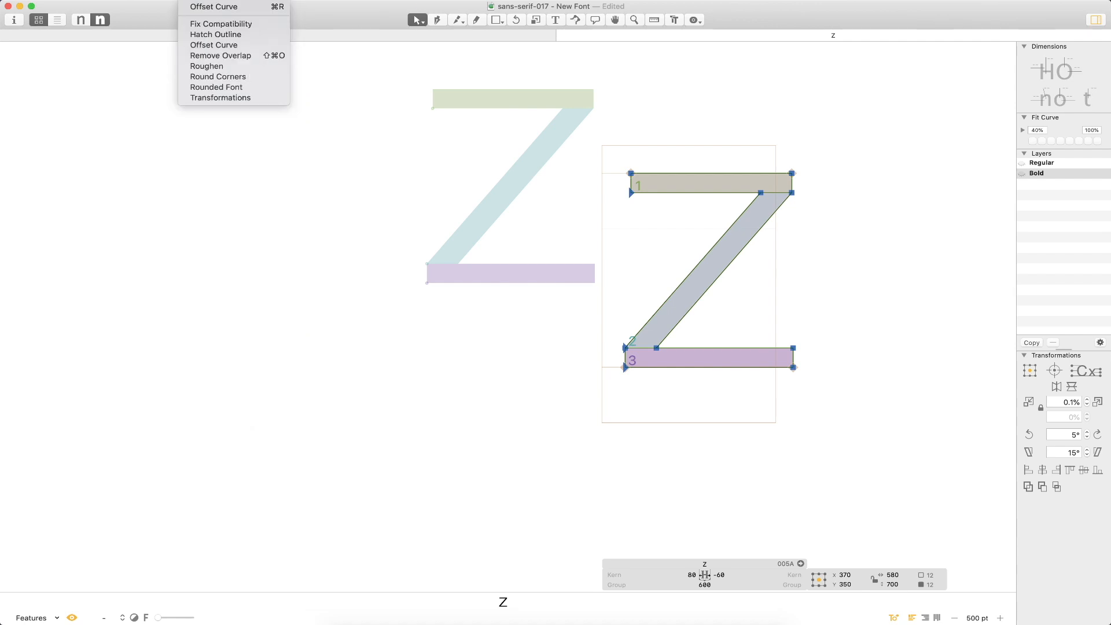
left_click(197, 7)
key("Return")
- Move the thickened top bar of the Z down so its upper edge sits at cap height
double_click(807, 154)
left_click_drag(645, 155, 643, 172)
left_click(737, 354)
double_click(774, 337)
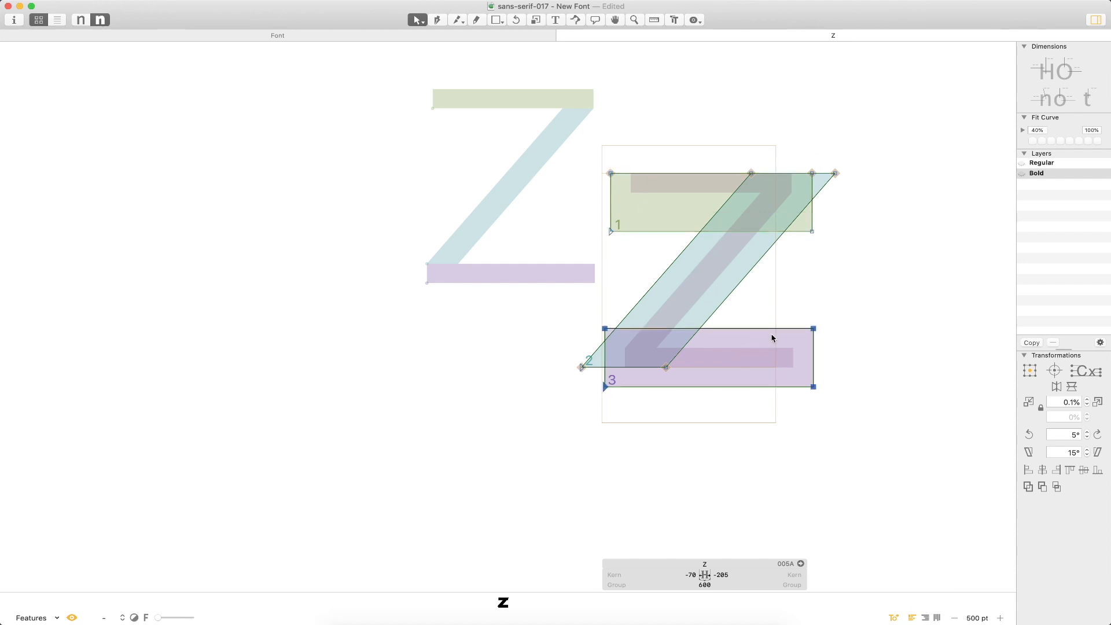
mouse_move(780, 332)
left_mouse_down()
mouse_move(781, 293)
mouse_move(777, 312)
left_mouse_up()
key("super+z")
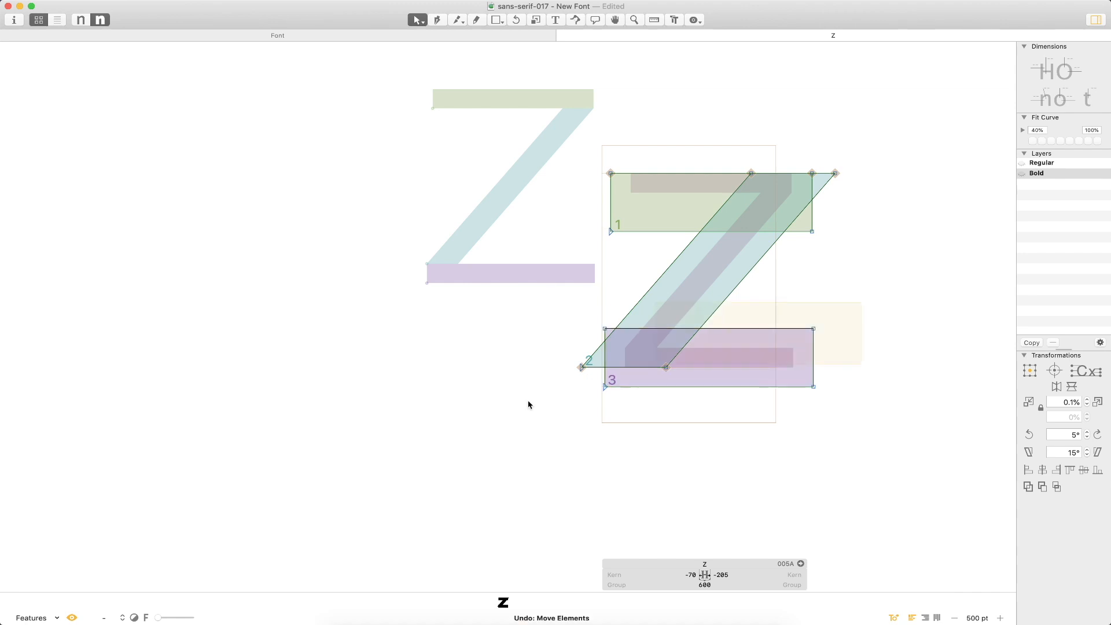
- Move the Z's bottom bar so its lower edge sits on the baseline
key("z")
left_click(712, 347)
key("v")
double_click(696, 273)
left_click_drag(727, 427, 728, 328)
left_click(724, 329)
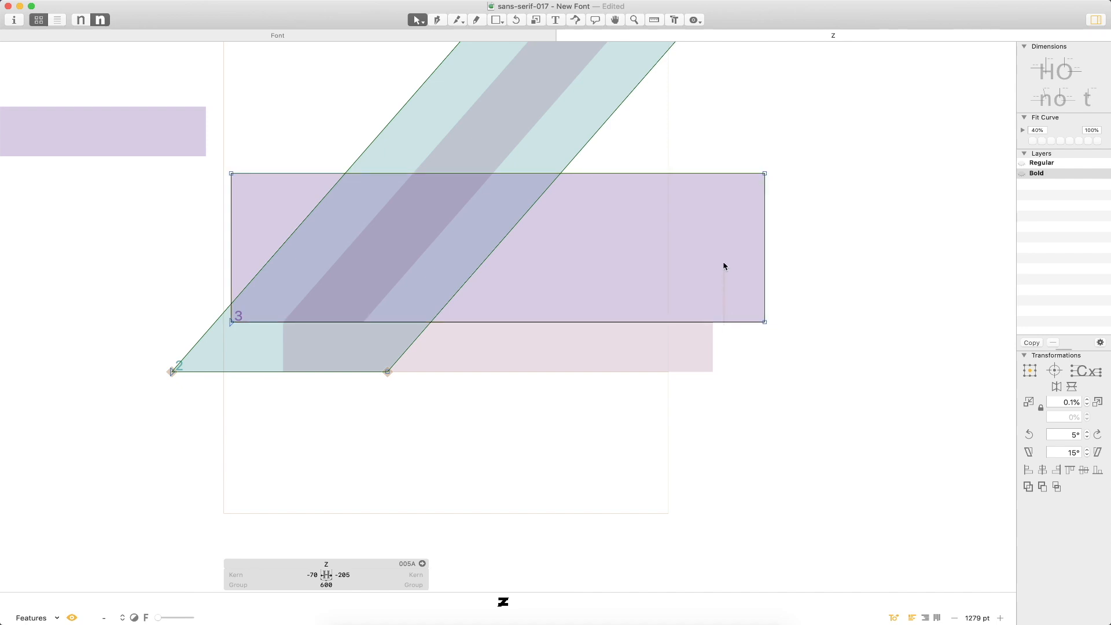
left_click_drag(683, 329, 678, 375)
left_click(637, 424)
- Preview the Bold Z filled at 500 pt
key("super+minus")
key("super+minus")
type("t")
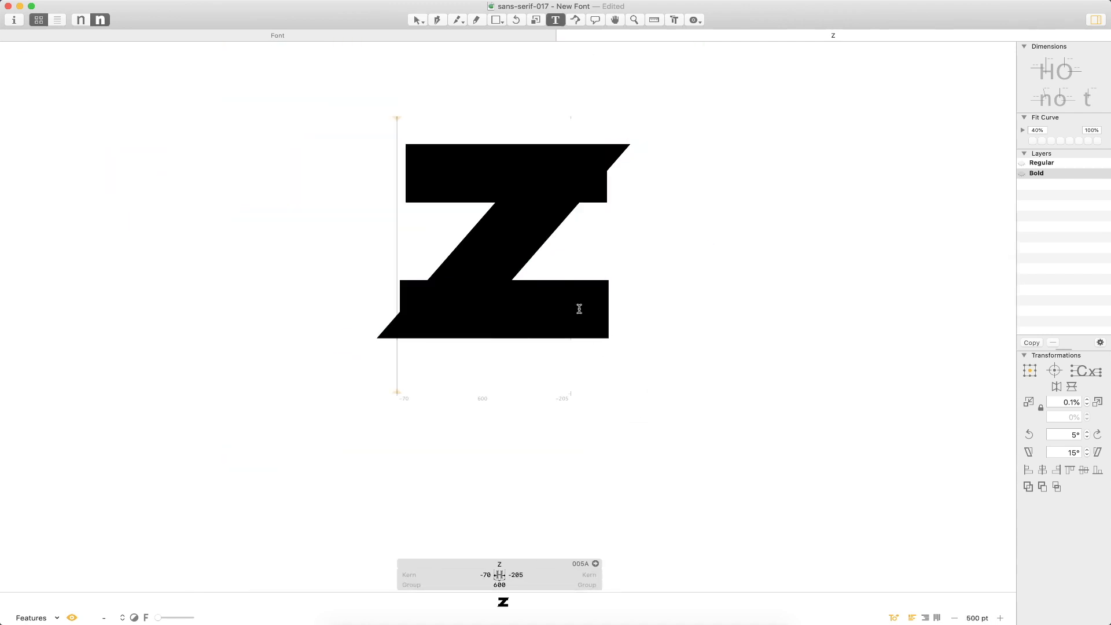
type("N")
key("BackSpace")
key("Escape")
key("z")
key("super+plus")
left_click_drag(675, 137, 260, 404)
key("space")
left_click_drag(432, 194, 428, 193)
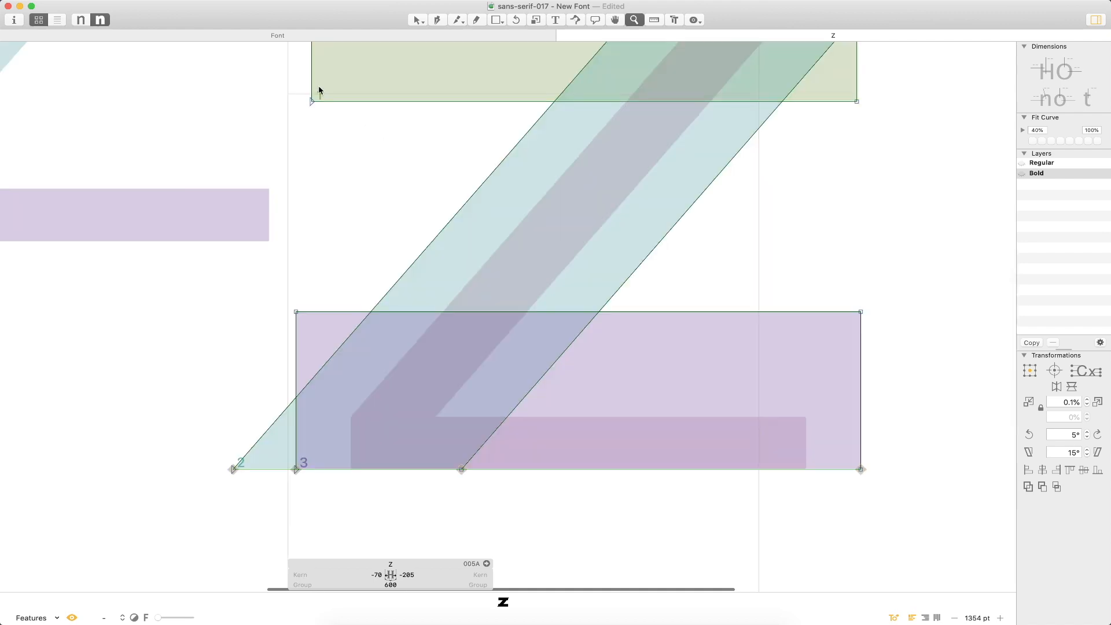
left_click(220, 0)
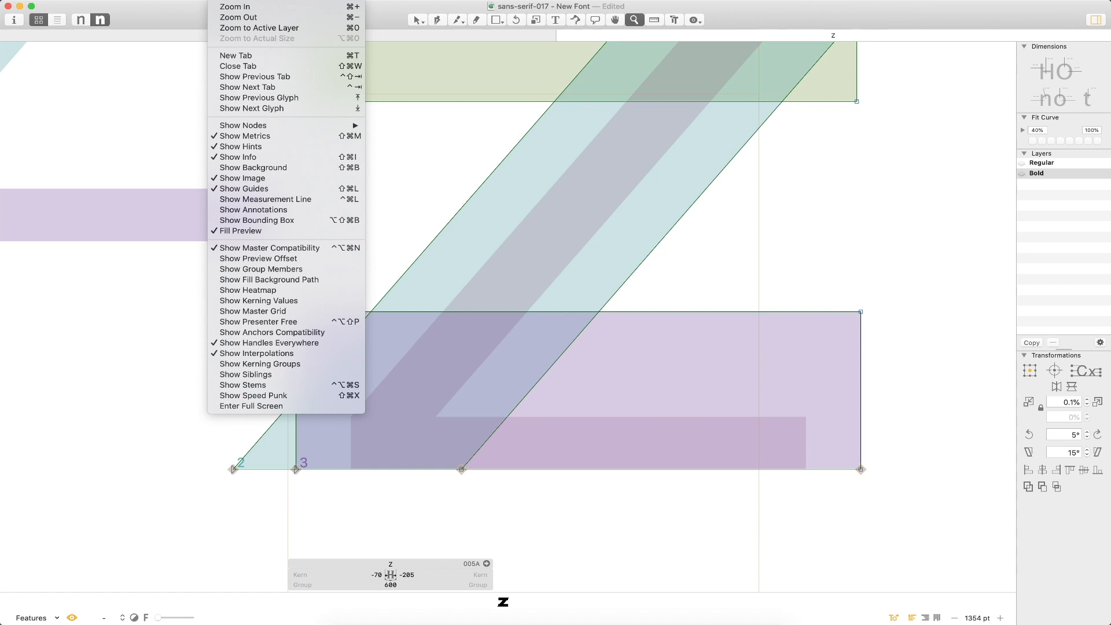
left_click(630, 247)
key("super+minus")
key("super+minus")
key("v")
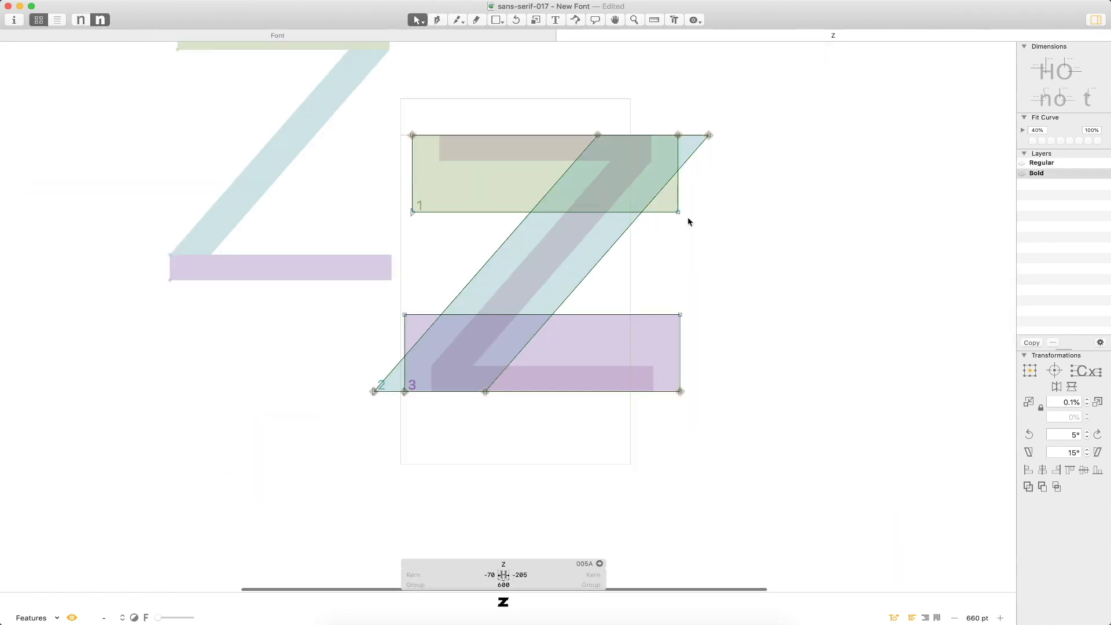
- Add a second Z beside the first and open the first one for editing at 330 pt
key("super+minus")
type("t")
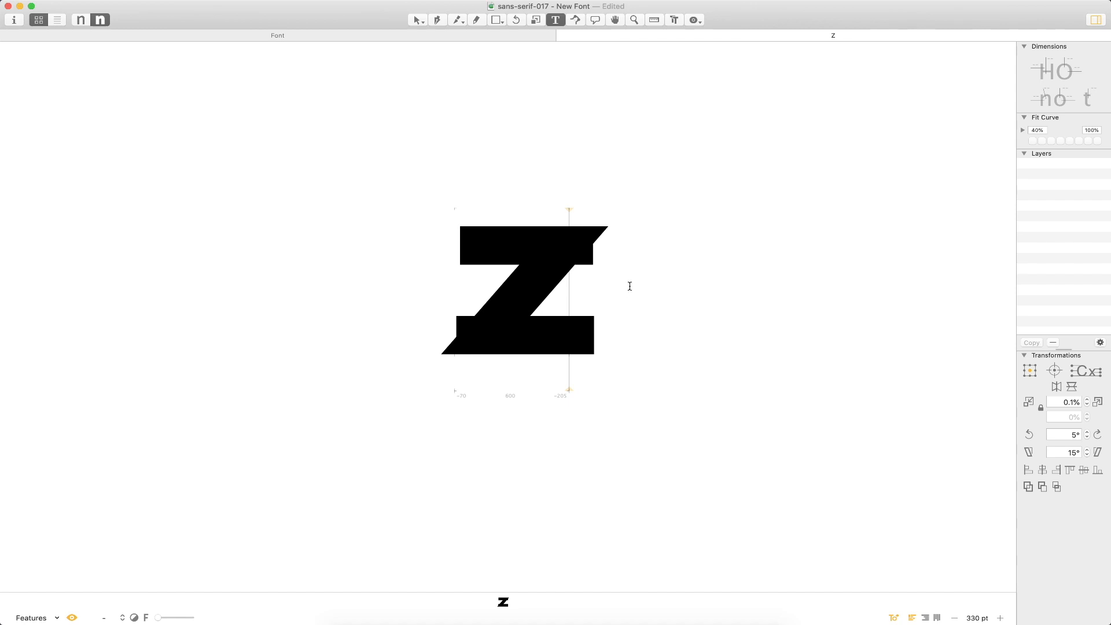
type("z")
key("Escape")
double_click(521, 278)
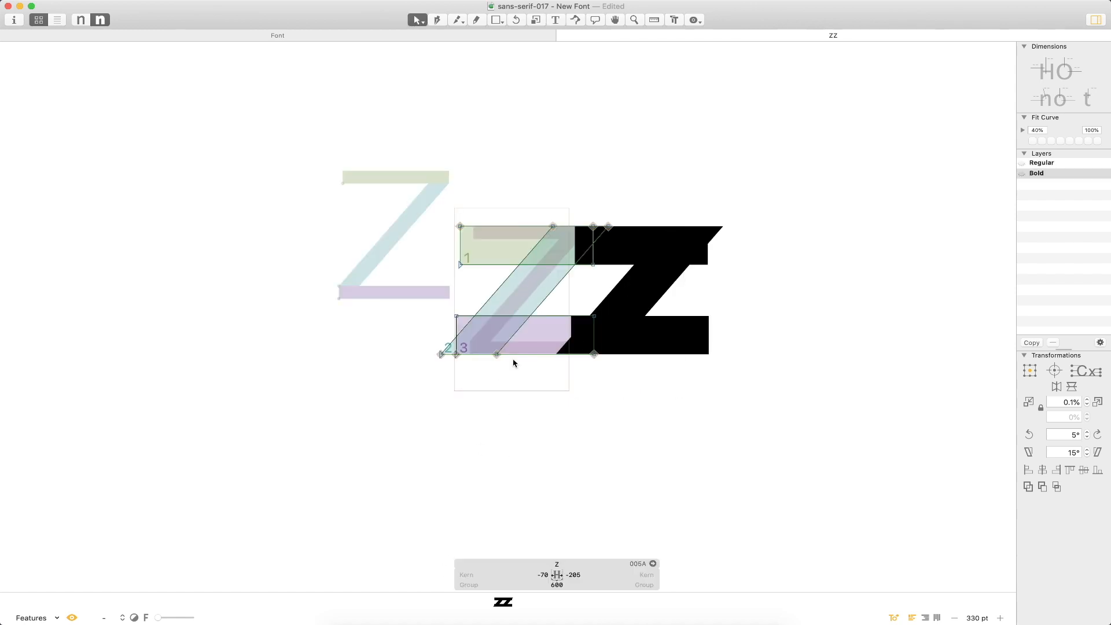
- Link the Z's left and right sidebearings to O and update the metrics in the Regular and Bold masters
left_click(516, 579)
key("super+1")
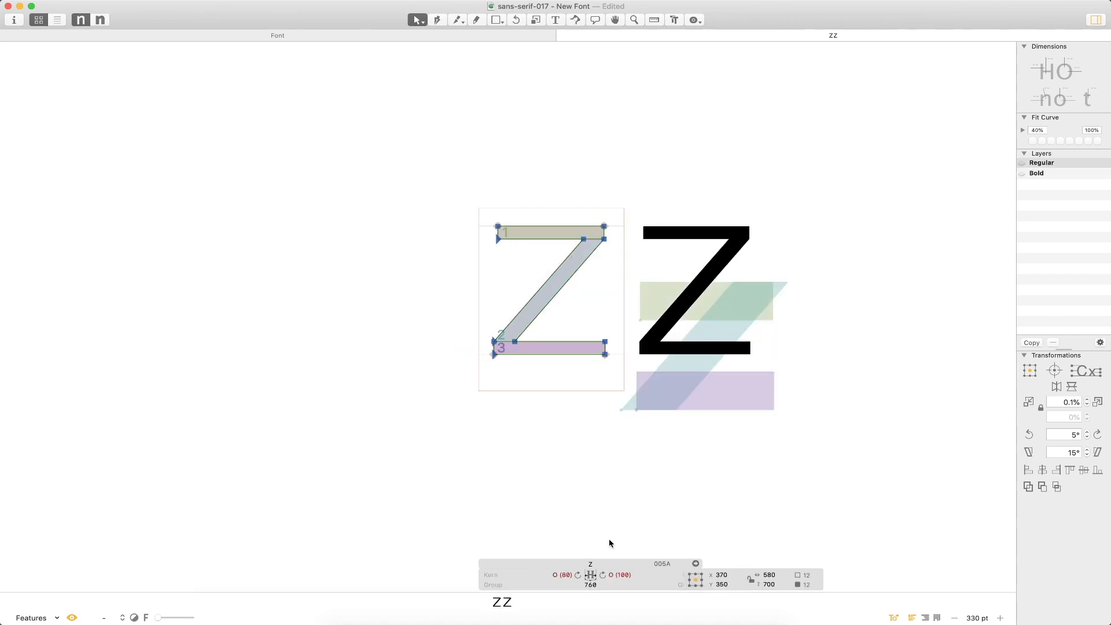
left_click(578, 574)
left_click(601, 574)
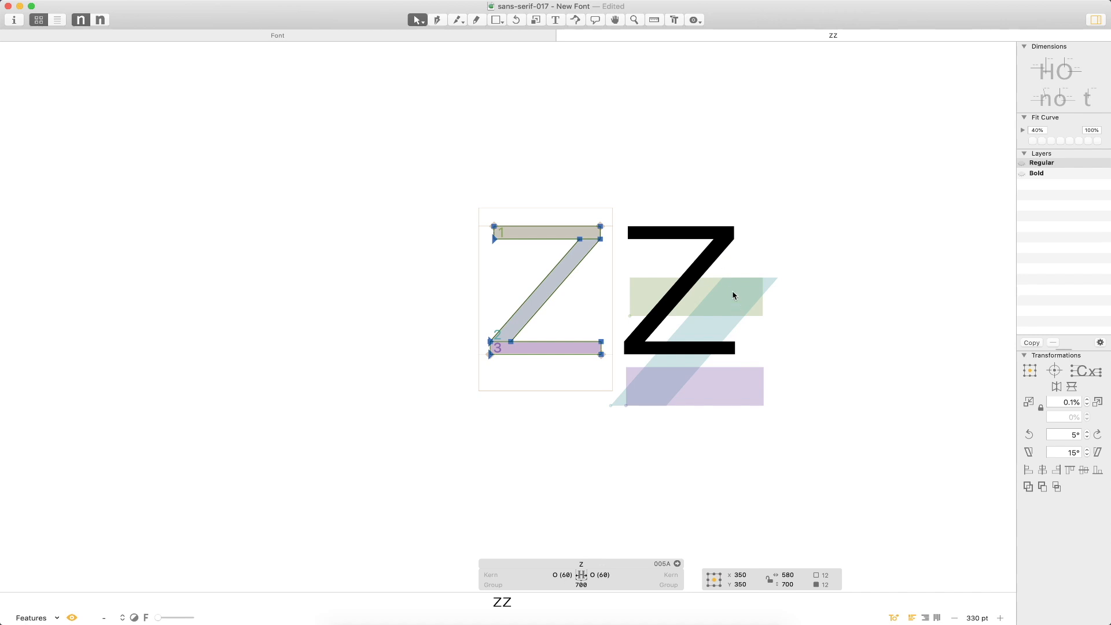
key("super+2")
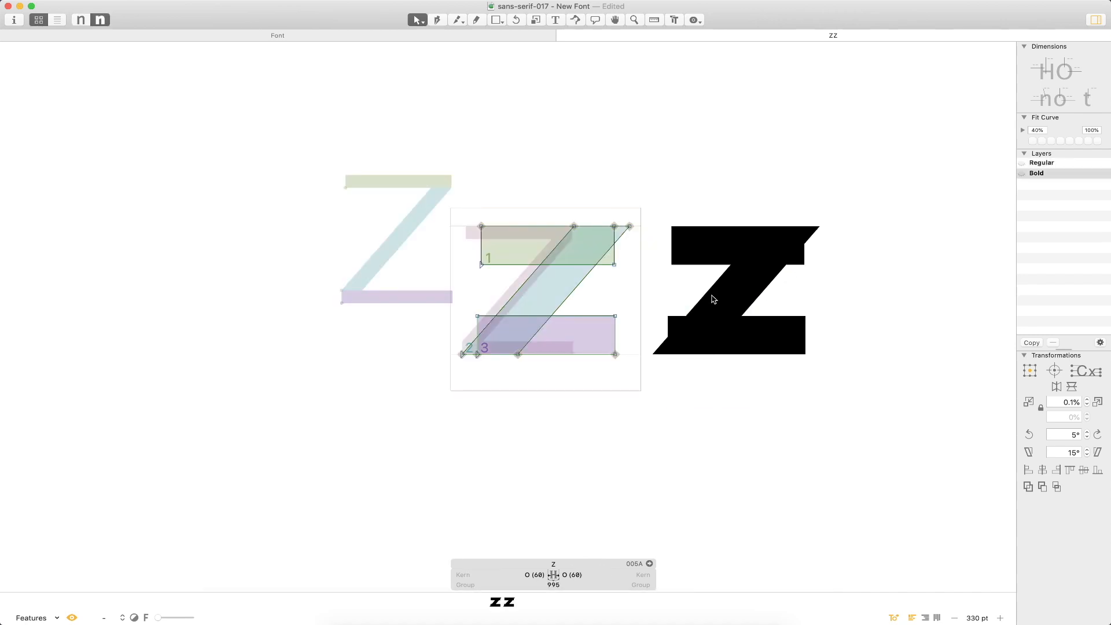
- Compare the pair of Zs between the Regular and Bold masters
key("super+1")
key("super+2")
key("super+1")
key("super+2")
key("super+1")
key("super+2")
- Move the diagonal's two top nodes down to the top bar's lower edge, aligned with the bar's right end
key("super+space")
left_click_drag(711, 169, 410, 386)
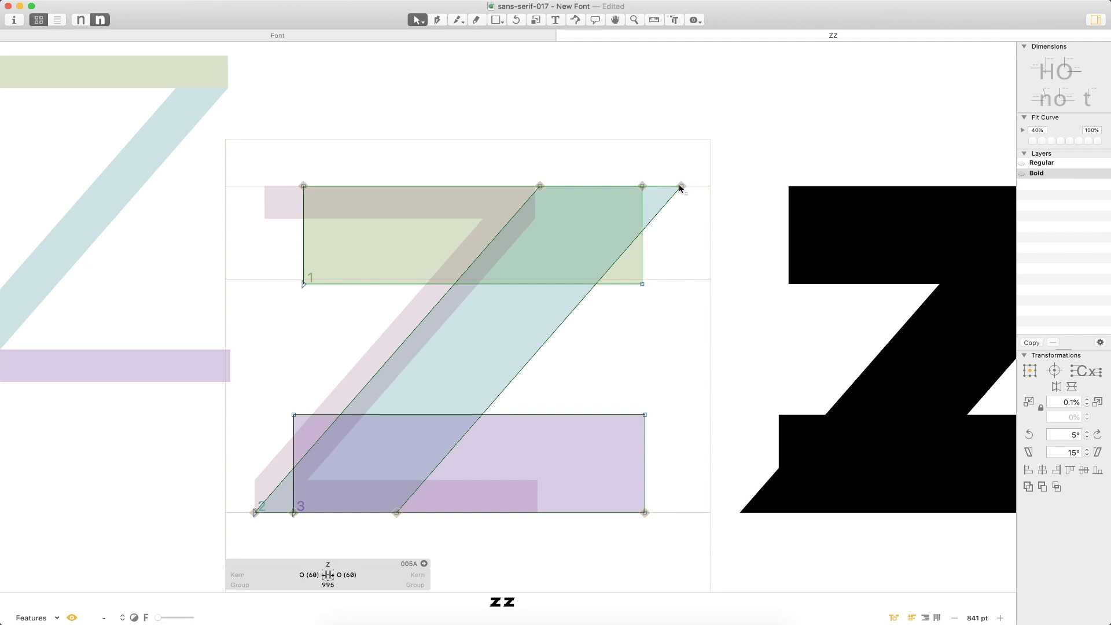
key("super+minus")
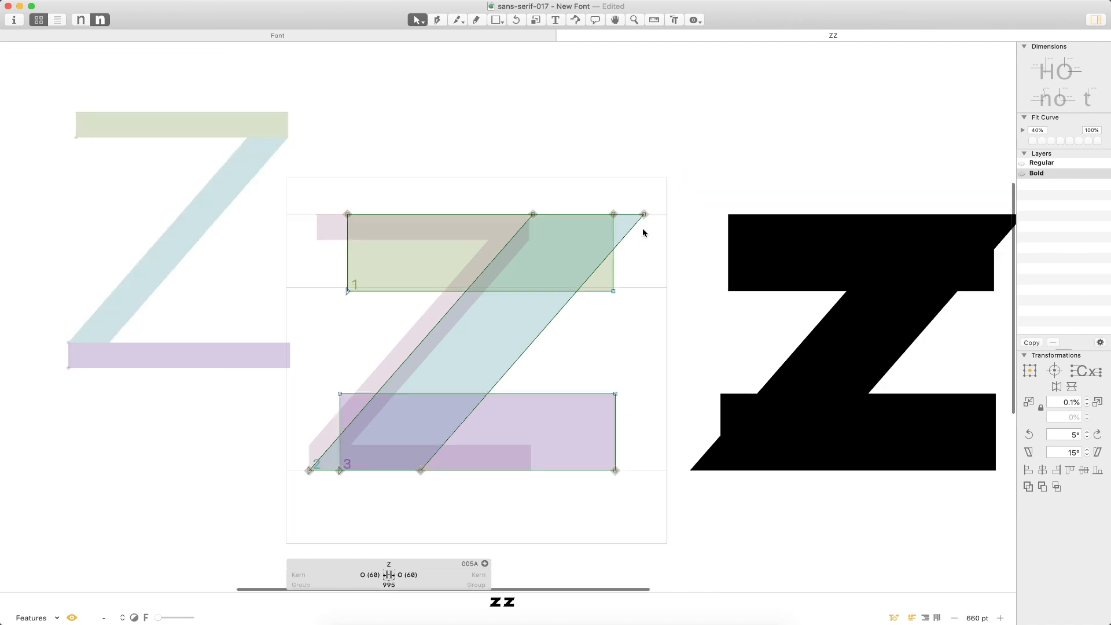
left_click_drag(680, 199, 512, 220)
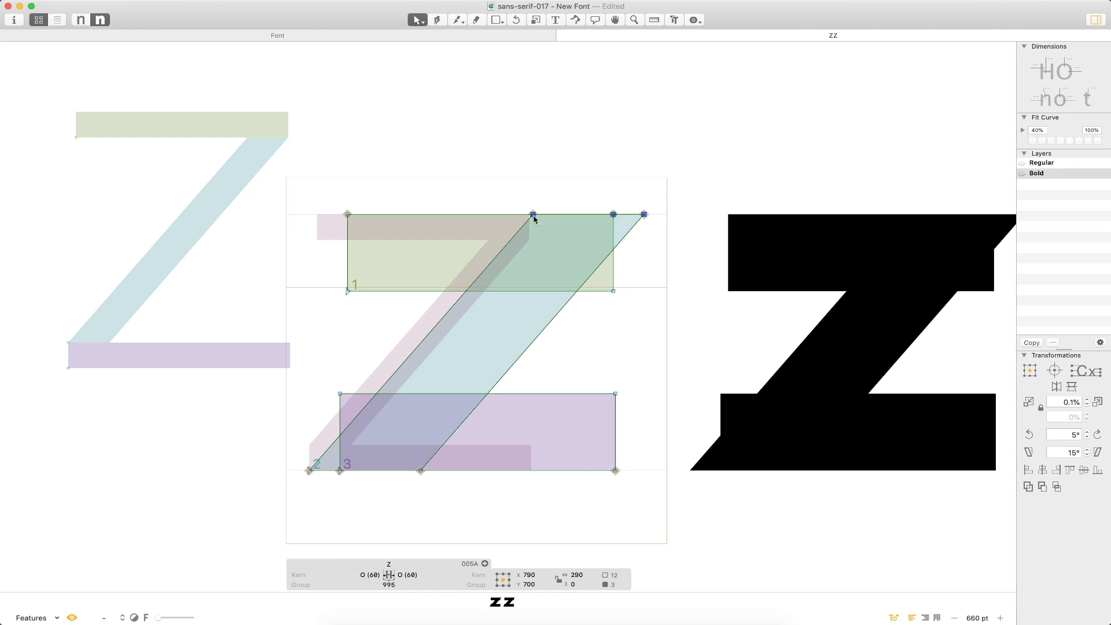
left_click(643, 214)
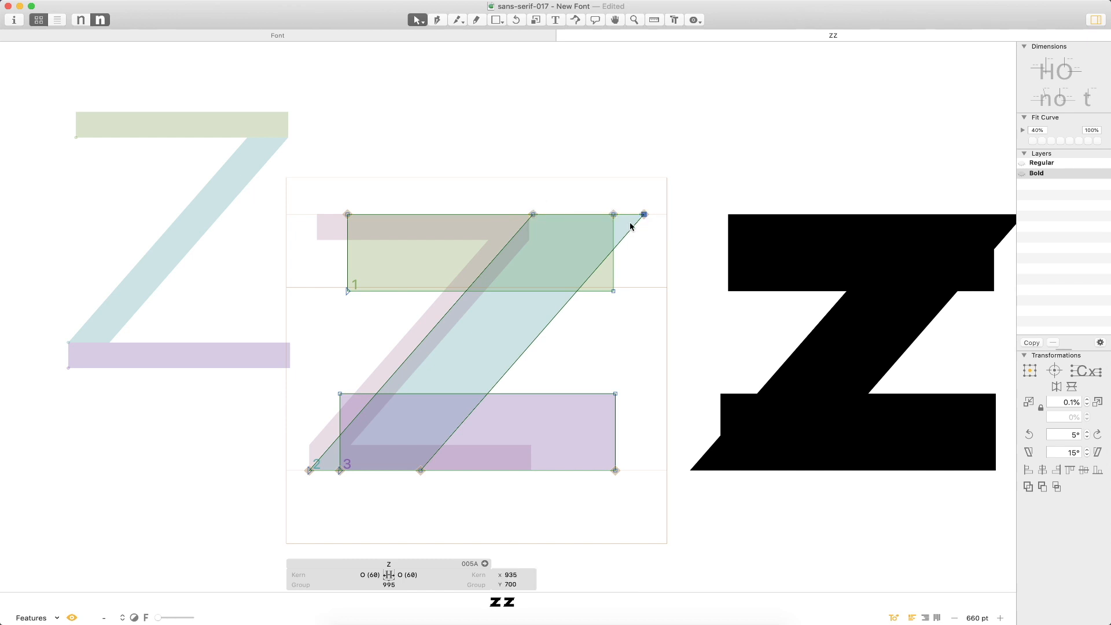
left_click_drag(694, 183, 631, 243)
left_click(533, 214, "shift")
mouse_move(532, 214)
left_mouse_down()
mouse_move(466, 292)
mouse_move(501, 292)
left_mouse_up()
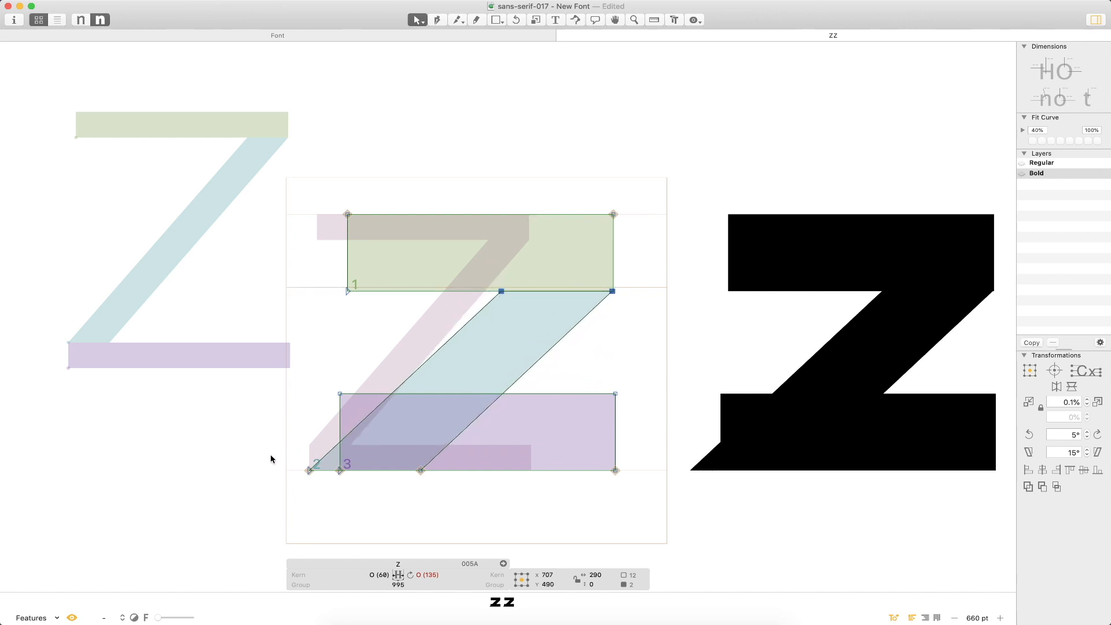
left_click_drag(271, 456, 320, 491)
left_click(421, 469, "shift")
left_click_drag(423, 472, 452, 397)
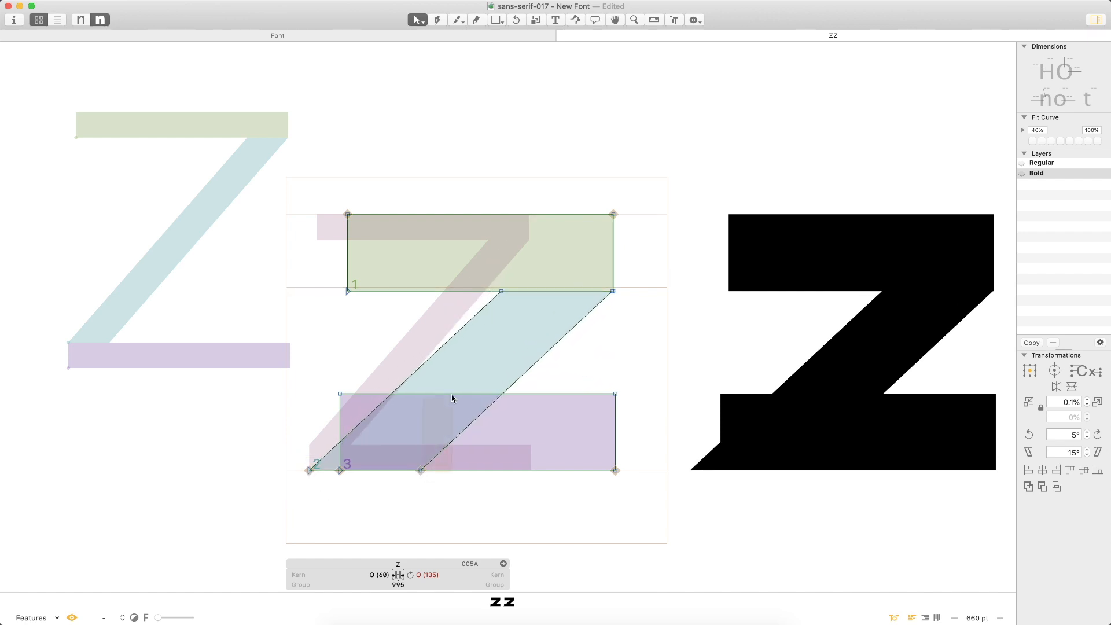
left_click_drag(289, 447, 356, 490)
left_click(421, 471, "shift")
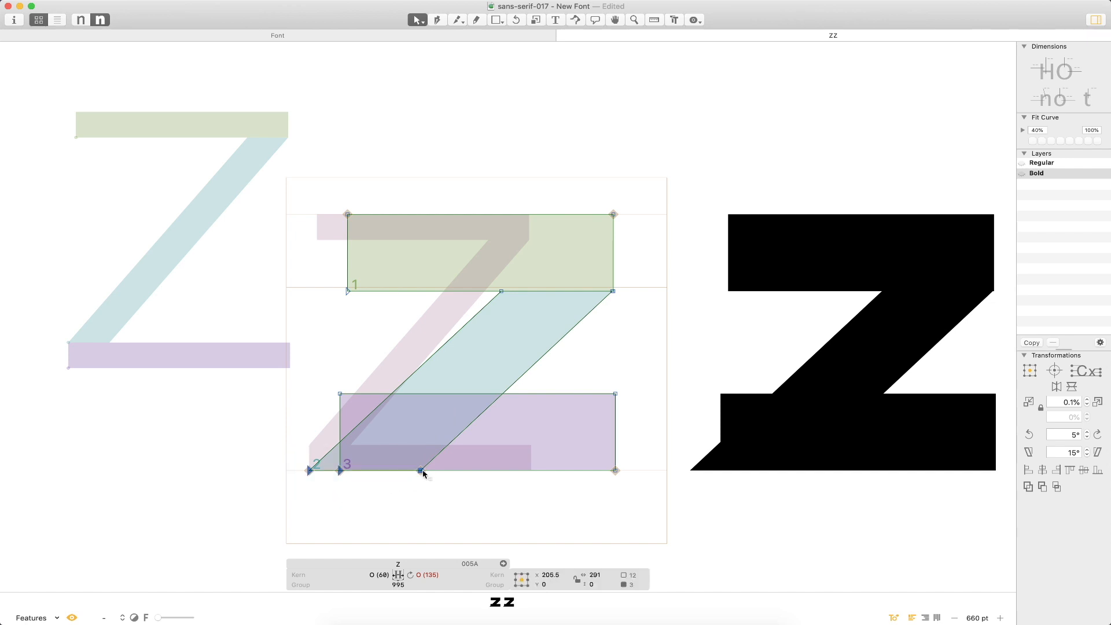
left_click_drag(421, 471, 455, 390)
key("super+z")
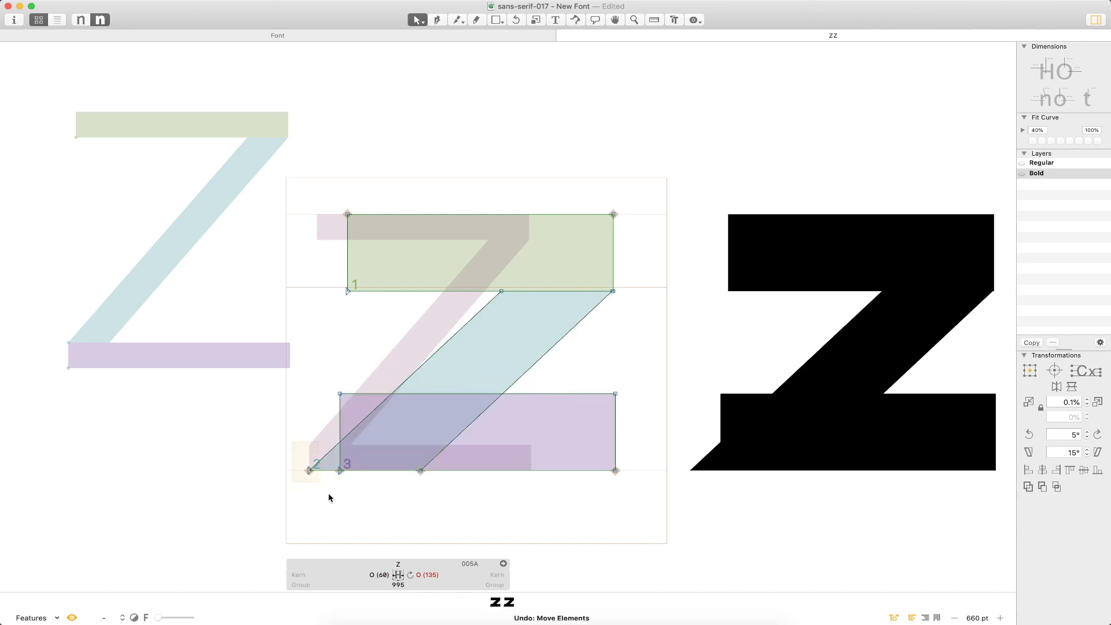
left_click(421, 470, "shift")
left_click_drag(266, 434, 328, 499)
left_click(420, 471, "shift")
left_click(436, 446)
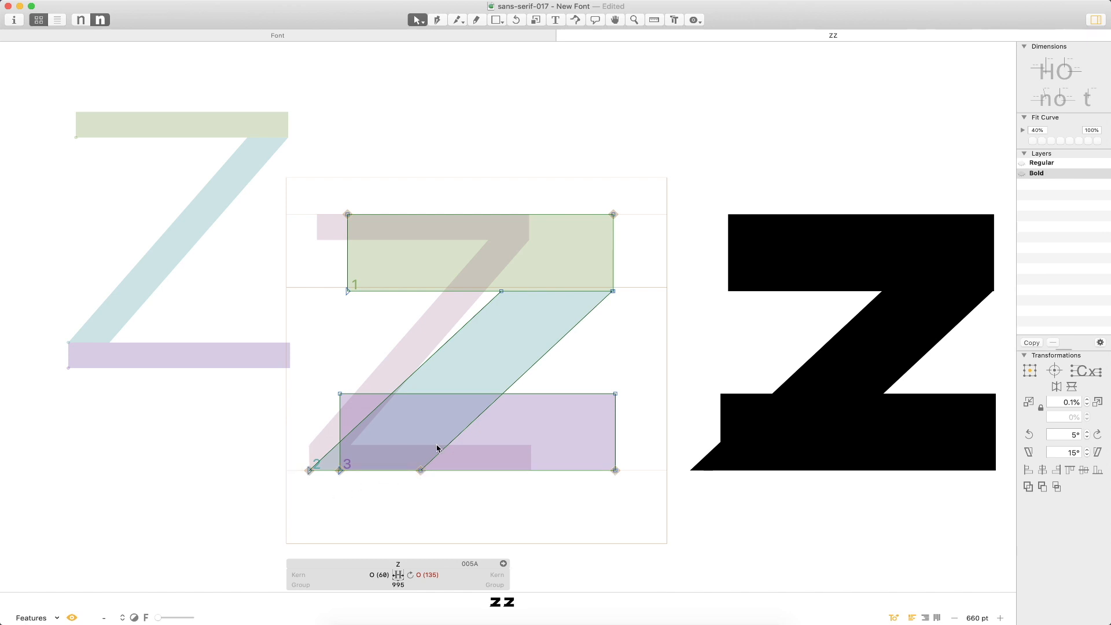
- Move the diagonal's two bottom nodes up to the bottom bar's upper edge, aligned with the bar's left end
left_click(421, 470)
left_click(309, 471, "shift")
left_click_drag(309, 471, 341, 394)
left_click(327, 414)
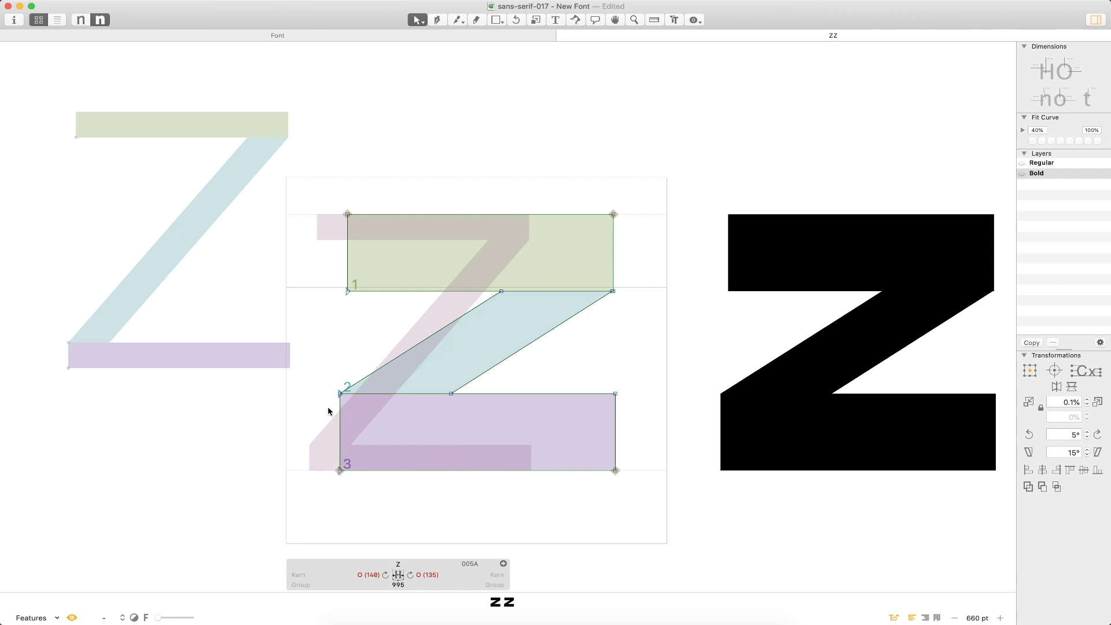
key("super+minus")
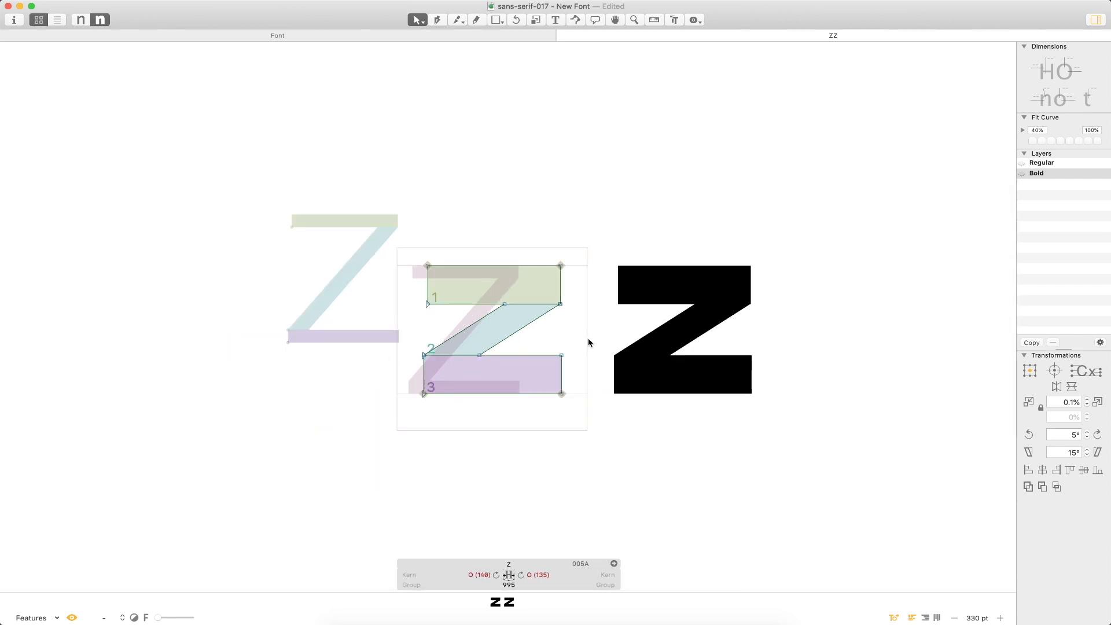
- Move the Z diagonal's upper-left node left to X 512 along the top bar's lower edge
left_click(504, 305)
key("shift+Left")
key("shift+Left")
key("shift+Left")
key("shift+Left")
key("shift+Left")
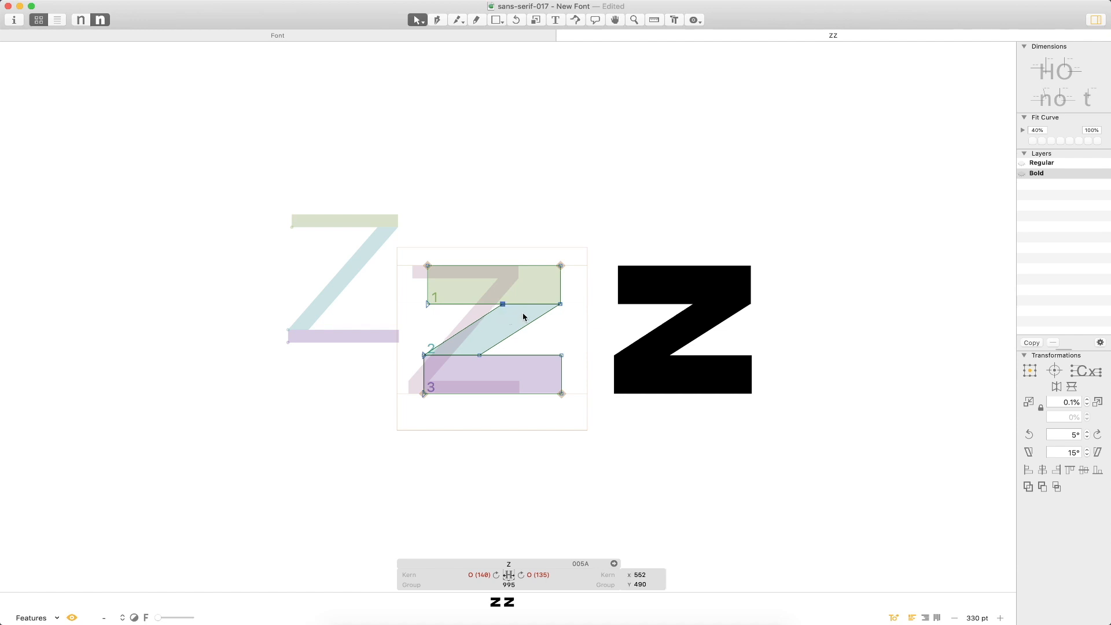
- Move the Z diagonal's lower-right node right to X 481 along the bottom bar's upper edge
left_click(480, 354)
key("shift+Right")
key("shift+Right")
key("shift+Right")
key("shift+Right")
key("shift+Right")
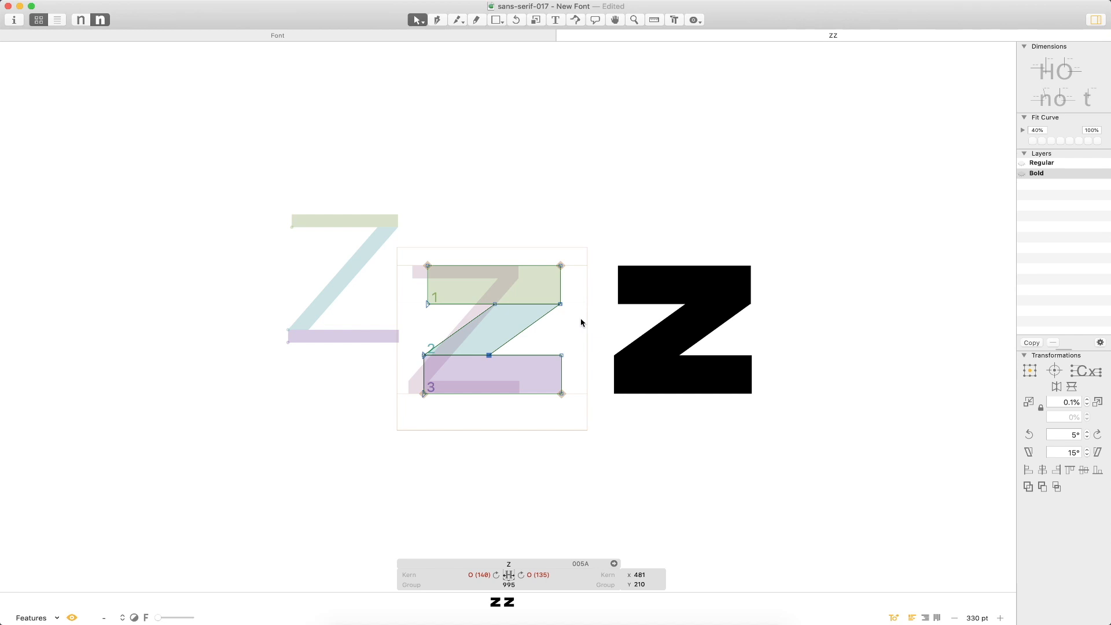
- Compare the thickened pair of Zs in the Bold master with the Regular master
left_click(582, 325)
key("t")
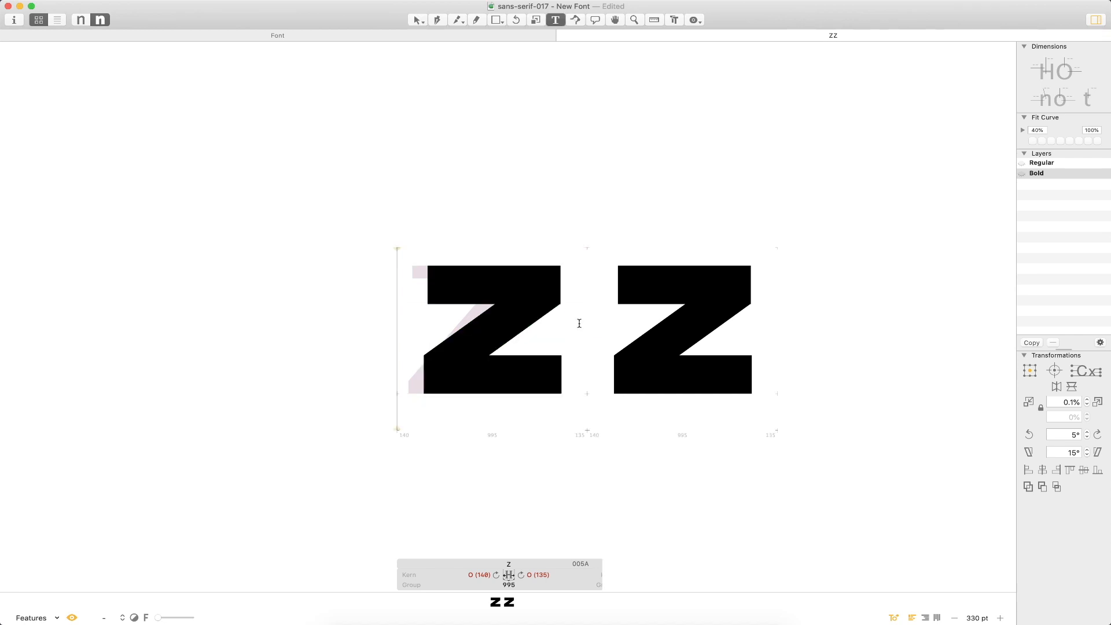
key("super+1")
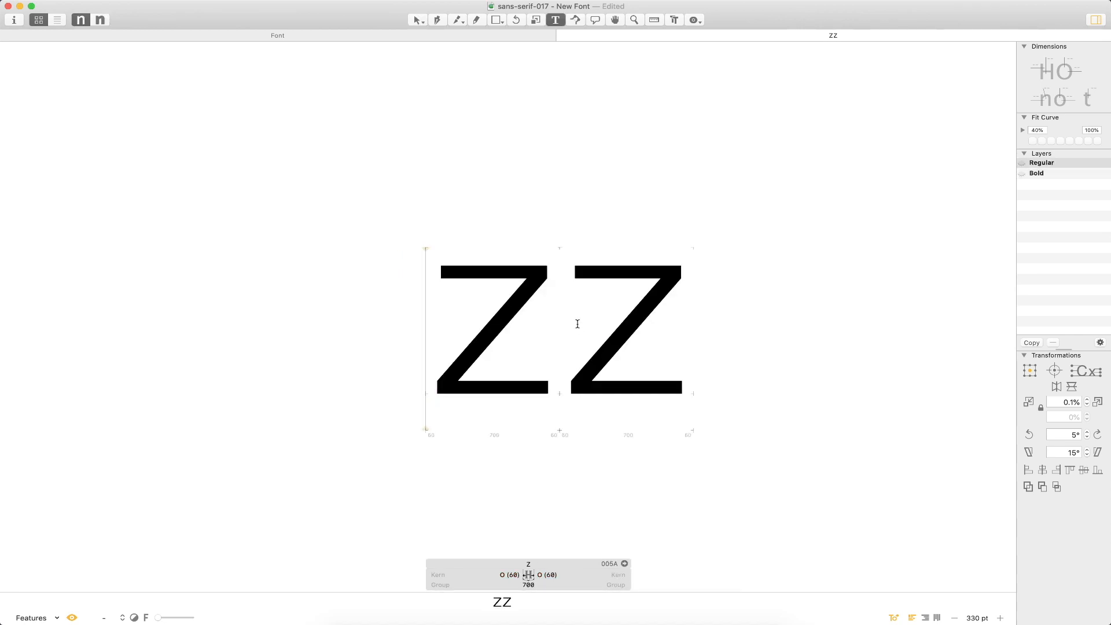
key("super+2")
key("Escape")
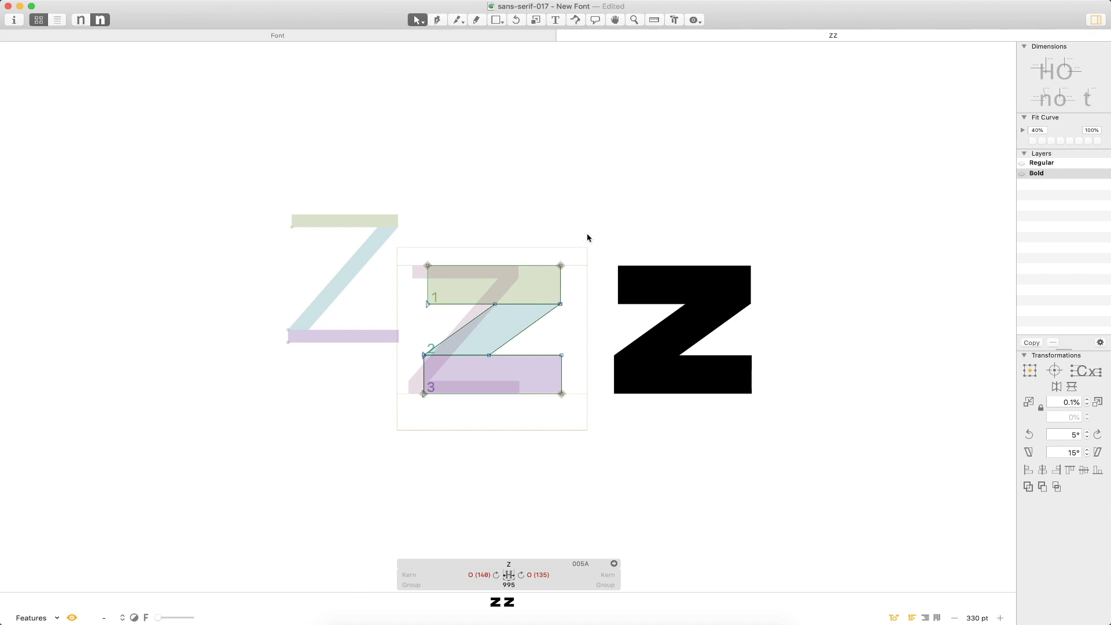
- Insert an N before the two Zs for comparison
left_click_drag(588, 238, 371, 407)
type("t")
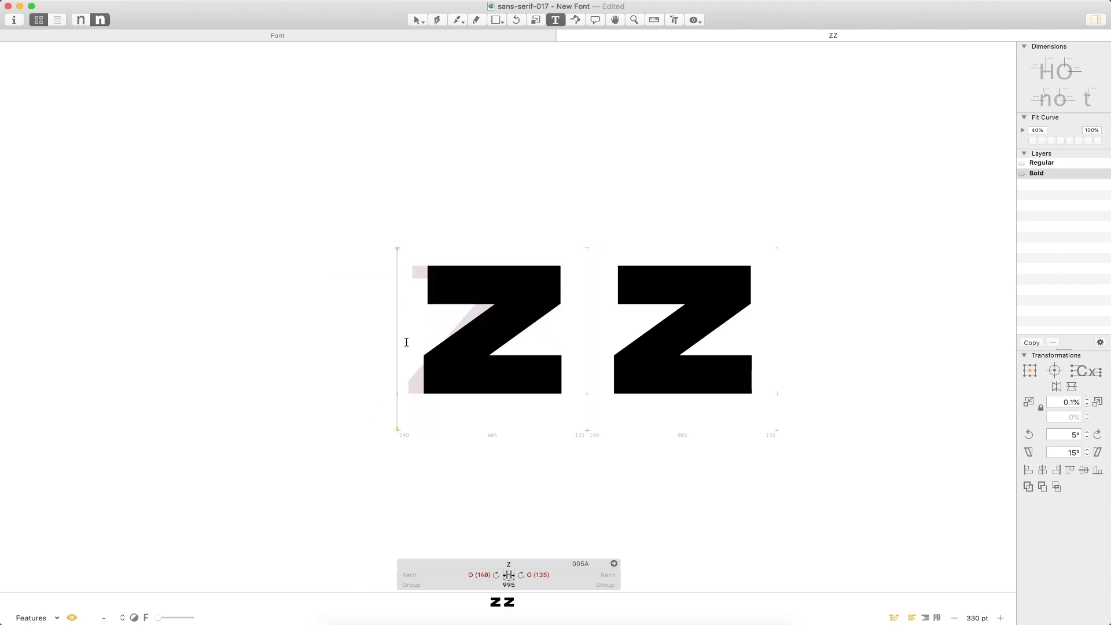
type("N")
key("Escape")
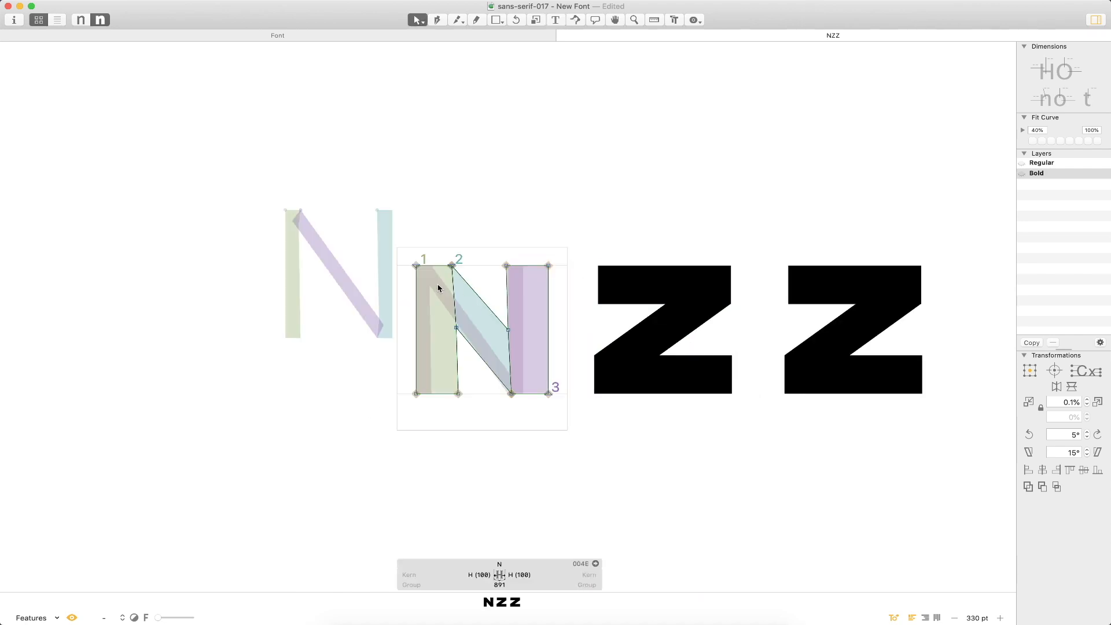
- Paste copies of the N's two stems over the Bold Z, shifted right 60 units to compare widths, and delete them
double_click(457, 377)
double_click(506, 298, "shift")
key("super+c")
double_click(664, 234)
key("super+v")
key("shift+Right")
key("shift+Right")
key("shift+Right")
key("shift+Right")
key("shift+Right")
key("shift+Right")
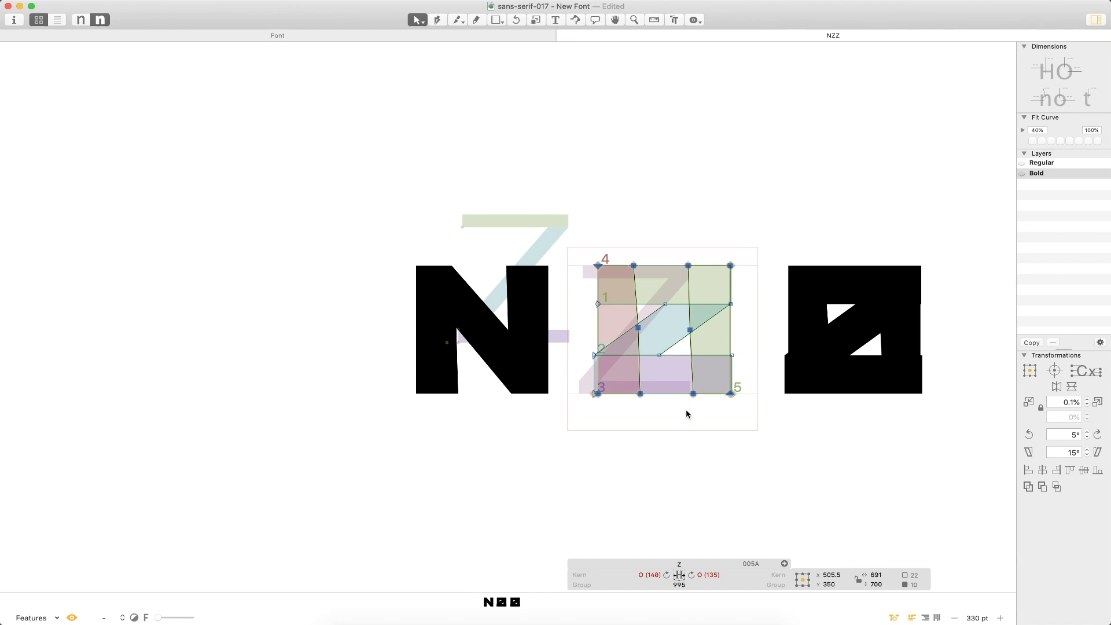
key("XF86AudioRaiseVolume")
key("BackSpace")
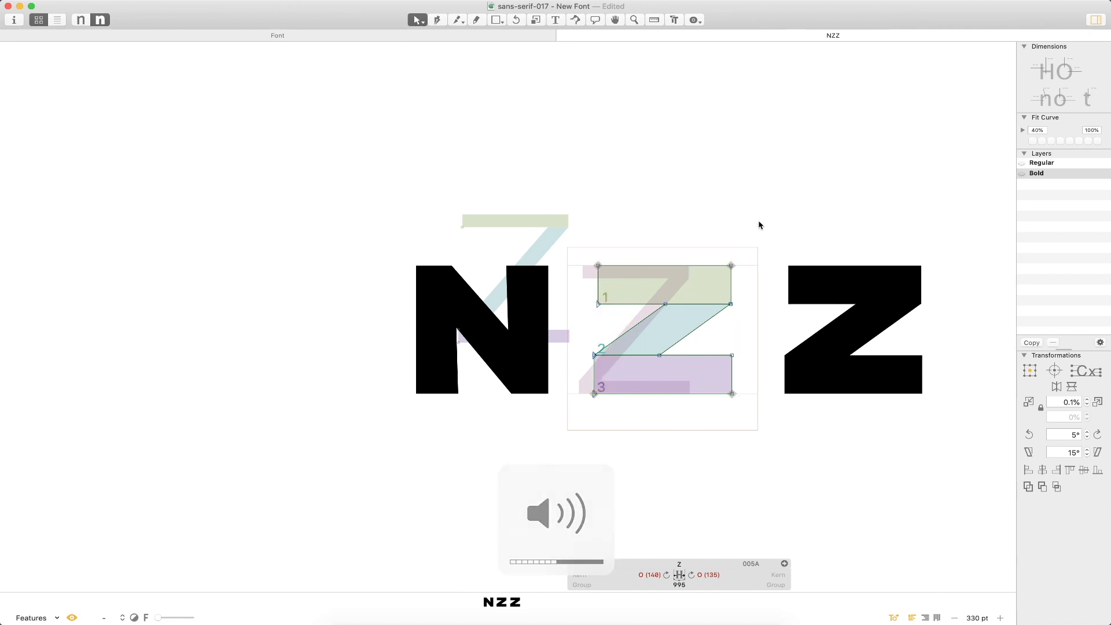
- Narrow the Bold Z by moving its right-side nodes left 20 units and its left-side nodes right 30 units
left_click_drag(758, 225, 674, 431)
key("shift+Left")
key("shift+Left")
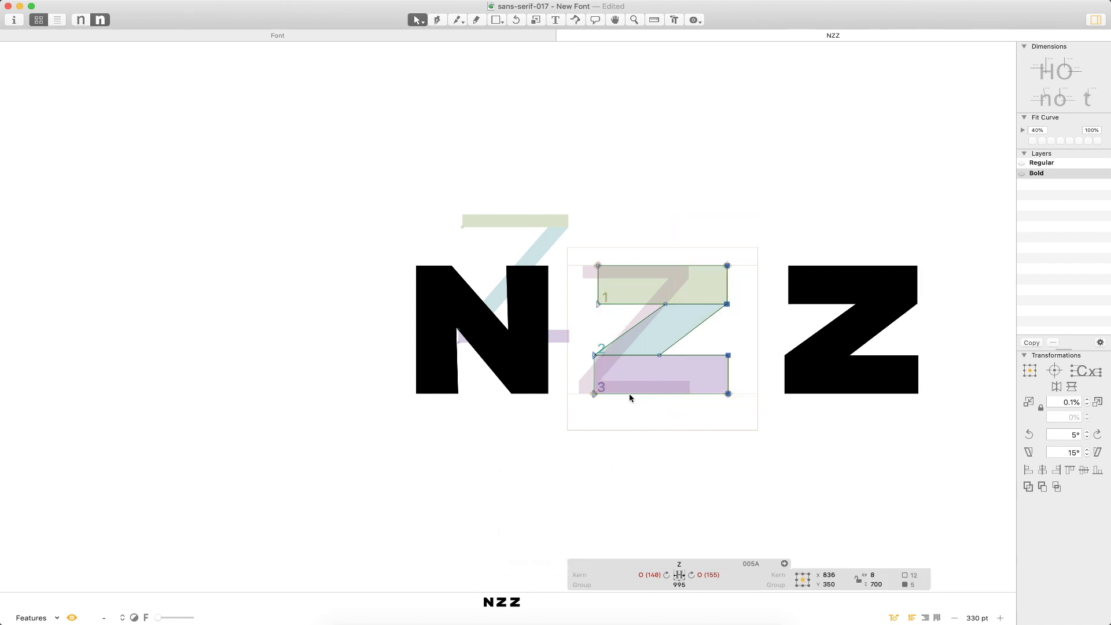
left_click_drag(579, 244, 603, 455)
key("shift+Right")
key("shift+Right")
key("shift+Right")
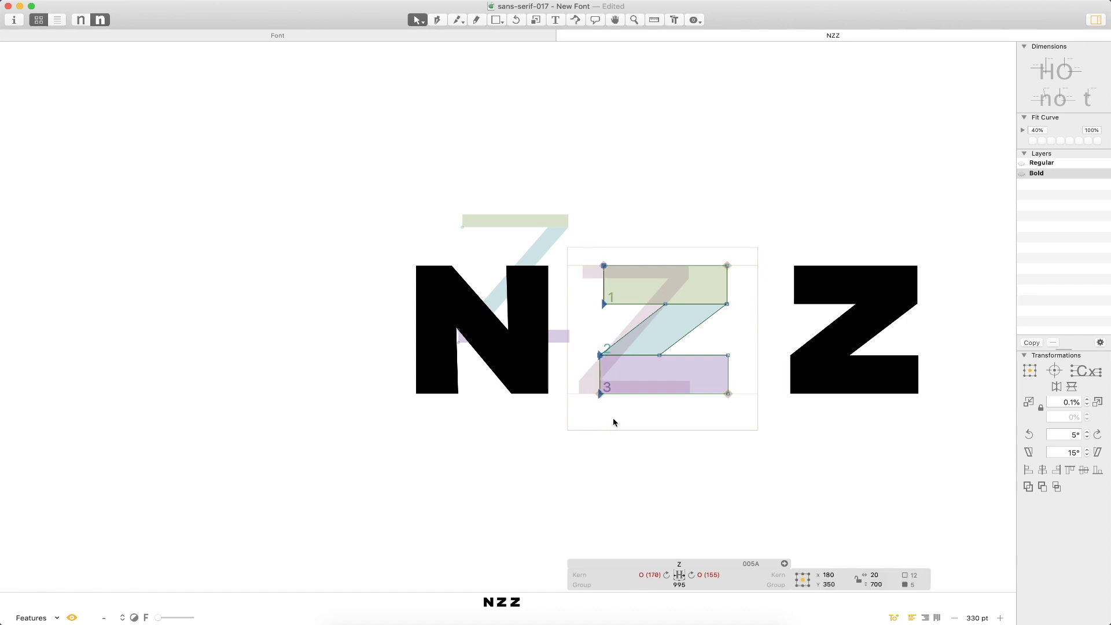
- Thicken the diagonal slightly by nudging its upper-left node left and its lower-right node right to X 491
left_click(664, 307)
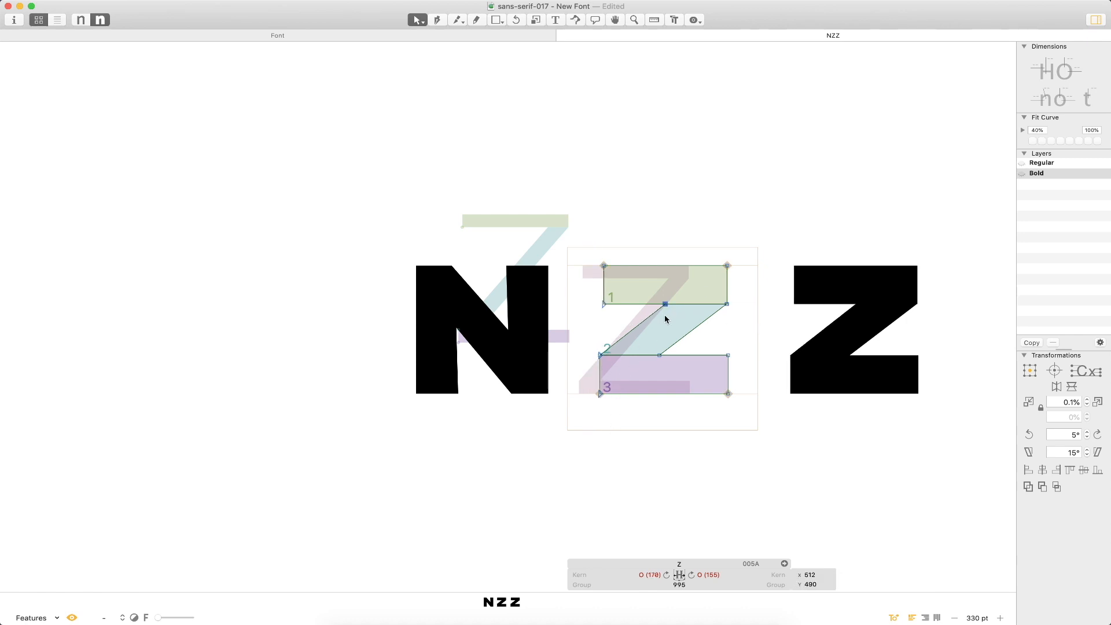
left_click(661, 355)
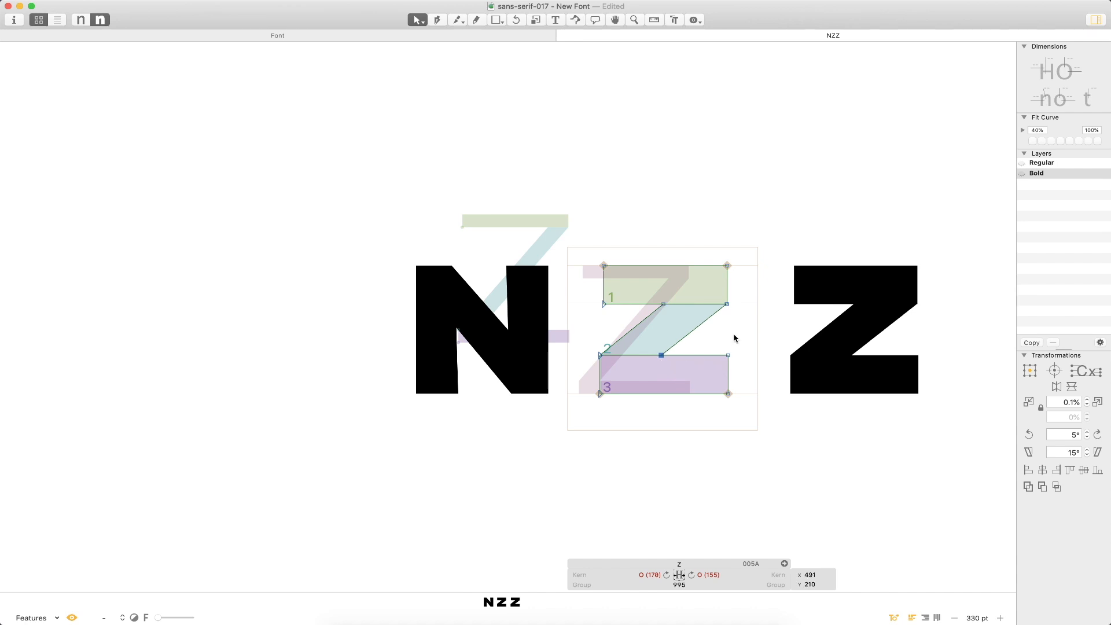
- Update the Bold Z's left and right sidebearings to match the linked O metrics
scroll(723, 338, "down", 5)
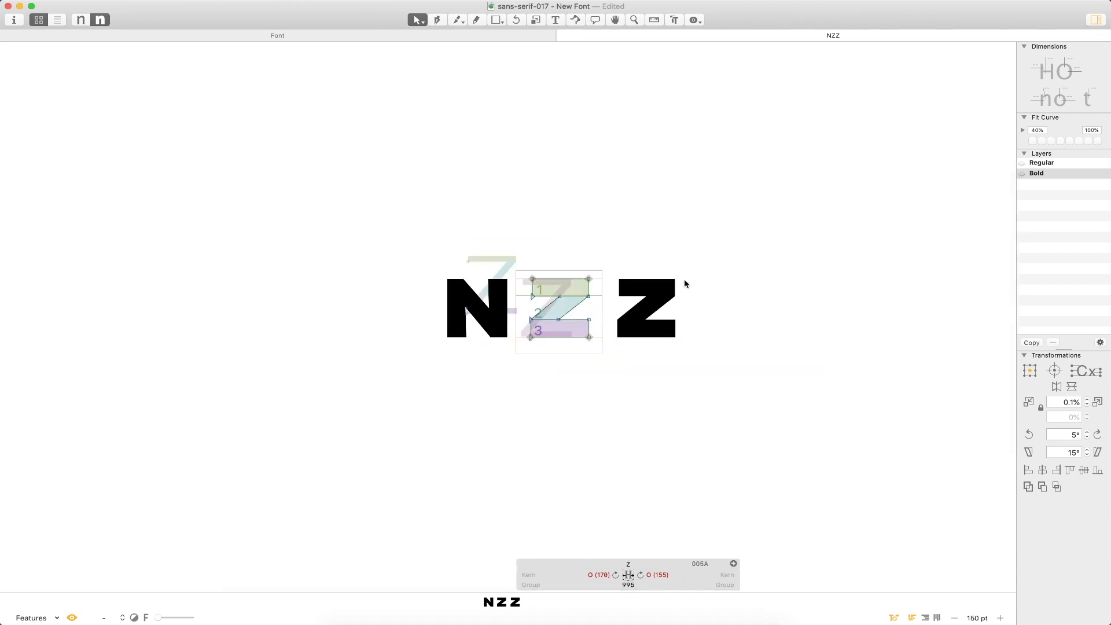
key("t")
left_click(616, 573)
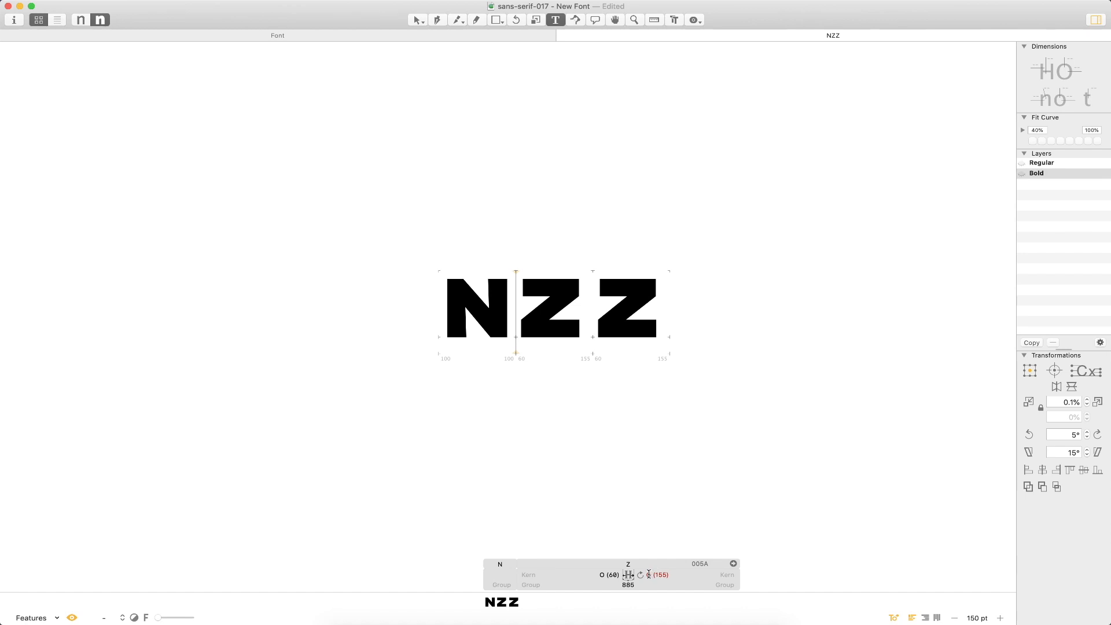
left_click(639, 574)
key("Escape")
key("space")
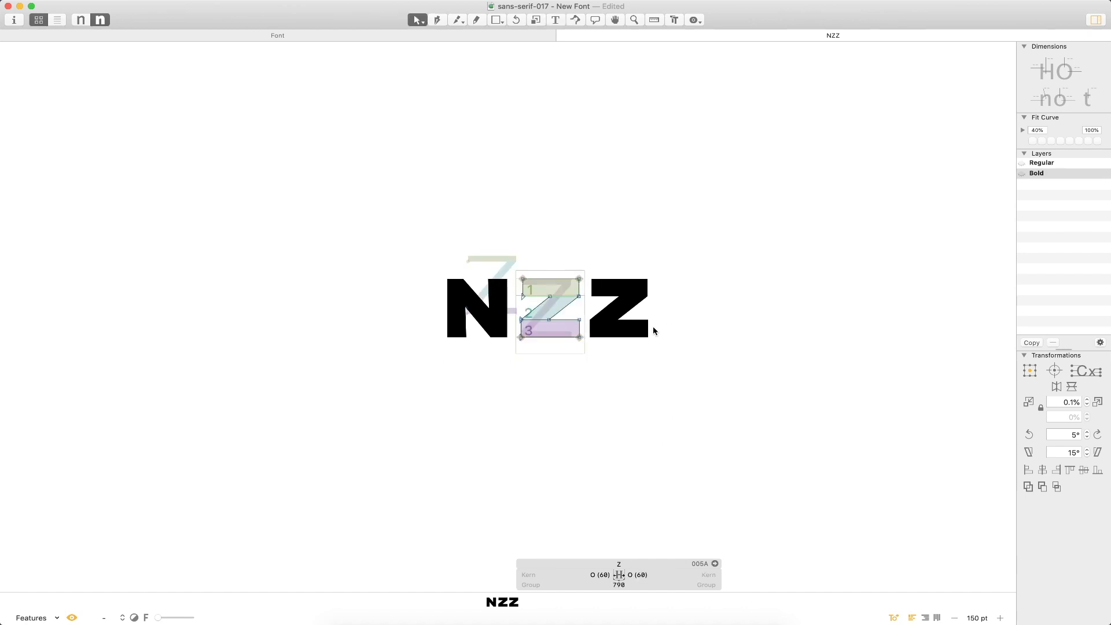
- Link the Z's left and right sidebearings to H and update the metrics in the Regular master
key("t")
left_click(577, 579)
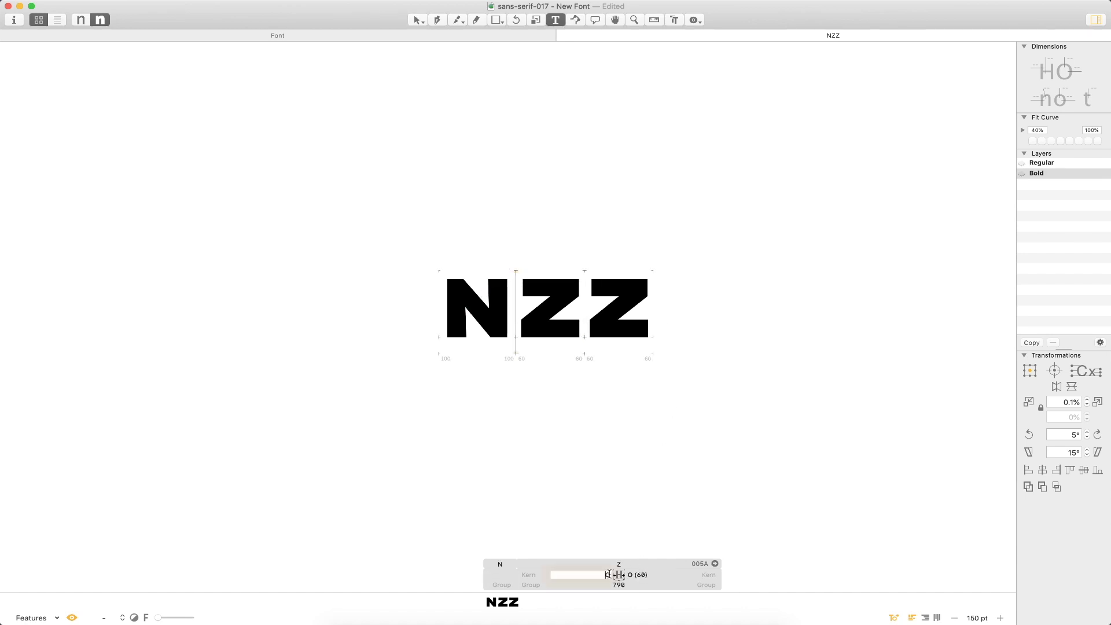
key("Return")
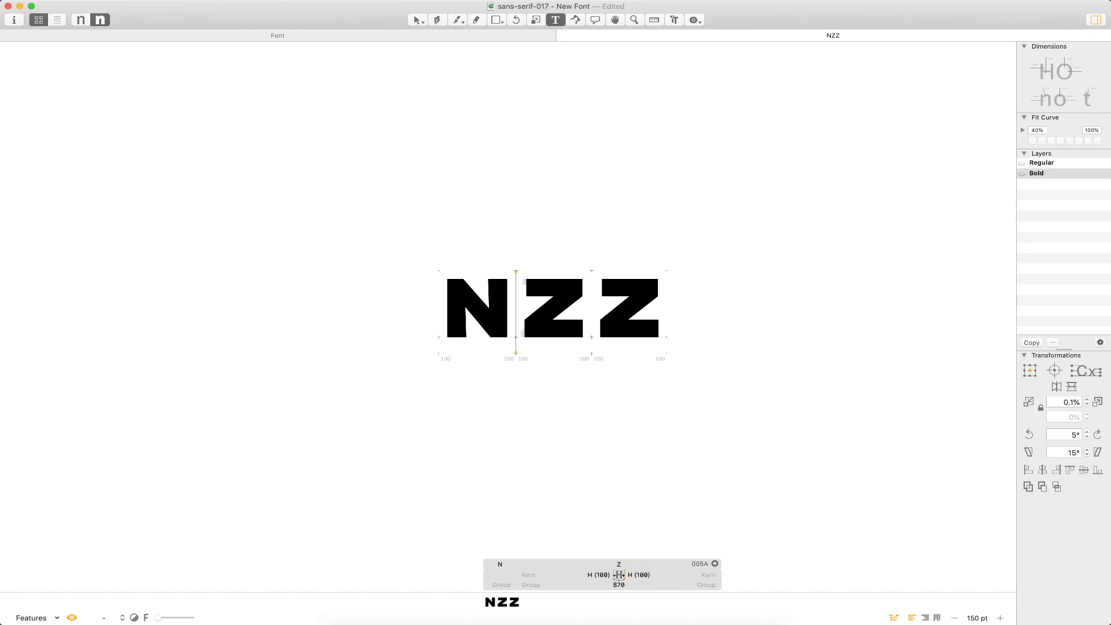
left_click(717, 301)
key("super+1")
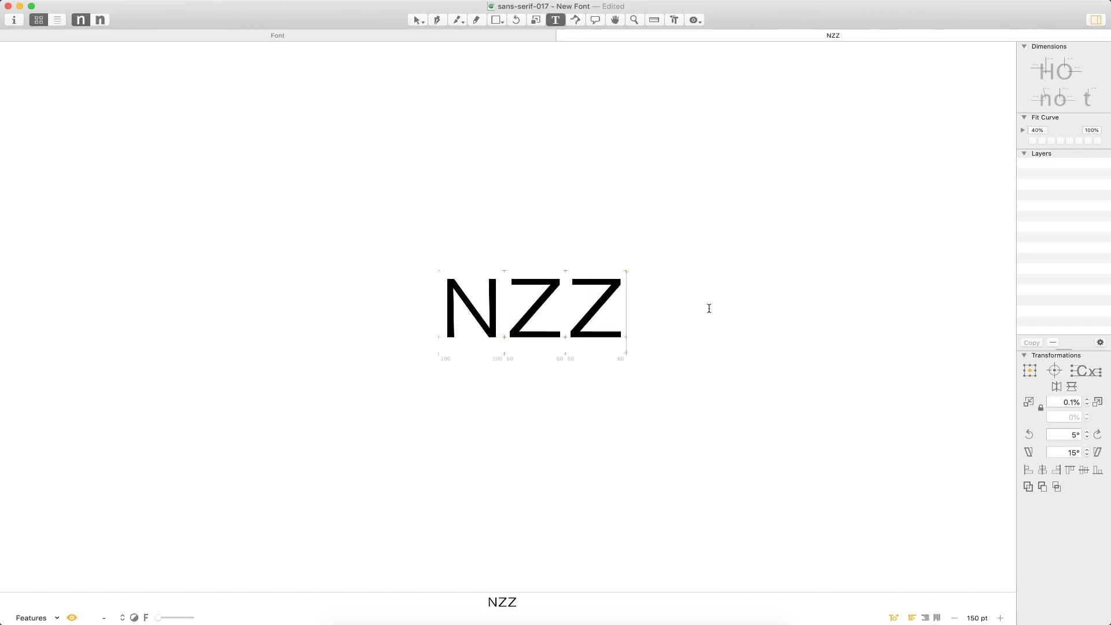
left_click(558, 301)
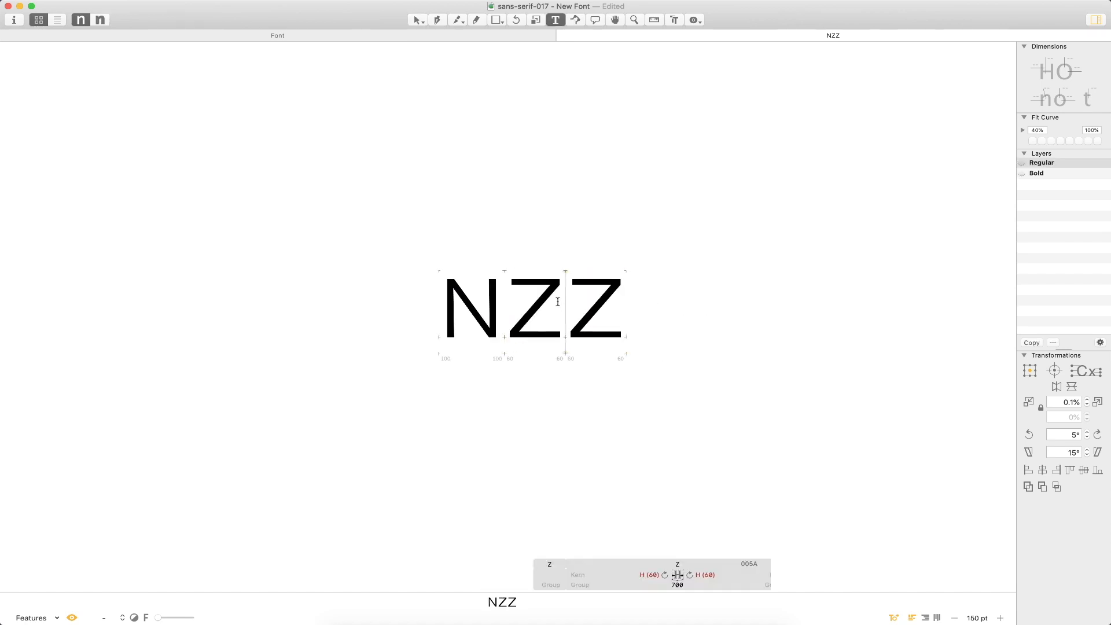
left_click(665, 574)
left_click(692, 574)
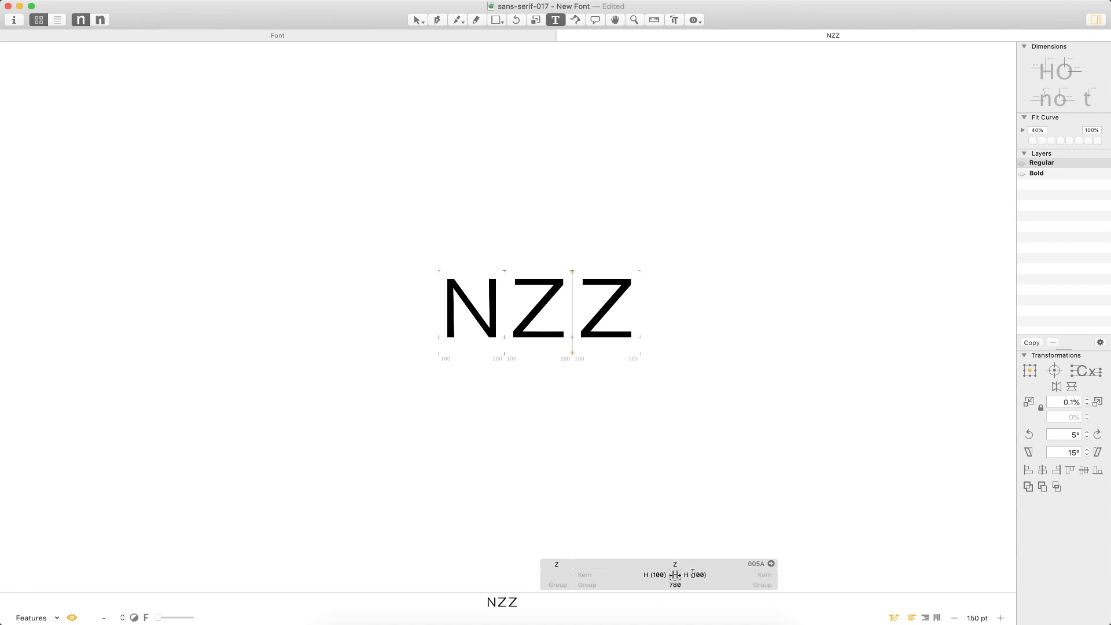
- Compare the NZZ sample repeatedly between the Regular and Bold masters
left_click(689, 312)
key("super+2")
key("super+1")
key("super+2")
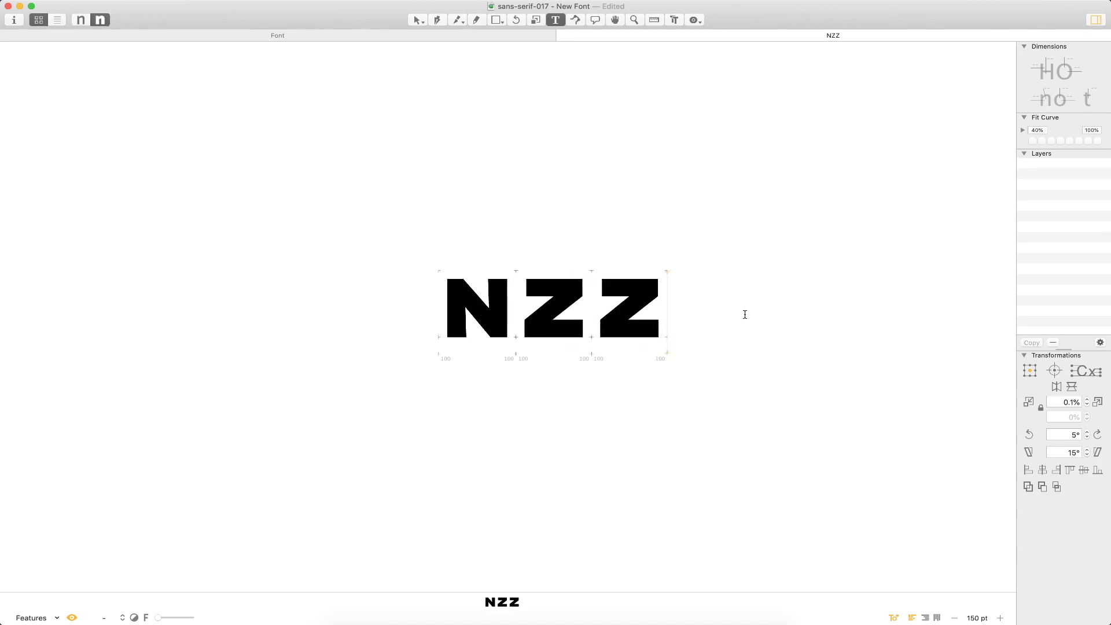
key("super+1")
key("super+2")
key("super+1")
key("super+2")
key("Escape")
- Examine the Bold Z up close at the corners where the diagonal meets the top and bottom bars
key("z")
left_click_drag(682, 238, 444, 395)
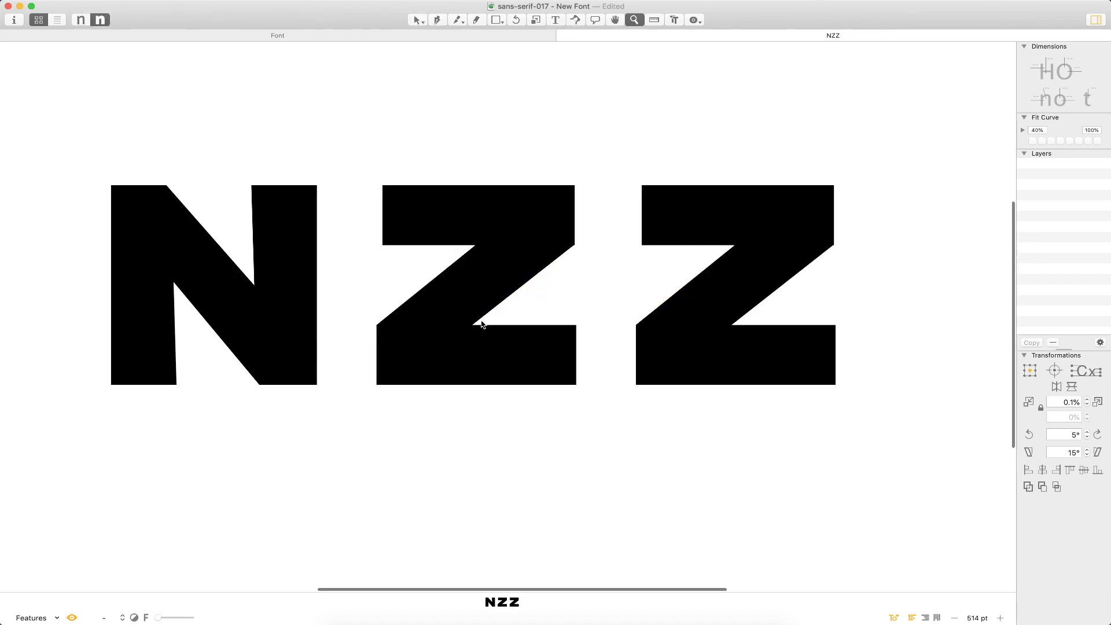
left_click(478, 219)
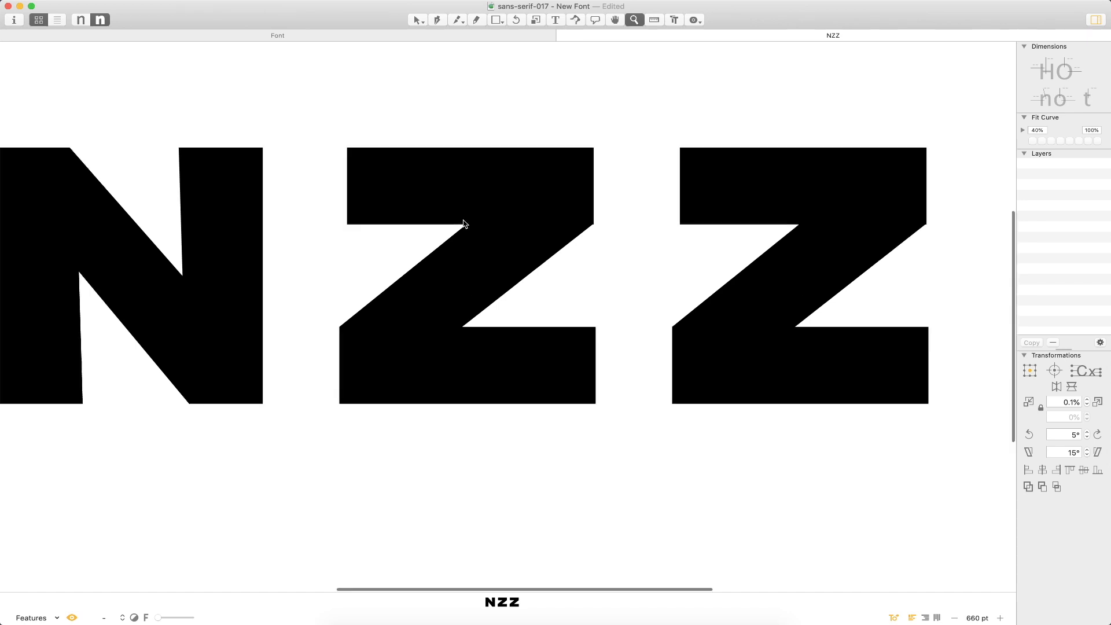
left_click(476, 210, "alt")
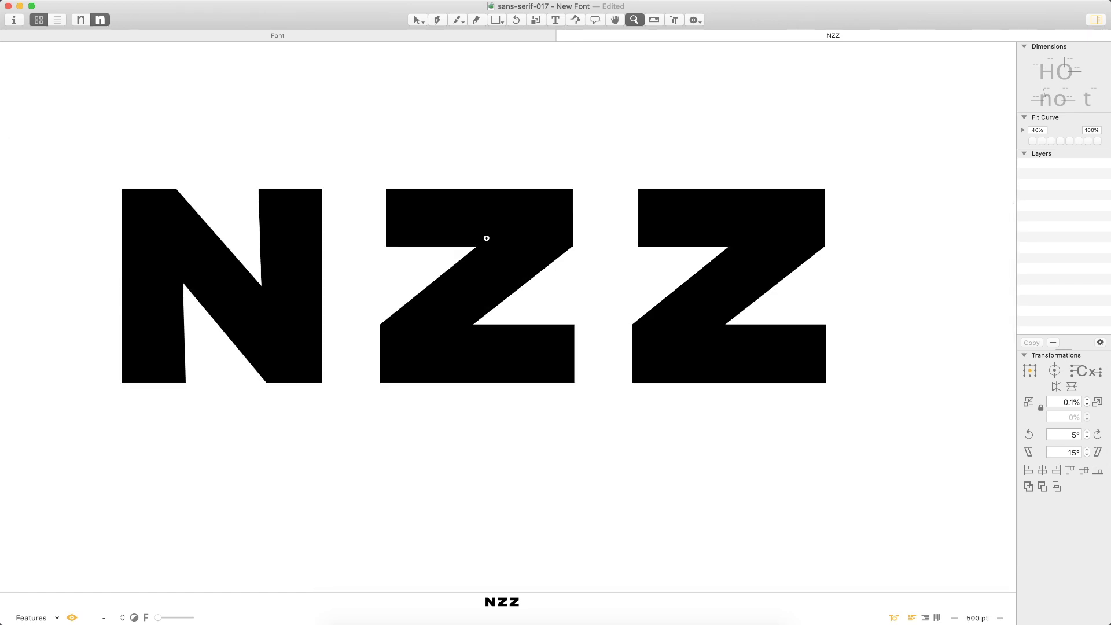
key("v")
double_click(501, 247)
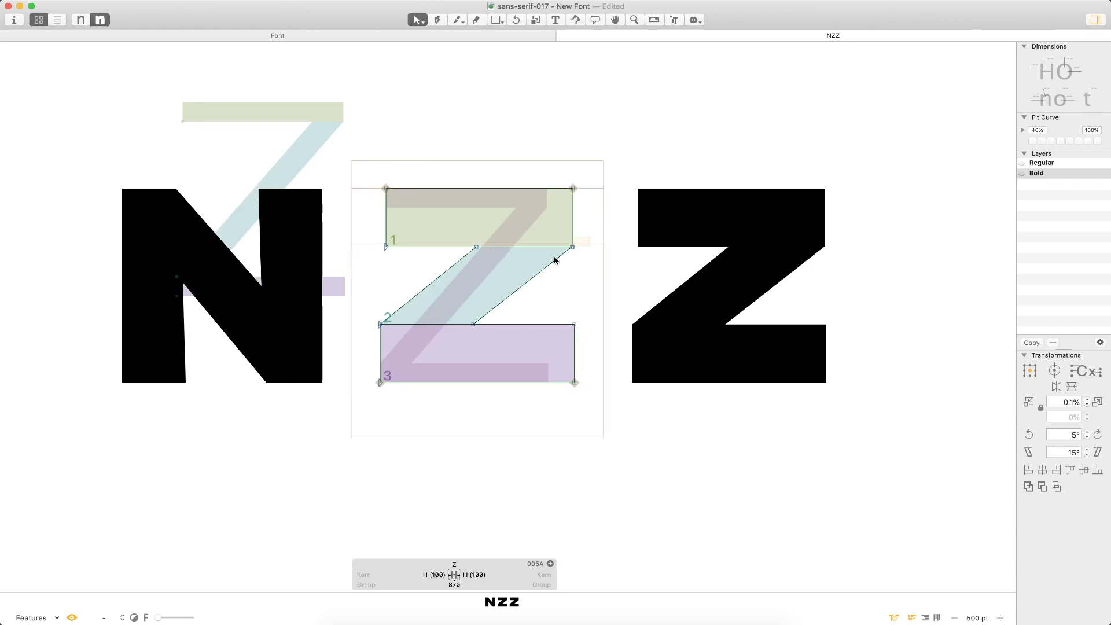
left_click(571, 247)
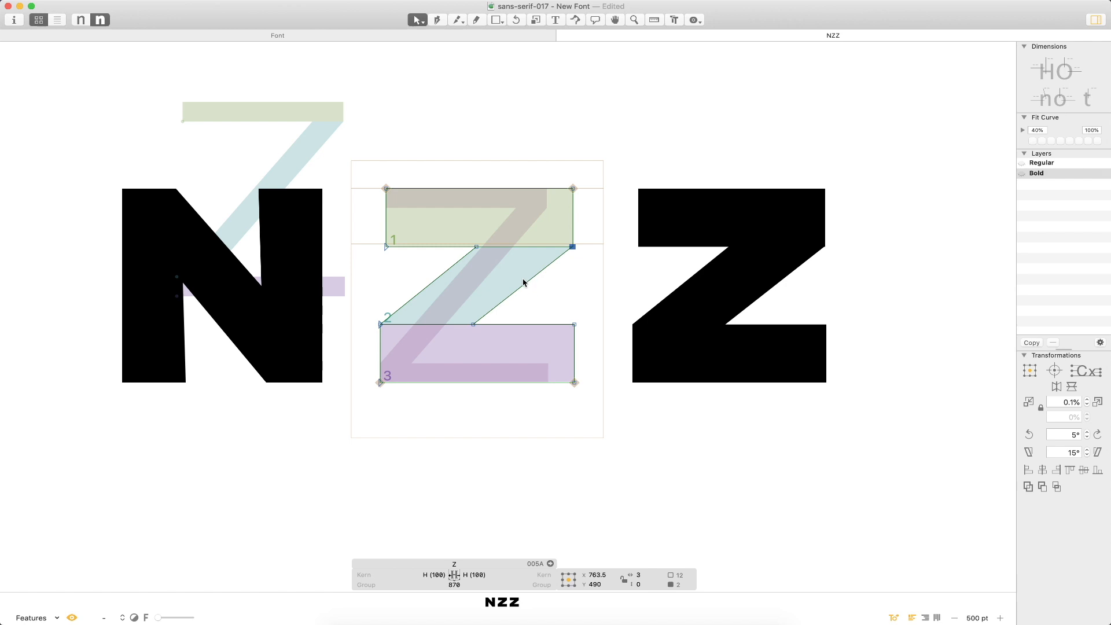
double_click(269, 326)
double_click(612, 228)
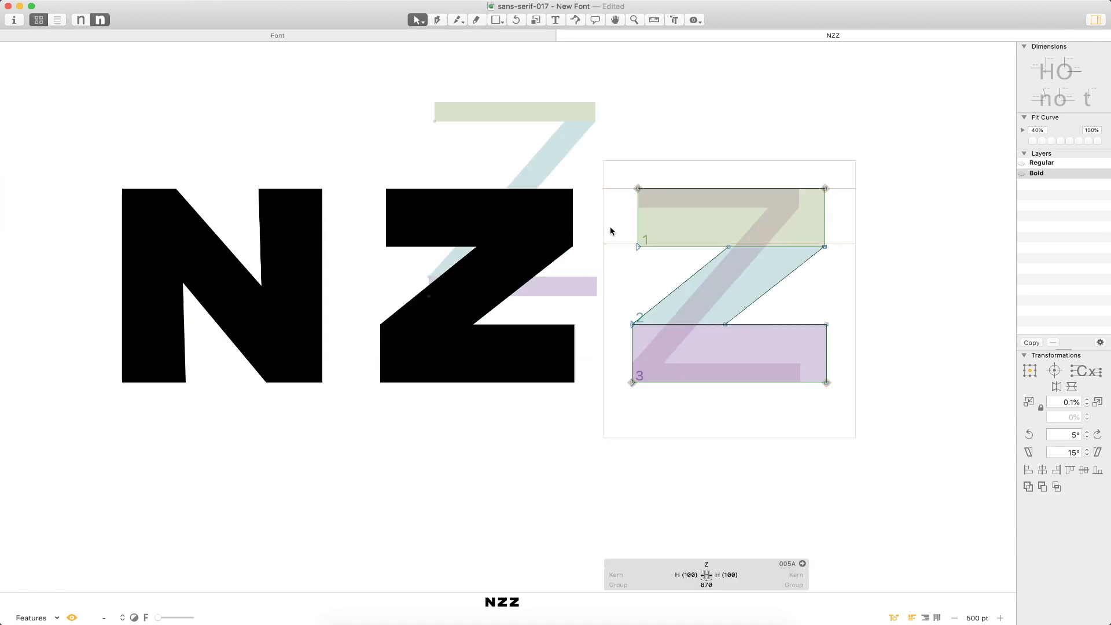
double_click(572, 234)
- Taper the Z's bars by moving the upper-right joint nodes up 30 units and the lower-left joint nodes down 30 units
left_click(571, 247)
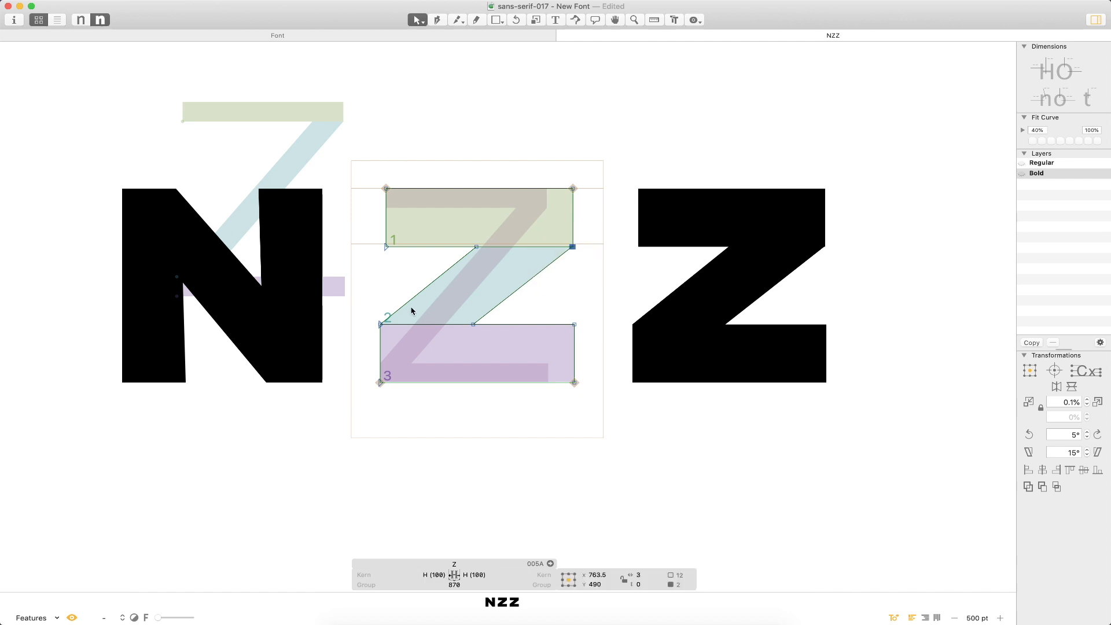
key("shift+Up")
key("shift+Up")
key("shift+Up")
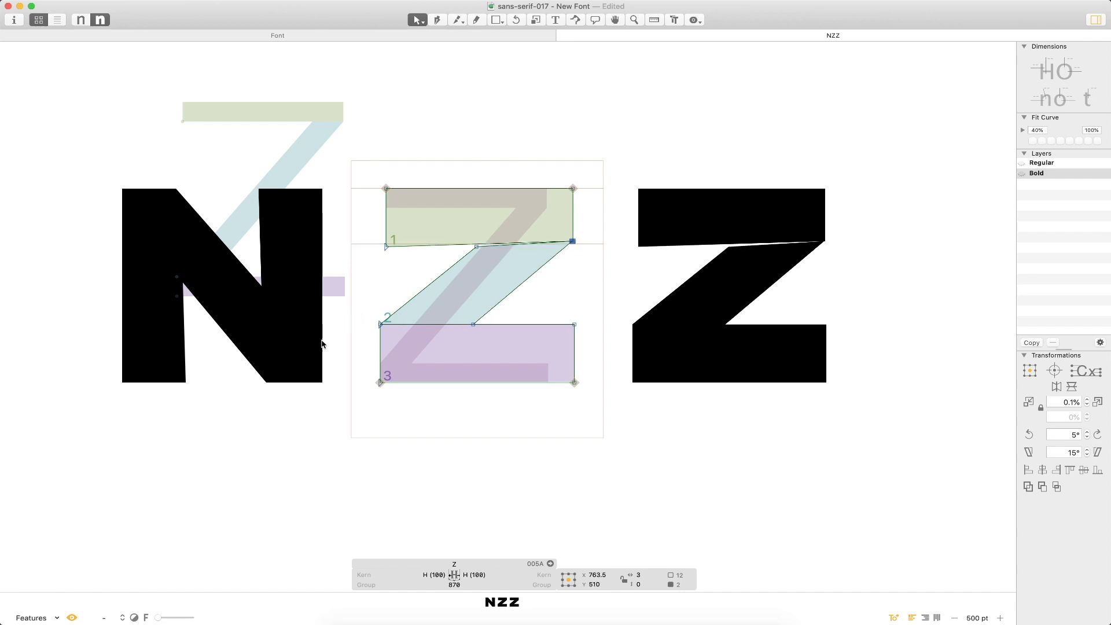
left_click(380, 324)
key("shift+Down")
key("shift+Down")
key("shift+Down")
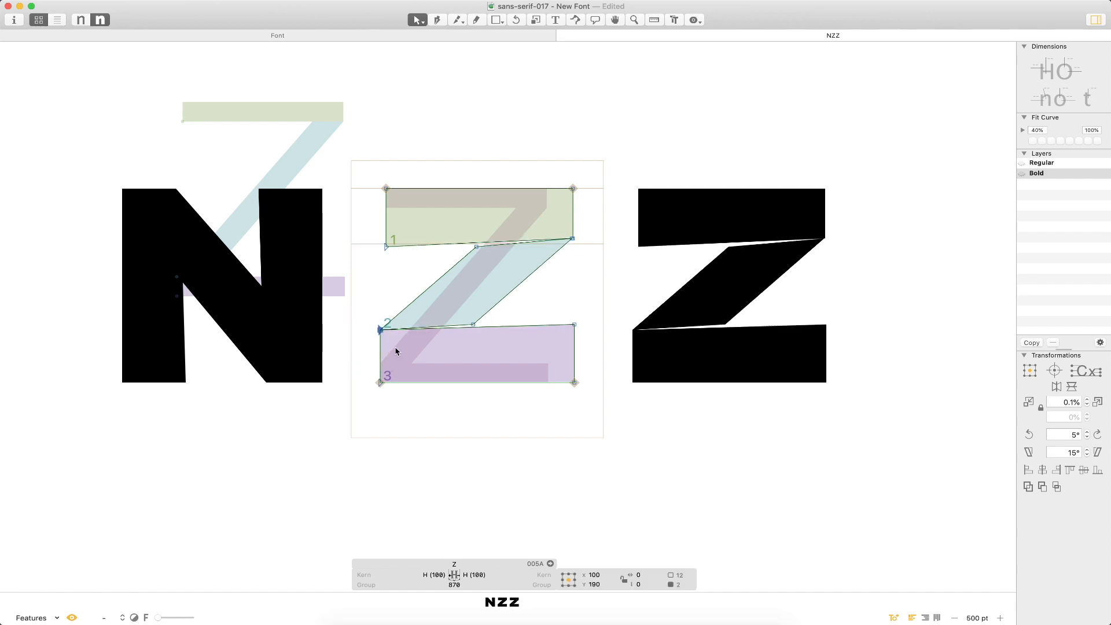
- Extend the diagonal's lower-right node down into the bottom bar and its upper-left node up into the top bar
left_click(471, 324)
left_click(460, 335)
left_click_drag(473, 326, 449, 343)
left_click_drag(476, 247, 494, 231)
left_click(587, 272)
key("super+minus")
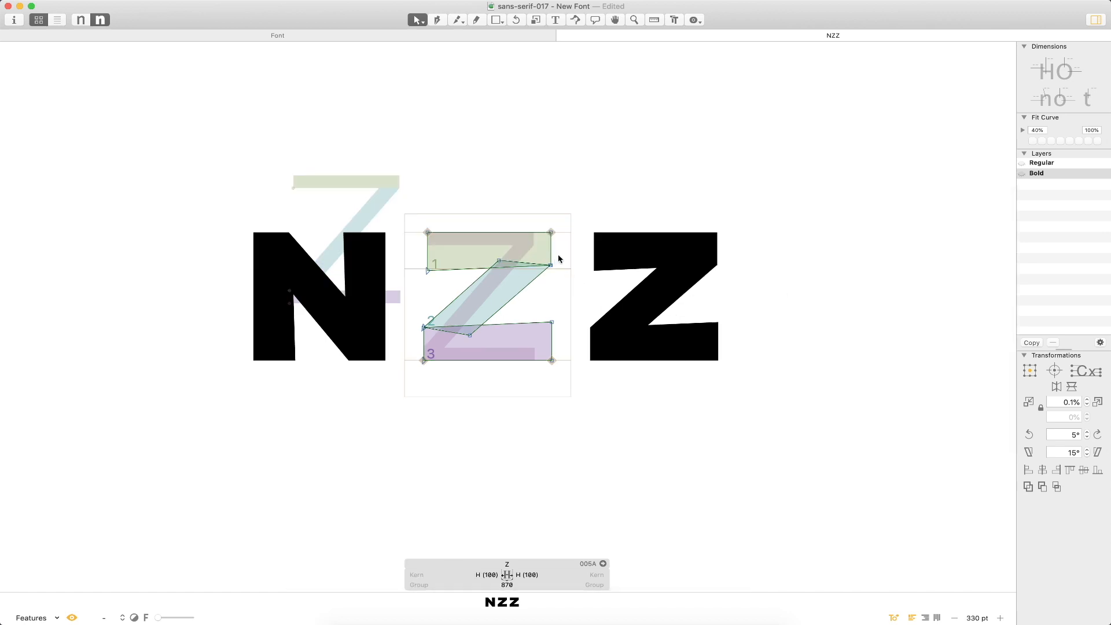
- Reduce the bars' taper by nudging the upper-right joint nodes down and the lower-left ones up, and preview the NZZ sample
left_click_drag(555, 257, 530, 288)
key("shift+Down")
left_click_drag(421, 314, 434, 350)
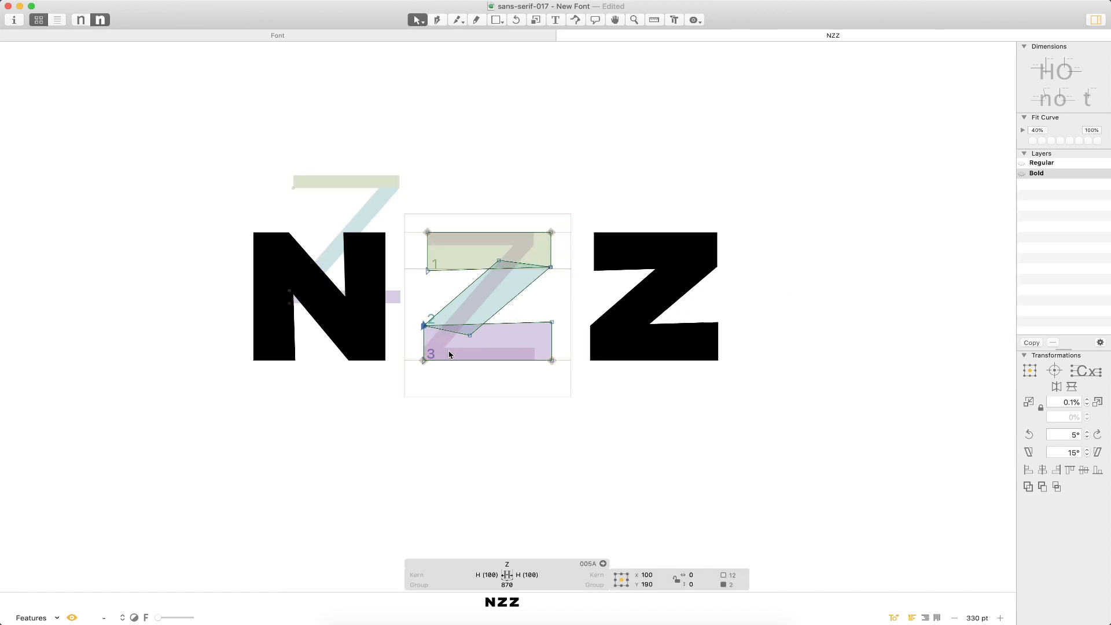
key("shift+Up")
left_click_drag(579, 247, 531, 282)
key("shift+Down")
left_click(573, 298)
key("super+minus")
key("super+minus")
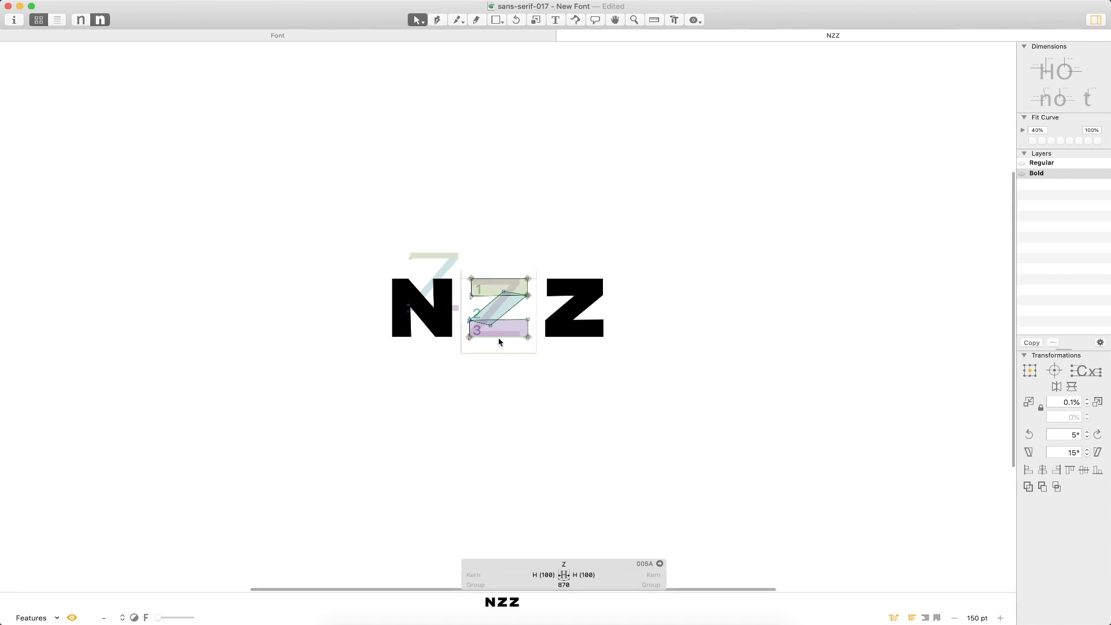
key("t")
key("Escape")
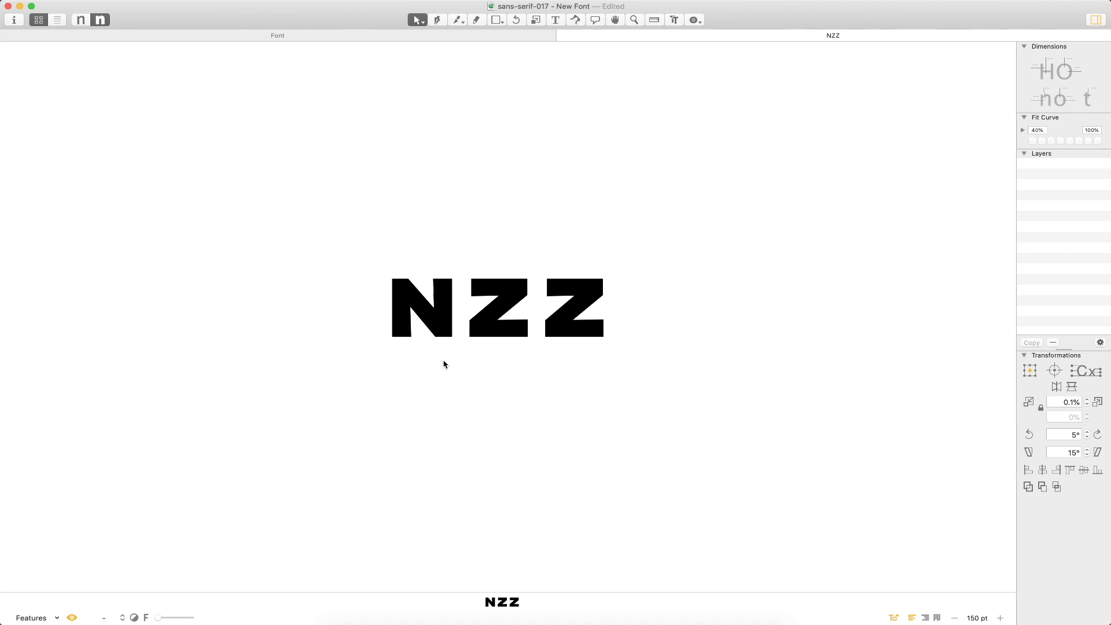
- Examine the Bold Z's bars and diagonal joints beside N, up close and at reduced sizes
key("z")
left_click_drag(637, 243, 367, 367)
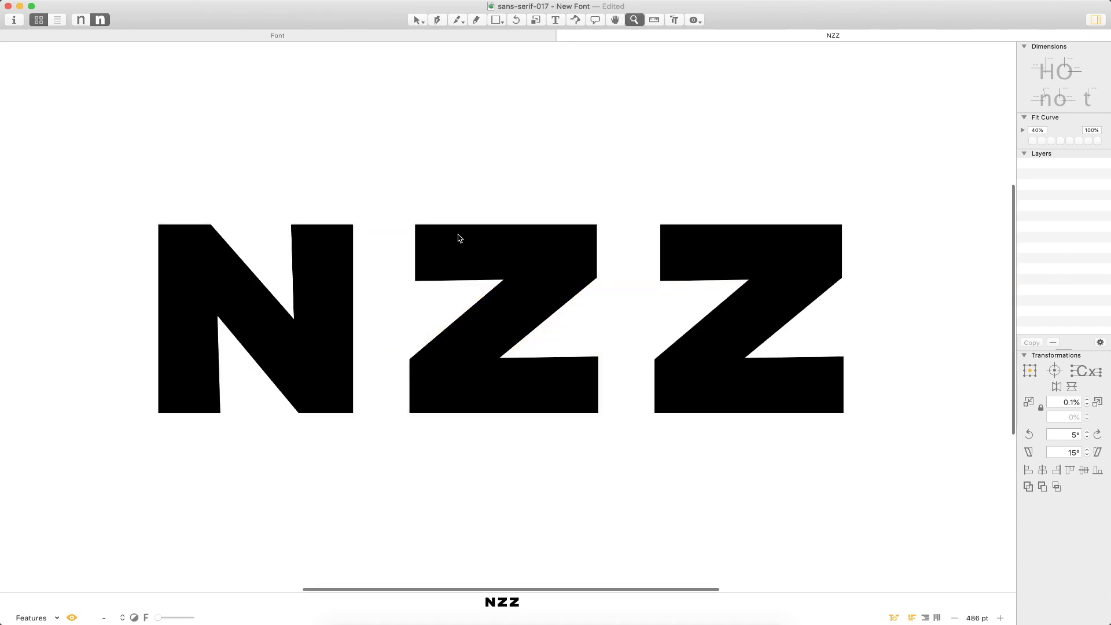
key("v")
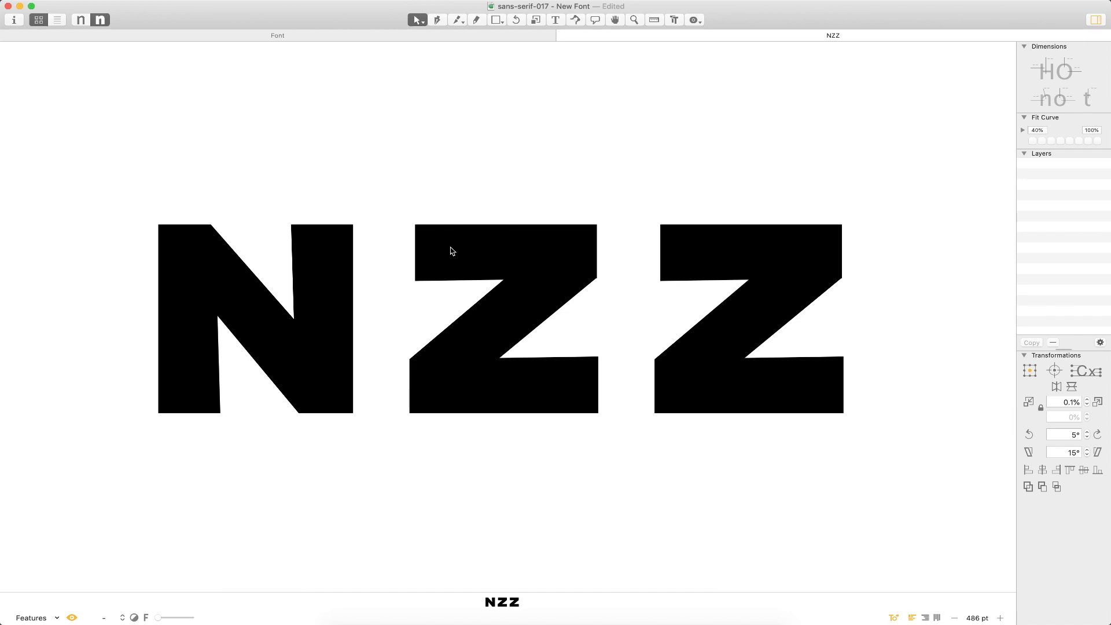
double_click(509, 316)
left_click(518, 265)
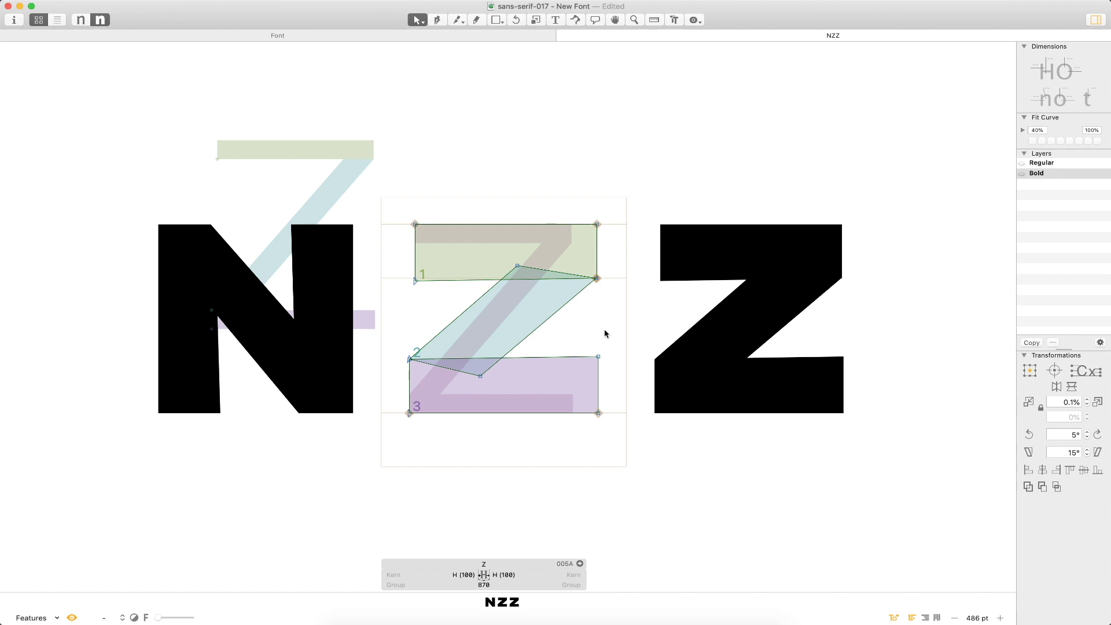
key("t")
key("super+minus")
key("super+minus")
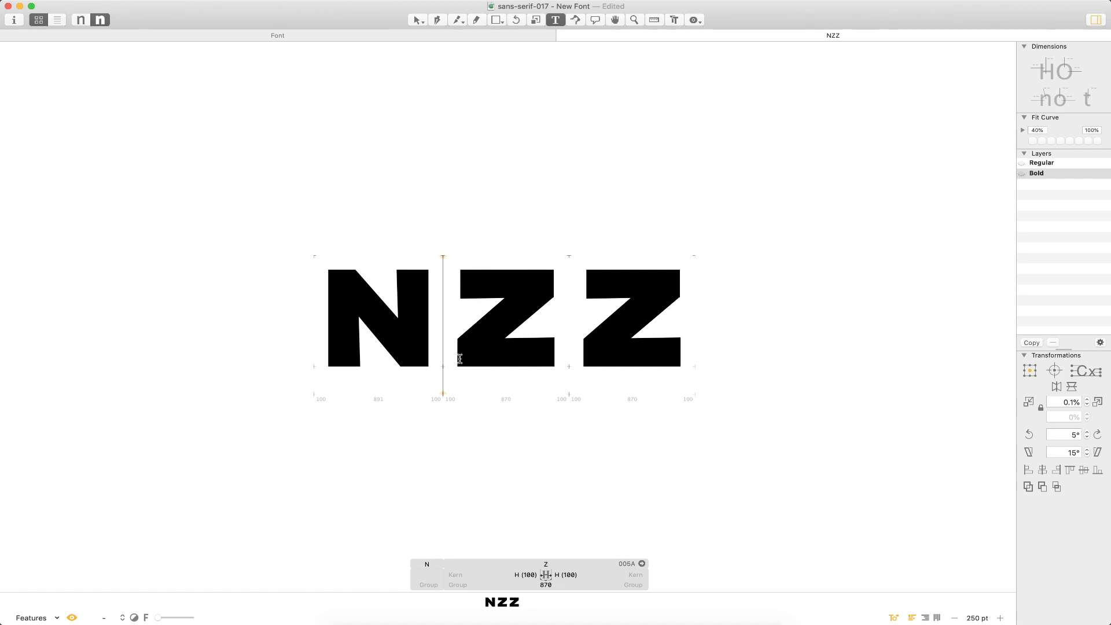
- Thin the Z's bars by 10 units, moving the bottom bar's upper edge down and the top bar's lower edge up
key("Escape")
left_click_drag(516, 288, 466, 363)
key("super+z")
key("shift+Down")
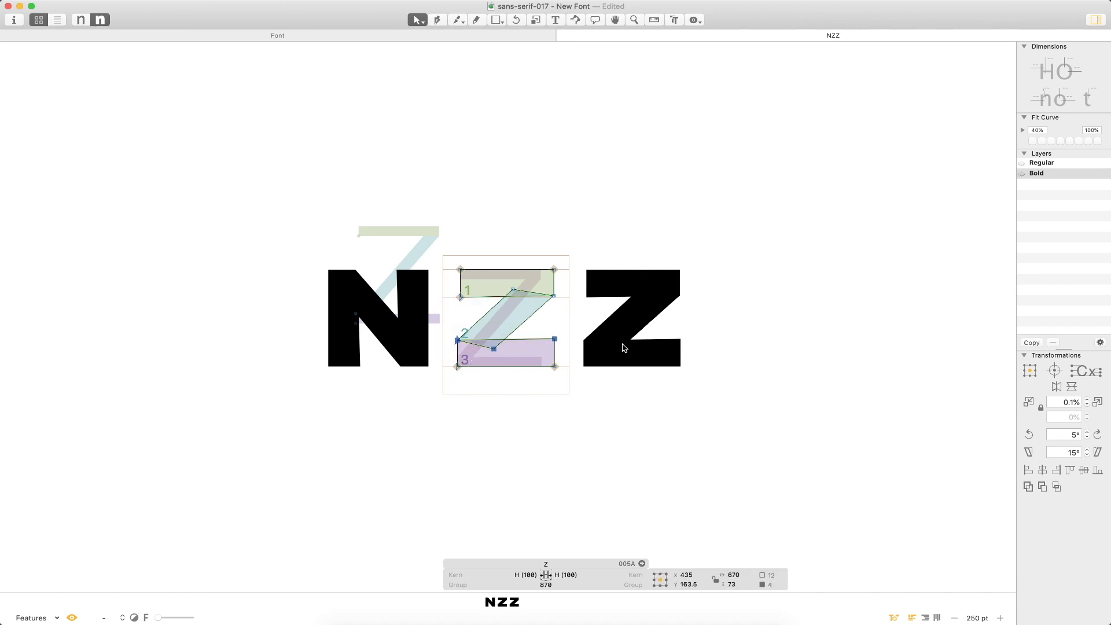
key("t")
key("Escape")
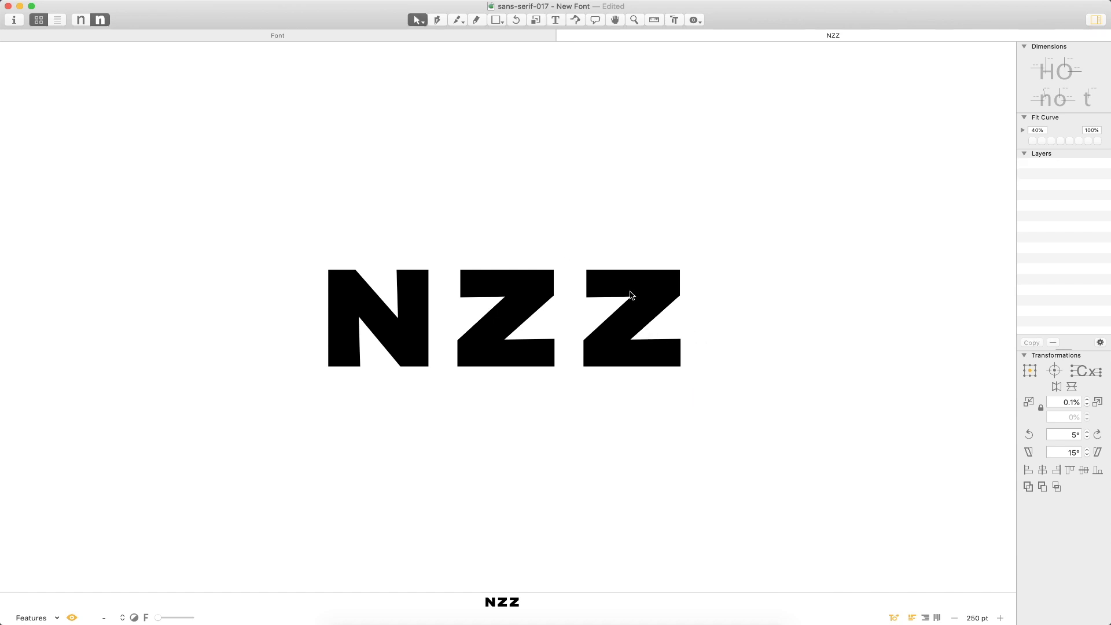
key("super+minus")
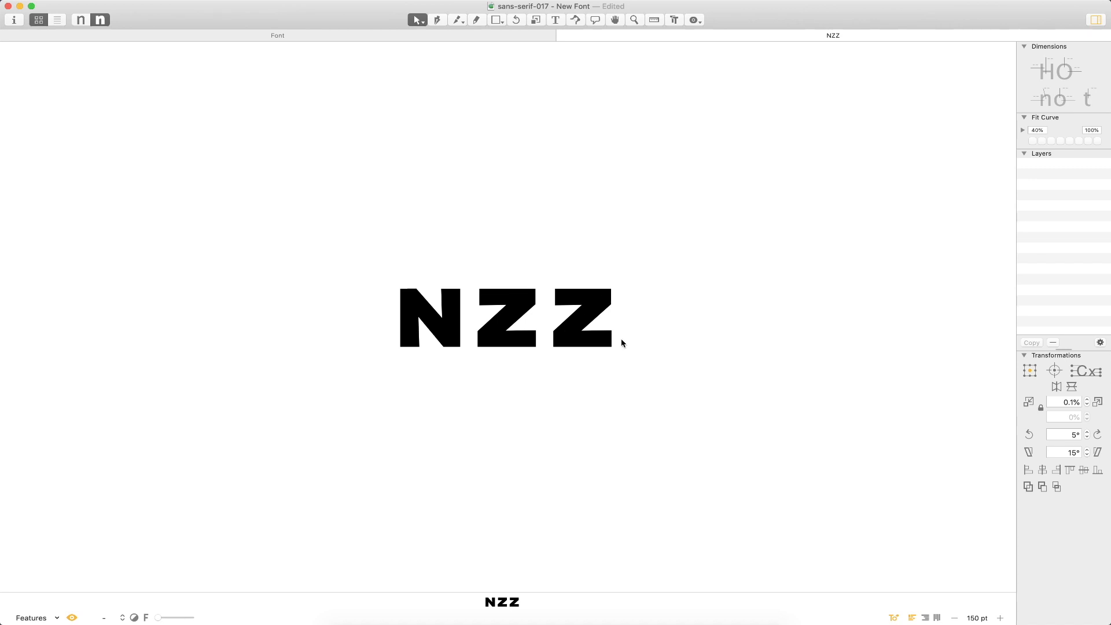
- Align the Z diagonal's upper-right node with the top bar's right edge by moving it 3 units right
key("z")
left_click_drag(657, 260, 528, 335)
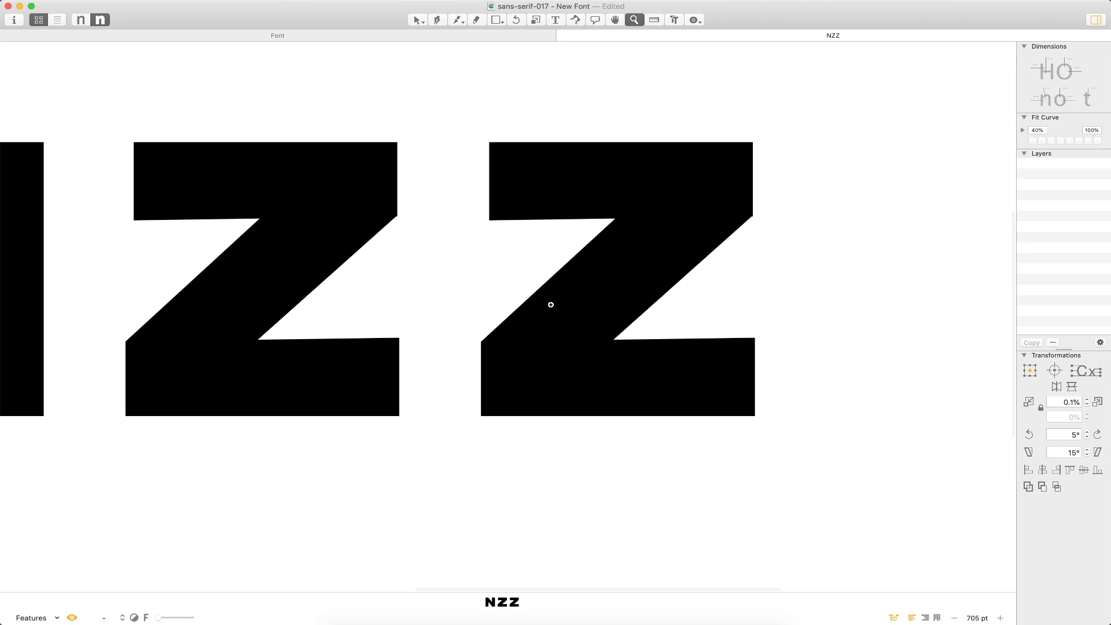
left_click_drag(450, 178, 283, 272)
key("v")
double_click(434, 202)
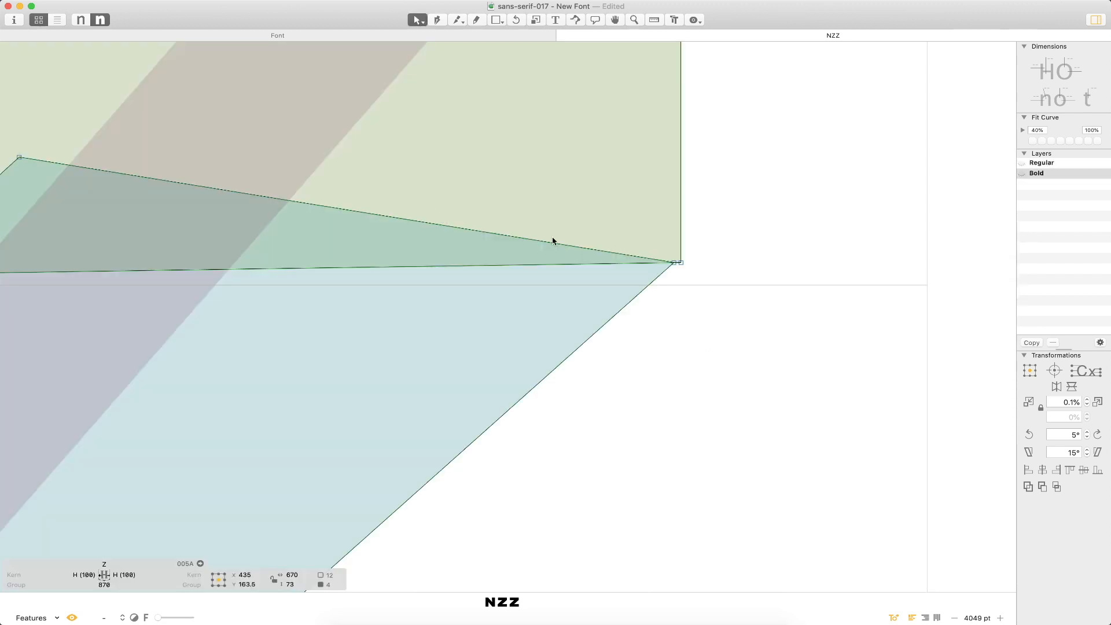
left_click(673, 263)
key("Right")
key("Right")
key("Right")
left_click(682, 296)
key("super+minus")
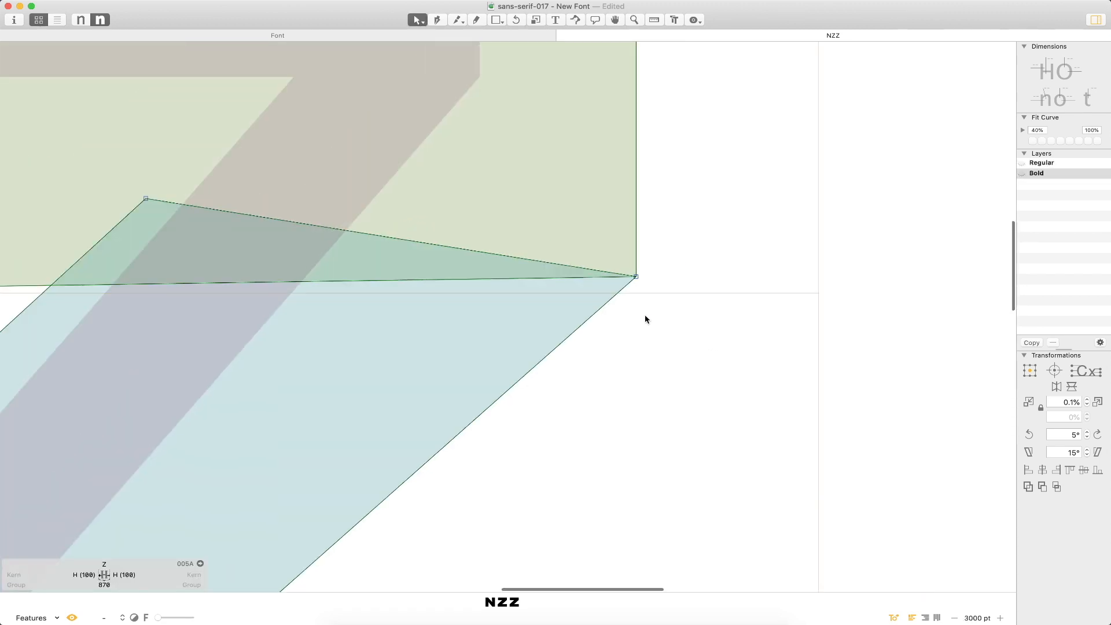
key("super+minus")
key("super+minus")
- Check the Z's lower-left joint up close and review the NZZ sample at smaller sizes
key("z")
left_click_drag(237, 457, 107, 496)
key("v")
key("super+0")
key("t")
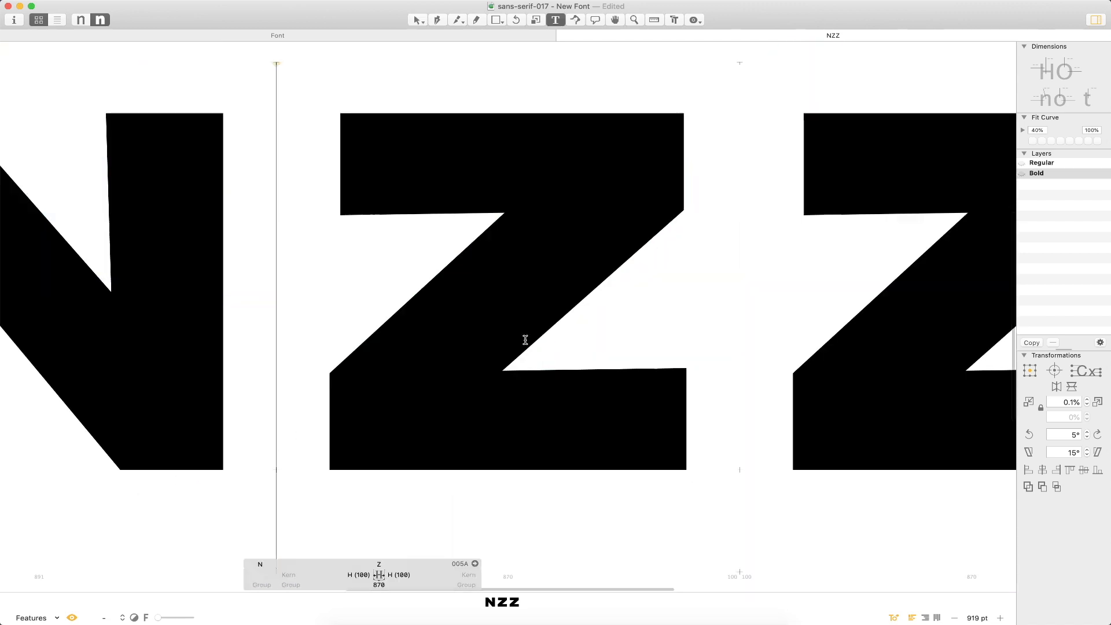
key("super+minus")
key("super+minus")
key("Escape")
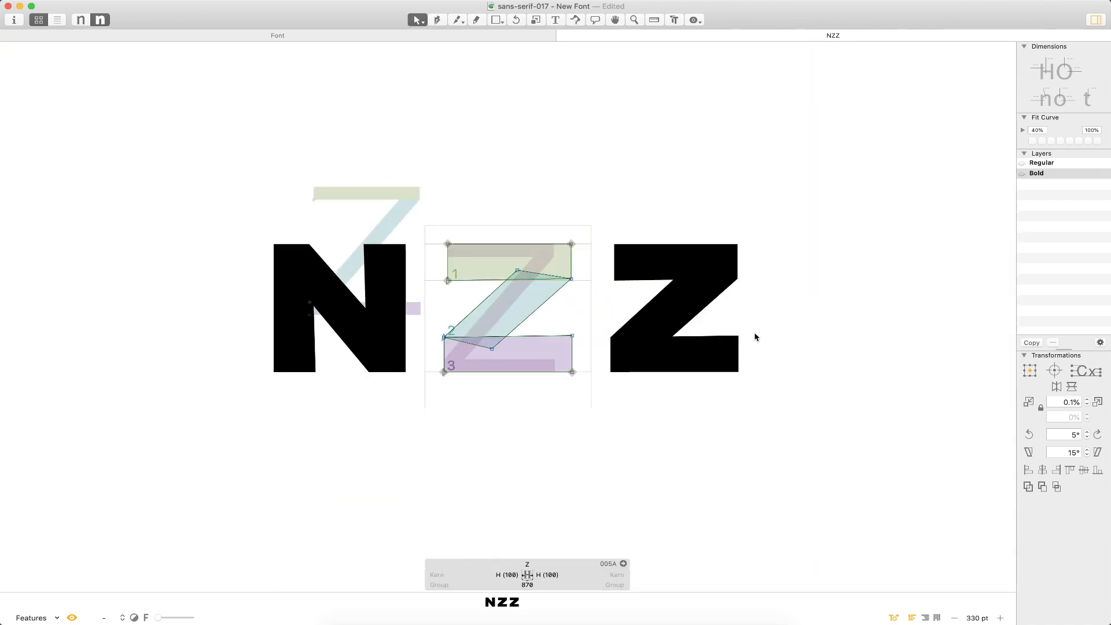
key("super+minus")
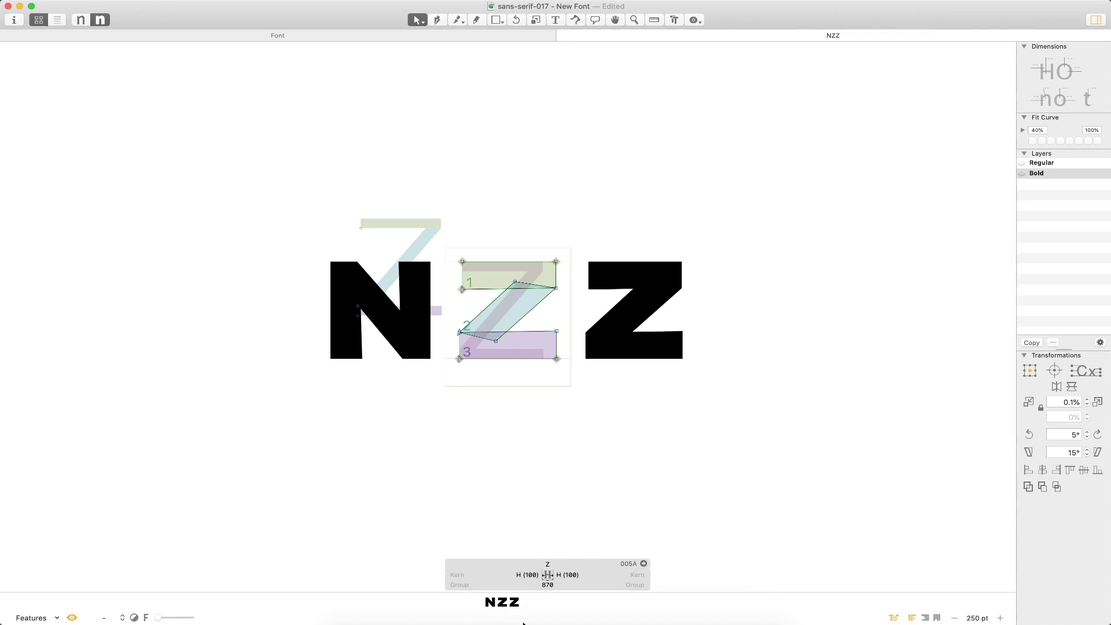
- Add an H to the end of the NZZ sample and preview the row
key("t")
type("H")
key("Escape")
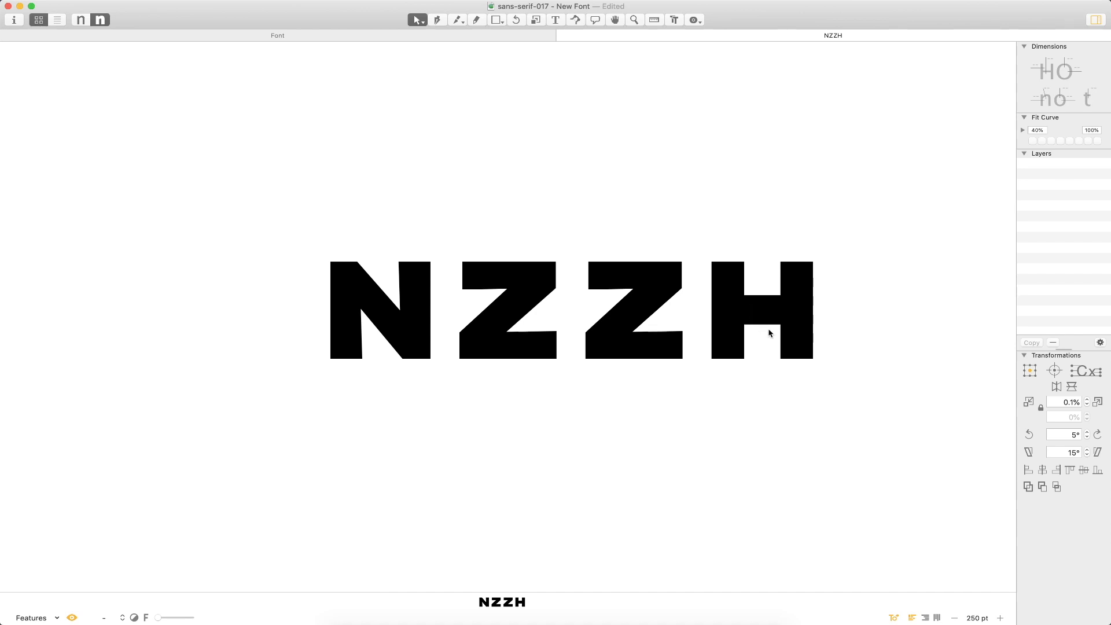
- Thin both Z bars by another 10 units, lowering the bottom bar's upper nodes and raising the top bar's lower nodes
double_click(630, 317)
left_click_drag(670, 326, 568, 348)
key("shift+Down")
left_click_drag(575, 275, 696, 303)
key("shift+Up")
left_click(686, 315)
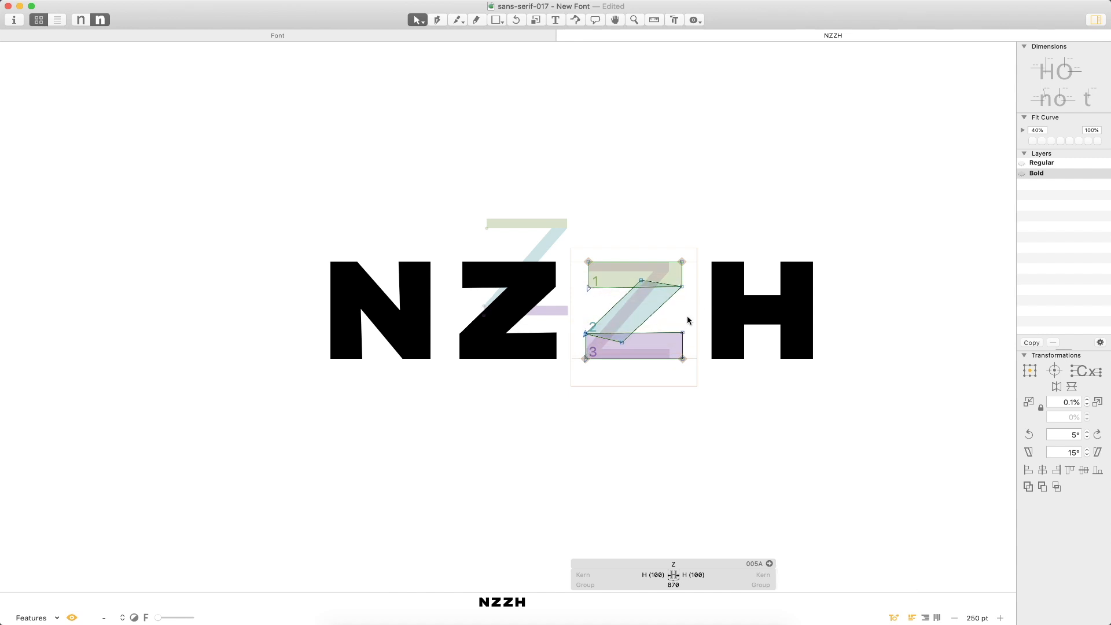
- Compare the Z's weight with the neighbouring H by viewing each outline and the filled NZZH sample
key("Escape")
key("Right")
key("Escape")
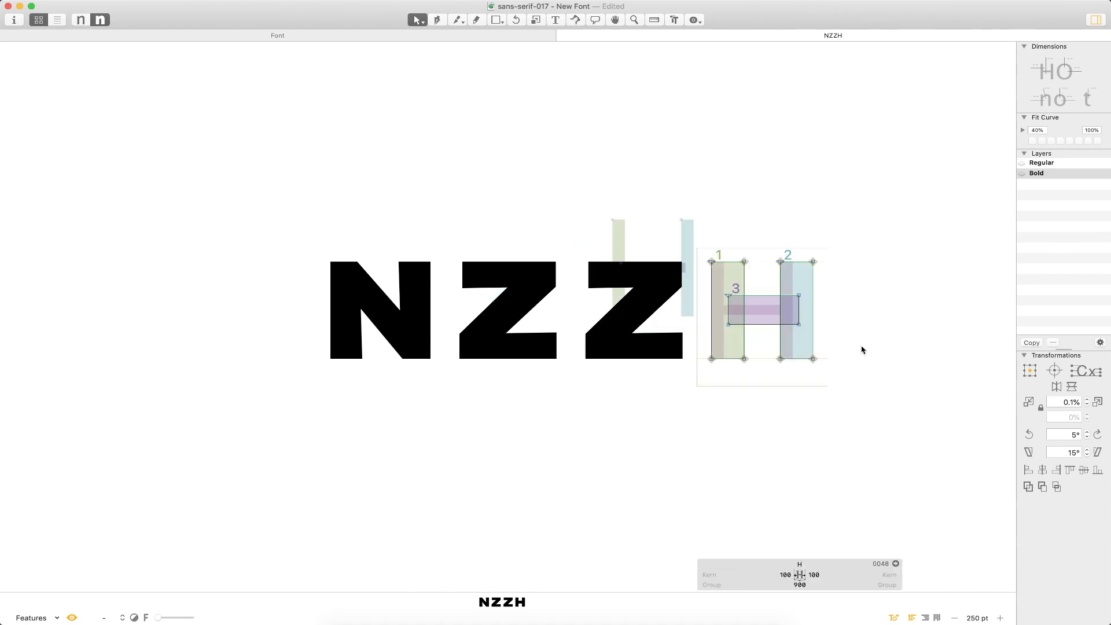
key("Escape")
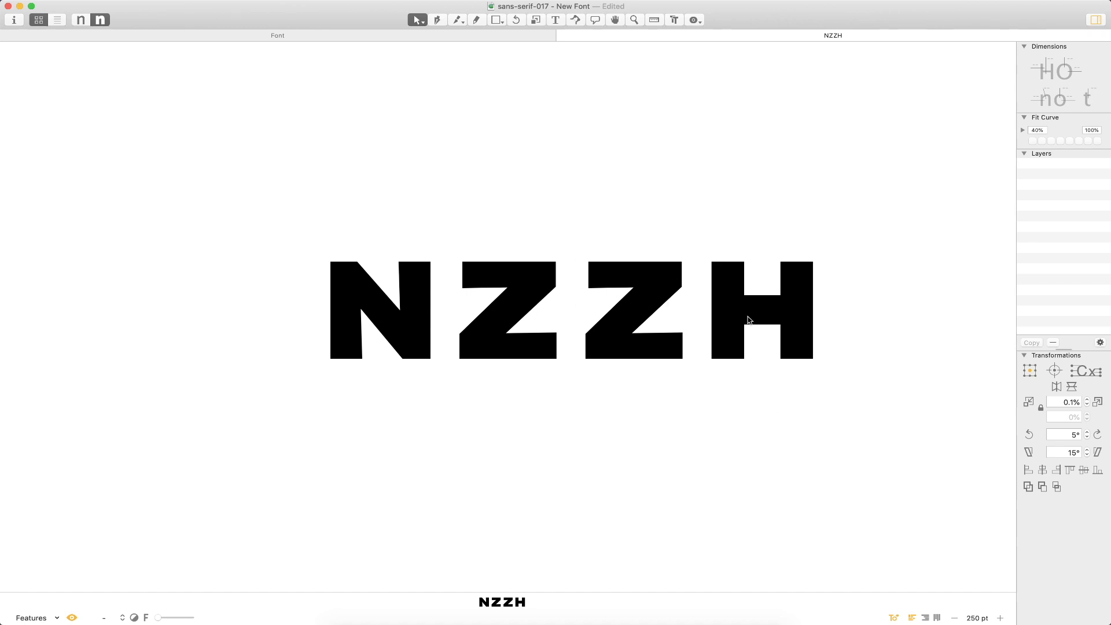
double_click(653, 314)
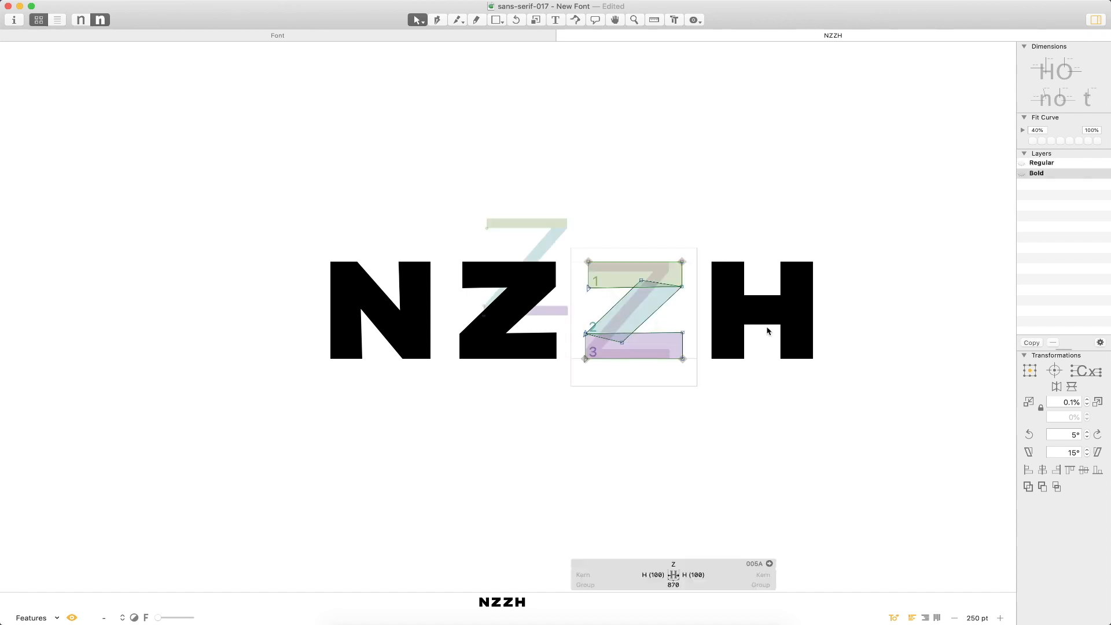
key("t")
left_click(817, 323)
key("Escape")
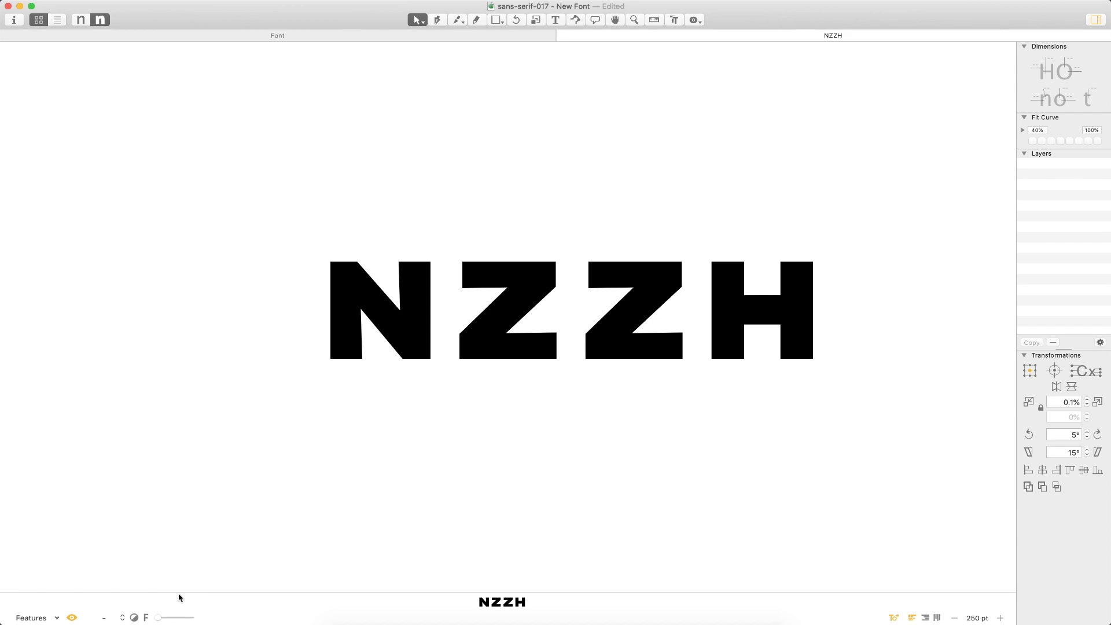
- Compare the letters' colour in an enlarged, blurred preview of NZZH, and restore the sharp, small preview
left_click_drag(178, 593, 175, 475)
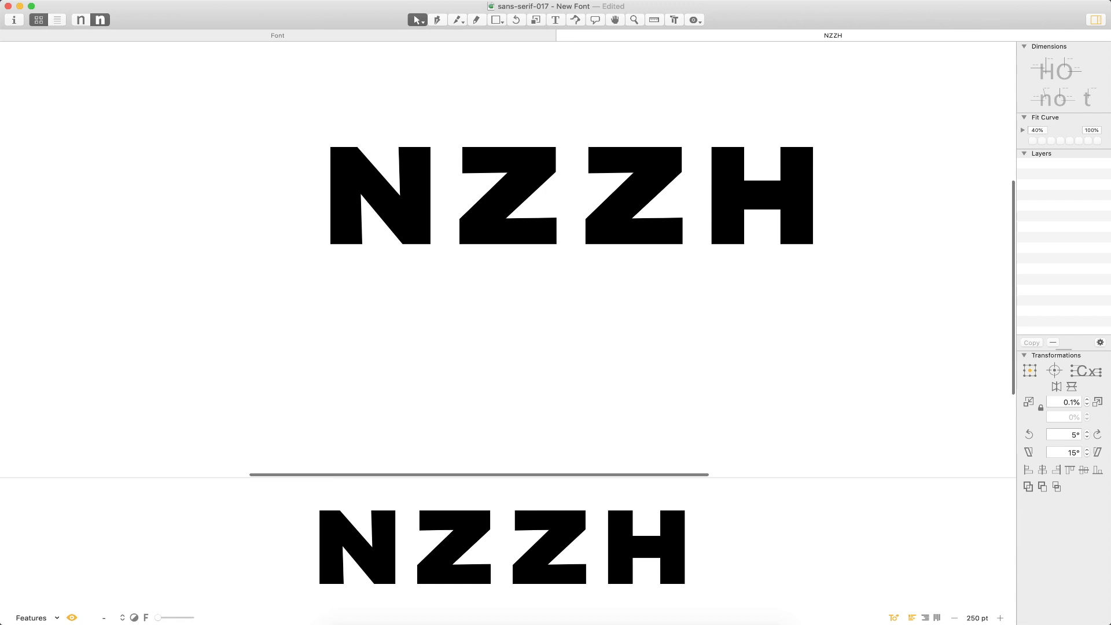
left_click_drag(158, 618, 188, 620)
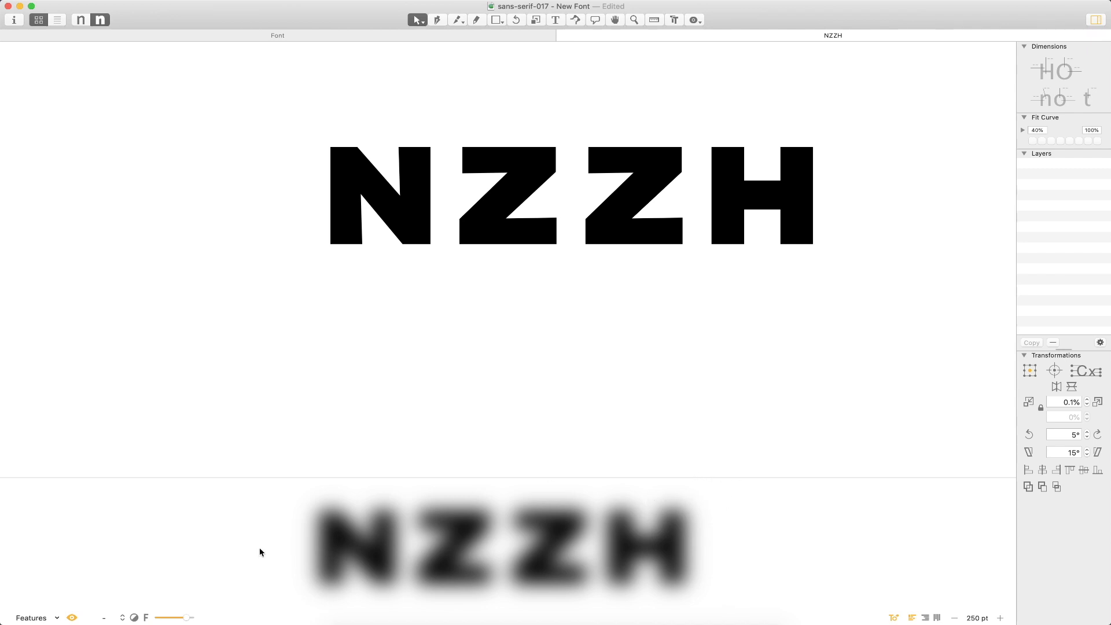
left_click(158, 617)
left_click_drag(275, 478, 280, 587)
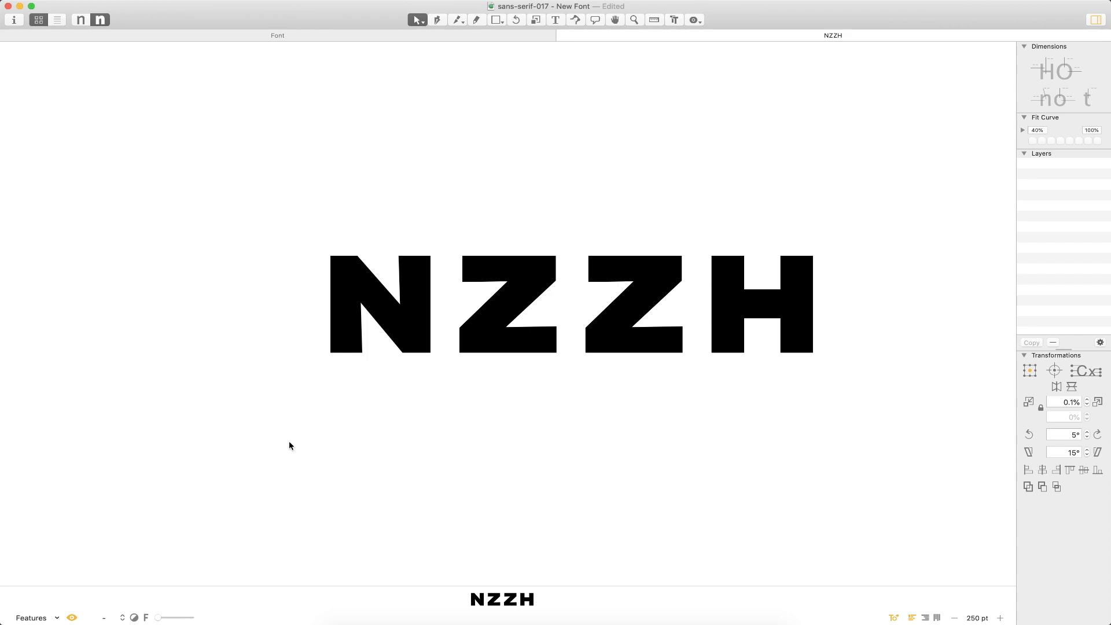
- Close the NZZH sample, open X in the Bold master and thicken its strokes by reapplying Offset Curve
key("super+w")
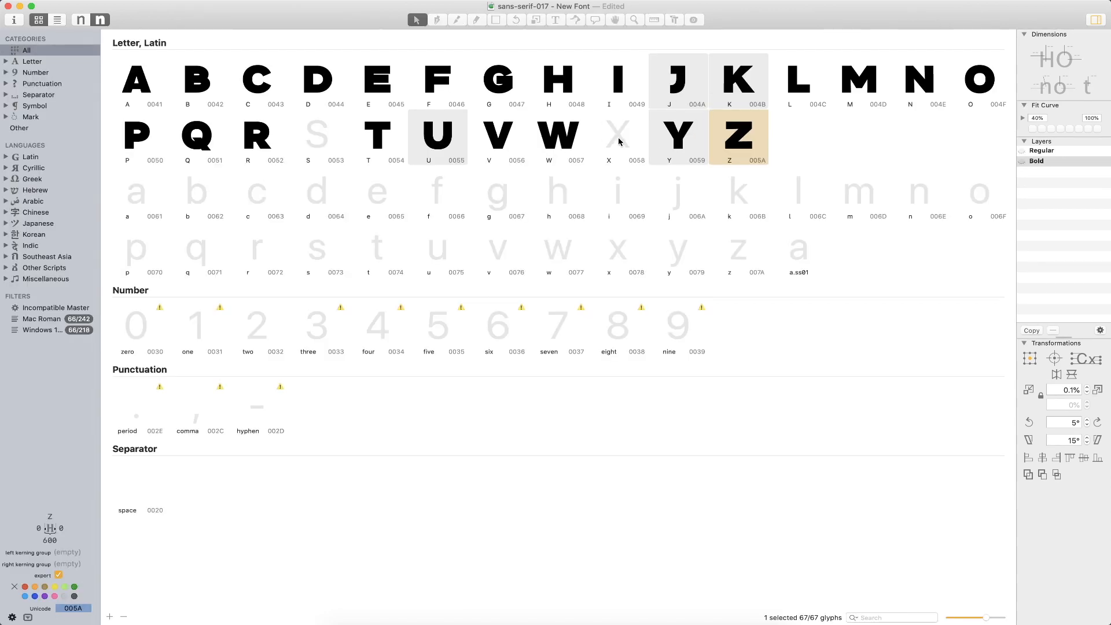
double_click(608, 140)
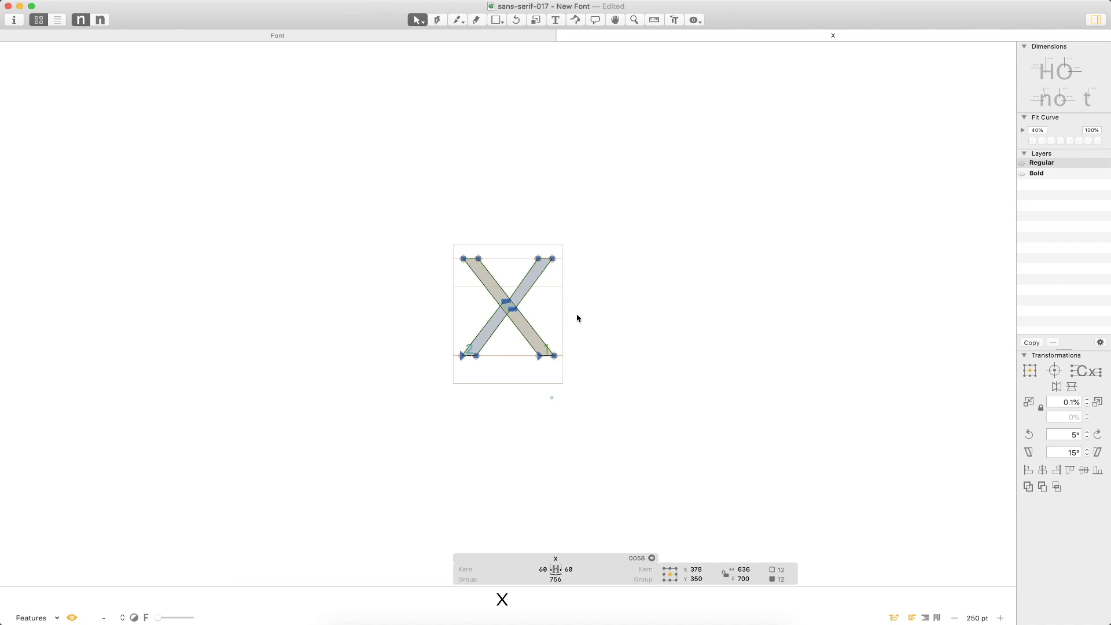
key("super+2")
key("z")
left_click_drag(644, 199, 365, 438)
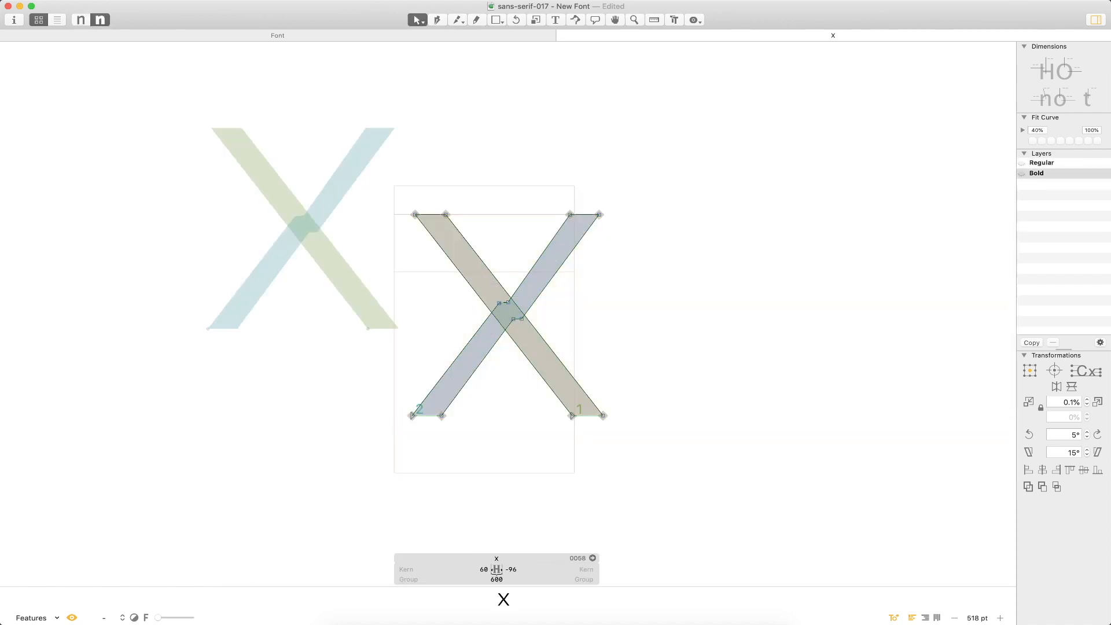
left_click(186, 0)
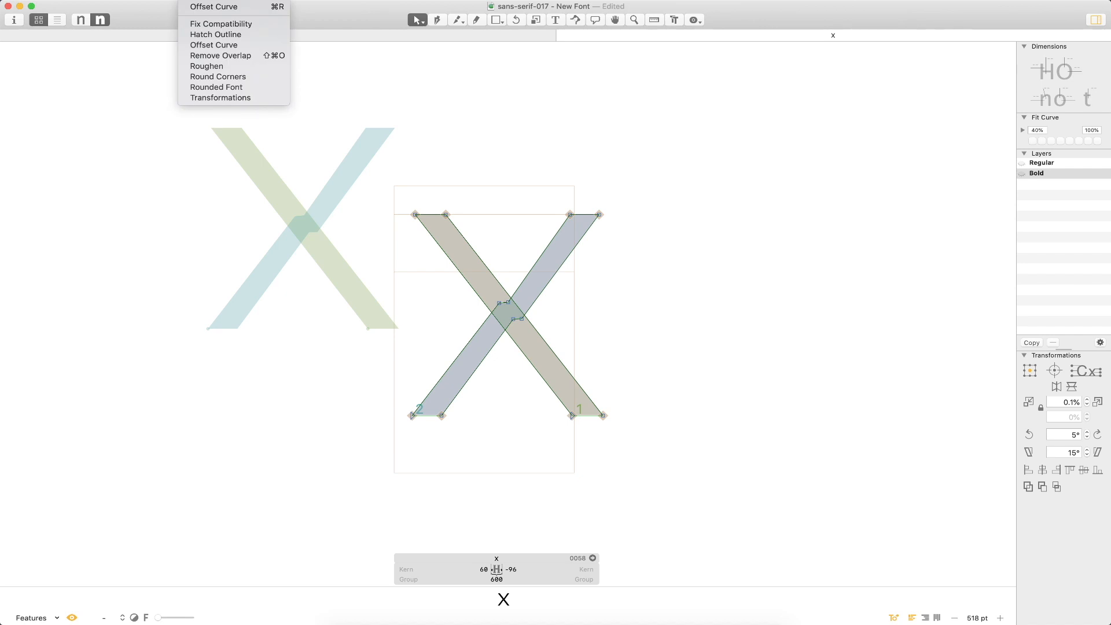
left_click(194, 6)
key("Return")
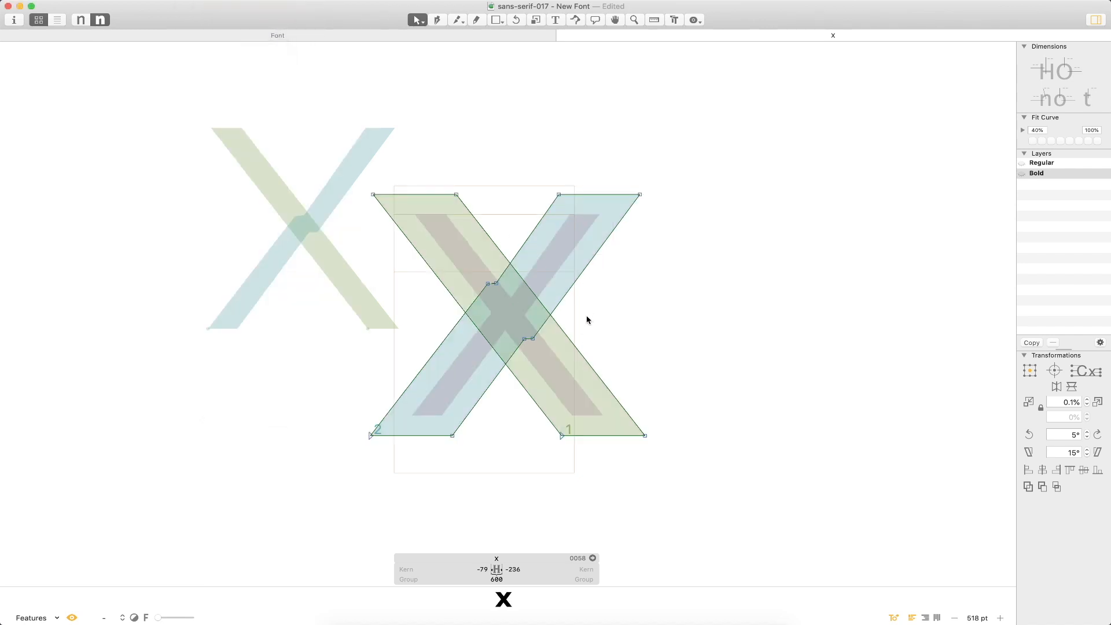
- Slide the ends of both X strokes along their diagonals onto the cap height and the baseline
mouse_move(367, 191)
left_mouse_down()
mouse_move(460, 200)
mouse_move(471, 214)
left_mouse_up()
mouse_move(690, 415)
left_mouse_down()
mouse_move(522, 451)
mouse_move(670, 453)
mouse_move(629, 415)
left_mouse_up()
left_click(558, 433)
left_click(659, 416)
left_click_drag(711, 174, 519, 202)
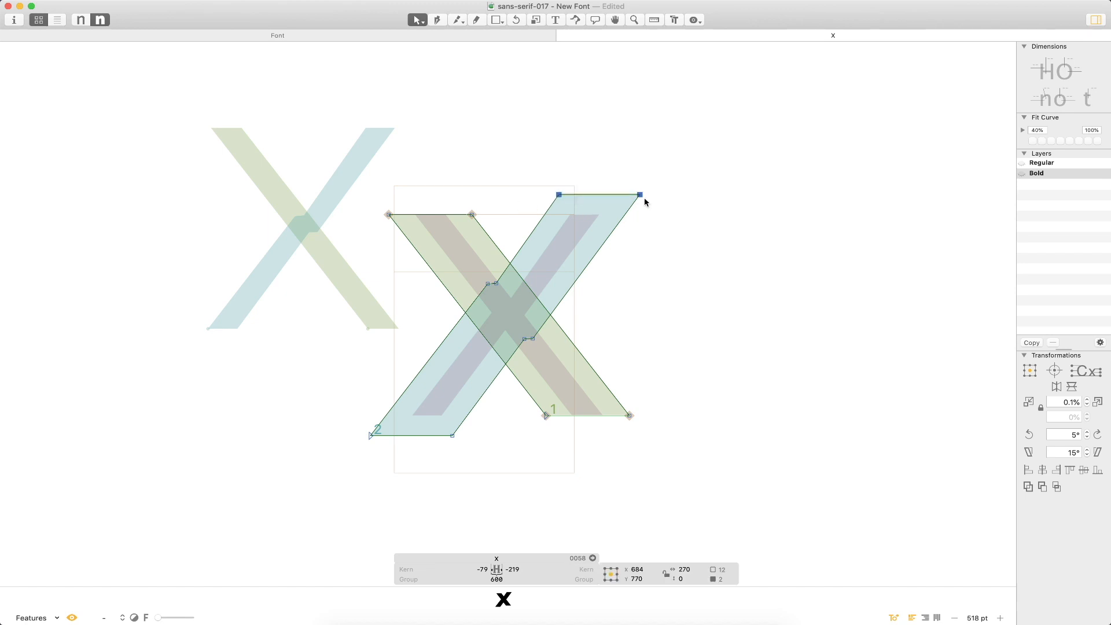
left_click_drag(640, 196, 623, 216)
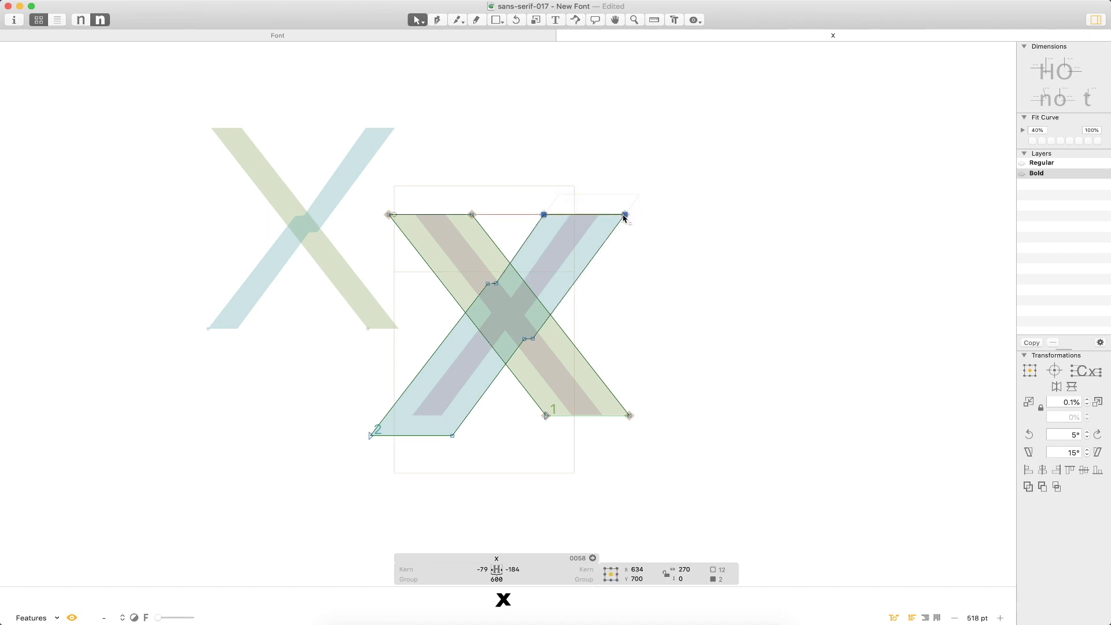
mouse_move(329, 409)
left_mouse_down()
mouse_move(472, 468)
mouse_move(468, 417)
left_mouse_up()
left_click(461, 444)
- Compare X in both masters and link the Bold X's left and right sidebearings to O
key("super+1")
key("super+2")
left_click(480, 569)
type("O")
key("Tab")
type("O")
key("Return")
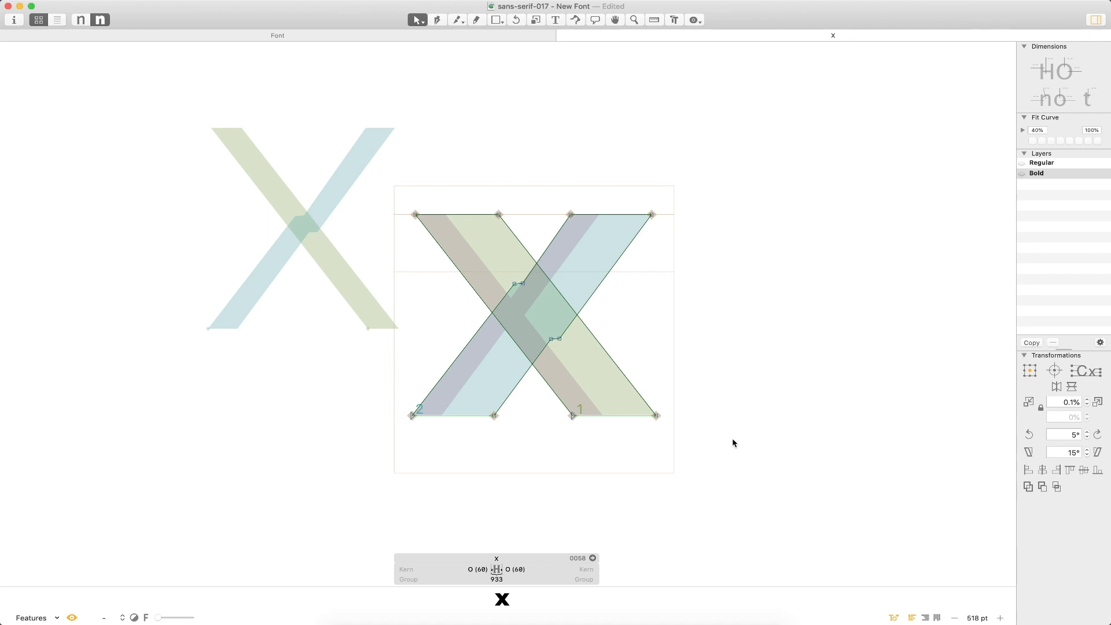
- Add a second X to the sample and compare the filled XX in the Regular and Bold masters
type("tX")
key("Escape")
key("super+minus")
key("super+minus")
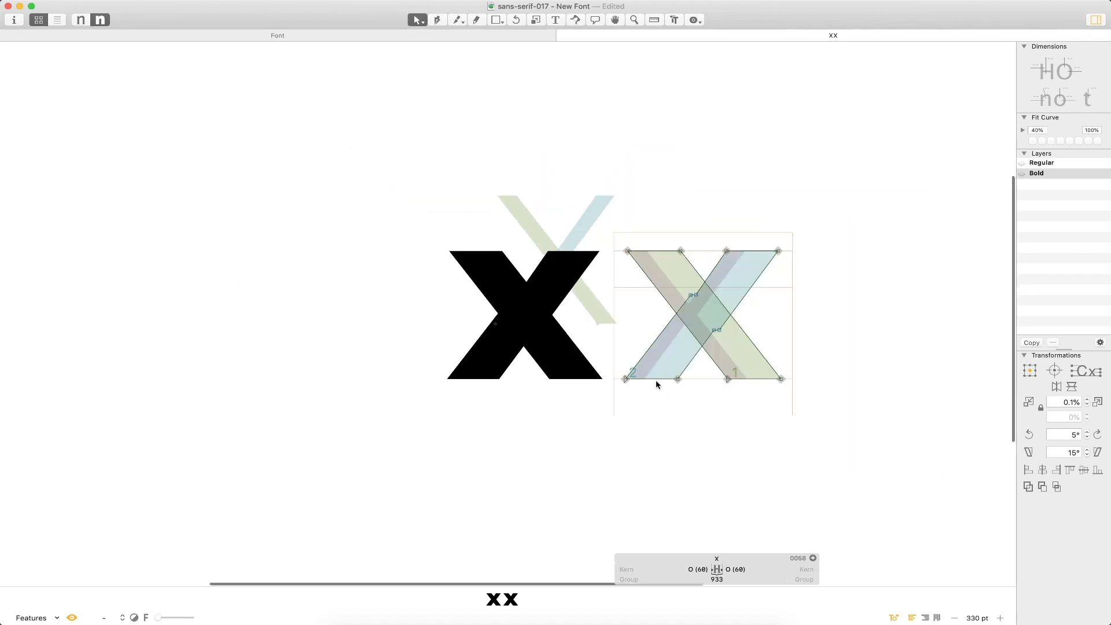
key("Escape")
key("super+minus")
key("super+1")
key("super+2")
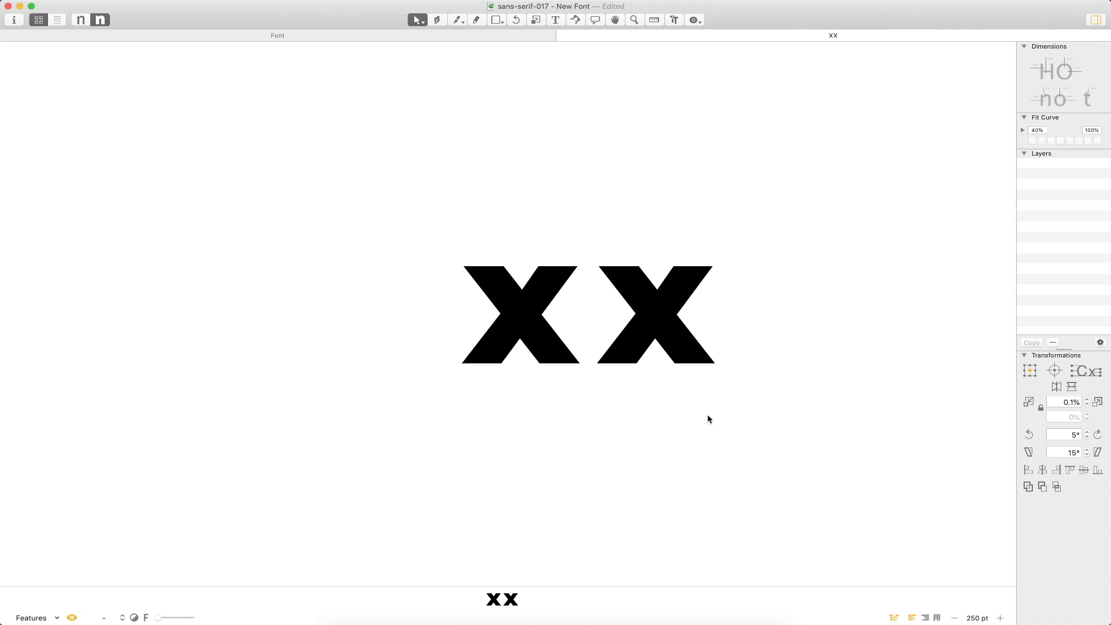
key("super+1")
key("super+2")
- Taper the X's upper-right arm by moving the inner node on its left edge down 50 units
key("super+space")
left_click_drag(726, 268, 579, 348)
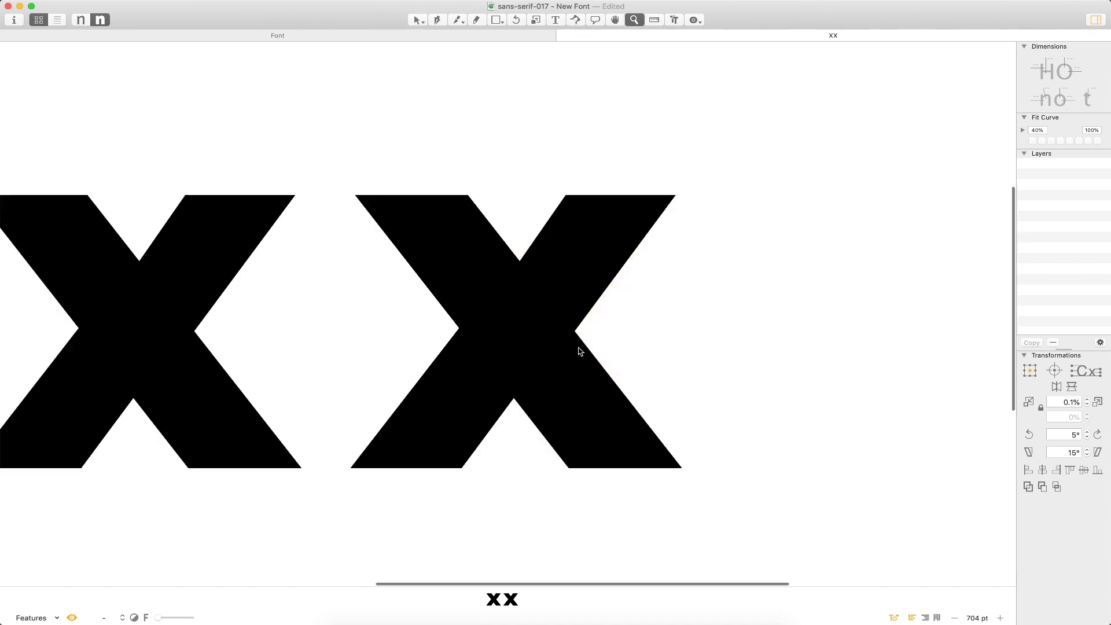
double_click(579, 350)
left_click(501, 289)
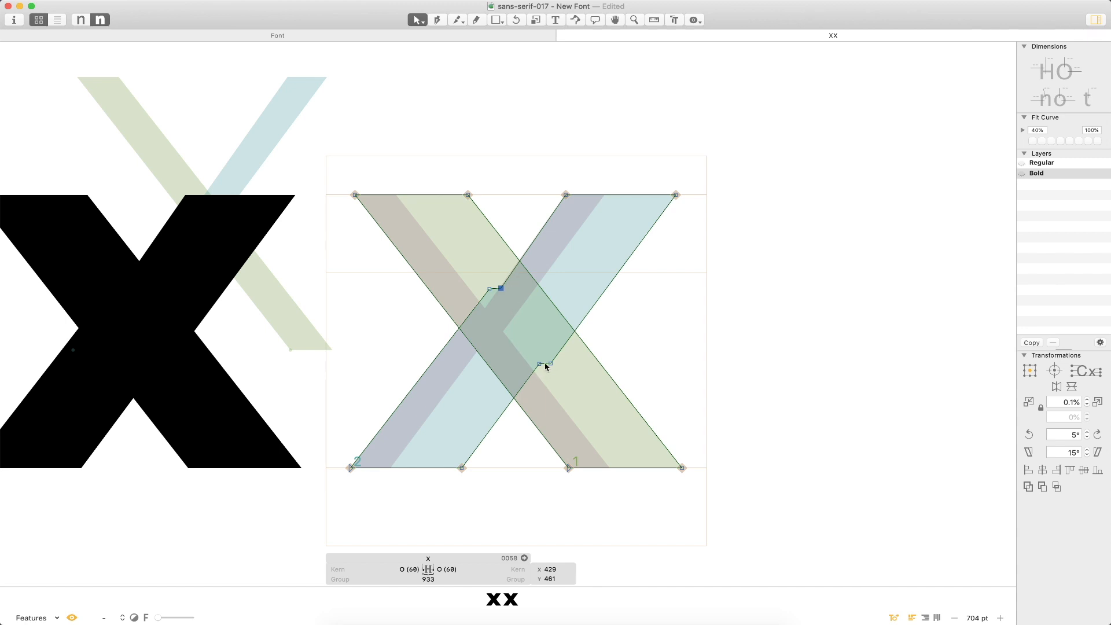
key("shift+Down")
key("shift+Down")
key("shift+Down")
key("shift+Down")
key("shift+Down")
- Taper the X's lower-left arm by moving the inner node on its right edge up 50 units
left_click(539, 363)
key("shift+Up")
key("shift+Up")
key("shift+Up")
key("shift+Up")
key("shift+Up")
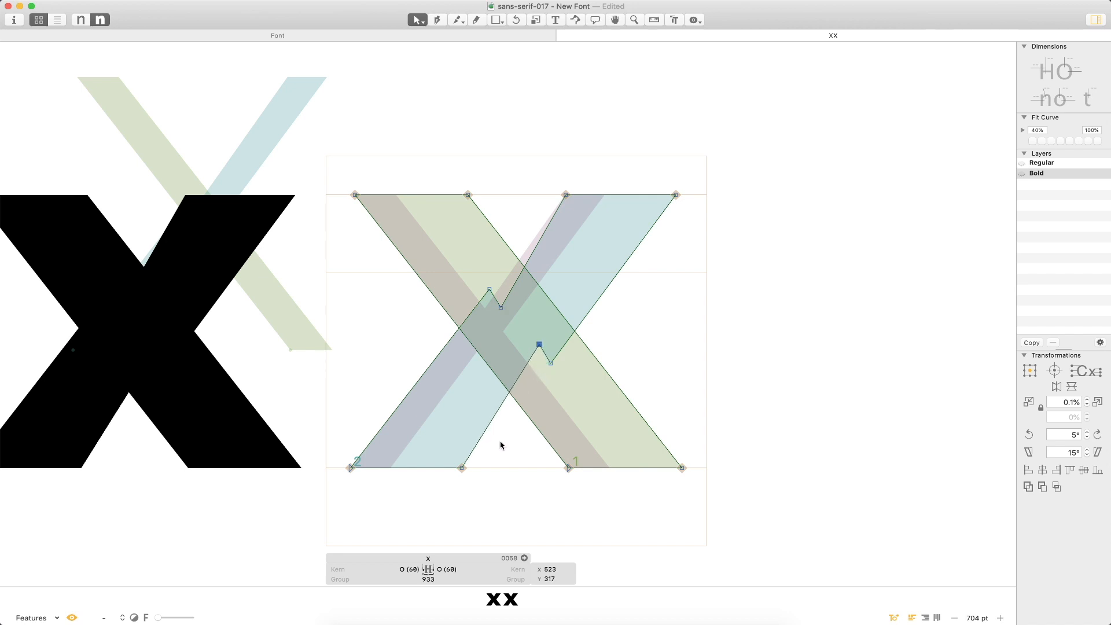
- Soften the taper of the X's lower-left arm by moving the inner node on its right edge down 30 units
key("super+minus")
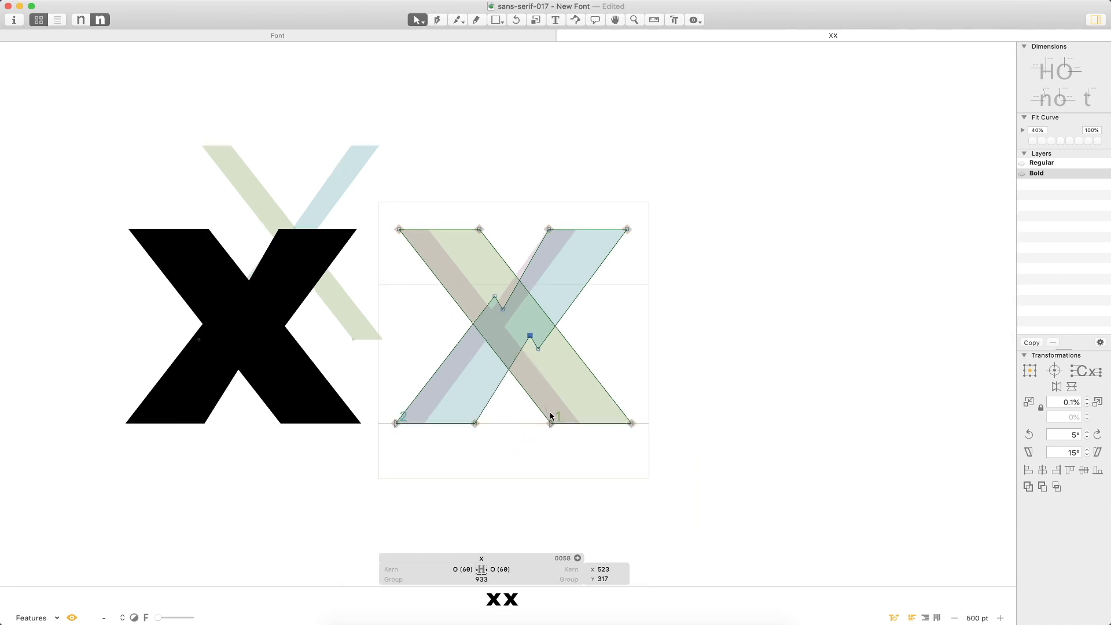
key("shift+Down")
key("shift+Down")
key("shift+Down")
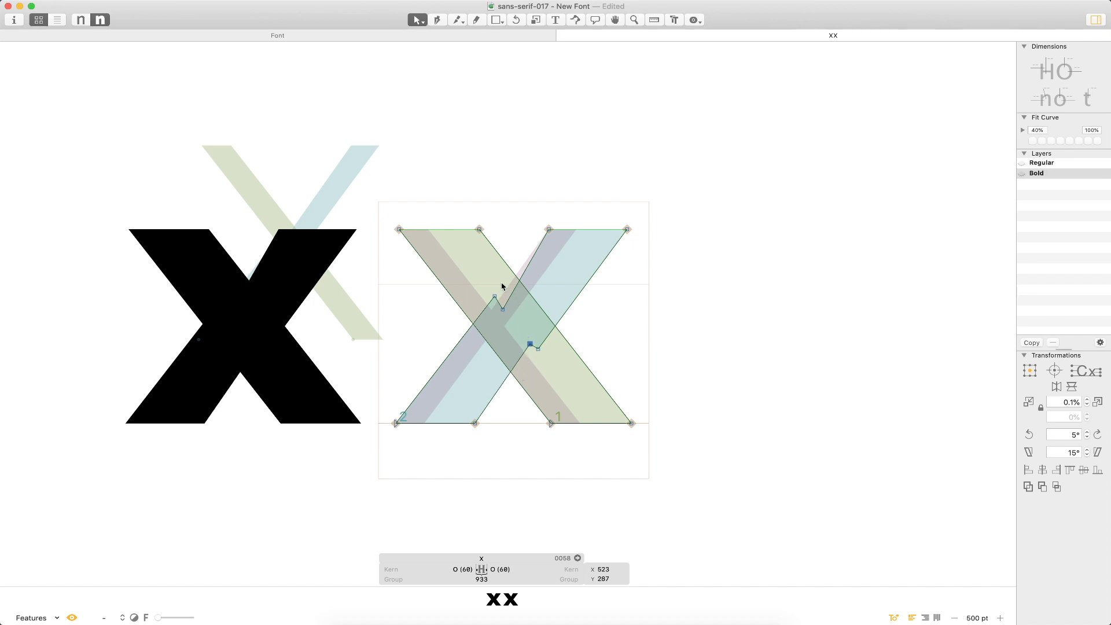
- Preview the filled Bold XX at smaller sizes, and save the font with the X's edit view closed
key("space")
key("super+minus")
key("super+minus")
key("super+minus")
key("t")
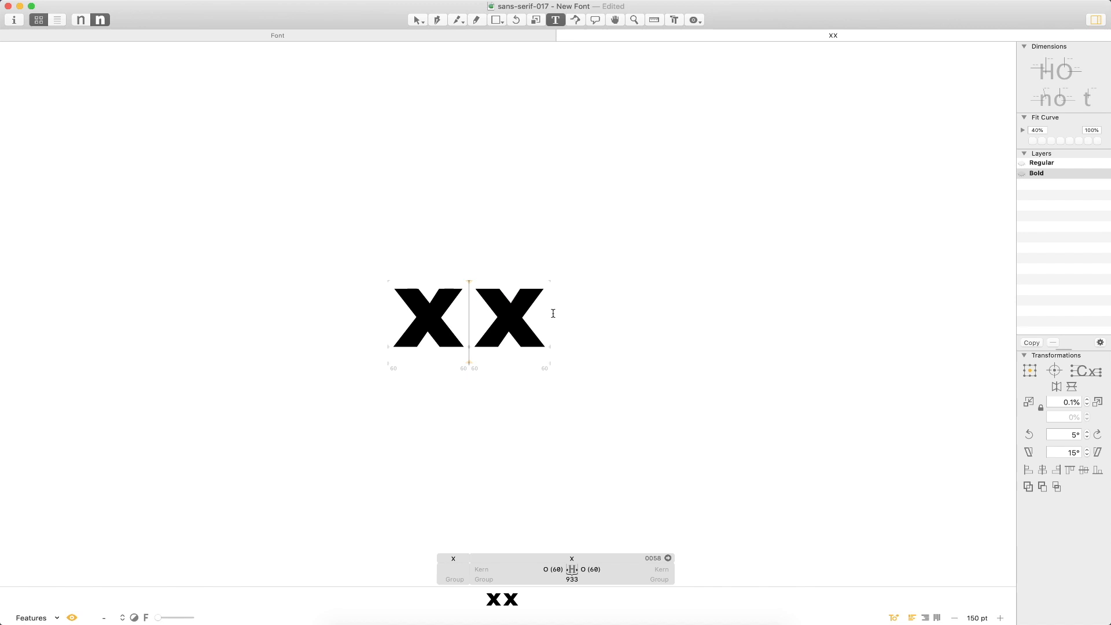
left_click(547, 314)
key("Escape")
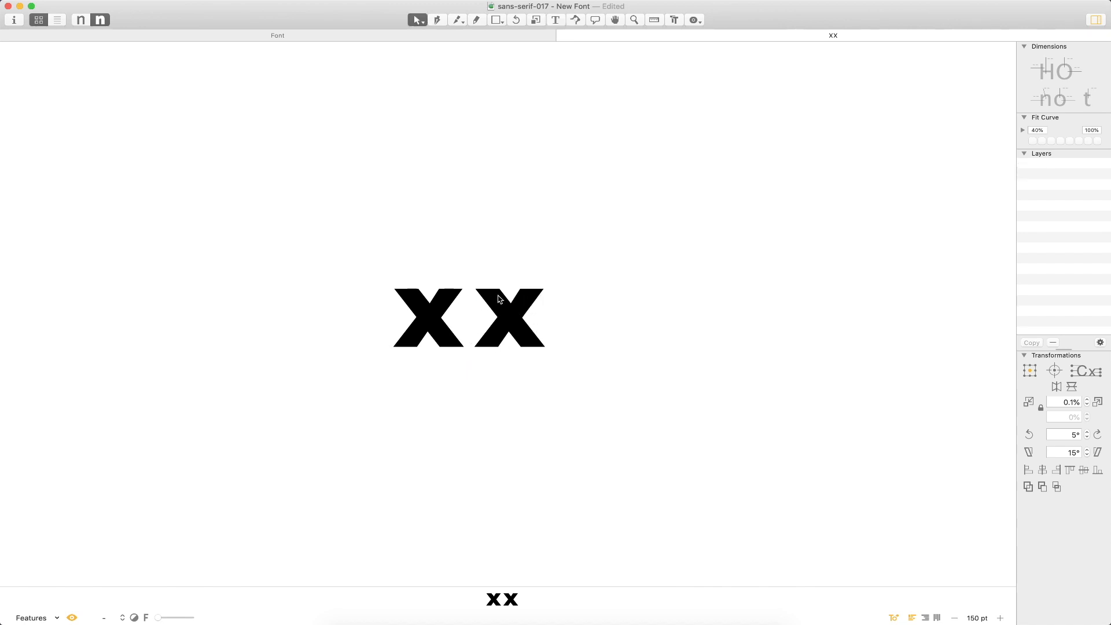
scroll(541, 270, "left", 2)
key("super+minus")
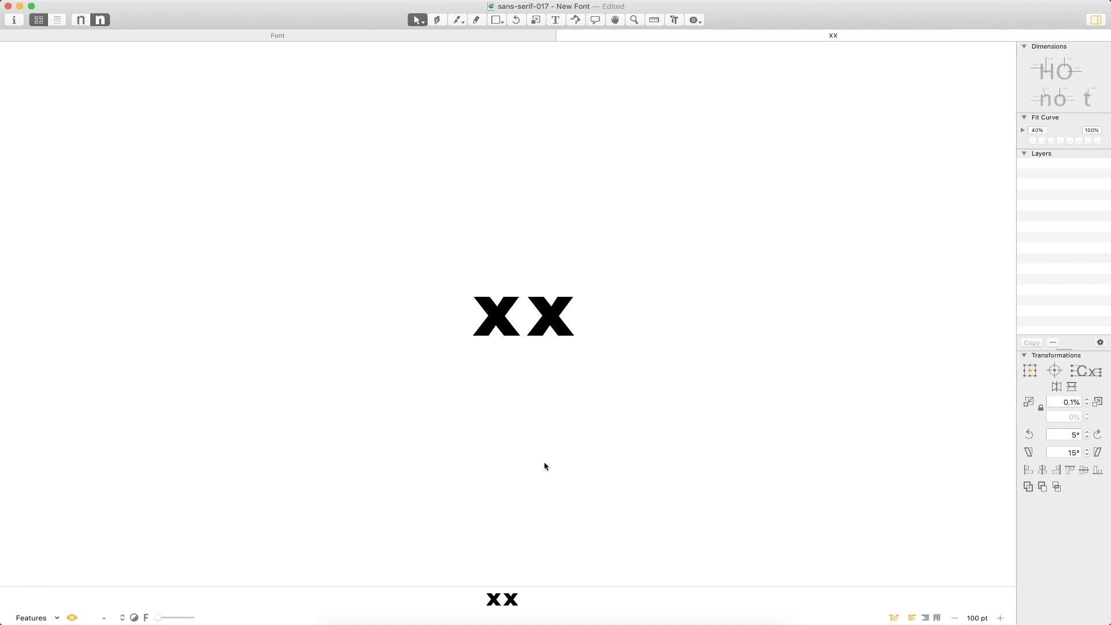
key("super+w")
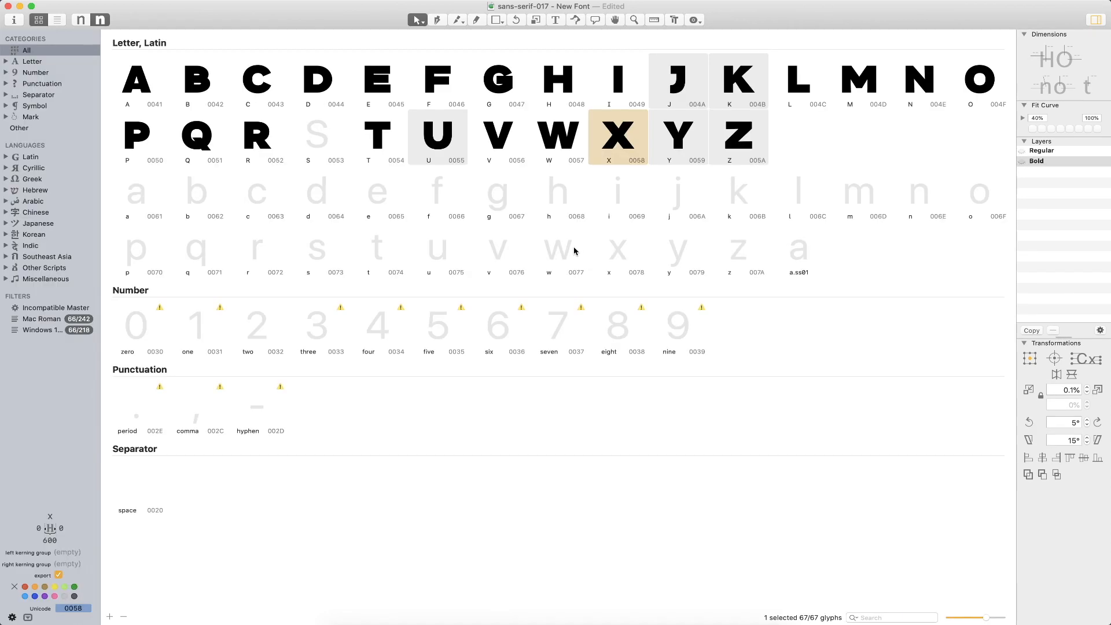
key("super+s")
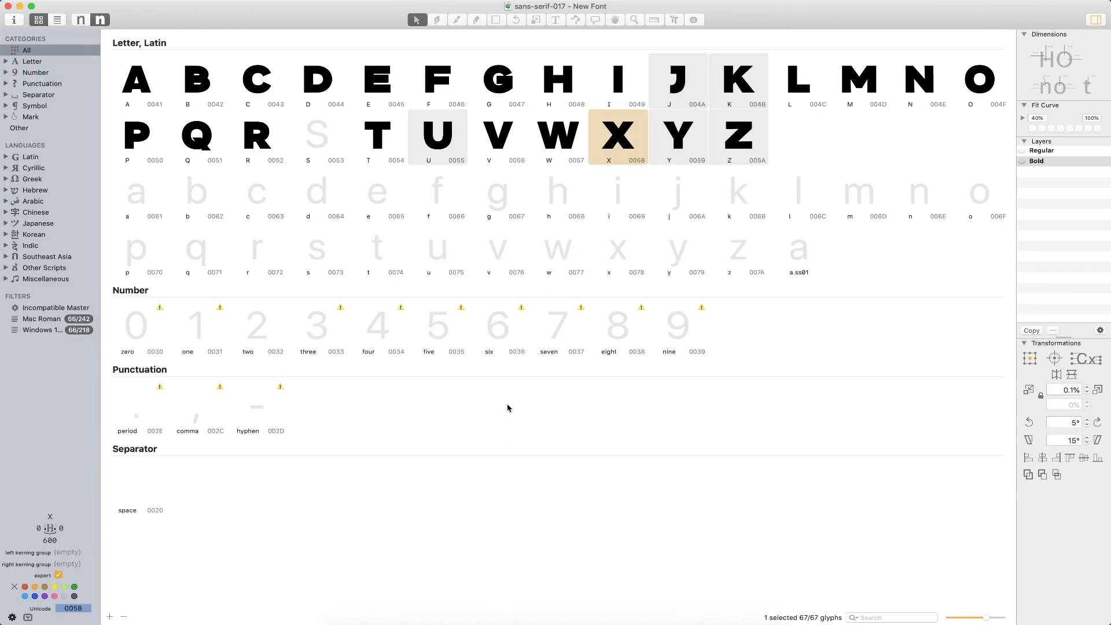
- Open the S and place its Regular outline in the Bold master
double_click(311, 140)
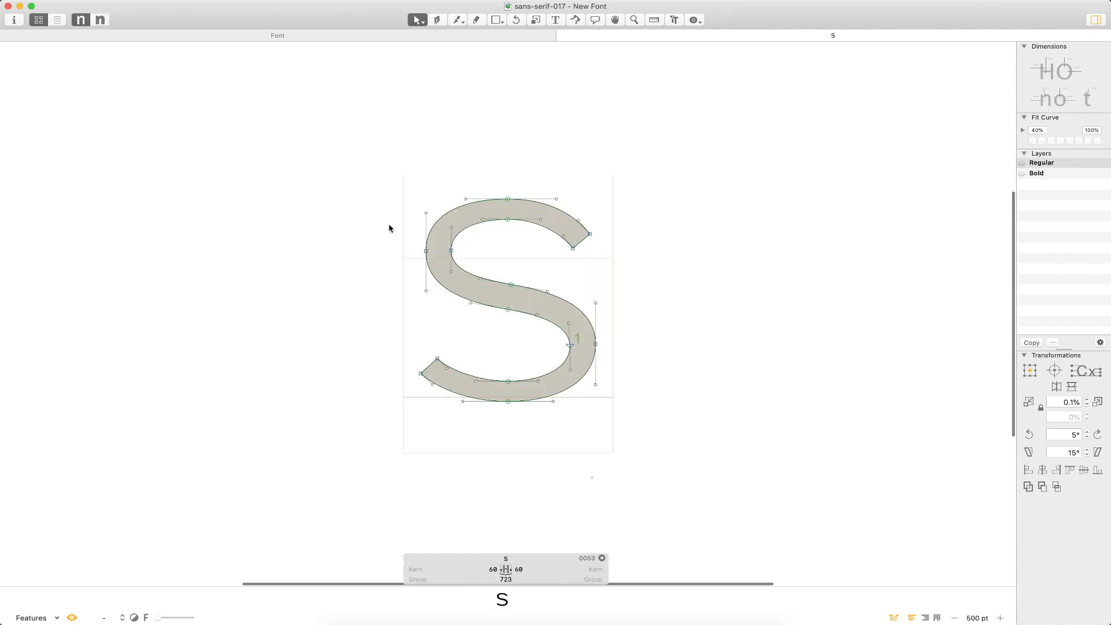
key("super+2")
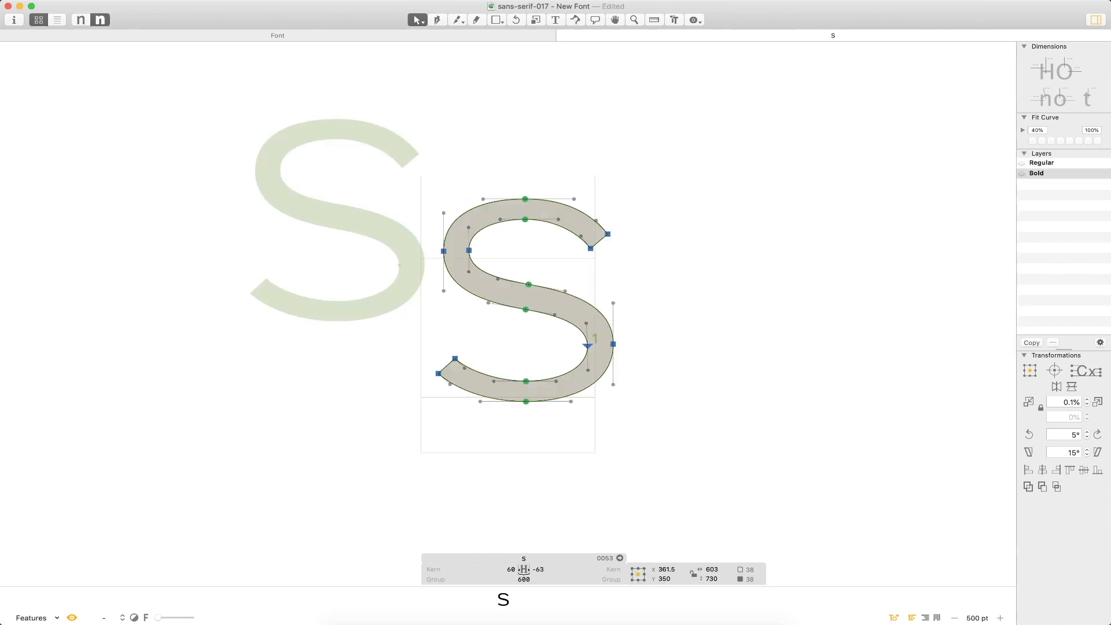
- Try to thicken the Bold S with Offset Curve at 70 horizontal and 70 vertical, check its filled shape, and undo the offset
left_click(168, 5)
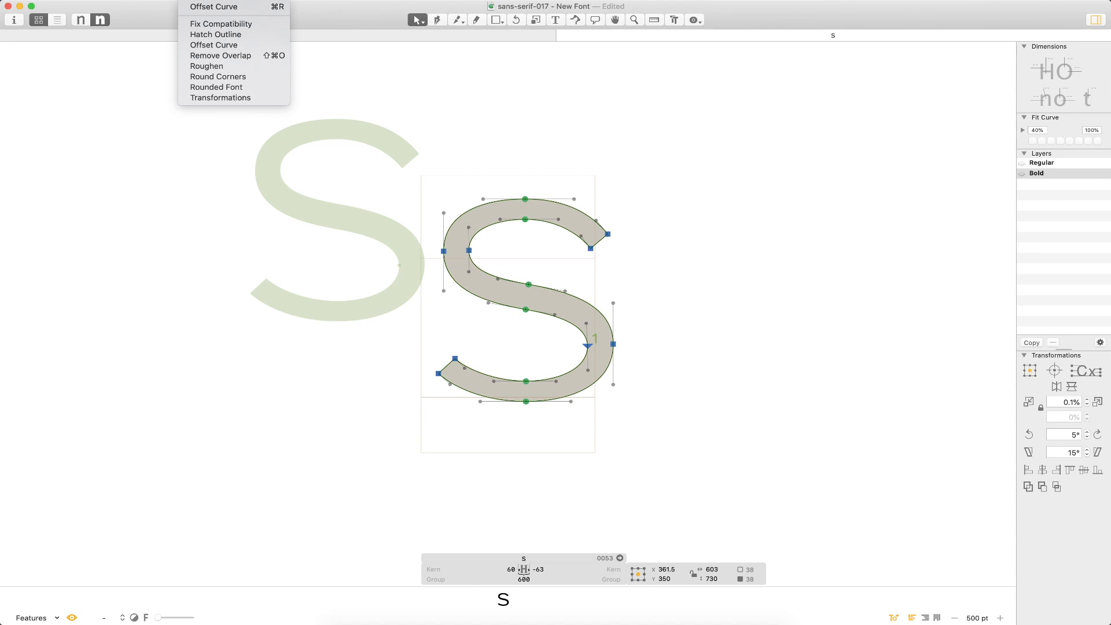
left_click(186, 8)
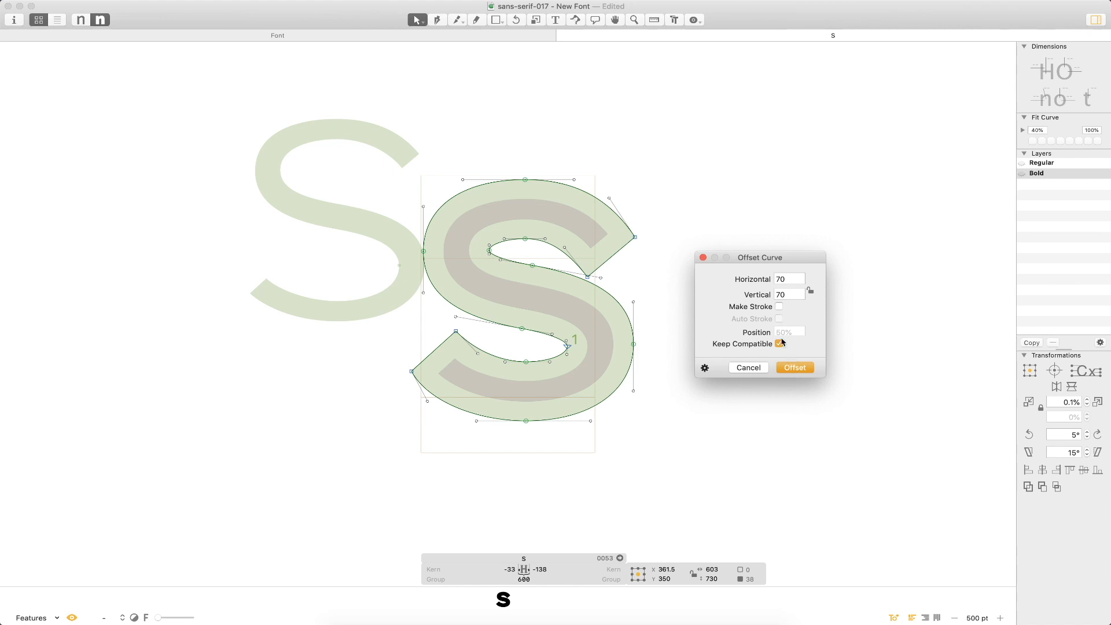
left_click(794, 370)
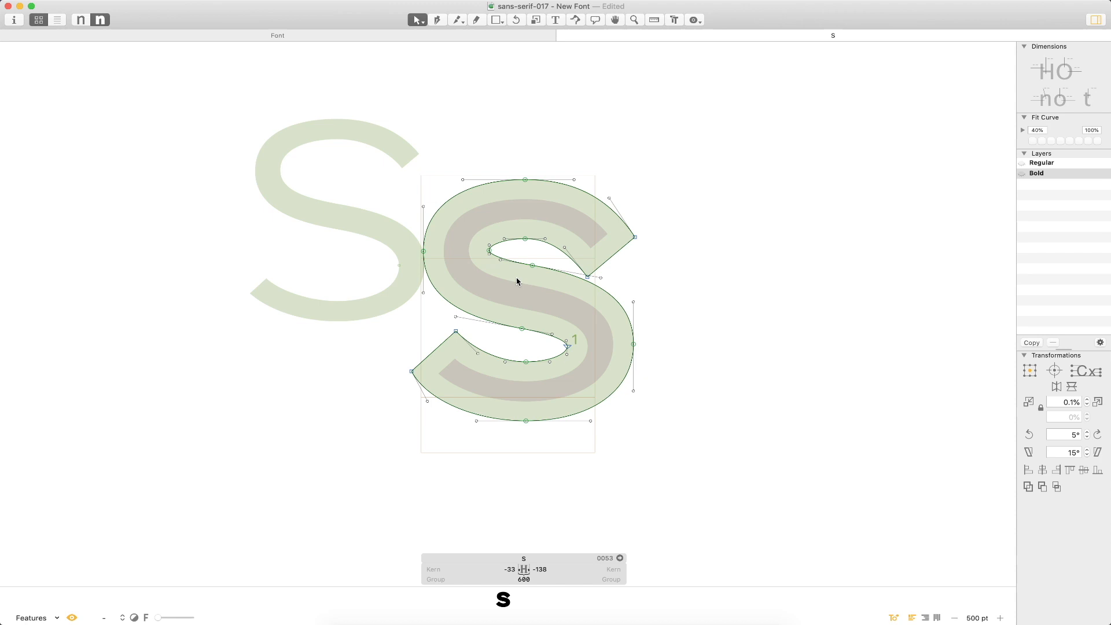
key("Escape")
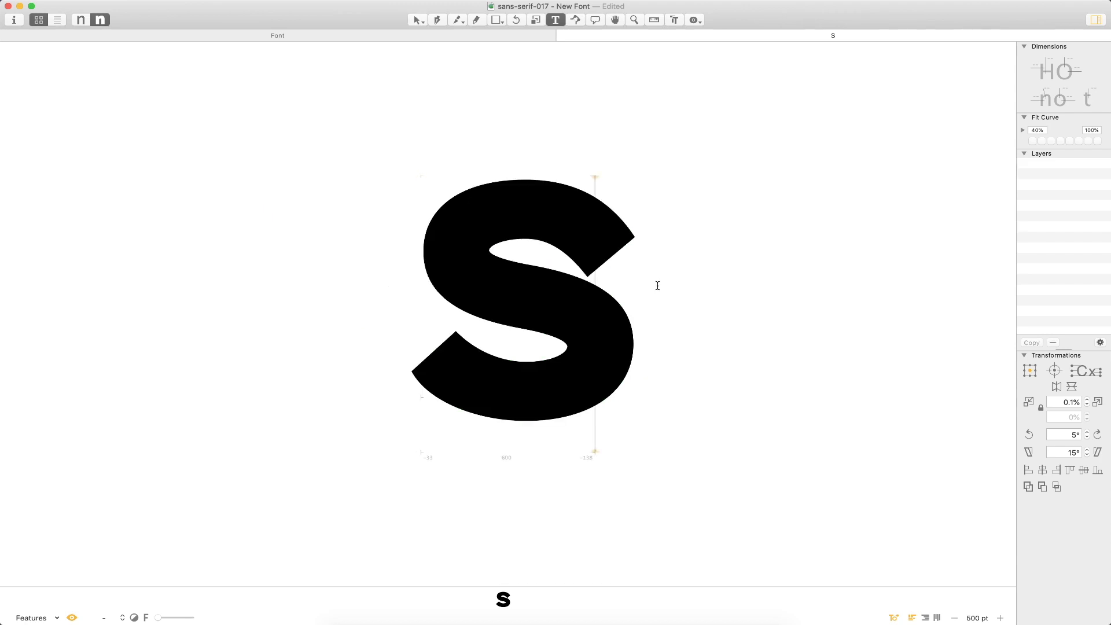
double_click(581, 270)
key("super+z")
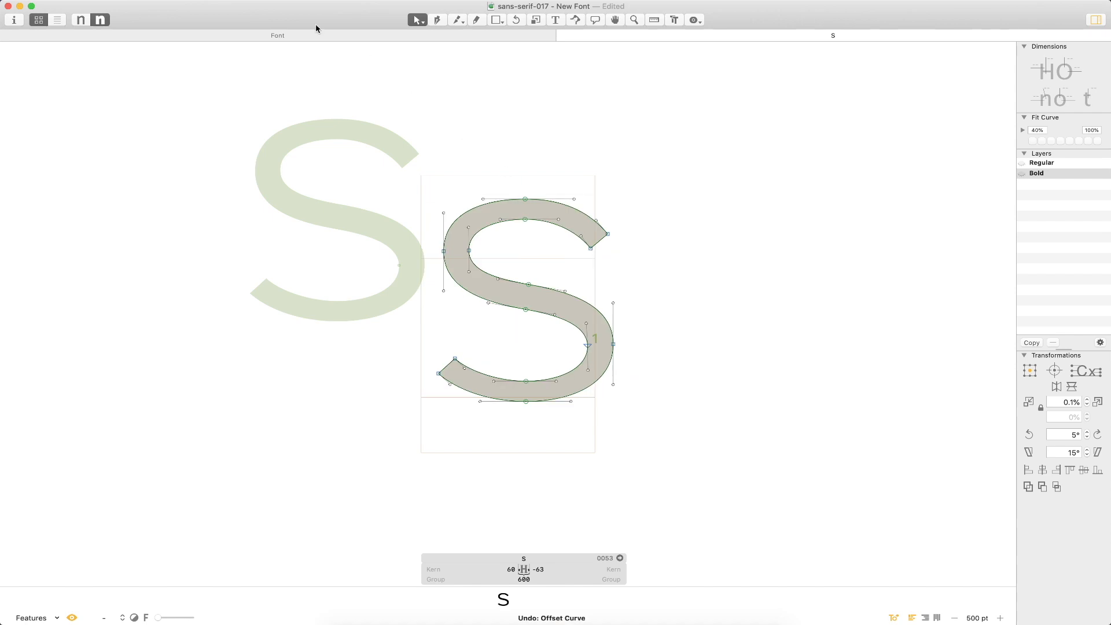
- Preview Offset Curve on the Bold S with 70 horizontal and 0 vertical
left_click(159, 1)
mouse_move(191, 3)
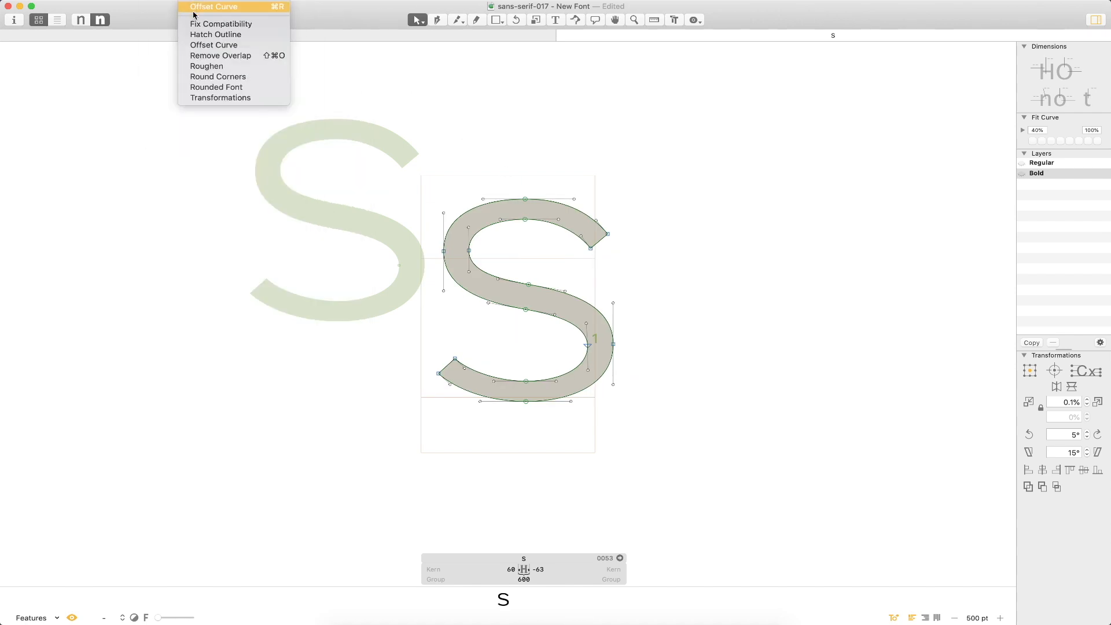
left_click(220, 6)
left_click(759, 282)
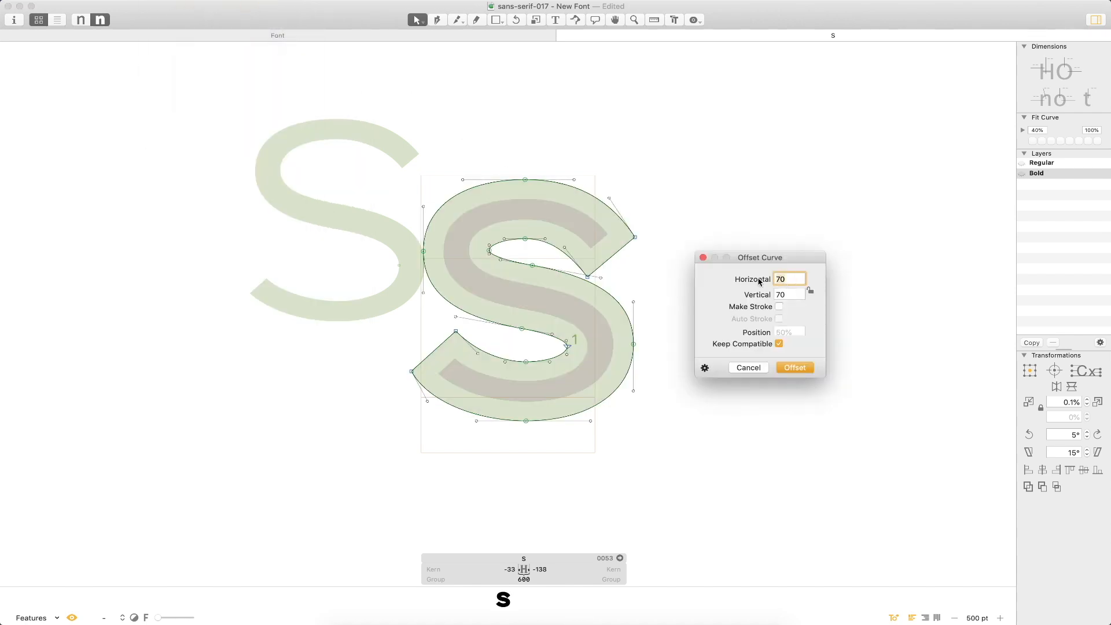
key("Tab")
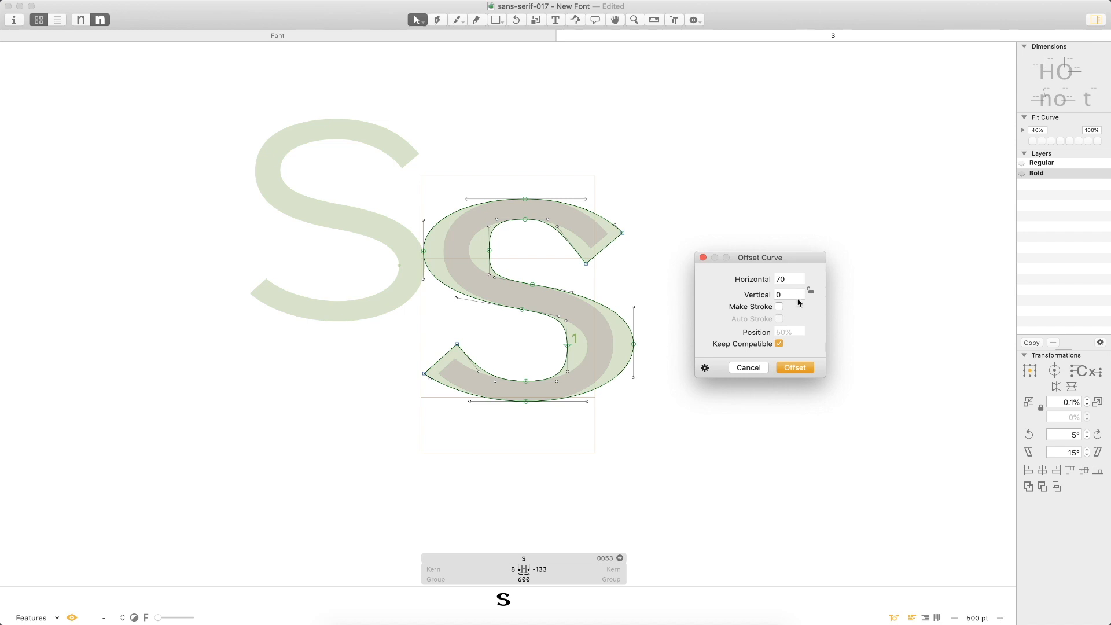
- Preview the S's offset with 0 horizontal and 70 vertical instead
left_click(796, 294)
type("70")
key("Return")
key("Return")
key("shift+Tab")
type("0")
key("Tab")
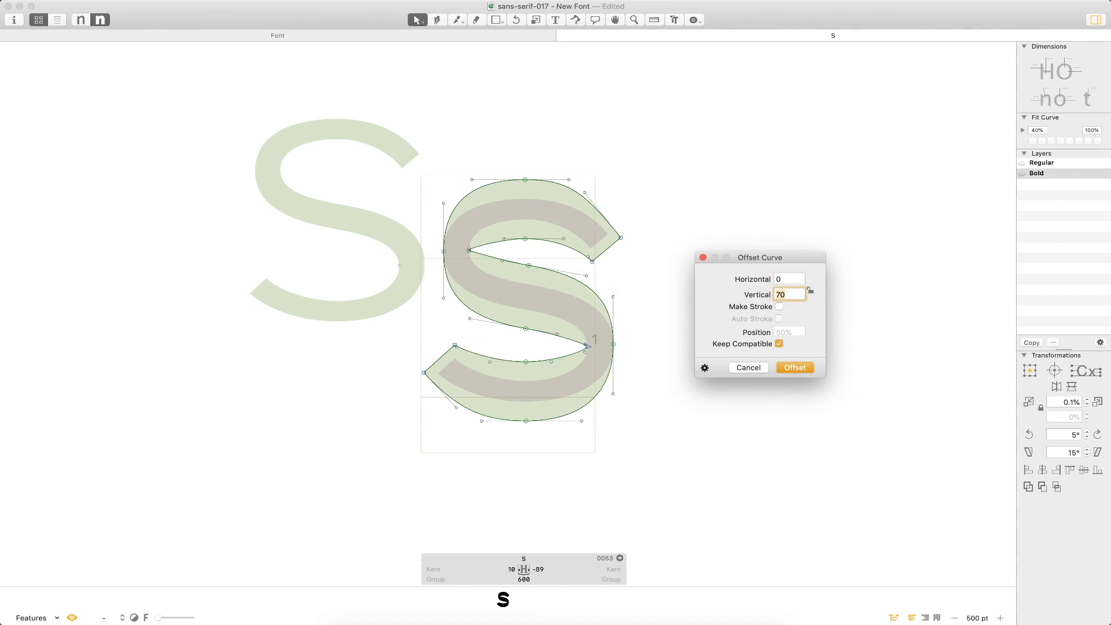
- Set the offset back to 70 horizontal and 70 vertical and apply it to the Bold S
key("shift+Tab")
key("Tab")
key("shift+Tab")
type("70")
key("Tab")
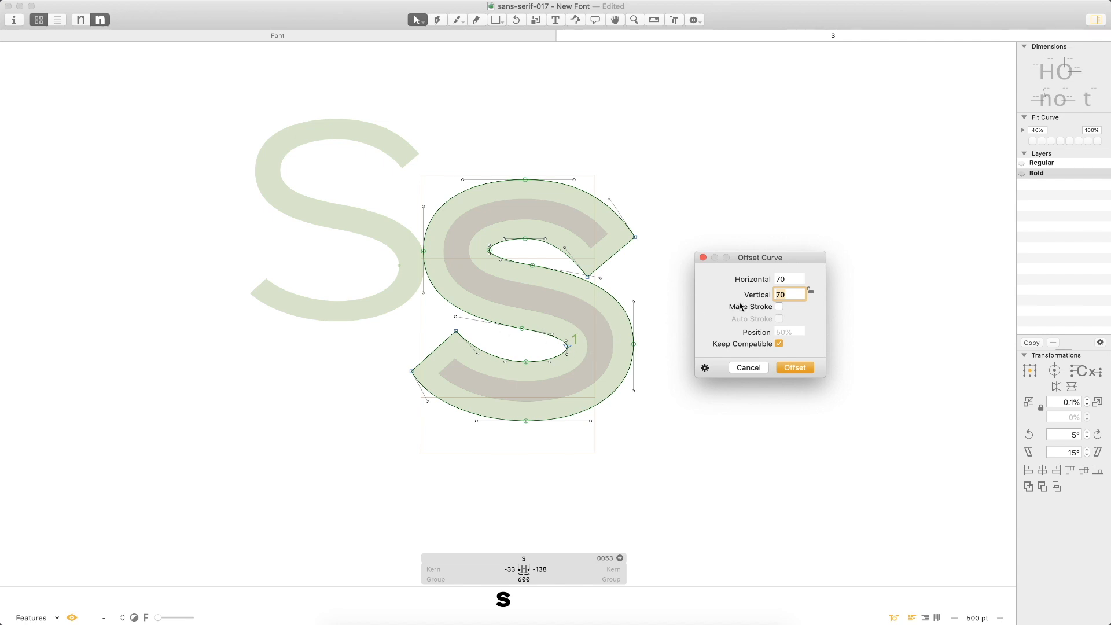
left_click(797, 372)
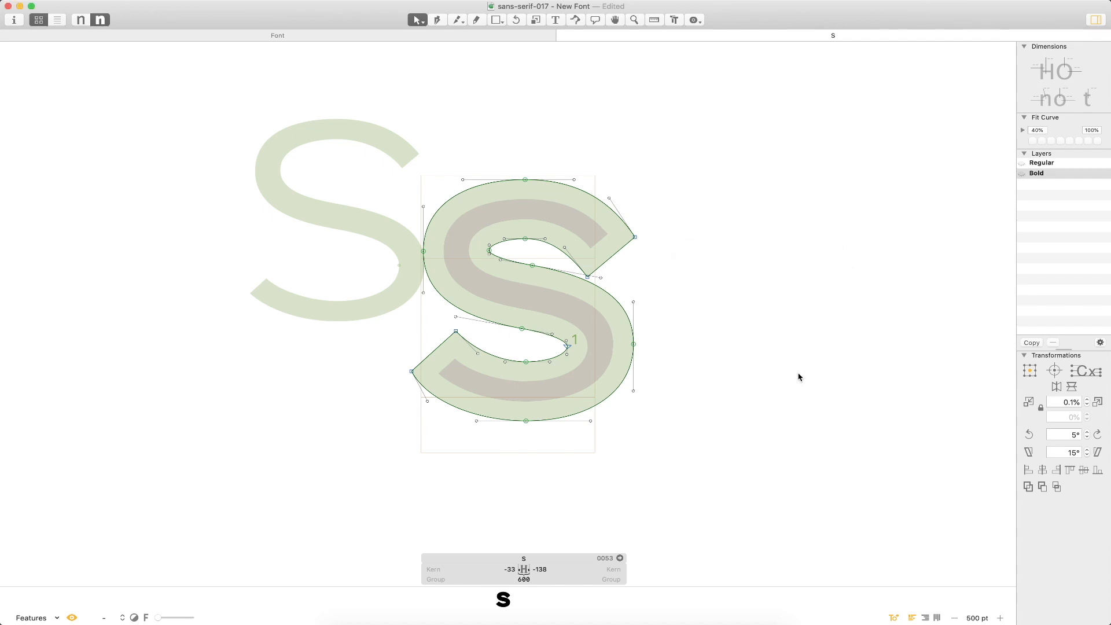
- Try to scale the thickened S down by 20%, and undo both the scaling and the offset
left_click(1055, 401)
type("20")
key("Return")
left_click(1031, 405)
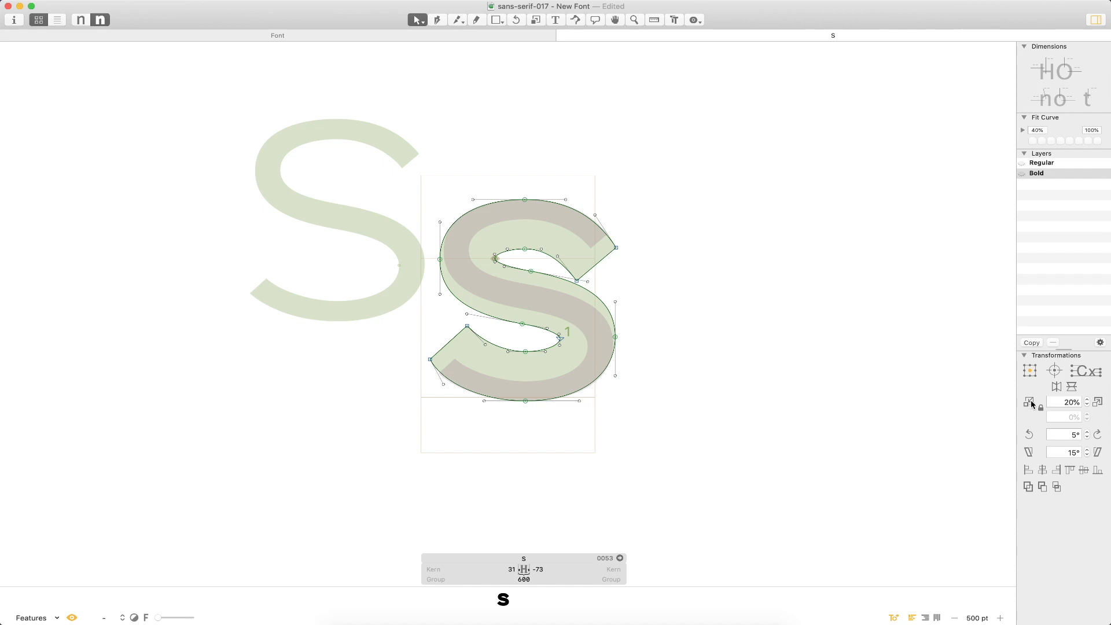
left_click(1030, 403)
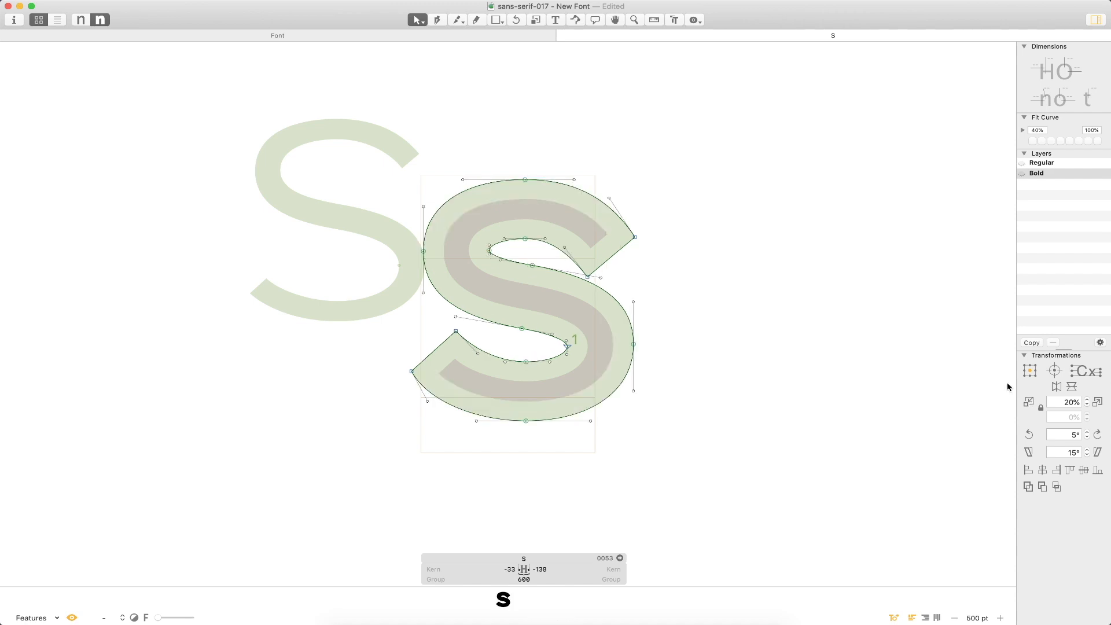
key("super+z")
- Apply Offset Curve to the thin Bold S outline again with 70 horizontal and 70 vertical
left_click(213, 0)
mouse_move(192, 0)
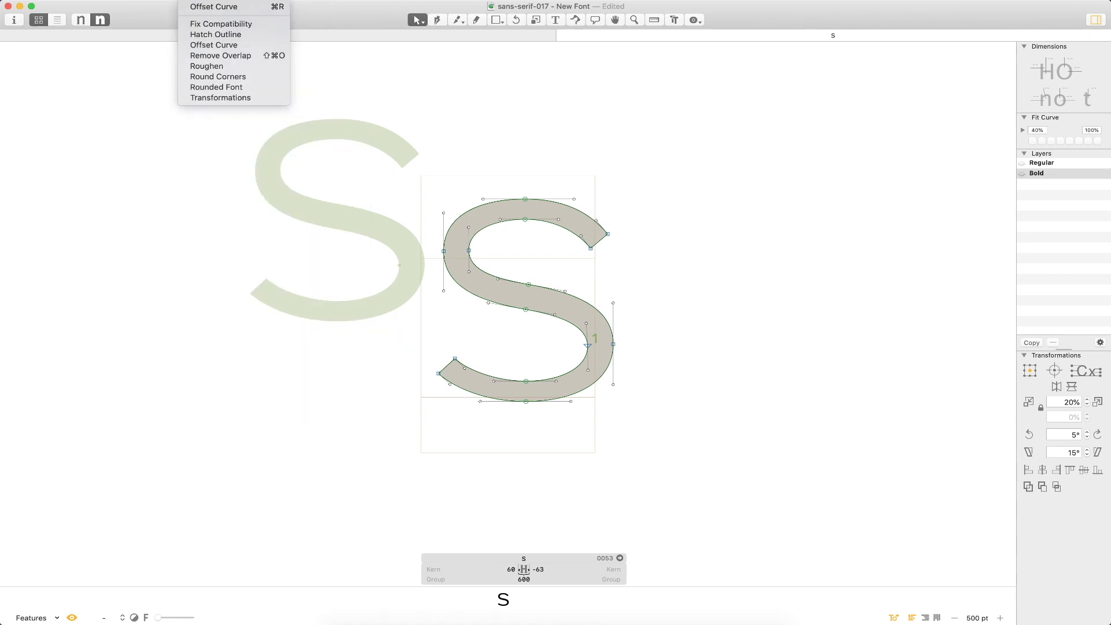
left_click(214, 45)
left_click(791, 278)
left_click_drag(790, 279, 751, 300)
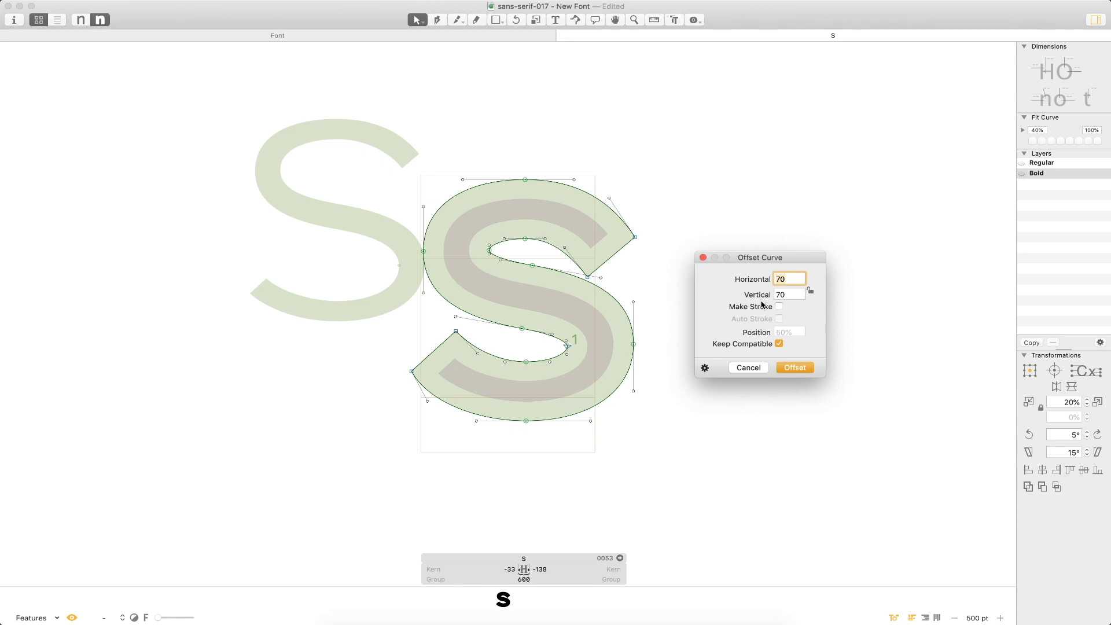
key("Return")
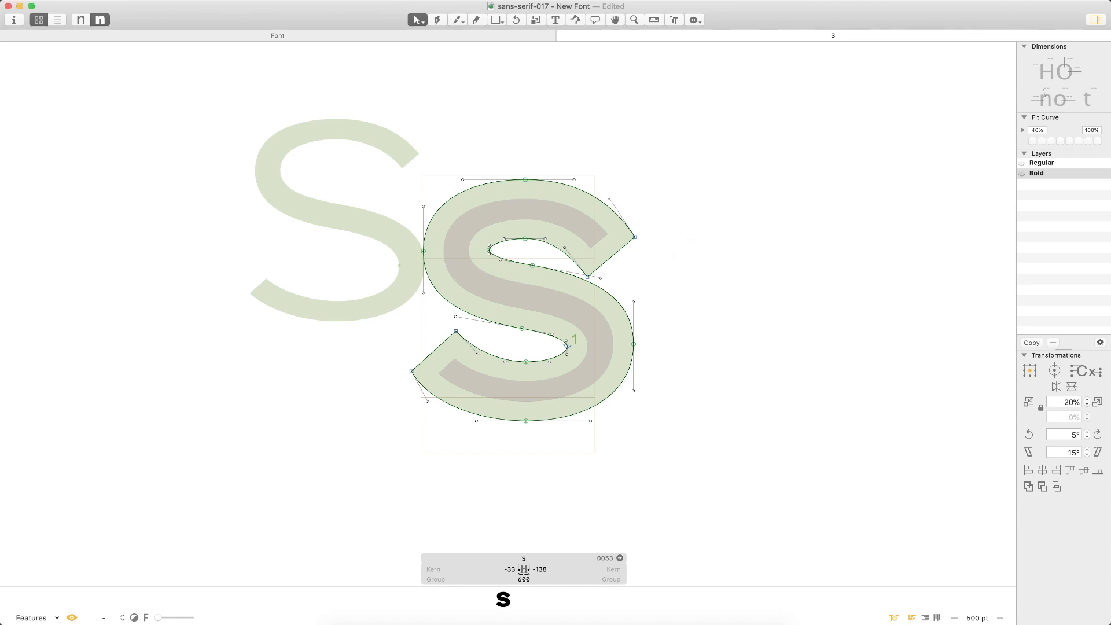
- Measure the thickness of the S's diagonal spine and undo the offset
key("l")
left_click_drag(550, 264, 528, 343)
key("super+z")
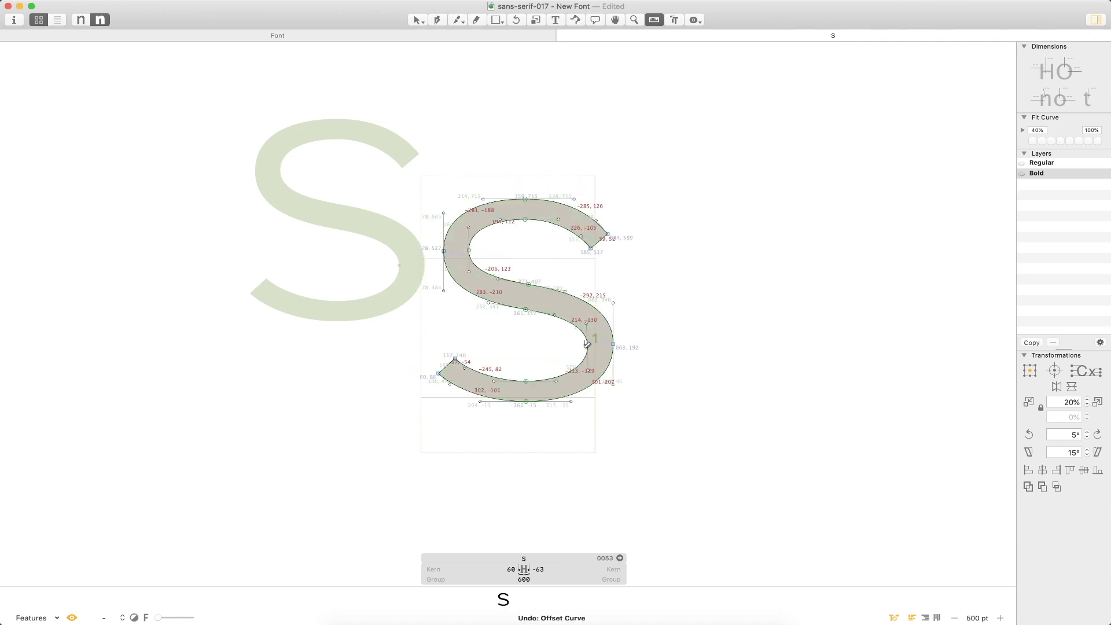
- Try a 140-unit Offset Curve on the Bold S, and apply it at 120 horizontal and 120 vertical
key("v")
left_click(159, 0)
mouse_move(190, 0)
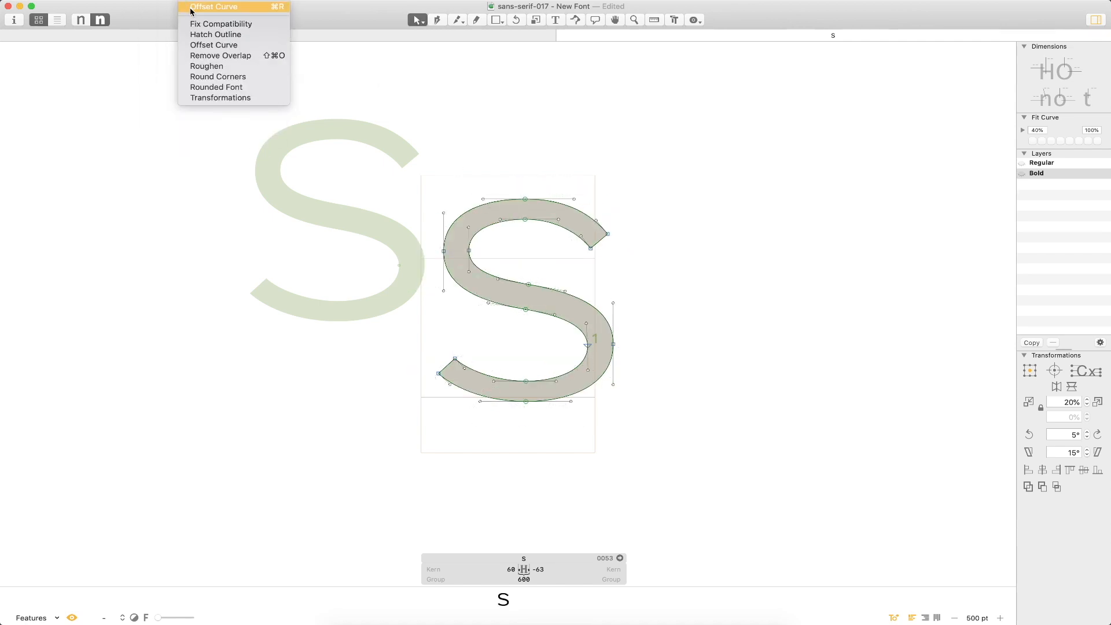
left_click(213, 45)
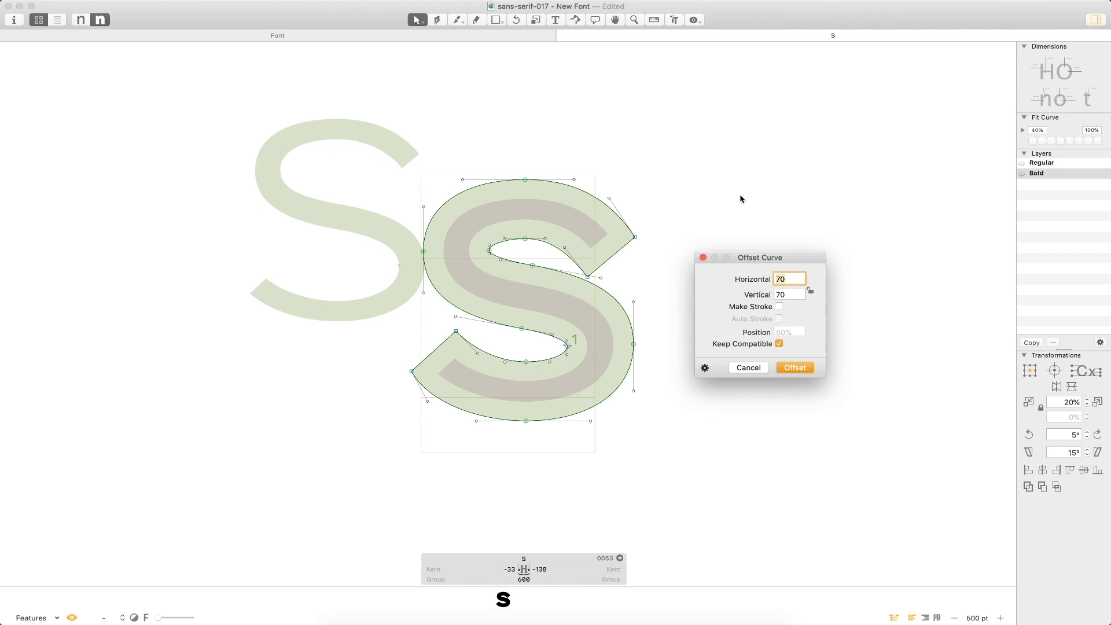
type("140")
key("Tab")
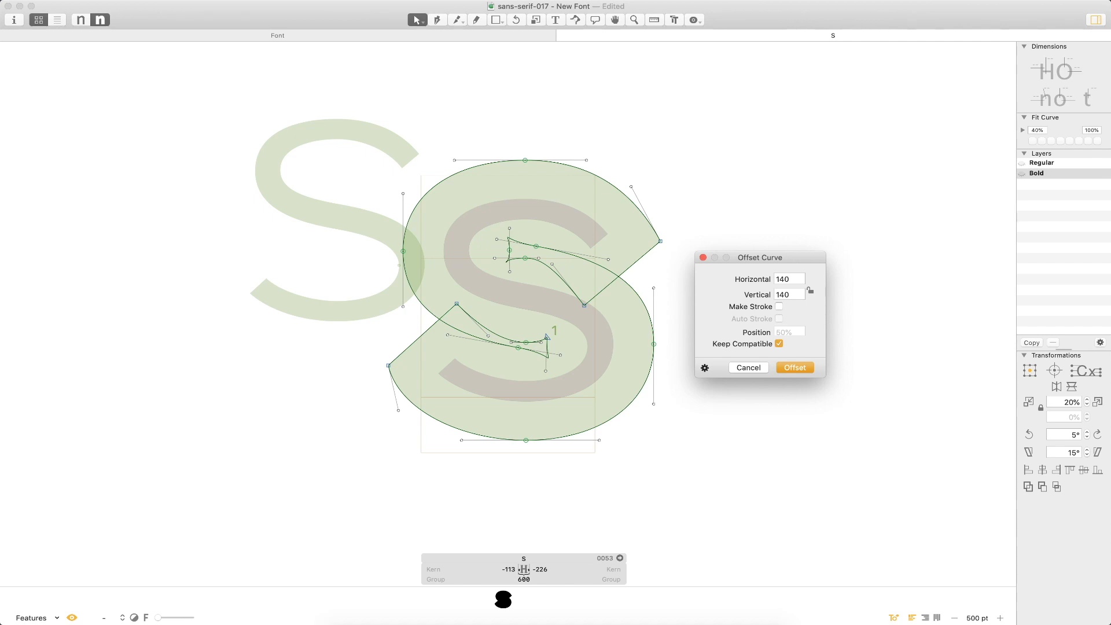
key("shift+Tab")
type("120")
key("Tab")
type("120")
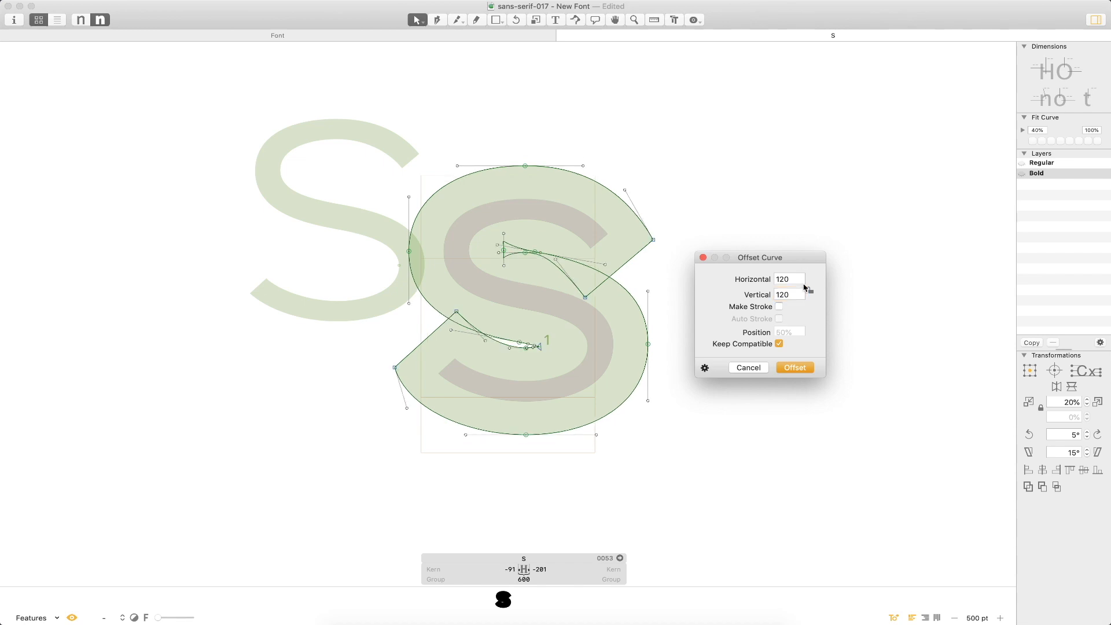
left_click(801, 370)
- Scale the thickened Bold S down by 20% twice
left_click(1039, 407)
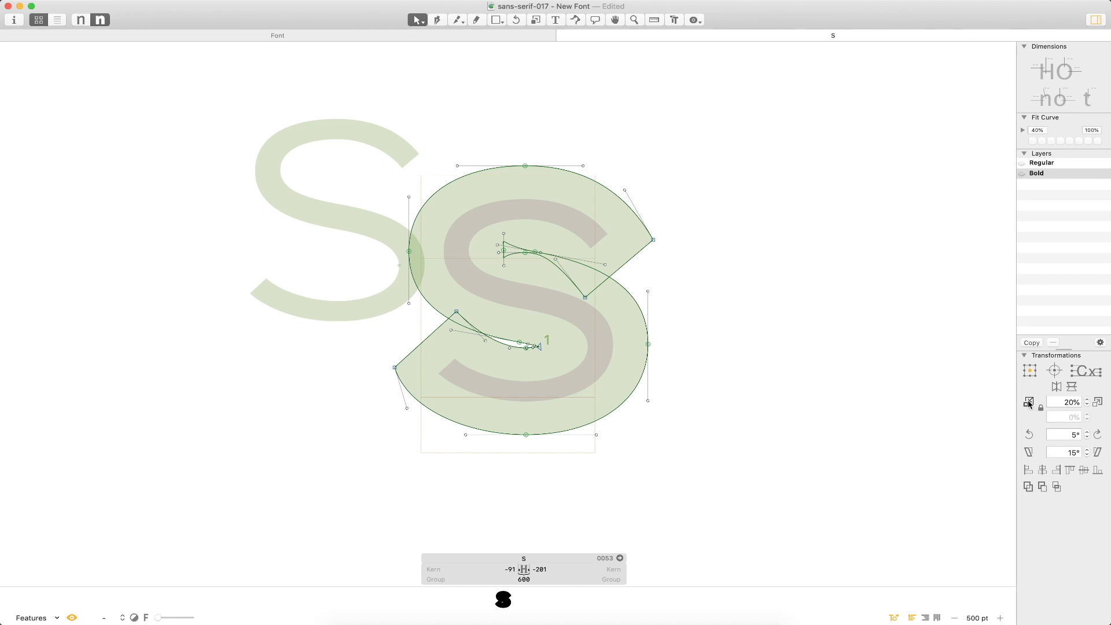
left_click(1028, 401)
left_click(1028, 401)
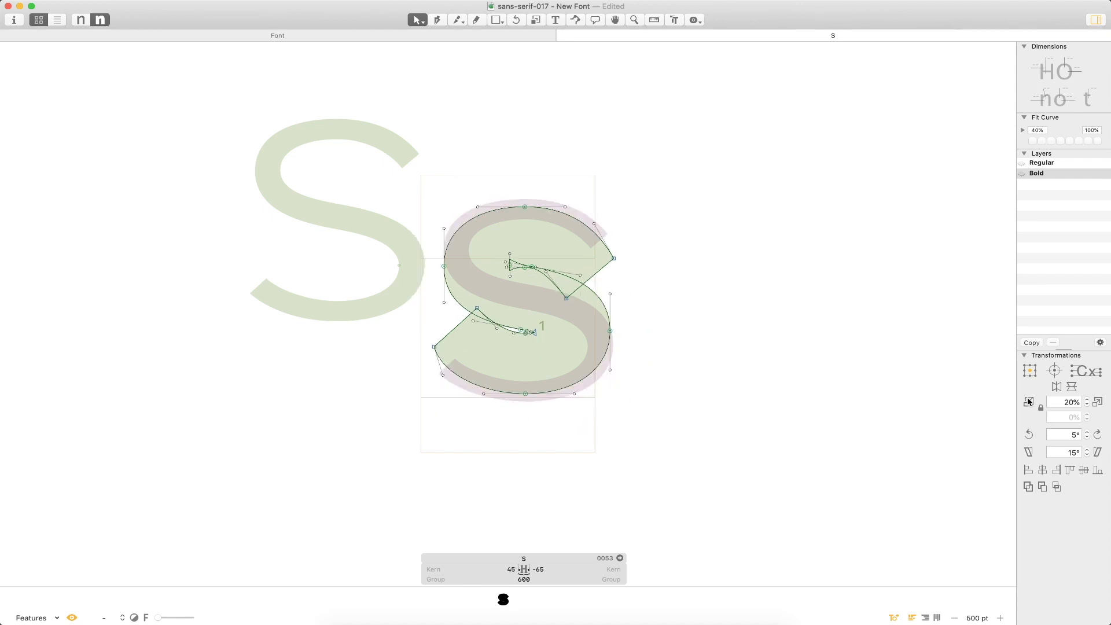
- Measure the thickness of the reduced S's spine and undo the last 20% scaling
key("l")
scroll(503, 292, "up", 3)
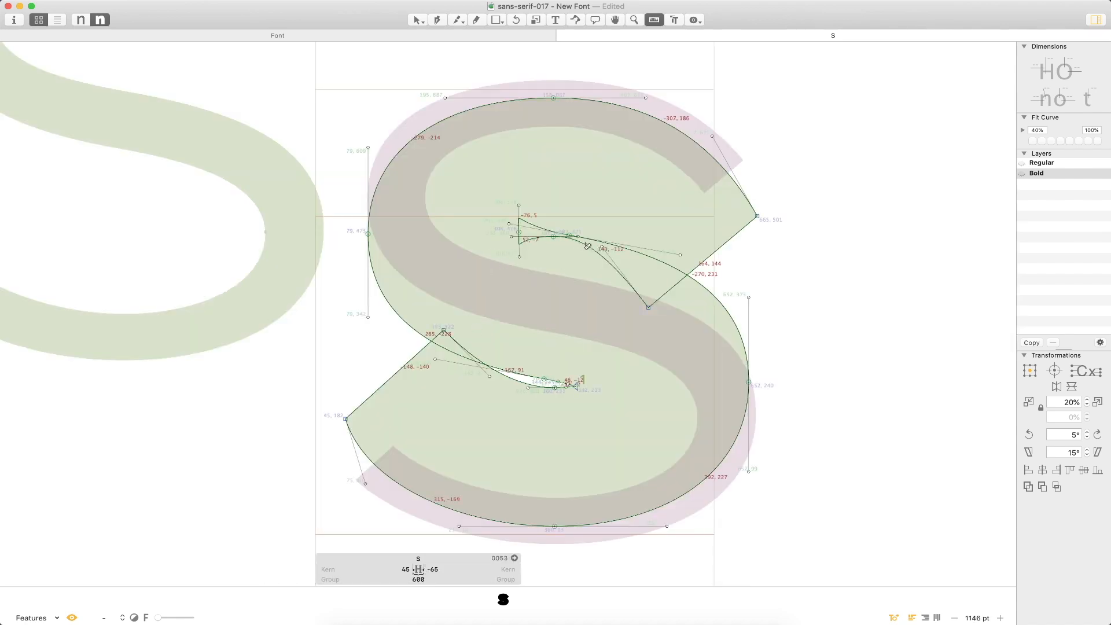
left_click_drag(583, 232, 552, 385)
left_click_drag(550, 388, 550, 387)
key("super+z")
- Scale the Bold S down by a further 10%
left_click(1083, 402)
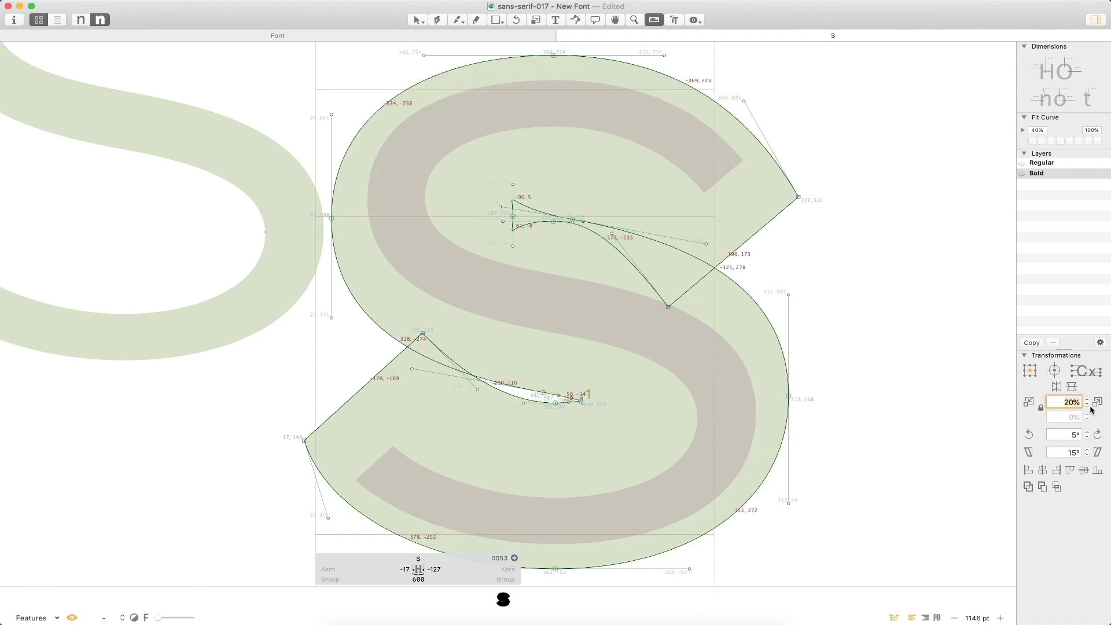
type("10")
key("Return")
left_click(1029, 402)
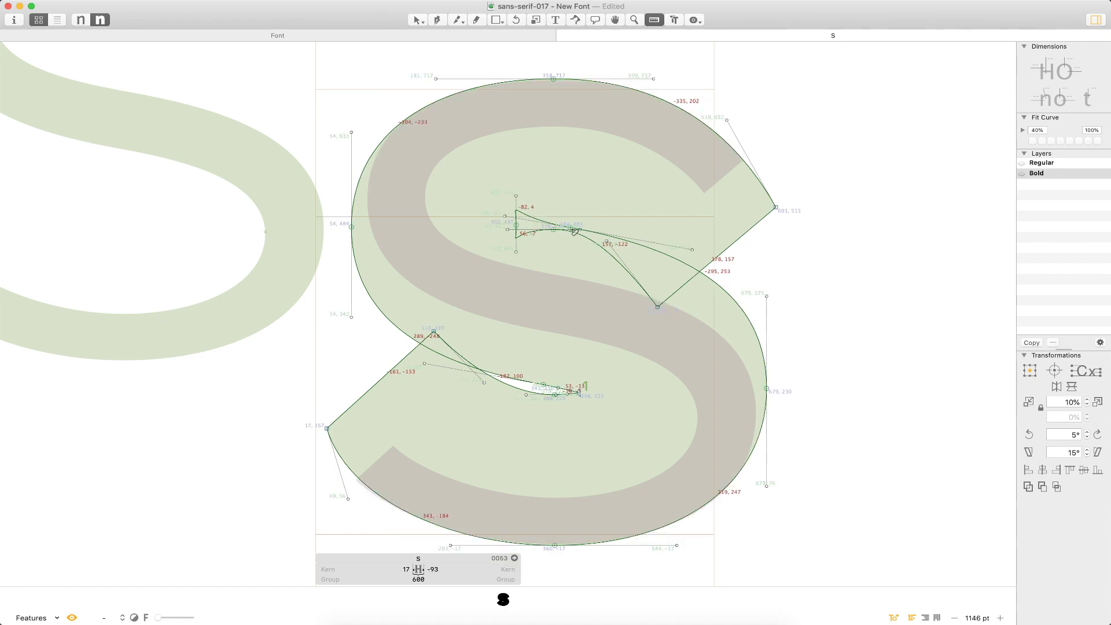
- Measure the Bold S's spine thickness and try scaling the glyph down by another 10%
left_click_drag(589, 237, 552, 391)
left_click(1028, 402)
key("super+z")
- Try scaling the Bold S down by 5%
left_click(1059, 400)
type("5")
key("Return")
left_click(1029, 403)
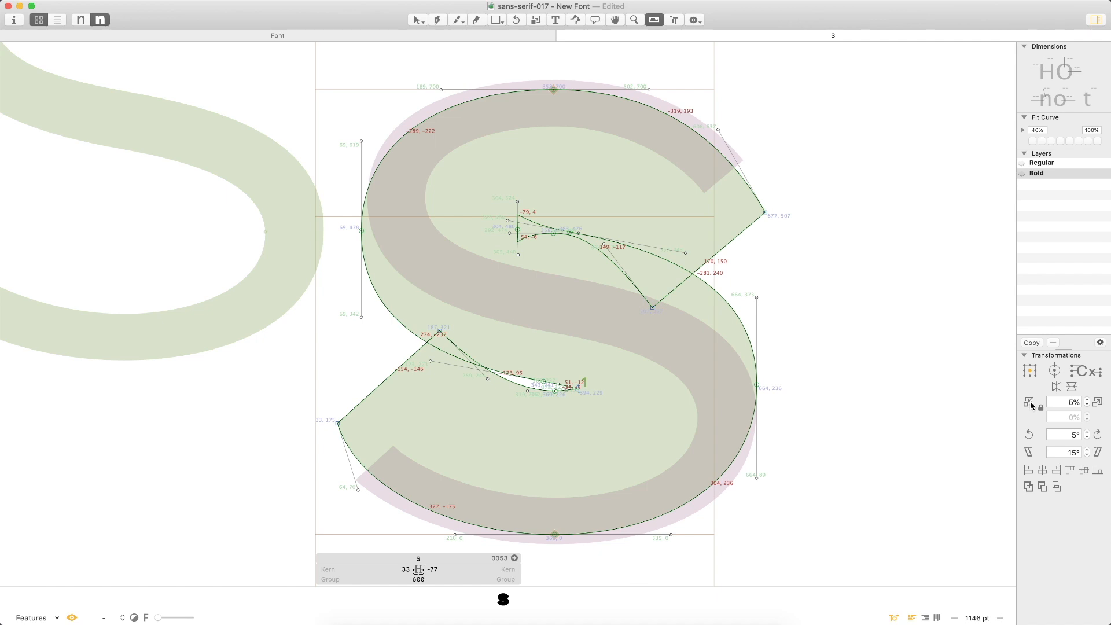
key("super+z")
- Scale the Bold S down by 2.5%
left_click(1047, 398)
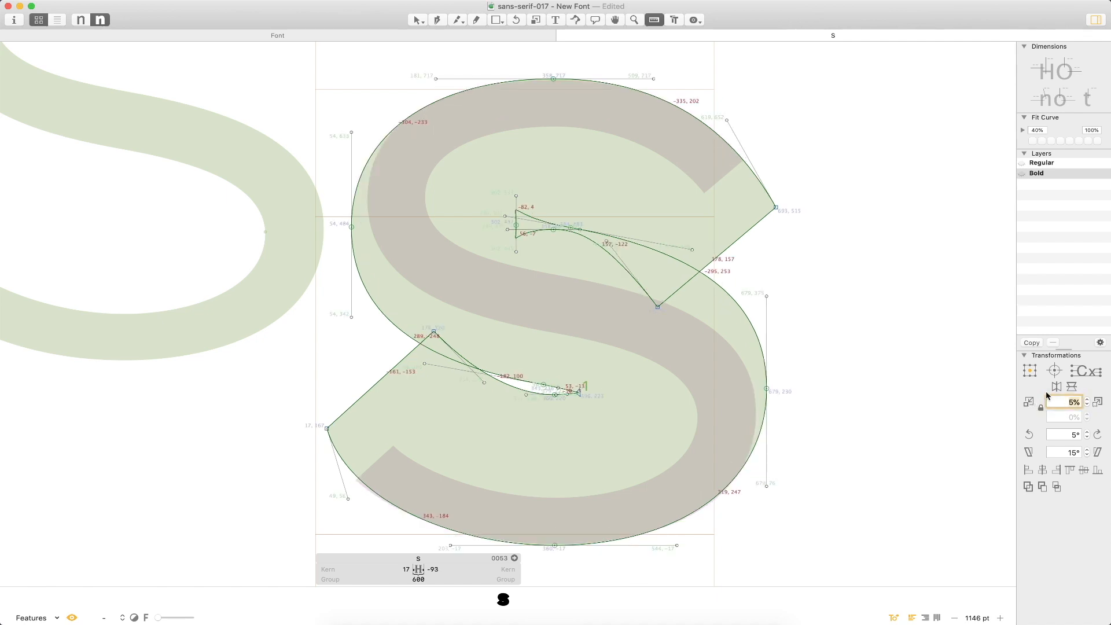
type("2.5")
key("Return")
left_click(1029, 405)
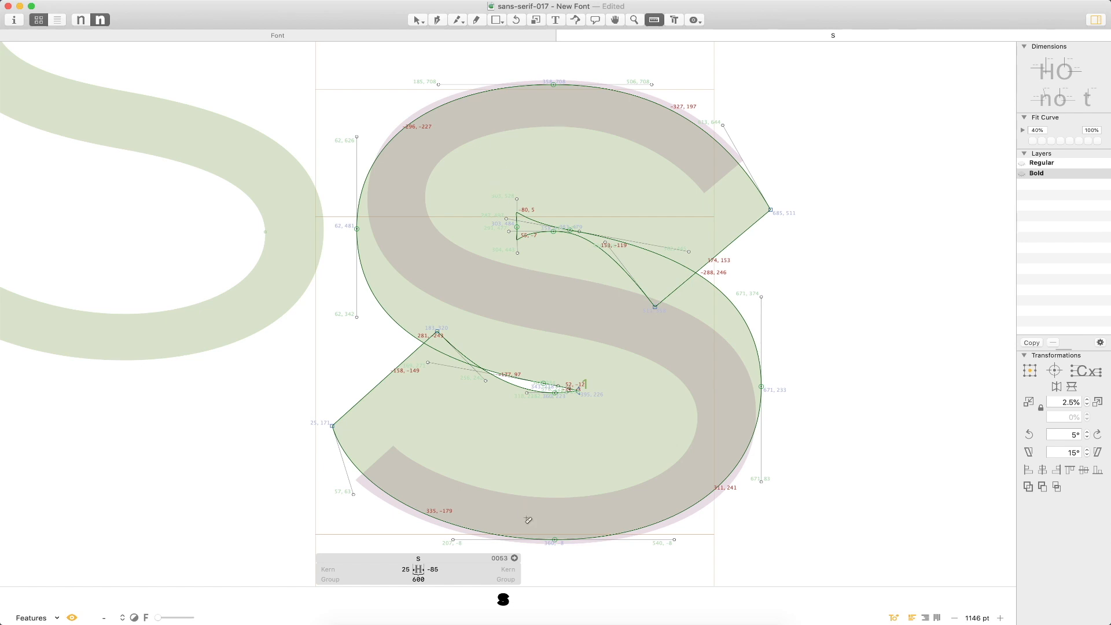
- Insert an O before the S and show the Bold O's measurements for comparison
type("t")
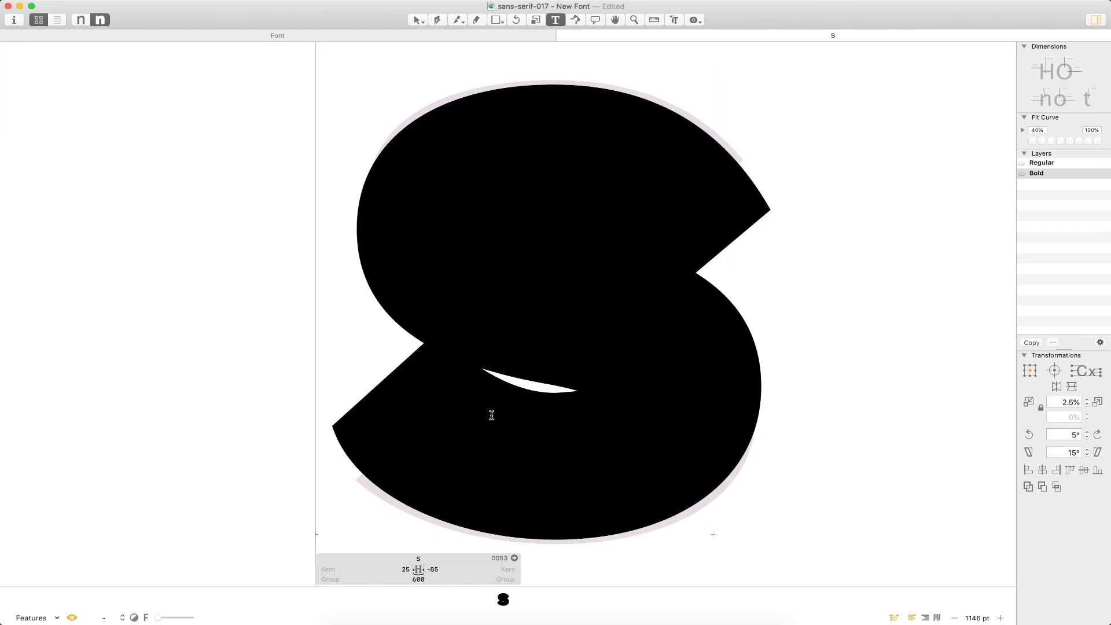
type("o")
key("Escape")
double_click(328, 528)
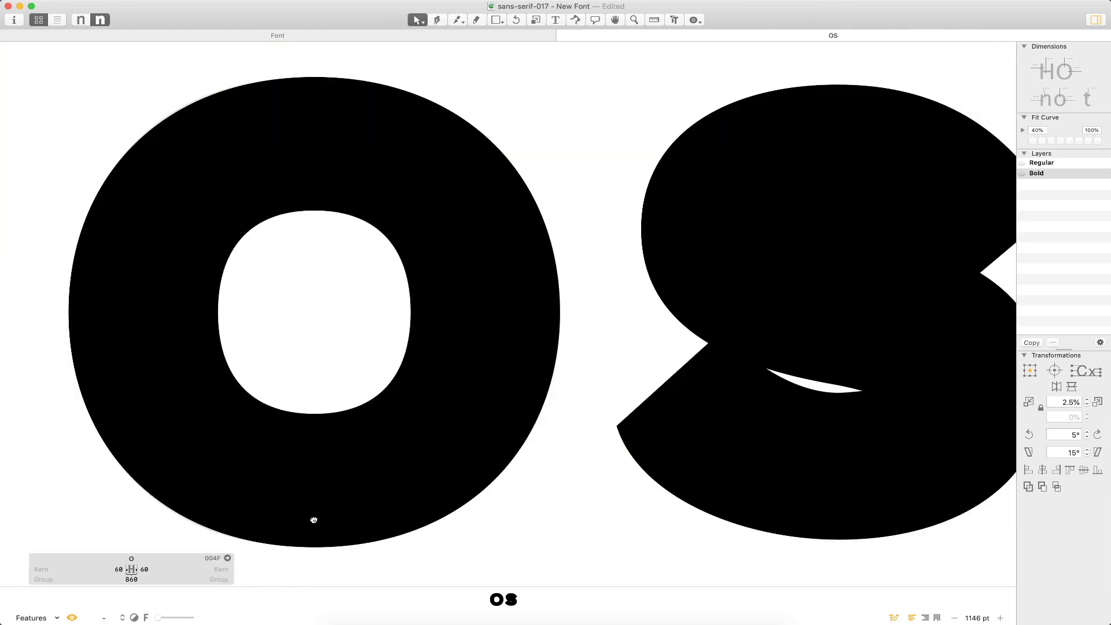
left_click_drag(310, 521, 460, 420)
key("l")
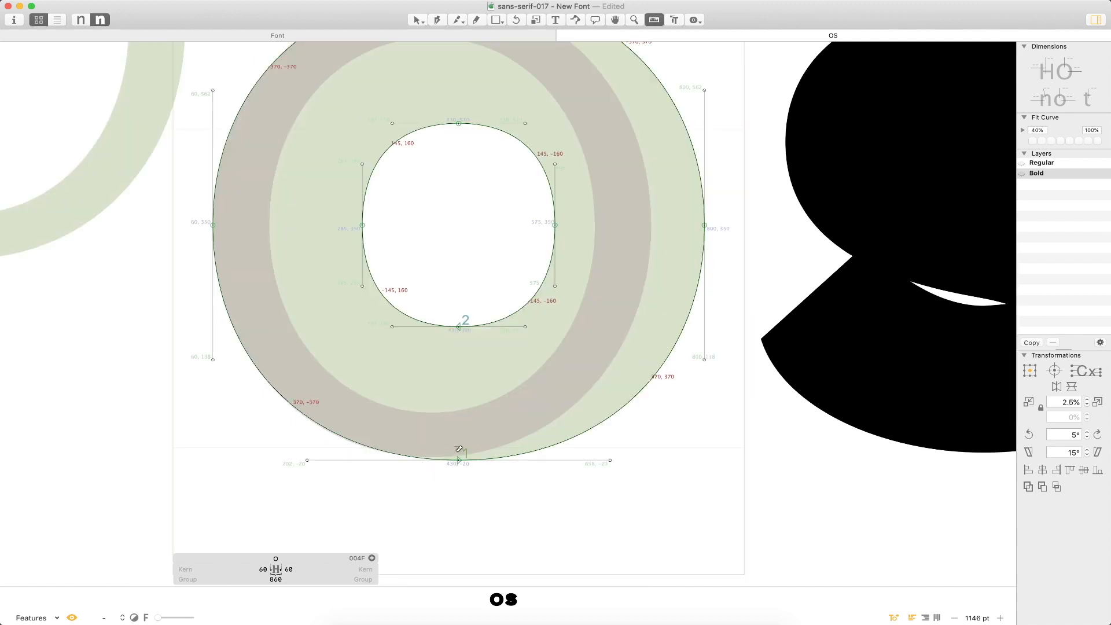
- Return to the Bold S, undo its last two scalings and show its measurements
key("v")
double_click(924, 367)
left_click_drag(798, 336, 391, 320)
key("super+z")
key("super+z")
key("l")
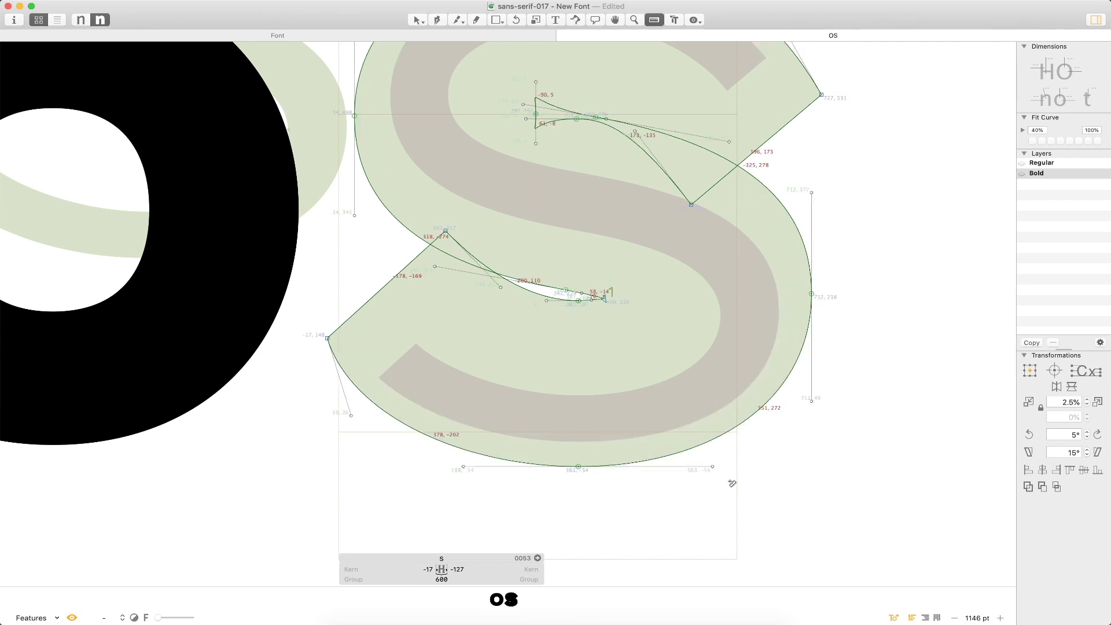
- Try scaling the Bold S down by 15%
left_click(1067, 401)
type("15")
key("Return")
left_click(1029, 401)
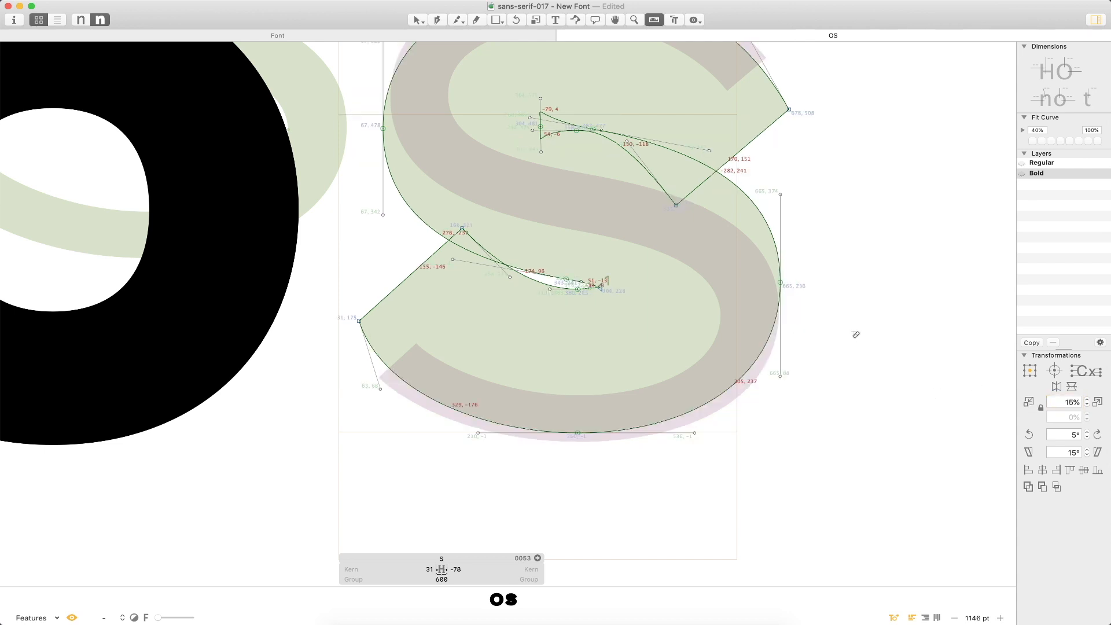
key("super+z")
- Try scaling the Bold S down by 10% and measure its overshoot below the baseline
left_click(1062, 399)
type("10")
key("Return")
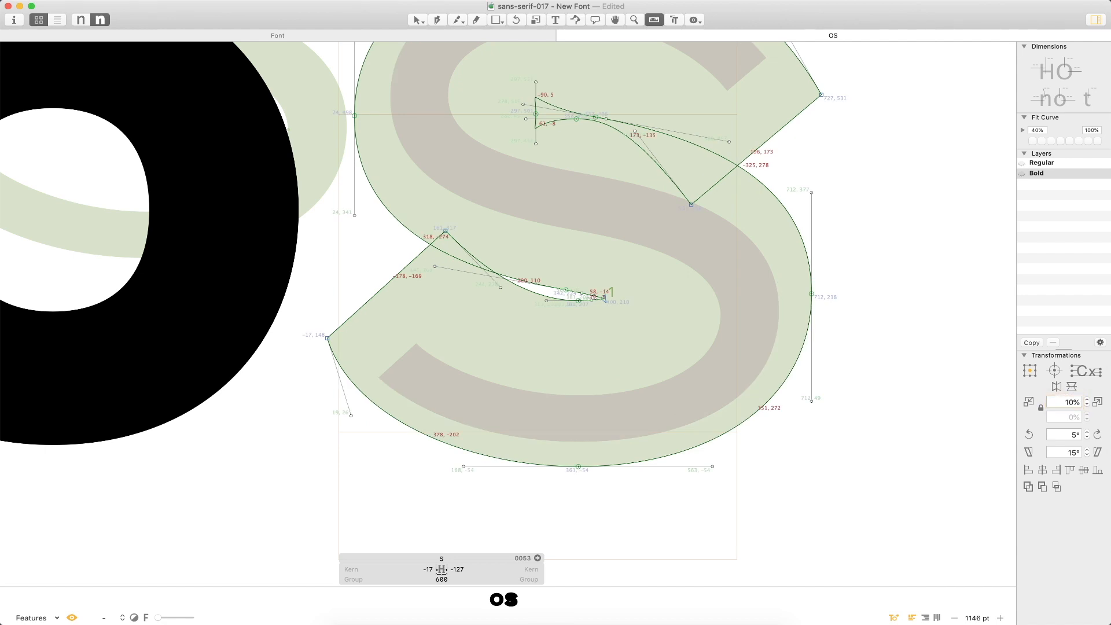
left_click(1028, 402)
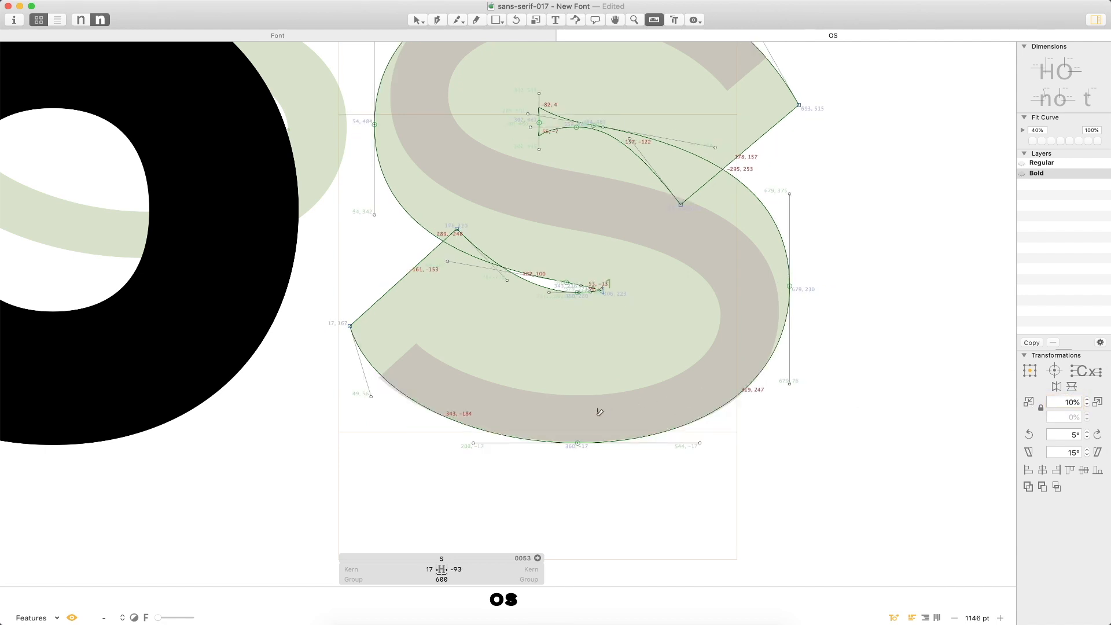
left_click_drag(580, 432, 589, 460)
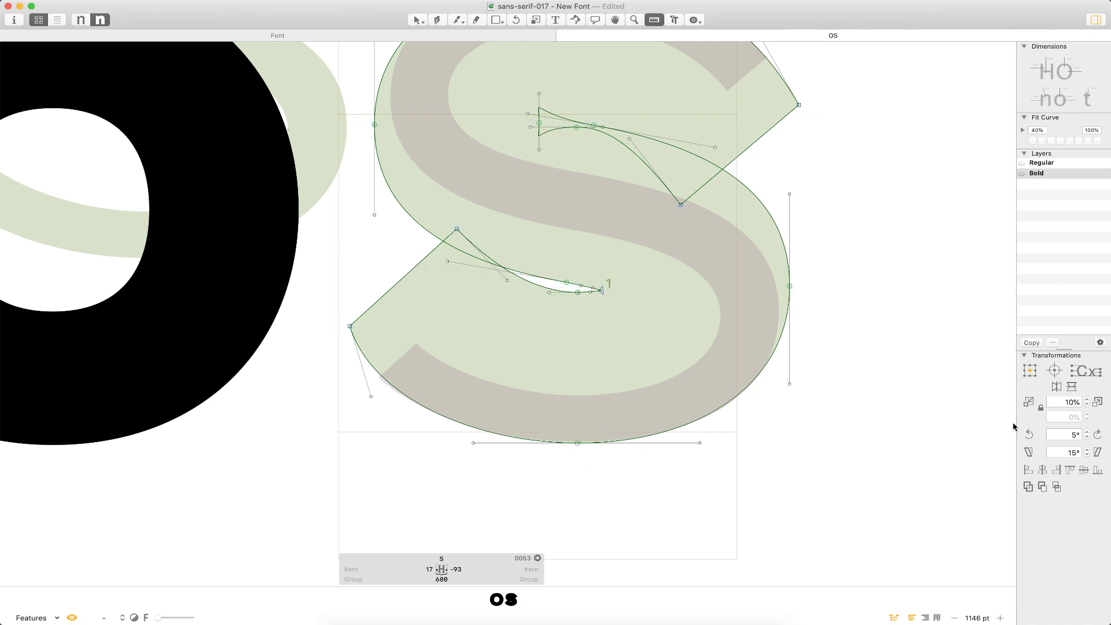
key("super+z")
- Scale the Bold S down by 8% and by a further 1%
left_click(1079, 403)
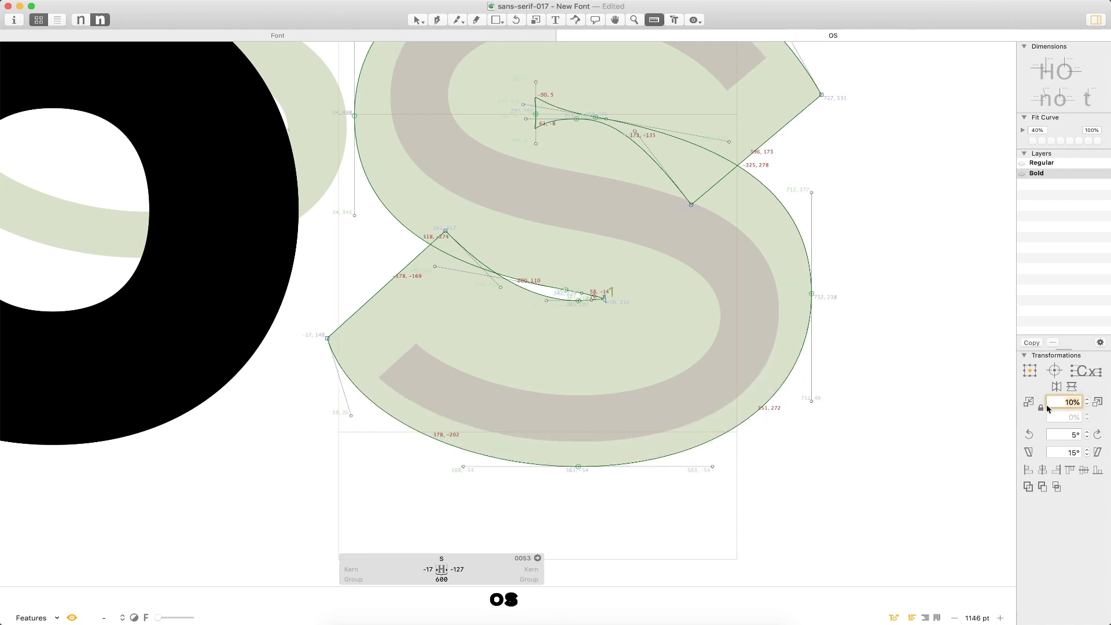
type("8")
key("Return")
left_click(1029, 401)
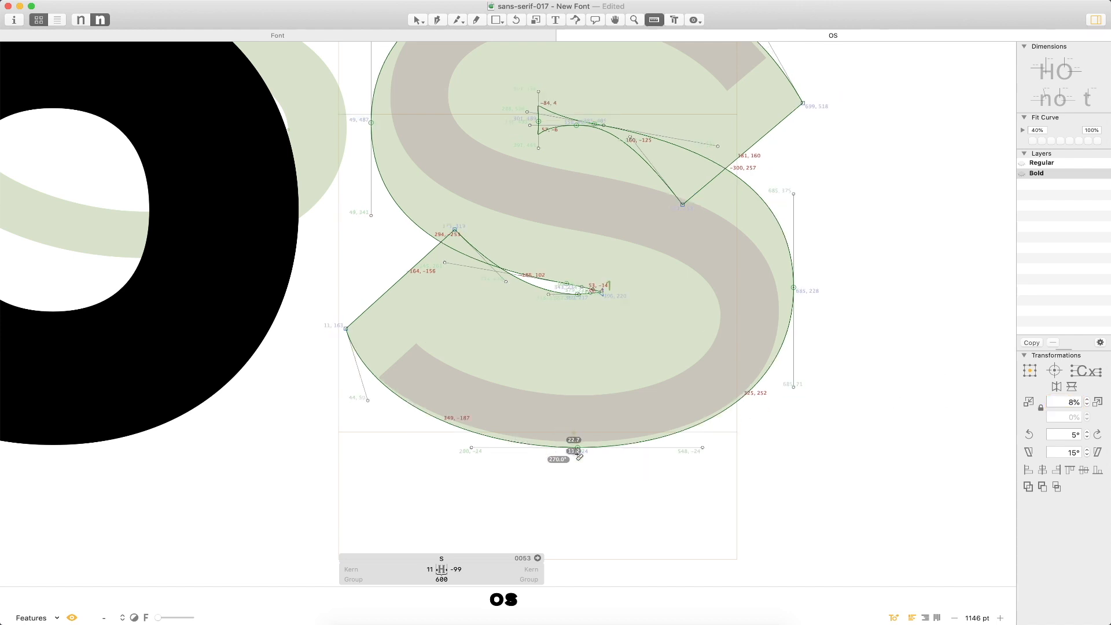
left_click(1072, 401)
type("1")
key("Return")
left_click(1029, 405)
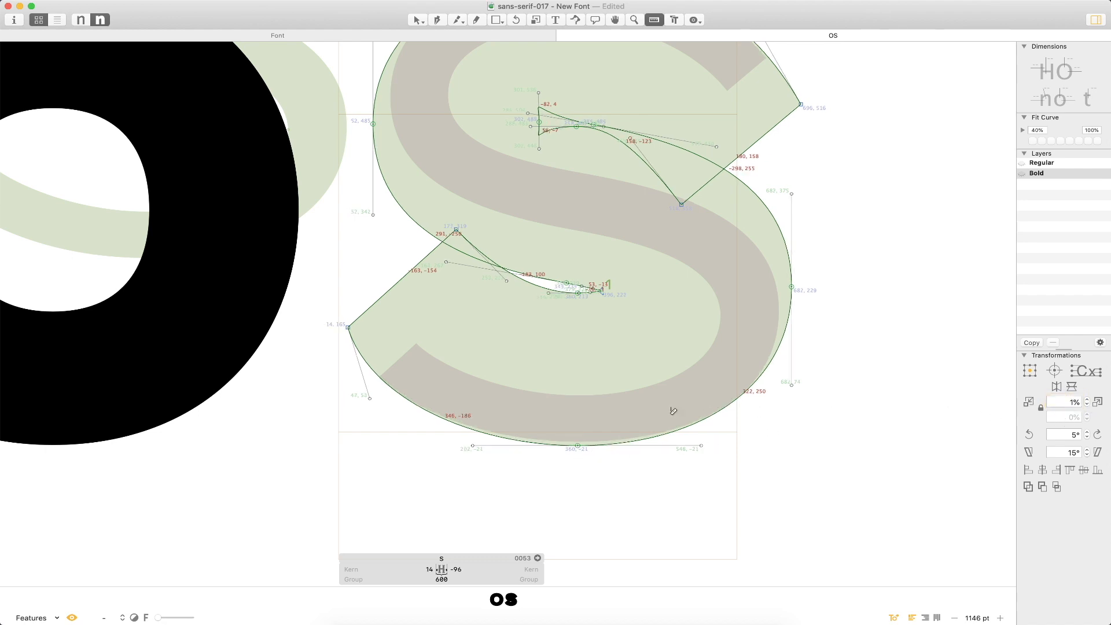
- Measure the Bold S's bottom overshoot and spine thickness, and compare the whole glyph with the O
left_click_drag(579, 434, 583, 457)
left_click_drag(604, 126, 575, 287)
left_click_drag(575, 286, 575, 287)
key("super+minus")
key("super+minus")
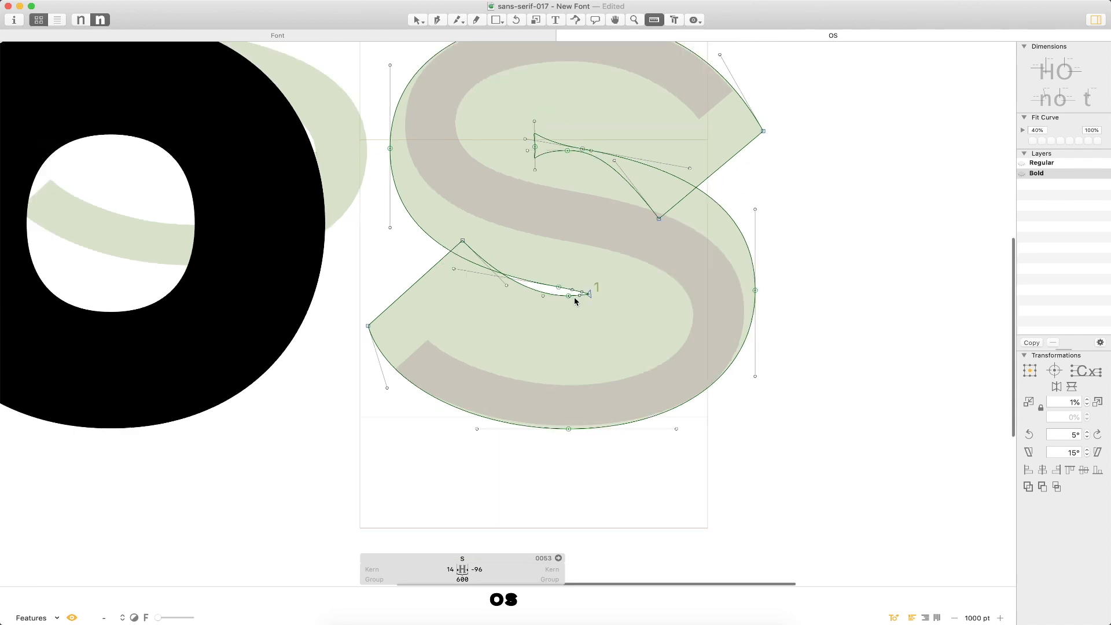
key("t")
key("Escape")
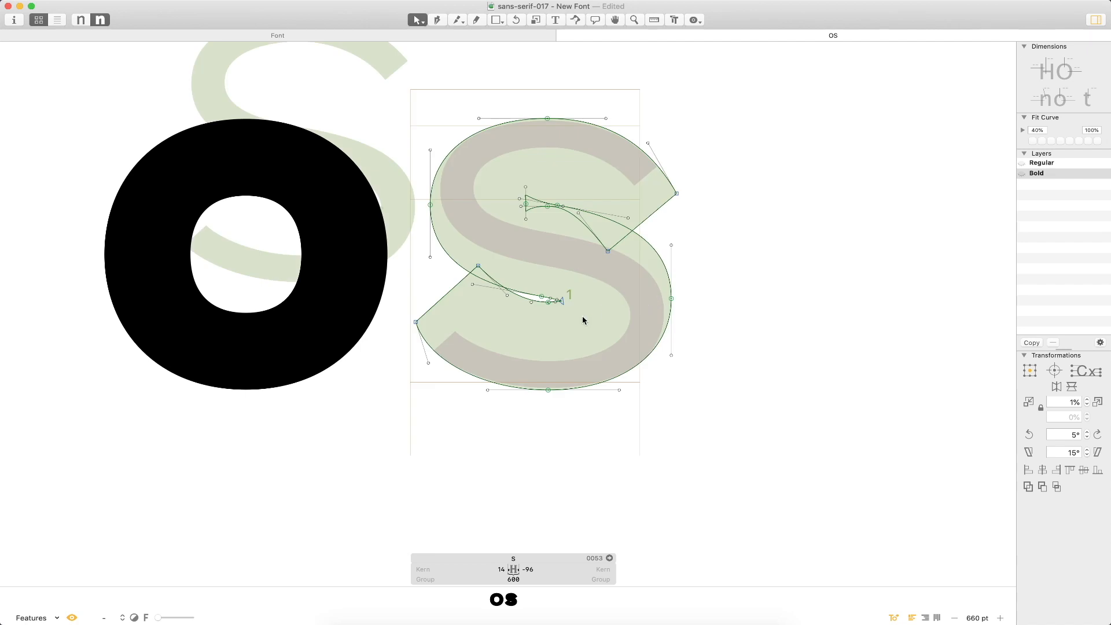
- Undo the scalings and the 120-unit Offset Curve to restore the Bold S's thin outline
key("super+z")
key("super+z")
key("super+z")
key("super+z")
key("super+shift+z")
key("super+shift+z")
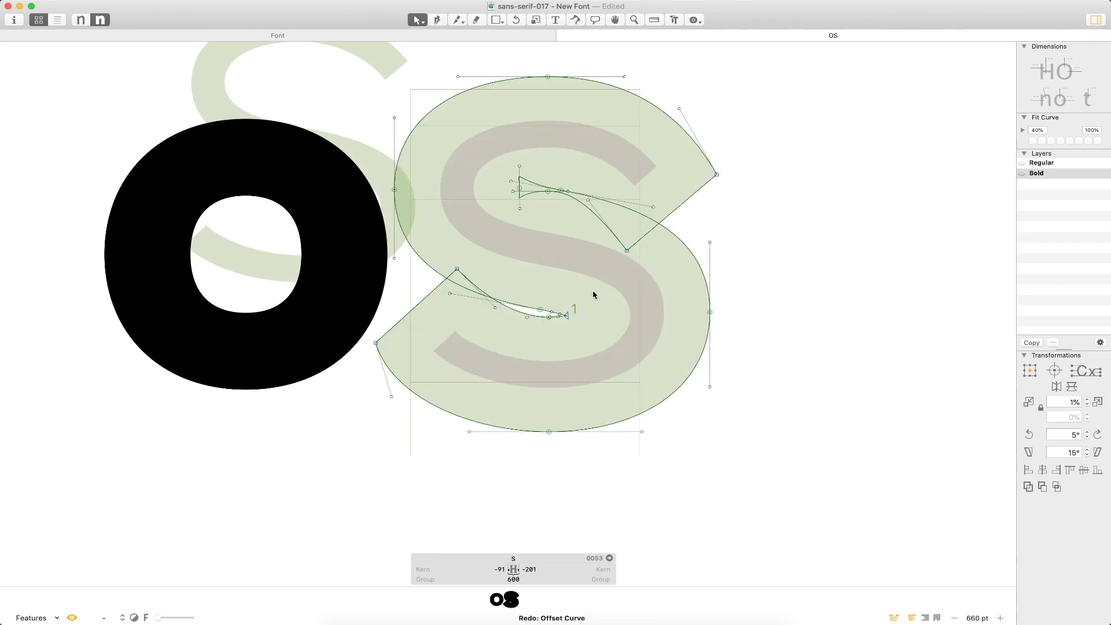
key("super+z")
- Apply Offset Curve to the Bold S at 110 horizontal and 110 vertical
left_click(194, 0)
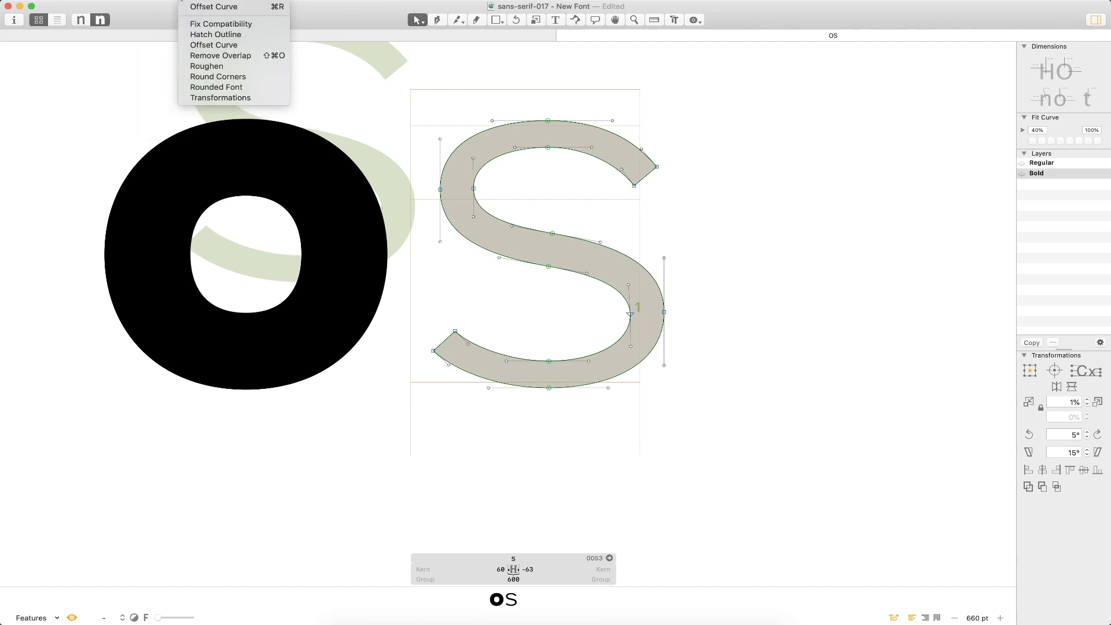
left_click(194, 8)
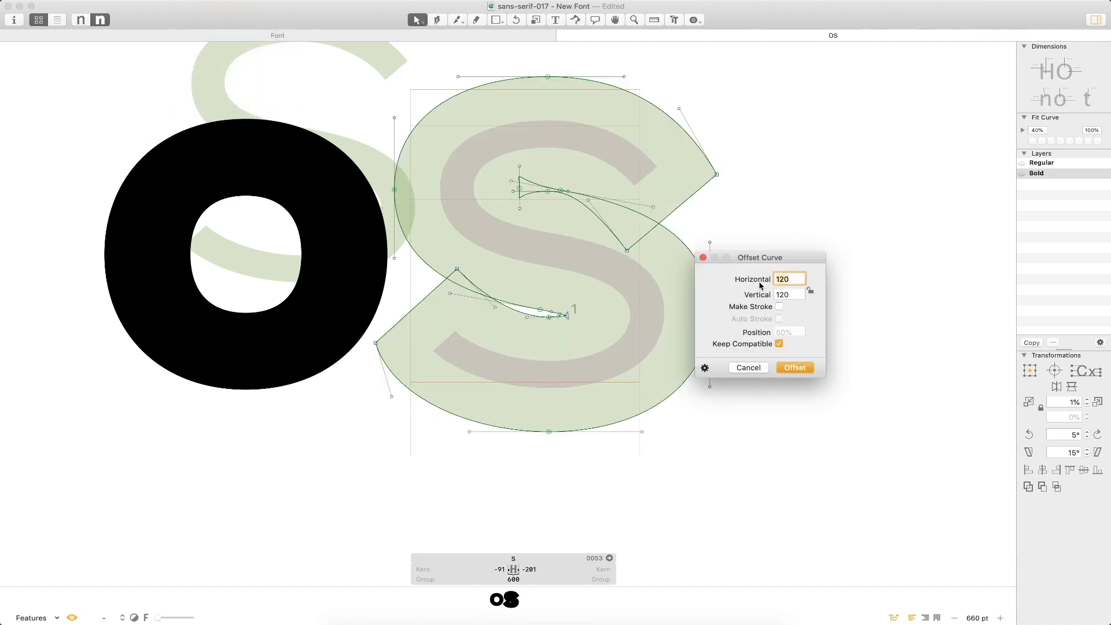
type("110")
key("Tab")
type("110")
key("Tab")
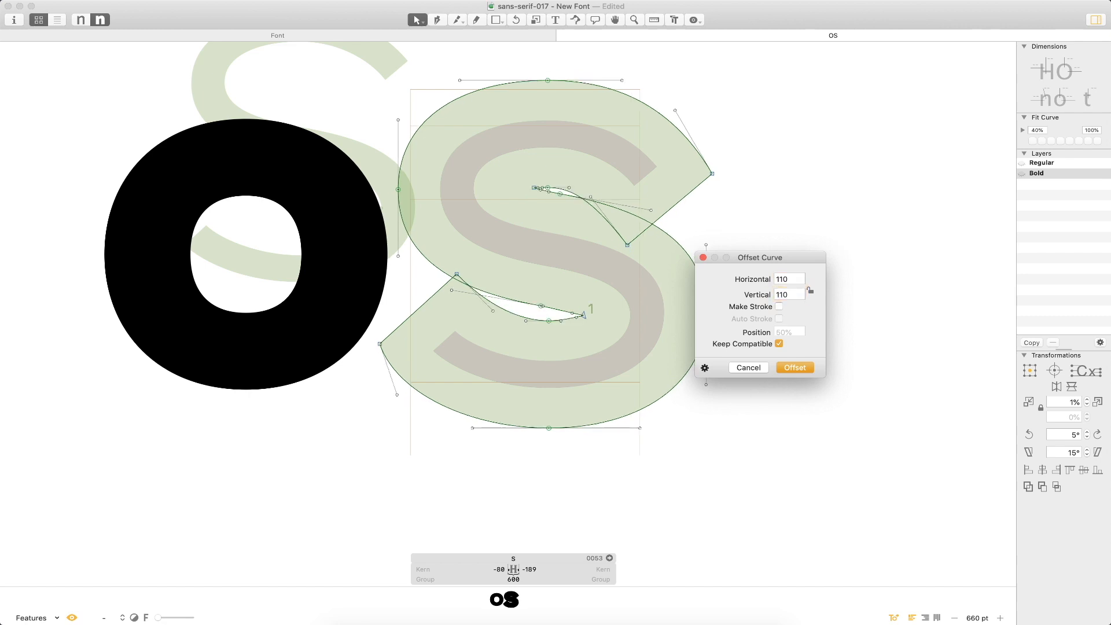
key("Return")
- Scale the thickened Bold S down by 15% twice and back up by 15% once
left_click_drag(1080, 404, 1065, 402)
type("15")
key("Return")
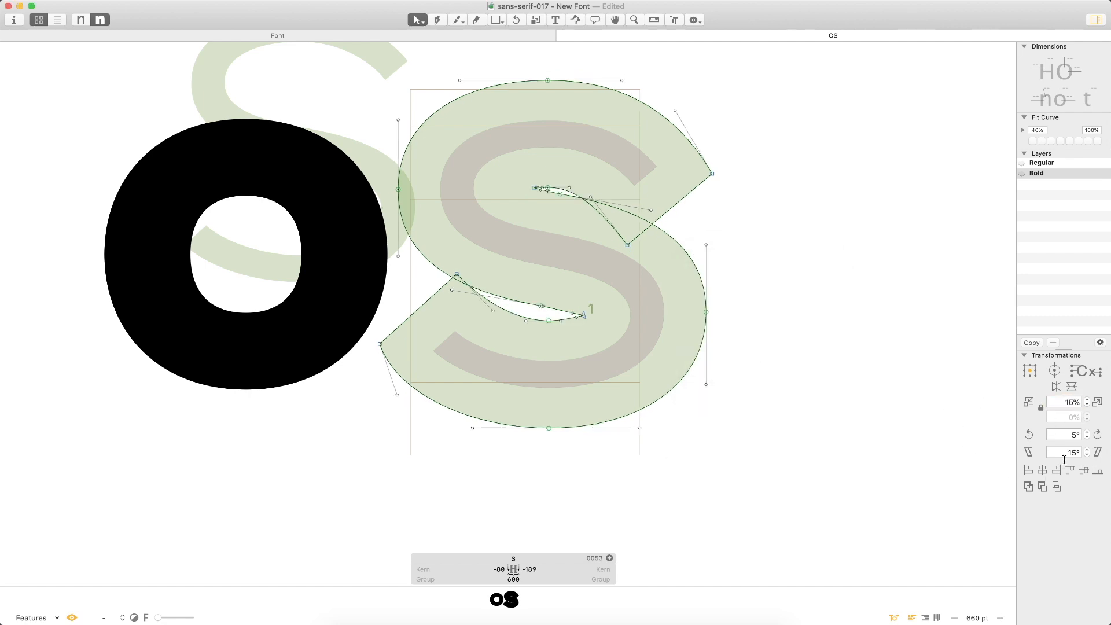
left_click(1027, 403)
left_click(1029, 404)
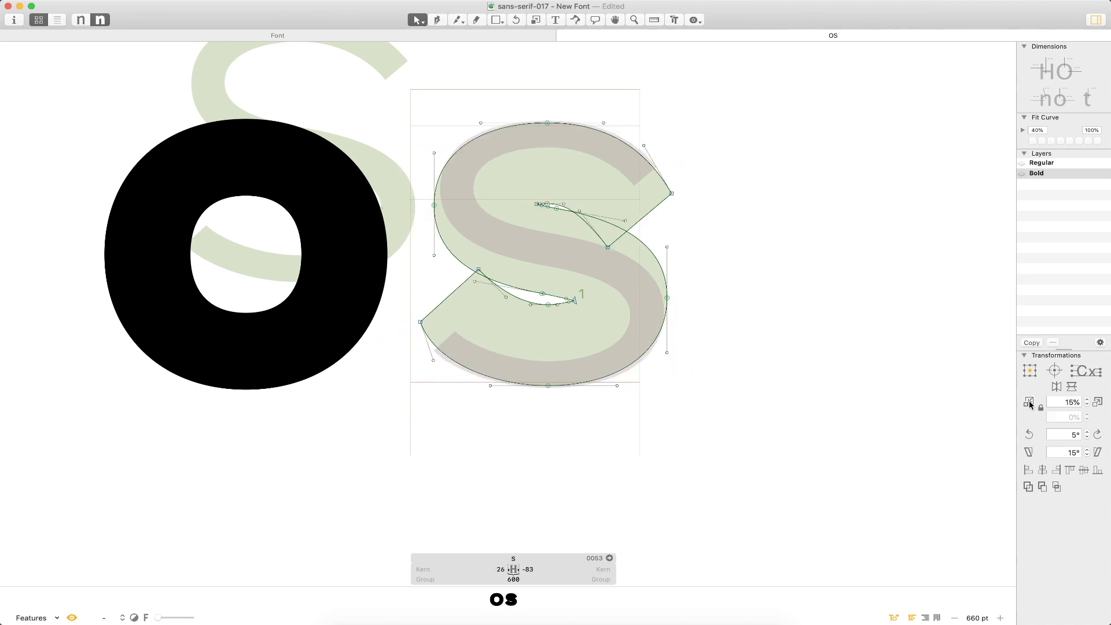
left_click(1097, 401)
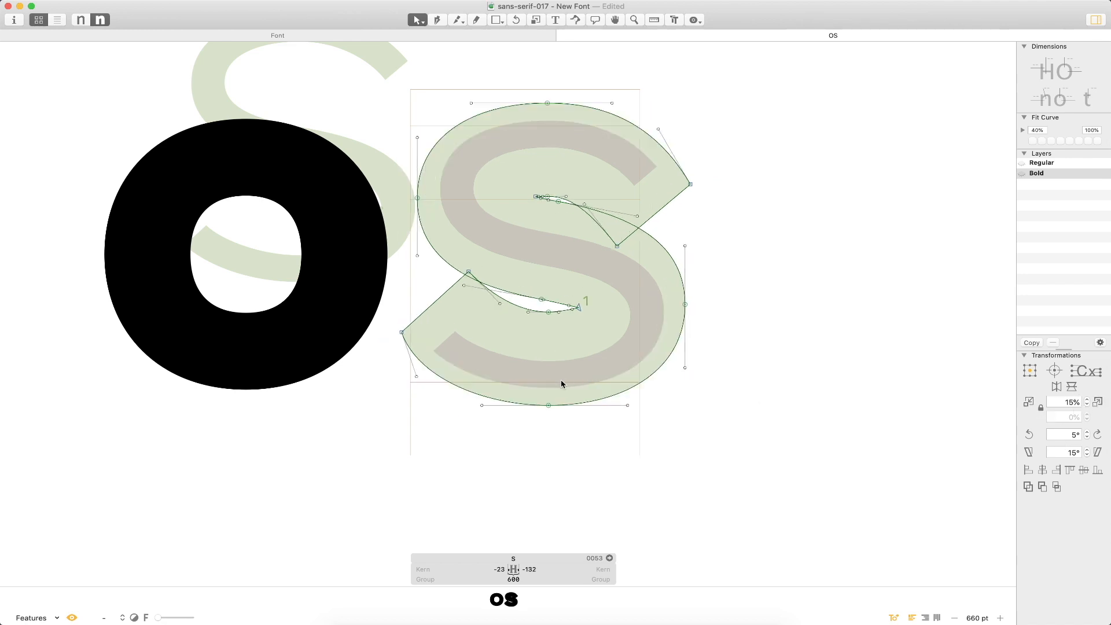
- Check the Bold S's spine measurement and scale the glyph down by 5%
key("l")
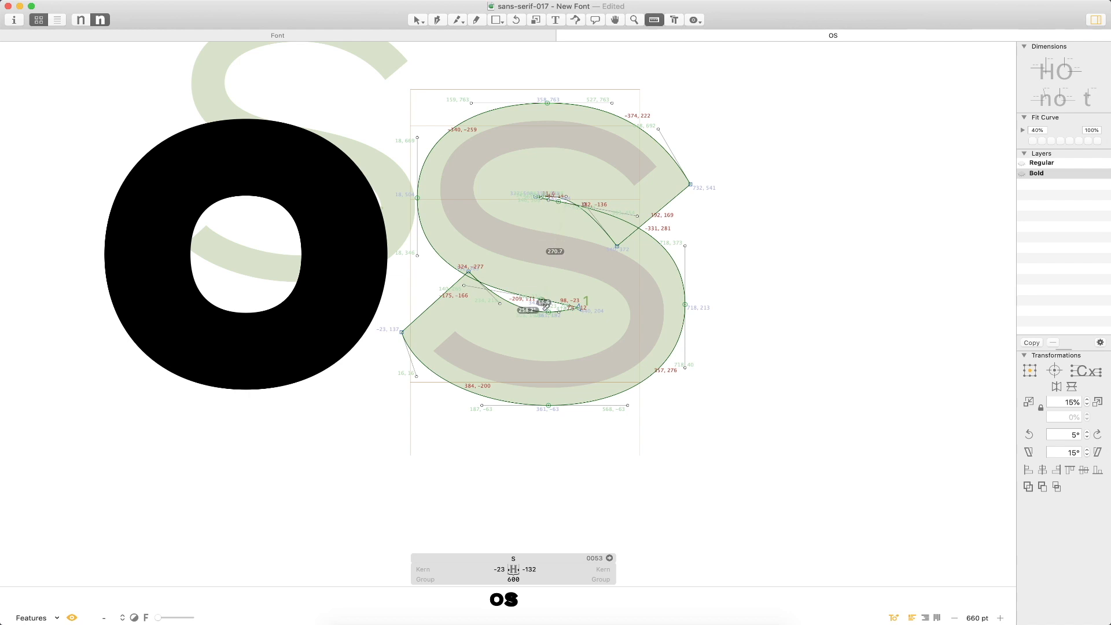
double_click(1067, 402)
type("5")
left_click(1029, 403)
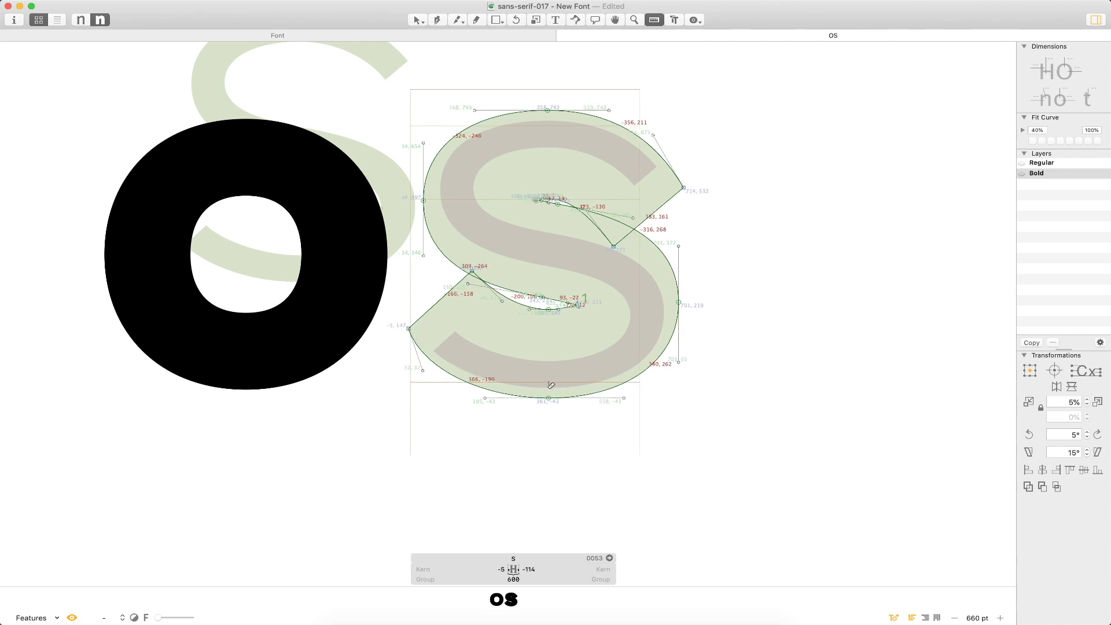
- Measure the Bold S's spine thickness and scale the glyph down by 2.5%
left_click_drag(564, 207, 546, 298)
left_click(1070, 406)
type("2.5")
left_click(1028, 402)
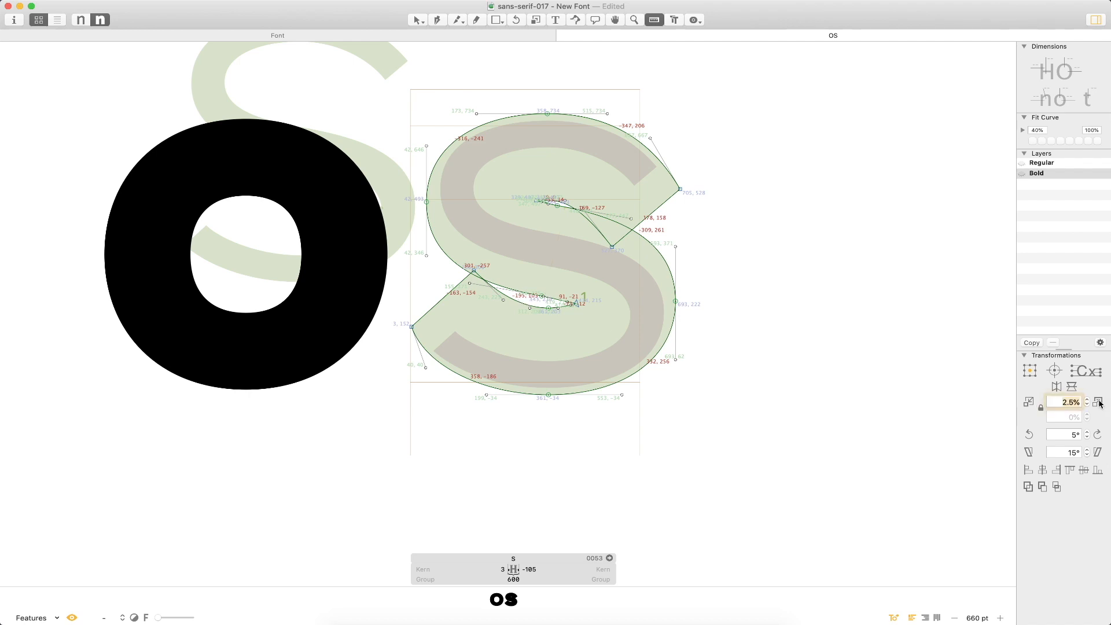
- Scale the Bold S down by 1% four times, checking its overshoot and spine thickness midway
left_click(1080, 402)
type("1")
left_click(1029, 401)
left_click(1029, 401)
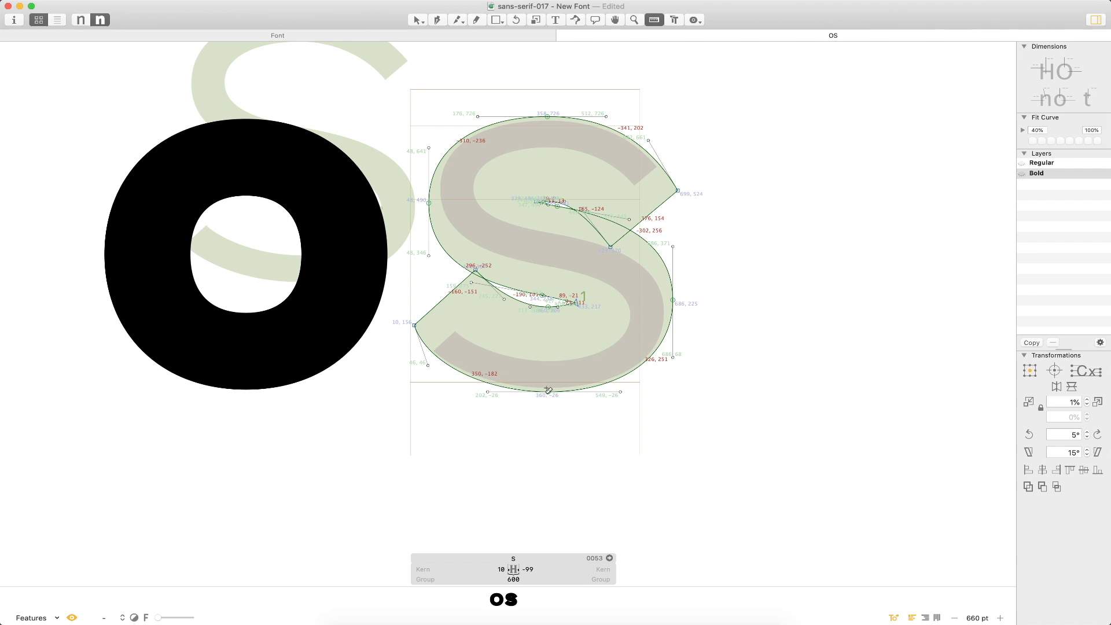
mouse_move(549, 392)
mouse_move(546, 296)
left_click(1028, 402)
left_click(1029, 405)
- Check the reduced S's bottom overshoot and spine thickness, and preview the filled O and S
mouse_move(551, 392)
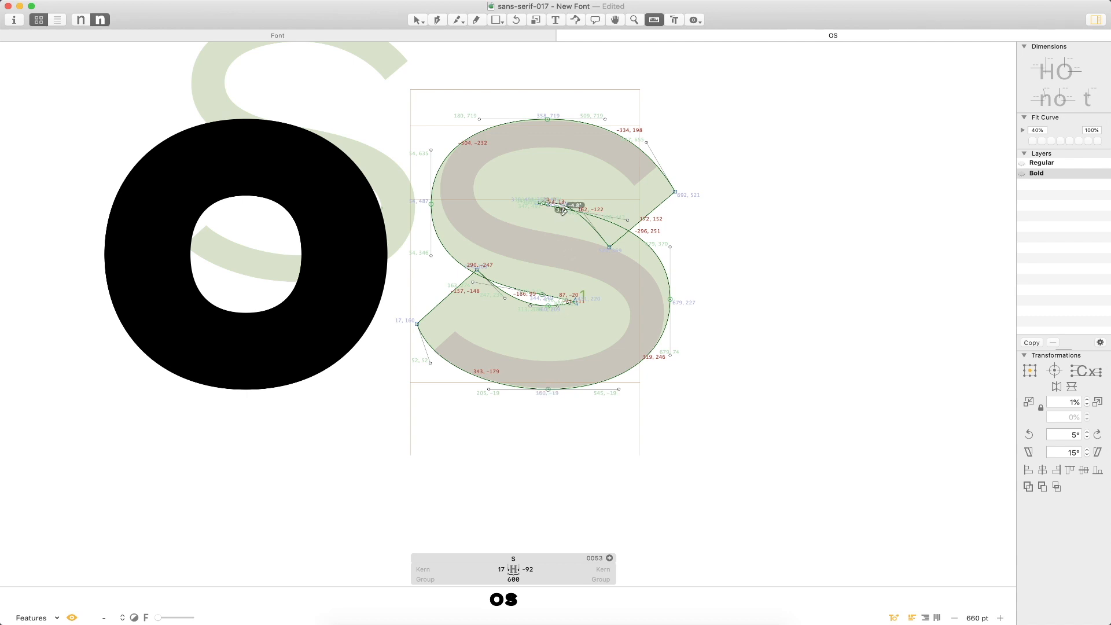
mouse_move(546, 296)
key("space")
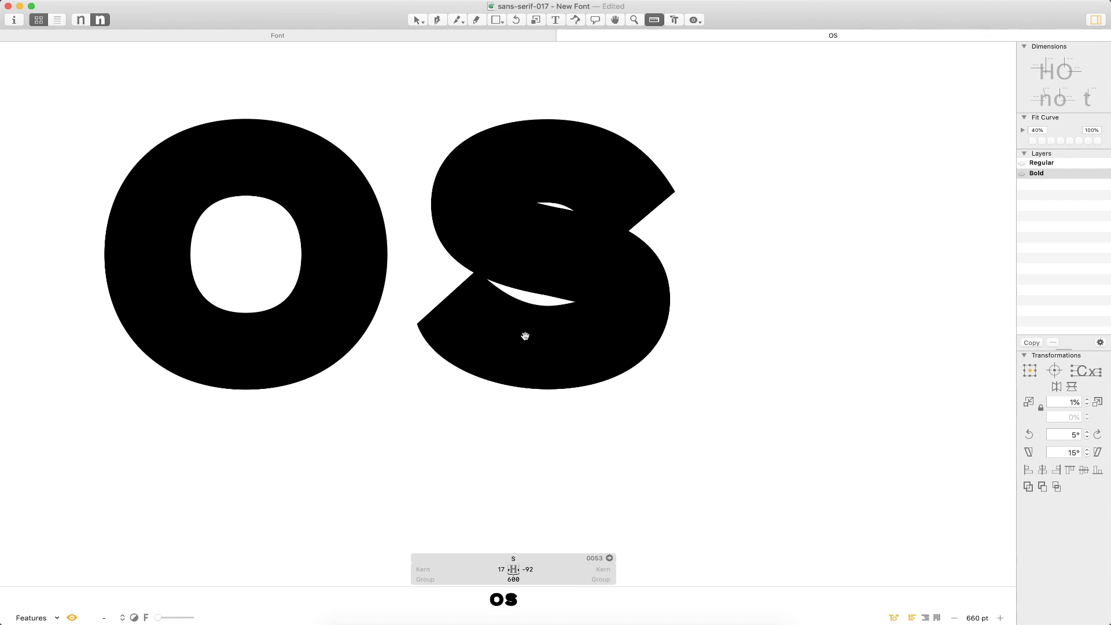
- Undo all the scalings and the 110-unit Offset Curve on the Bold S
key("super+z")
key("super+z")
key("super+z")
key("super+z")
key("super+z")
key("super+z")
key("super+z")
key("super+z")
key("super+z")
key("super+z")
key("super+z")
key("super+z")
key("super+z")
key("super+z")
key("super+z")
key("super+z")
- Try an Offset Curve of 100 horizontal and 100 vertical on the Bold S, and apply a slightly larger offset
left_click(190, 0)
left_click(200, 8)
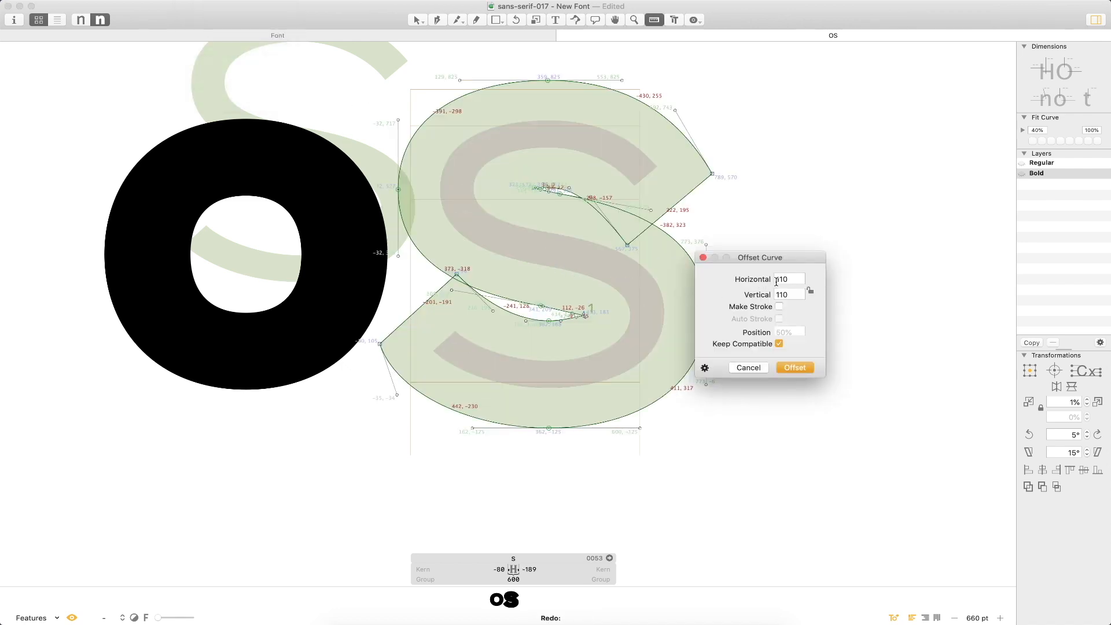
type("100")
key("Tab")
type("100")
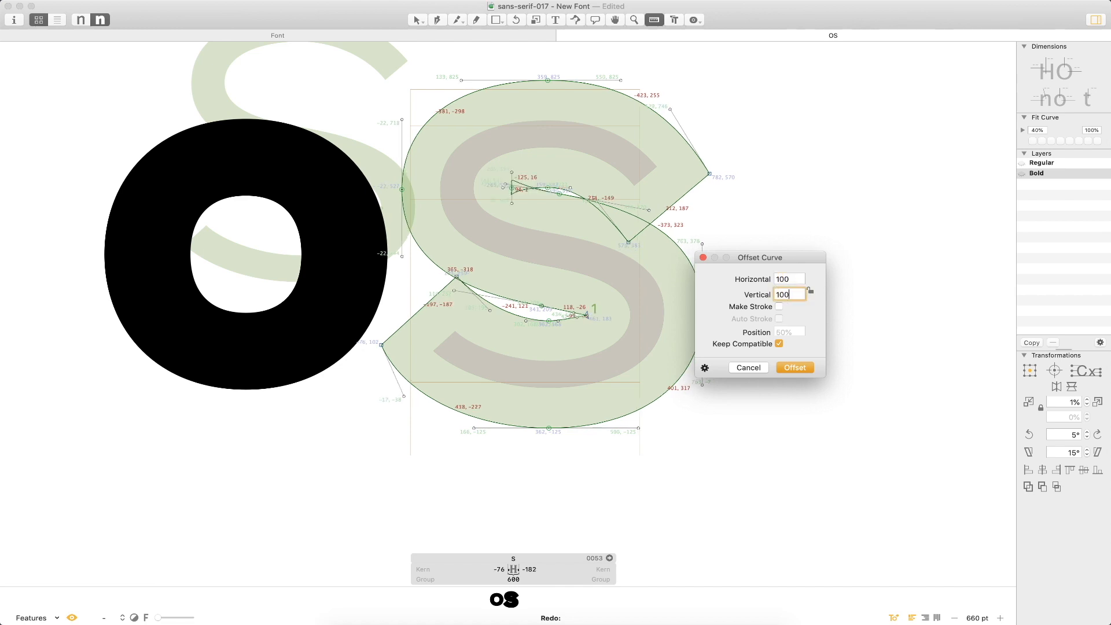
key("Tab")
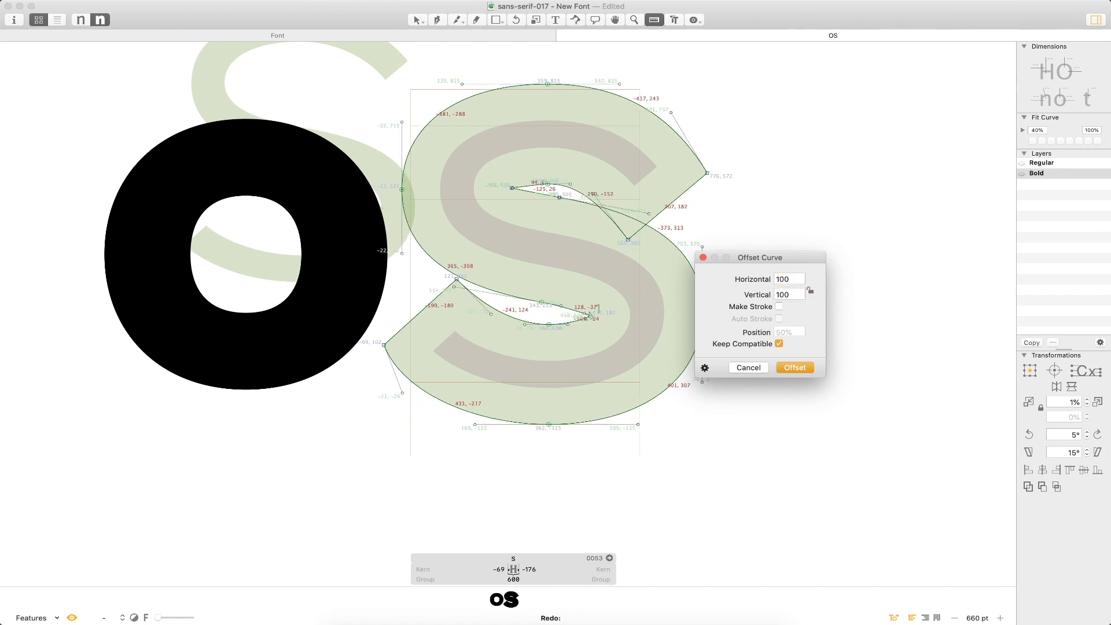
double_click(792, 279)
type("10")
key("Tab")
key("Return")
- Scale the thickened Bold S down by 18% and measure its overshoot below the baseline
left_click(1077, 401)
type("18")
left_click(1027, 401)
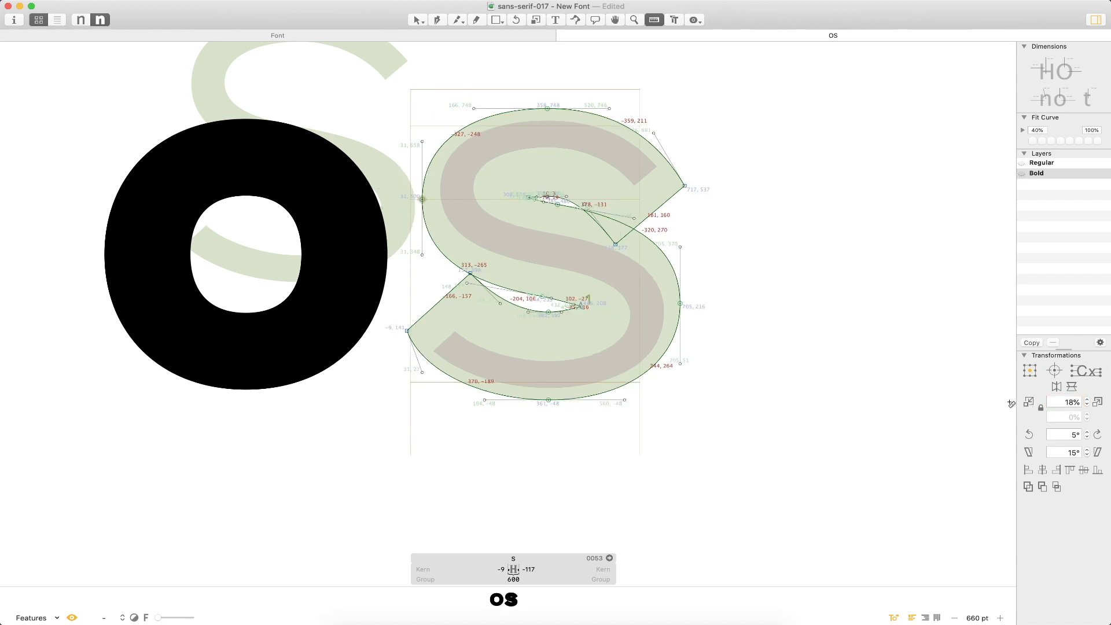
left_click_drag(548, 383, 549, 415)
- Scale the Bold S down by 5% and measure its bottom overshoot and spine thickness
left_click(1066, 402)
type("5")
key("Return")
left_click(1029, 402)
left_click_drag(549, 381, 551, 400)
left_click_drag(545, 203, 547, 296)
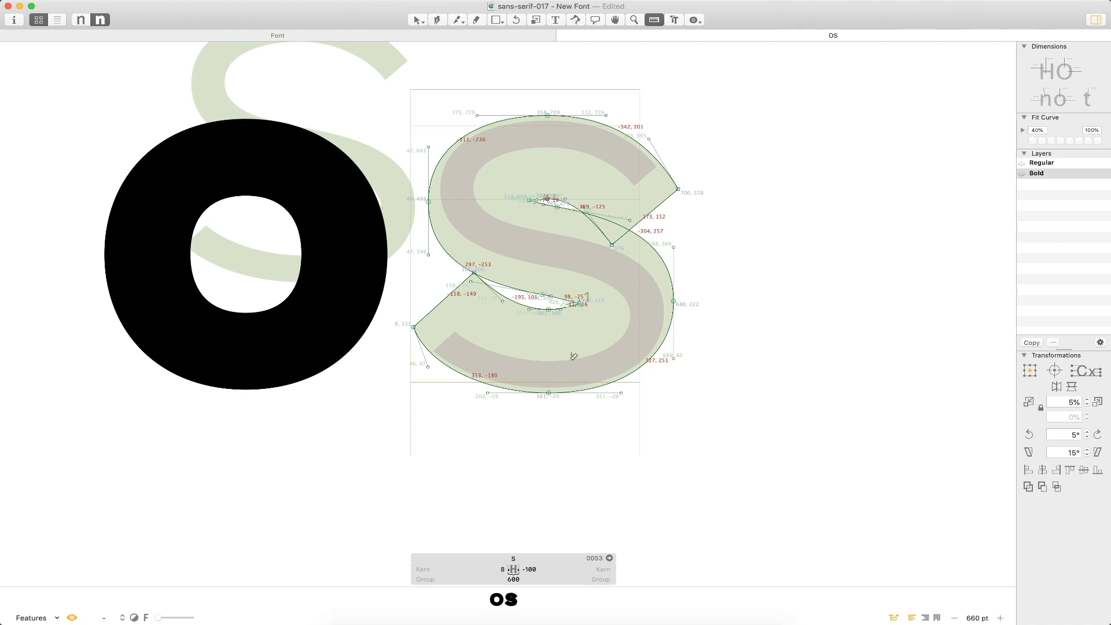
- Scale the Bold S down by 1% twice
double_click(1064, 401)
type("1")
left_click(1029, 402)
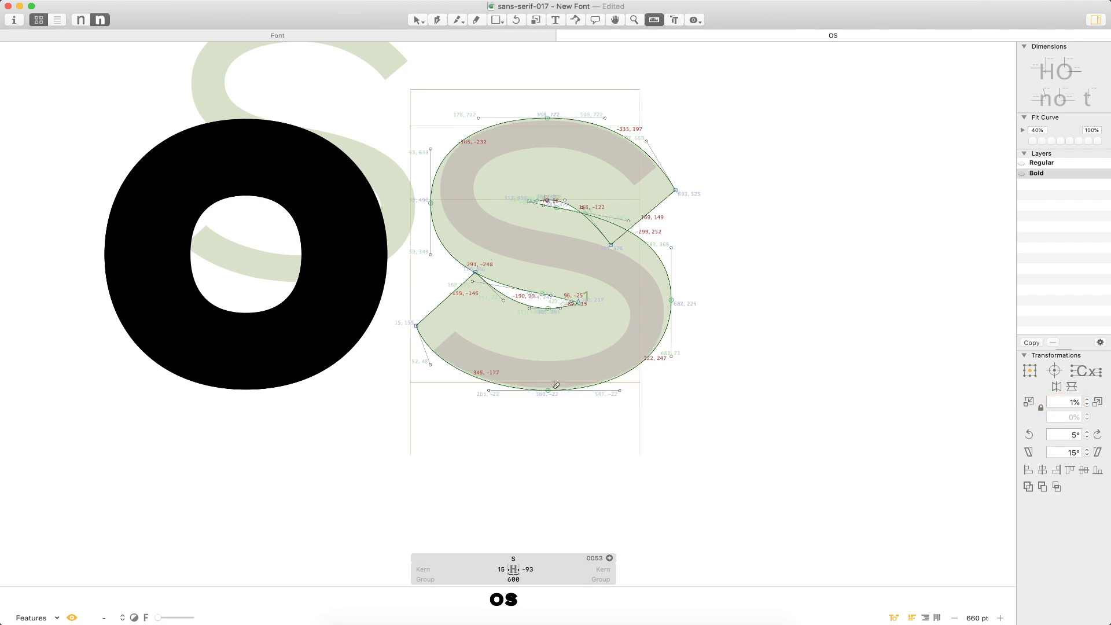
- Measure the Bold S's bottom overshoot, try scaling it down by another 1% twice, and undo both scalings
left_click_drag(551, 384, 554, 396)
left_click_drag(553, 395, 554, 396)
left_click(1029, 402)
left_click(1029, 402)
left_click_drag(549, 383, 554, 393)
key("super+z")
key("super+space")
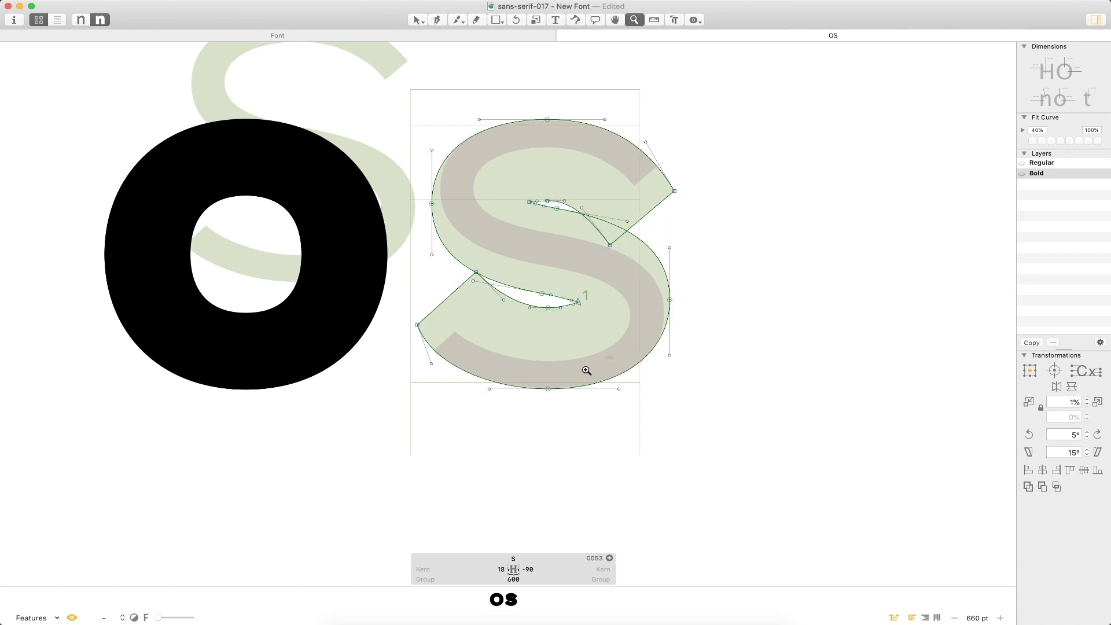
left_click_drag(612, 354, 452, 429)
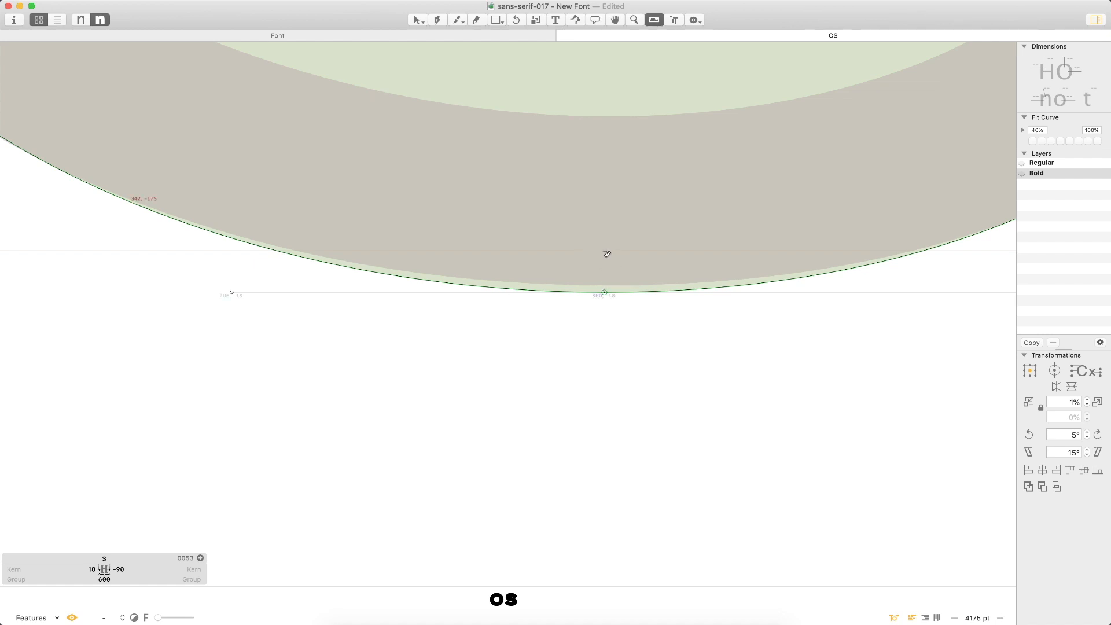
left_click_drag(603, 248, 599, 346)
key("super+z")
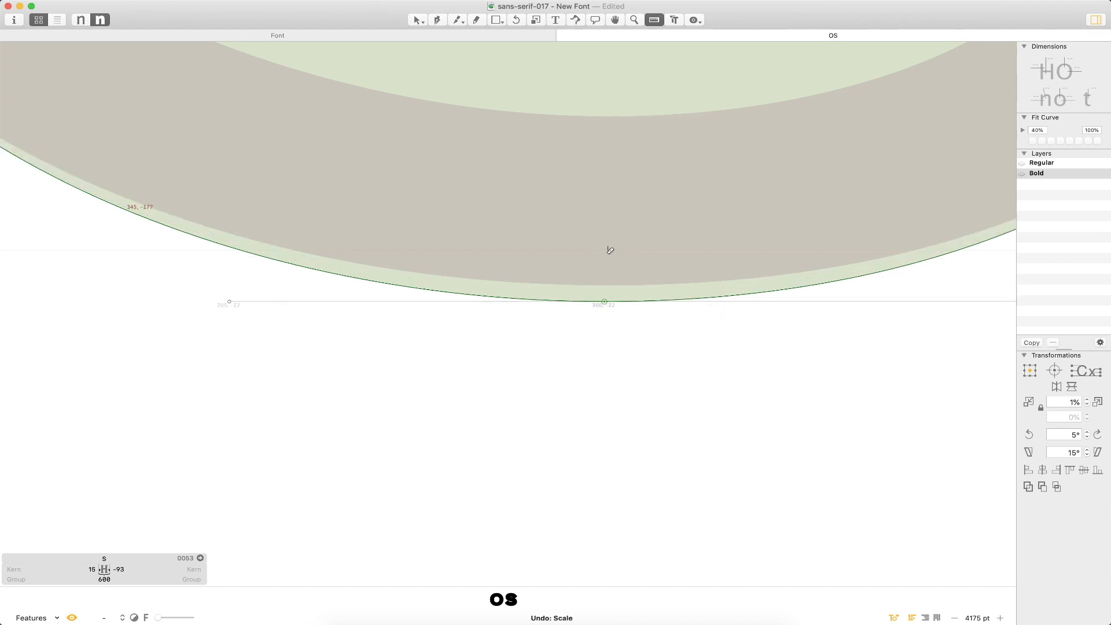
- Measure the Bold S's overshoot below the baseline and the thickness of its spine
left_click_drag(605, 250, 622, 328)
key("super+minus")
key("super+minus")
key("super+minus")
key("super+minus")
key("super+minus")
key("super+minus")
key("super+minus")
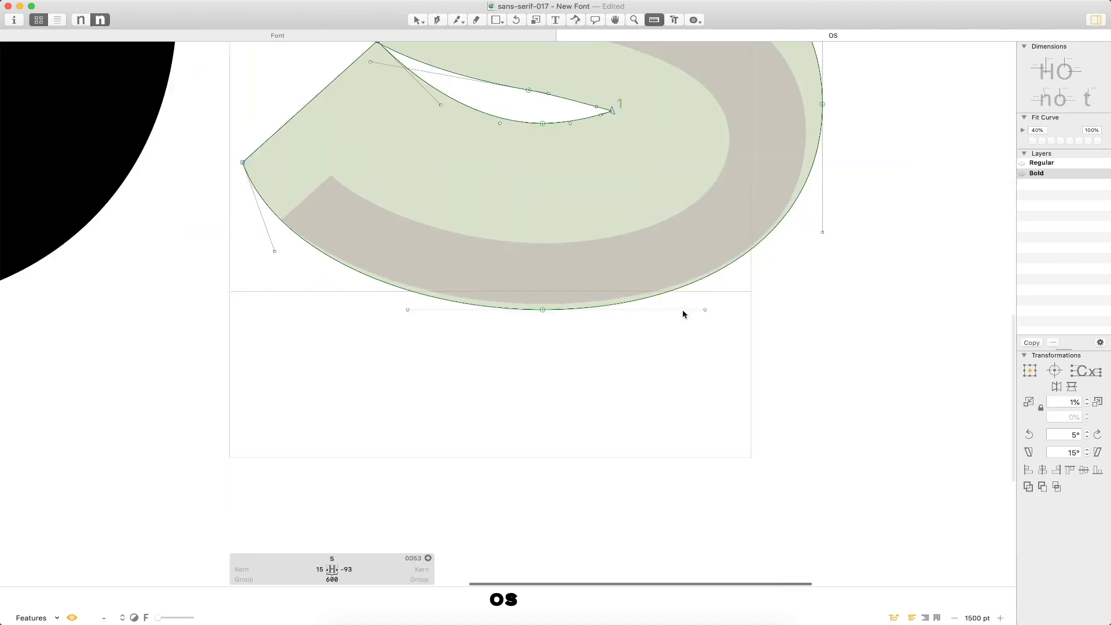
left_click_drag(538, 133, 519, 215)
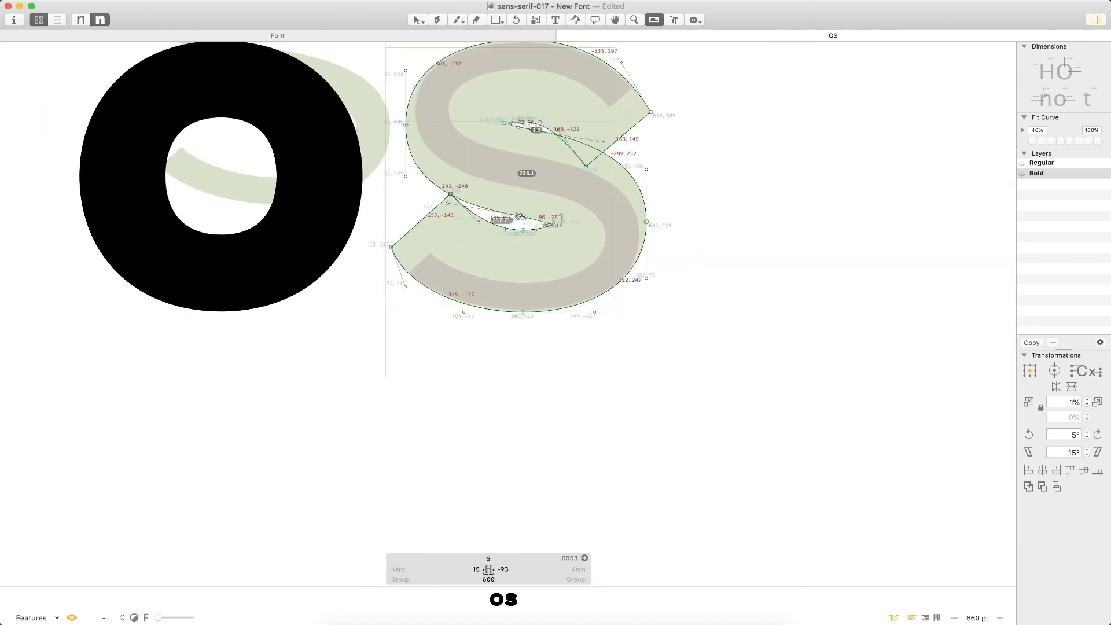
left_click_drag(519, 216, 518, 216)
- Preview the Bold S beside the O and nudge its top and bottom extreme points to heights 720 and -20
key("t")
left_click(674, 227)
key("Escape")
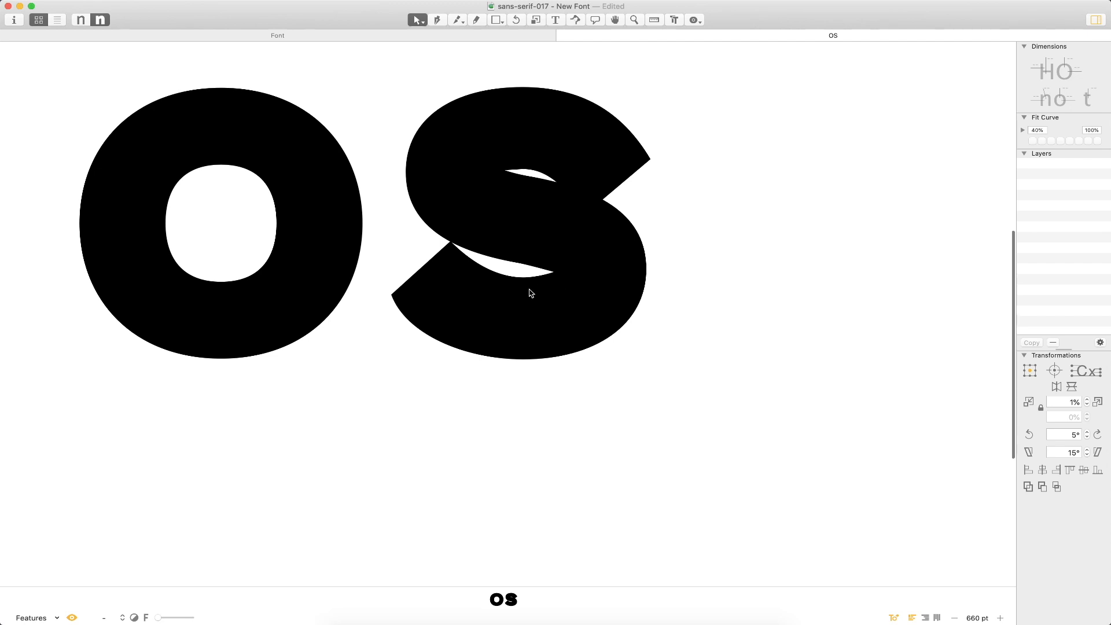
double_click(515, 315)
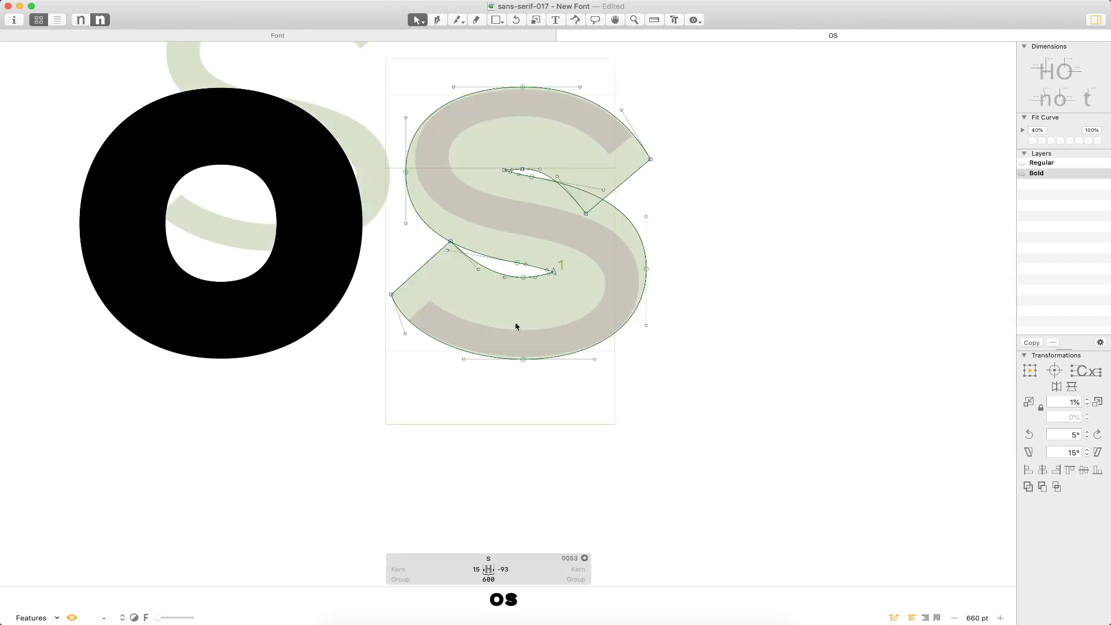
left_click_drag(472, 344, 576, 387)
left_click(574, 383)
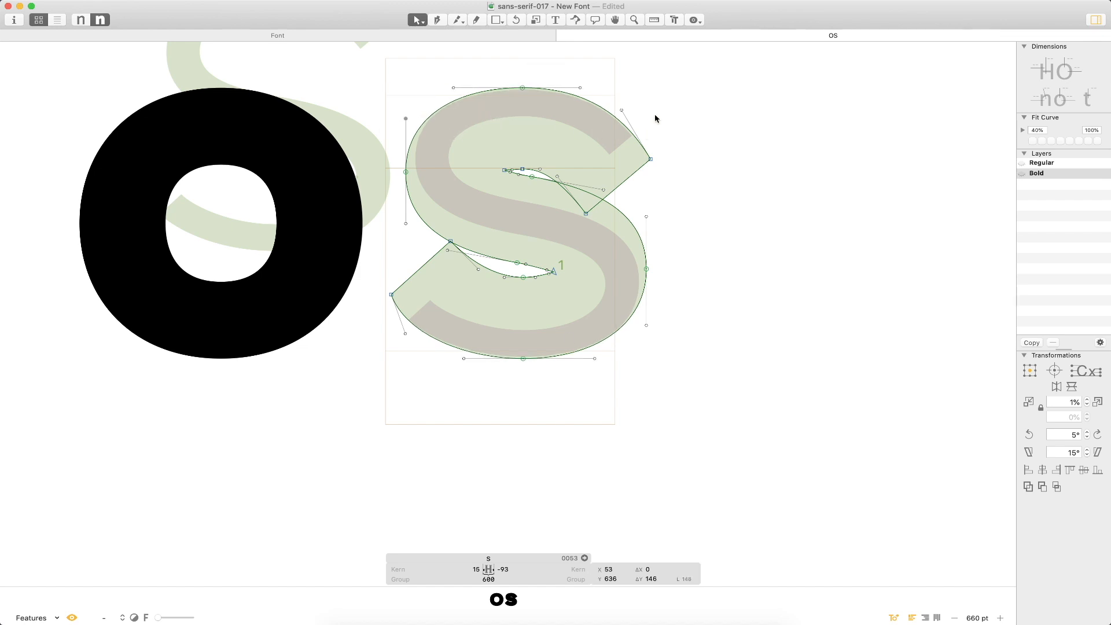
- Shorten the handle above the Bold S's right extreme and the handle below its left extreme
left_click_drag(685, 318, 623, 337)
left_click_drag(665, 200, 630, 248)
key("shift+Down")
left_click_drag(395, 216, 421, 232)
key("shift+Up")
left_click(387, 248)
left_click_drag(388, 96, 428, 167)
left_click(368, 226)
- Measure the Bold S's spine, check the Bold O's measurements, and preview both letters at a smaller size
key("l")
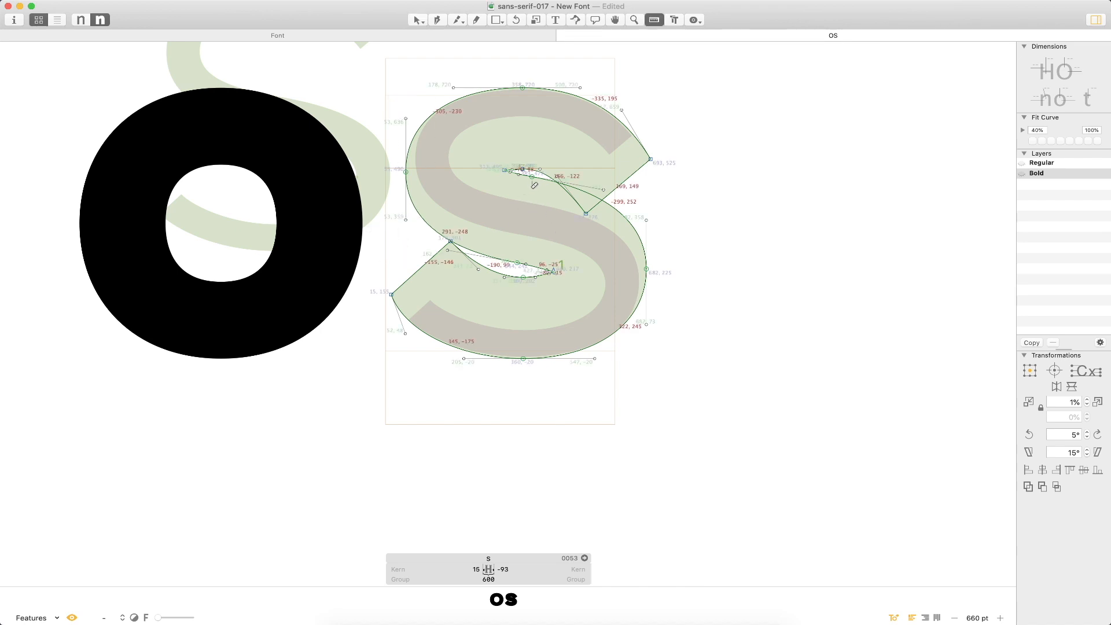
left_click_drag(541, 181, 514, 274)
key("v")
double_click(298, 253)
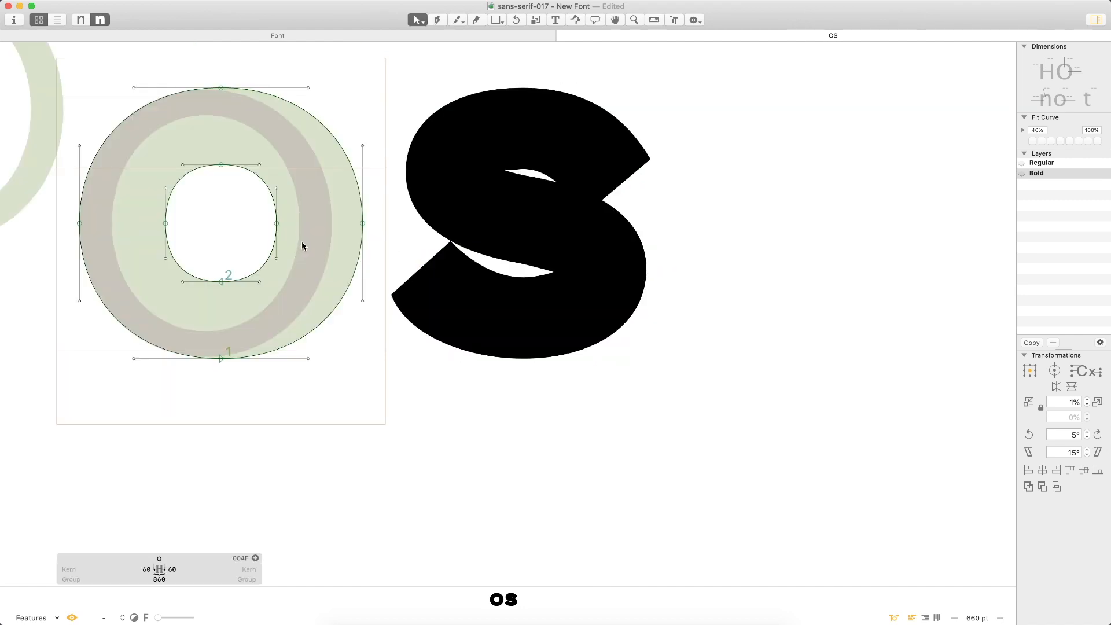
key("l")
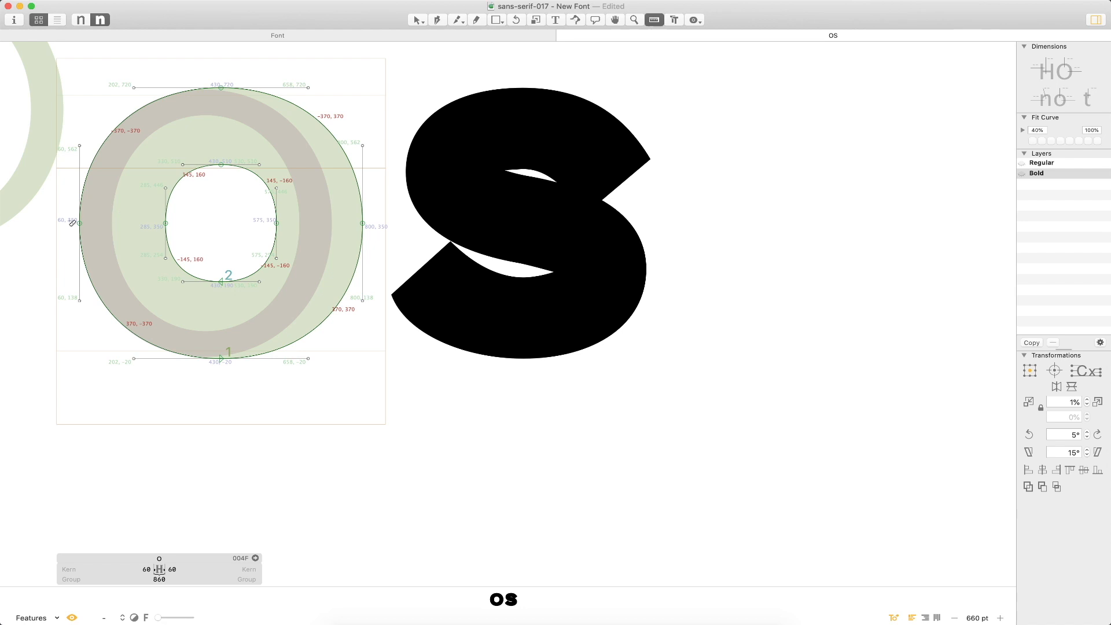
key("t")
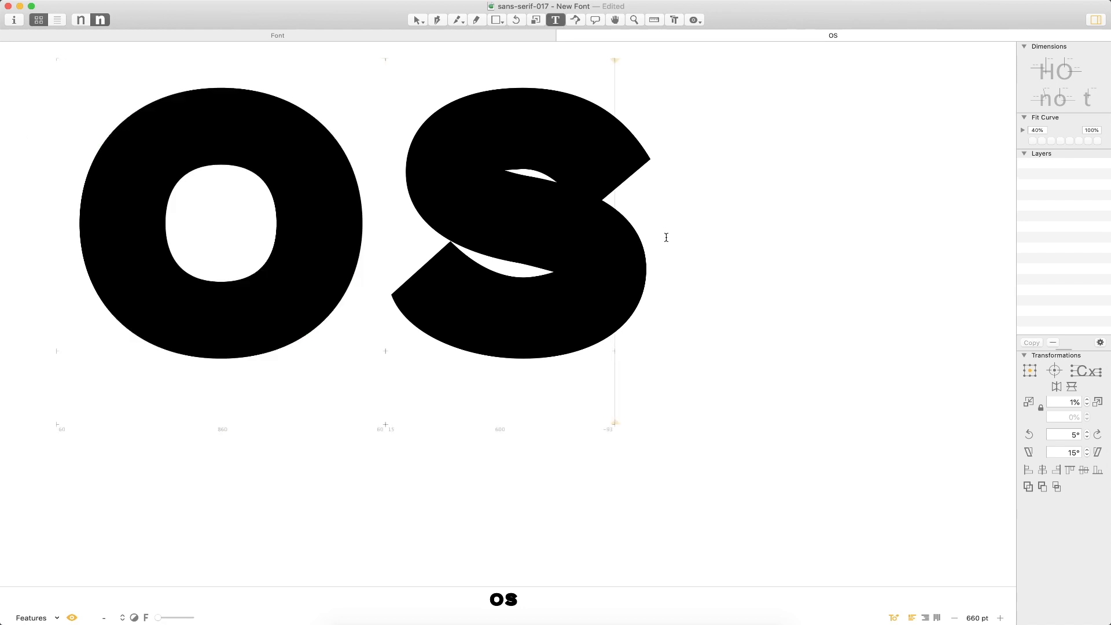
key("v")
key("super+minus")
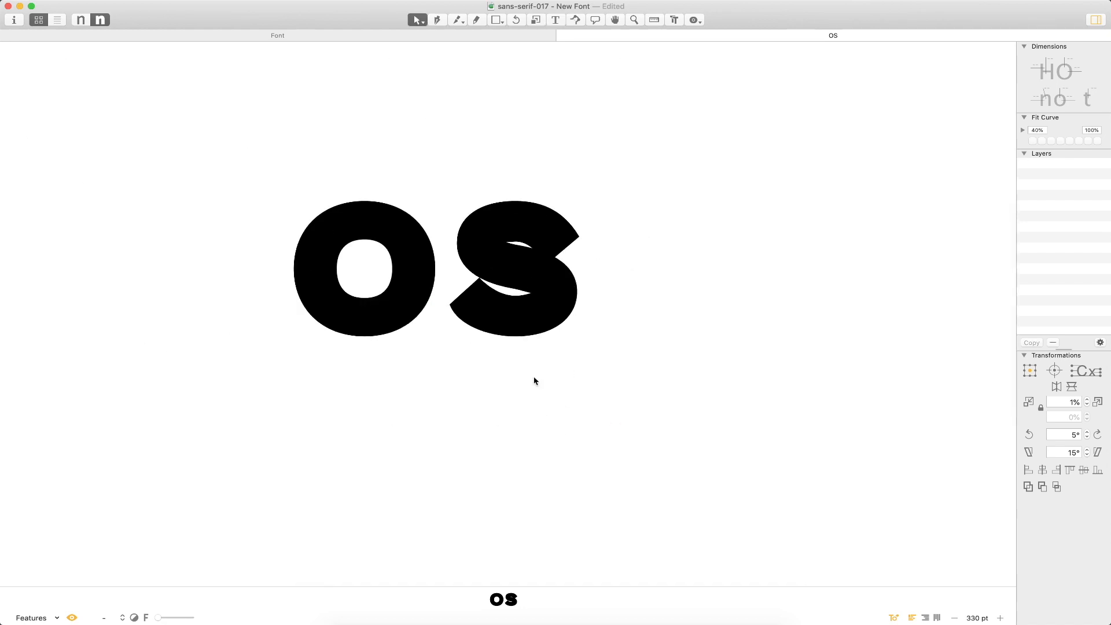
- Set the Bold S's left and right sidebearings to follow those of O
double_click(532, 311)
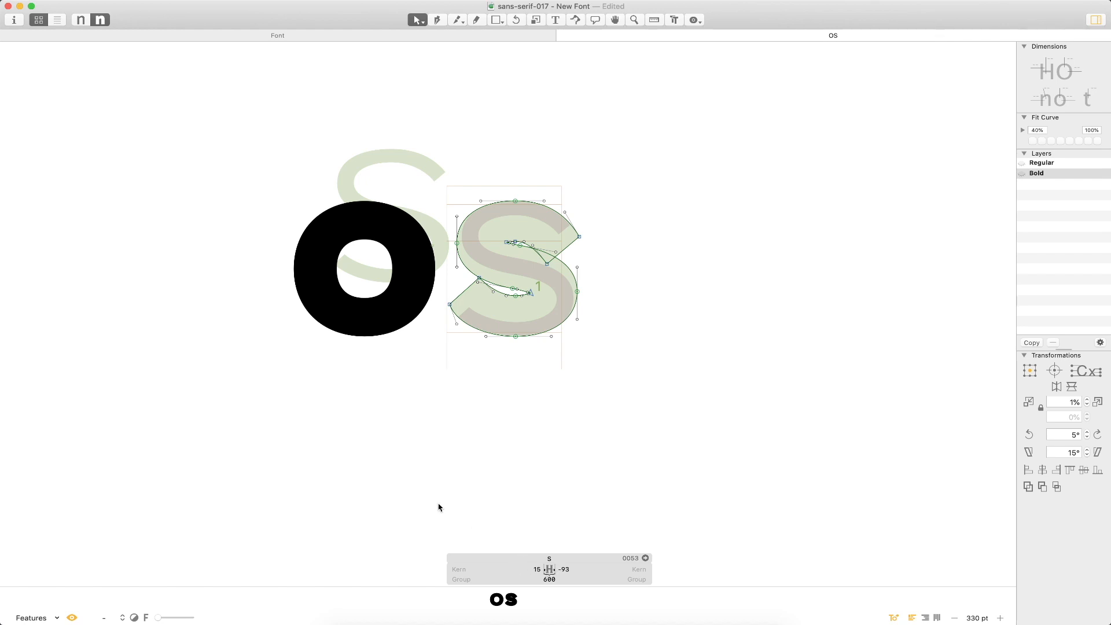
left_click(537, 569)
type("0")
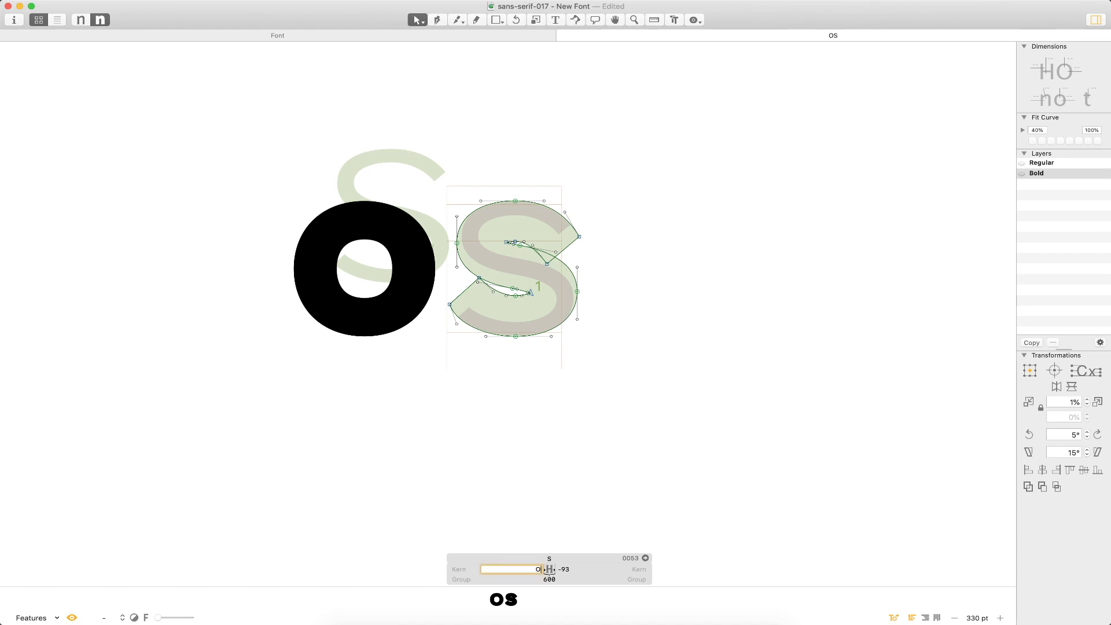
key("Return")
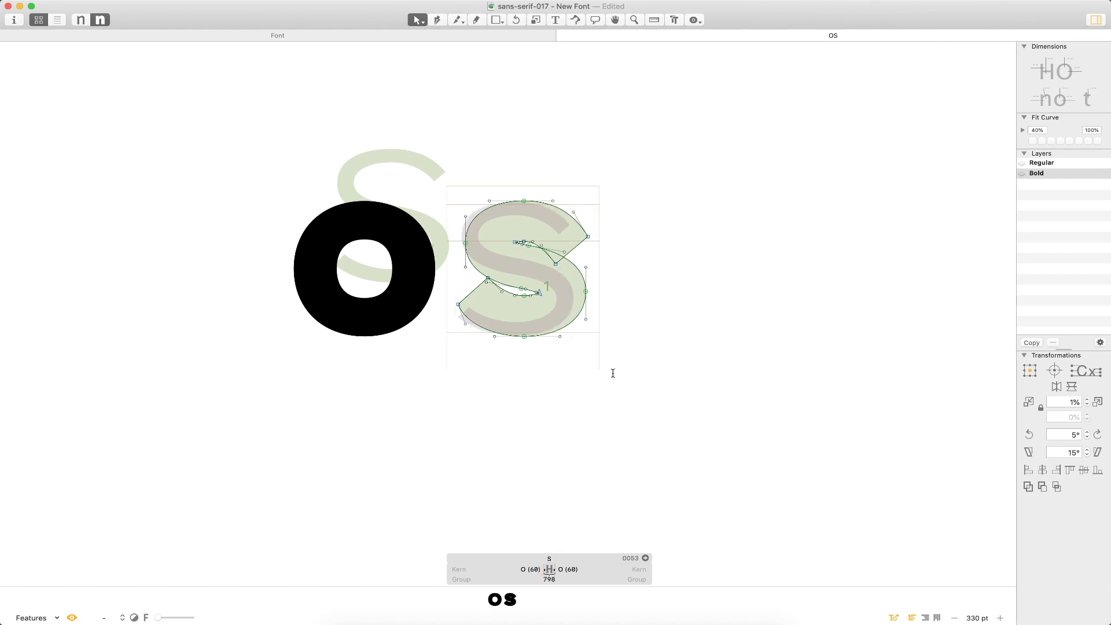
key("Escape")
- Compare the spacing and weight of OS in the Regular and Bold masters, viewing the Bold at a small size
key("super+1")
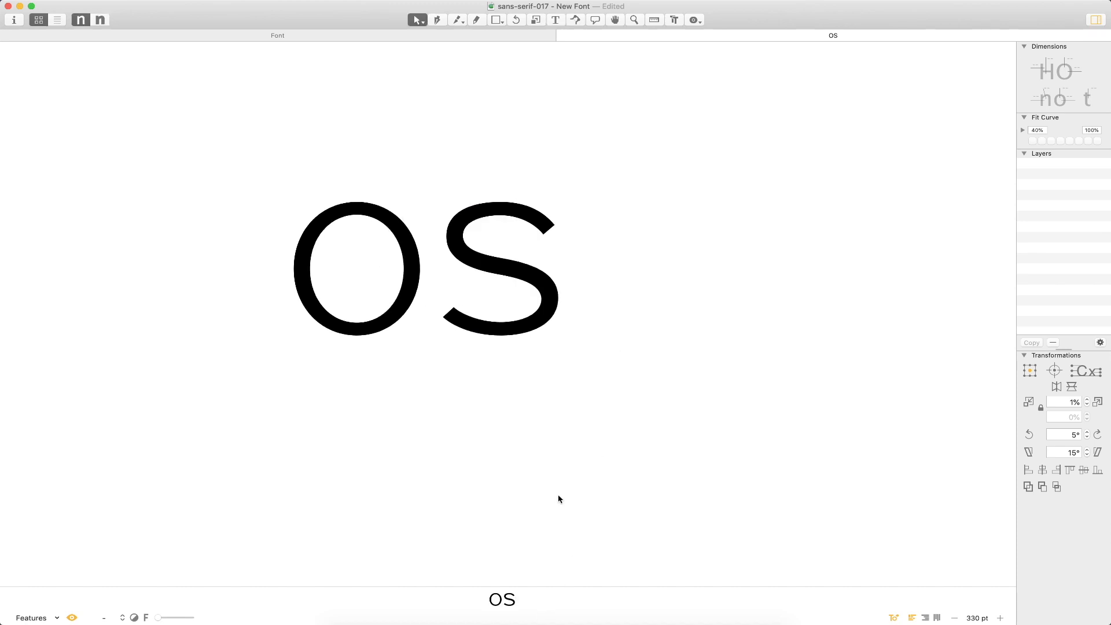
double_click(560, 345)
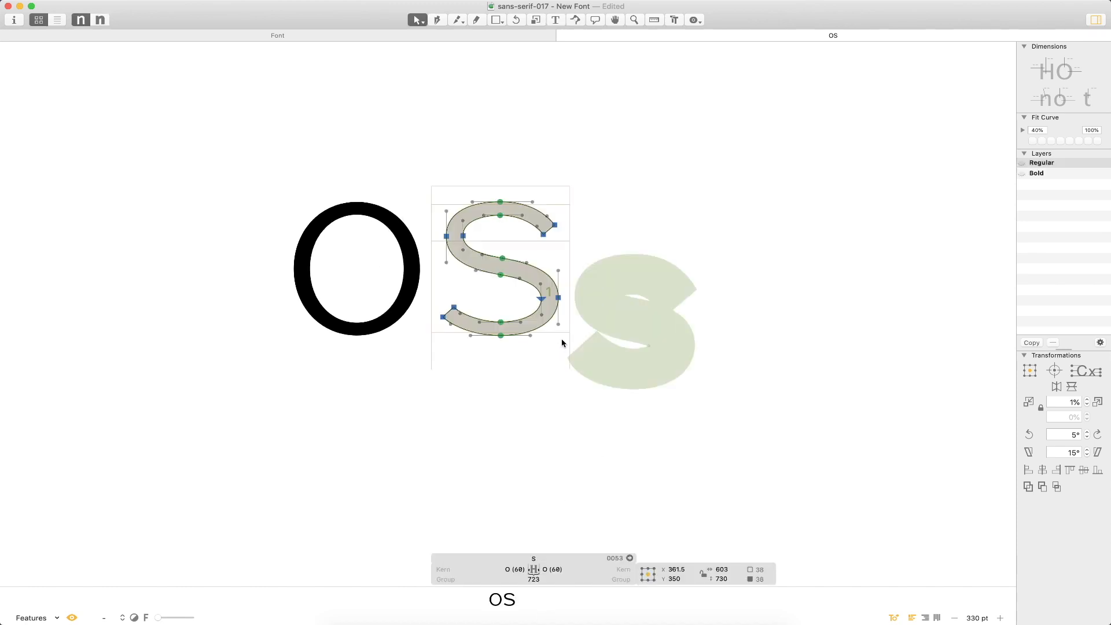
key("Escape")
key("super+2")
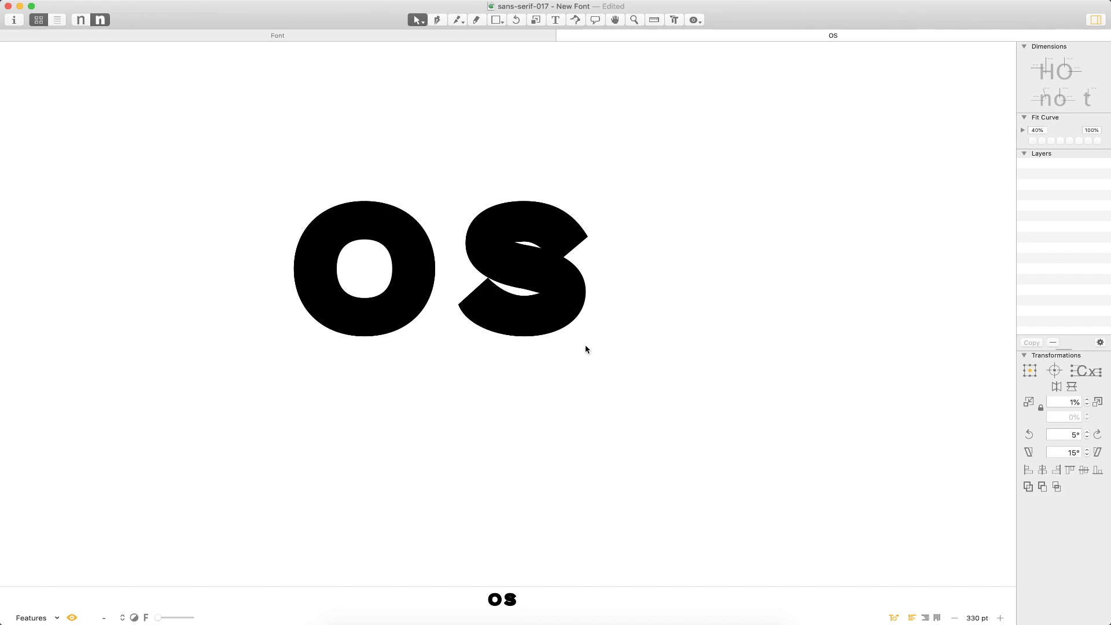
scroll(548, 321, "down", 5)
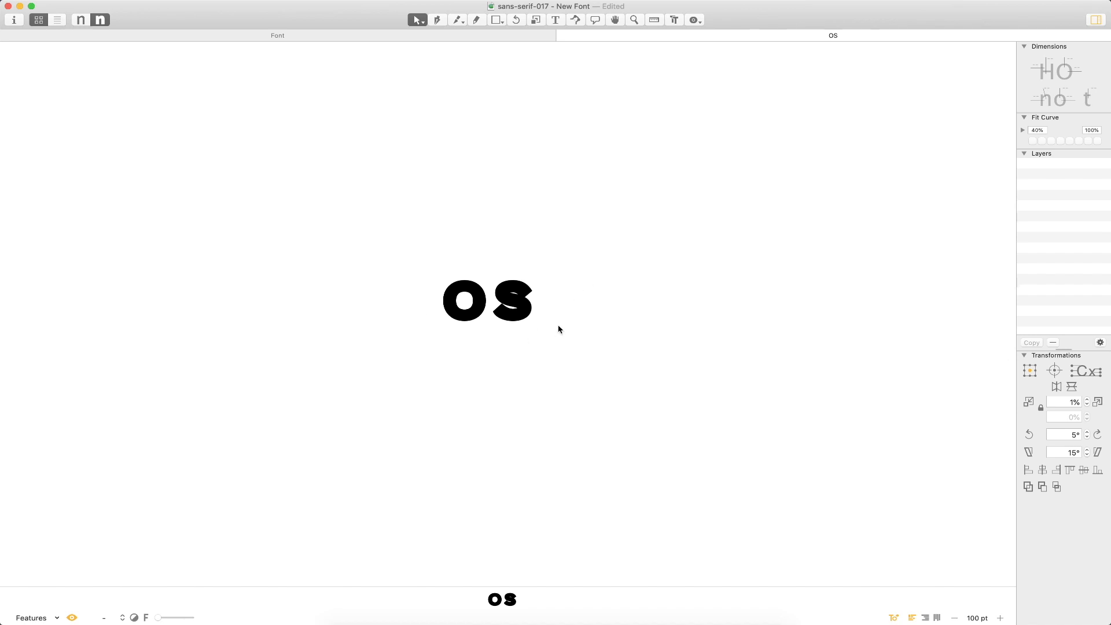
- Close the OS edit tab and save the font file
key("super+w")
left_click(551, 225)
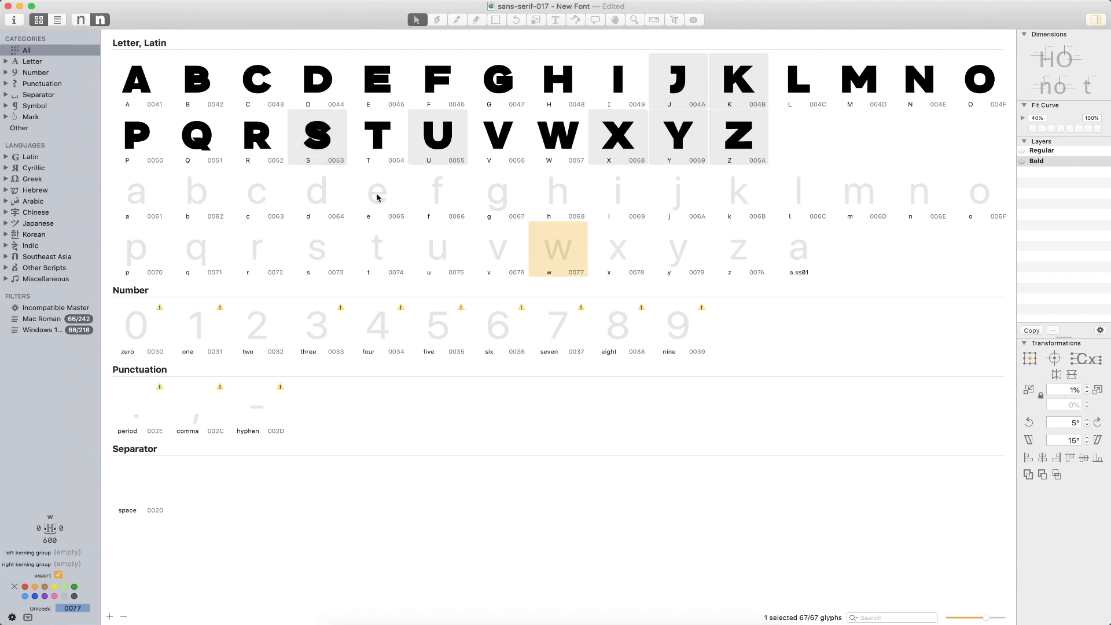
key("super+s")
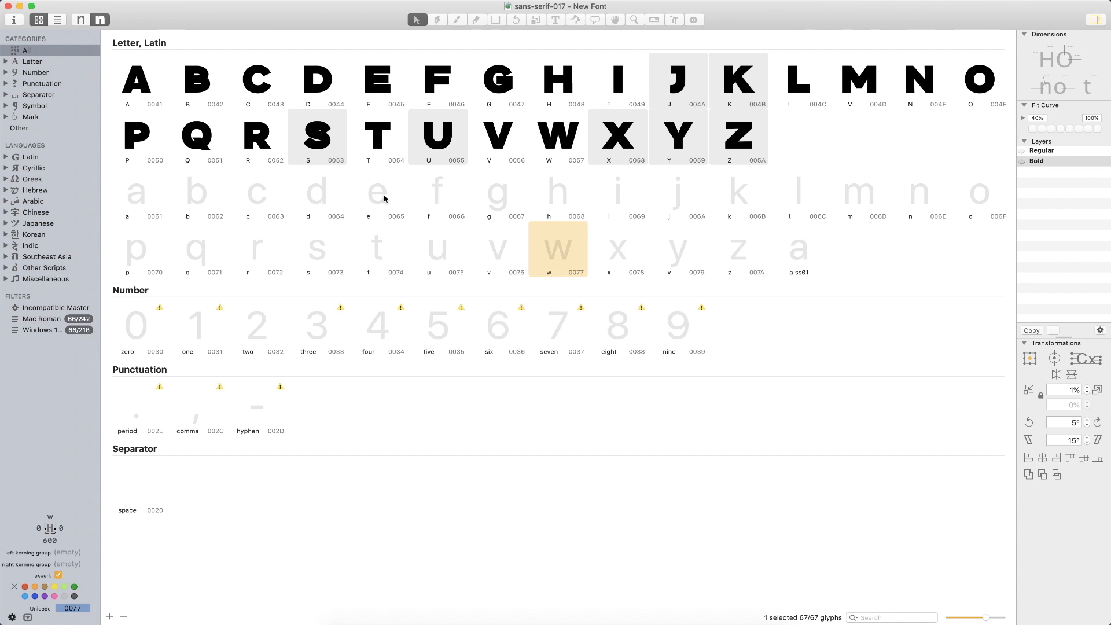
- Copy the Regular lowercase e's outlines into its Bold master and open Offset Curve for them
key("super+1")
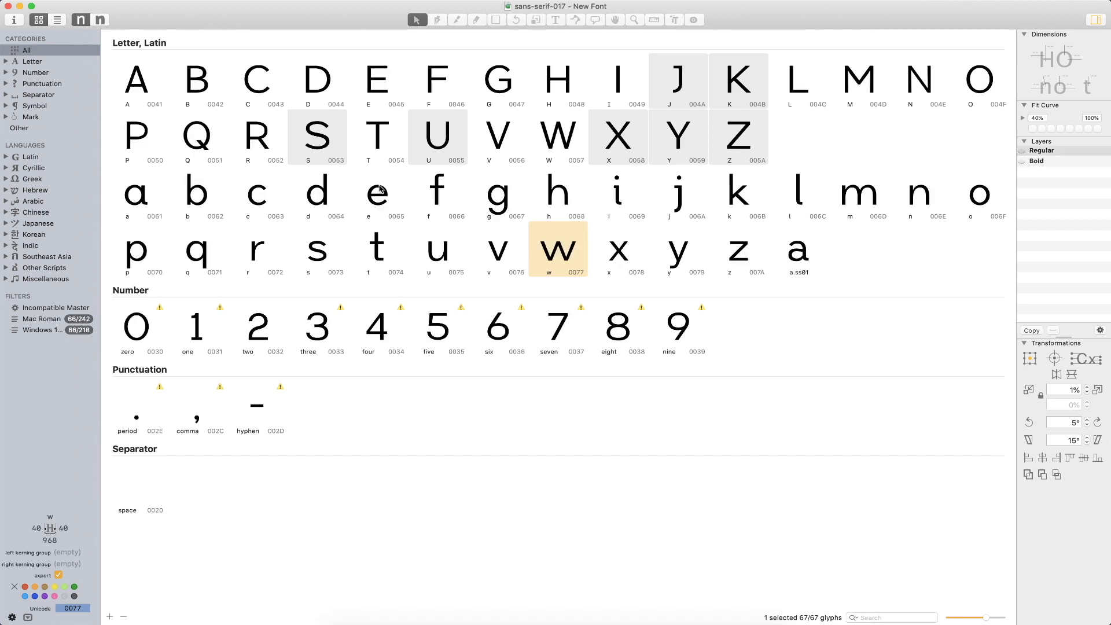
left_click(381, 203)
double_click(380, 204)
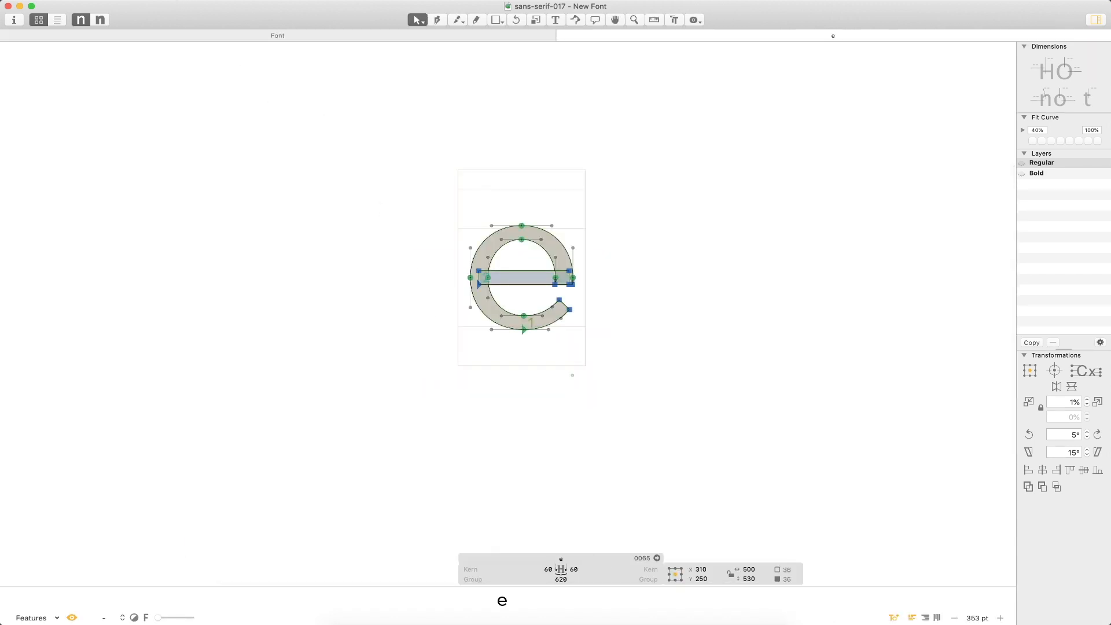
key("super+2")
left_click(156, 1)
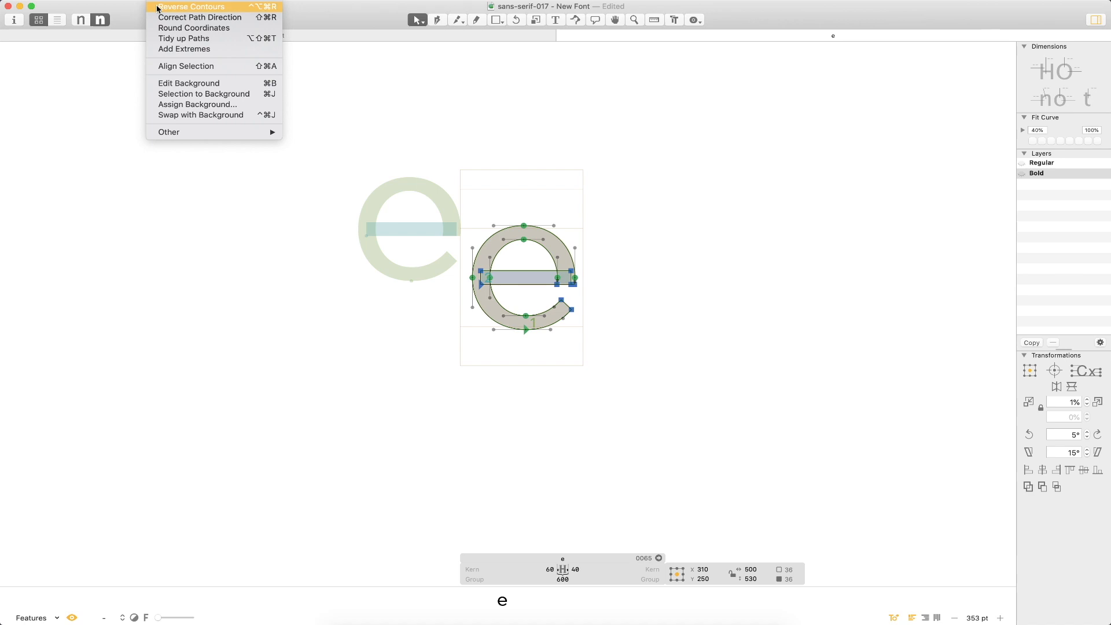
left_click(184, 6)
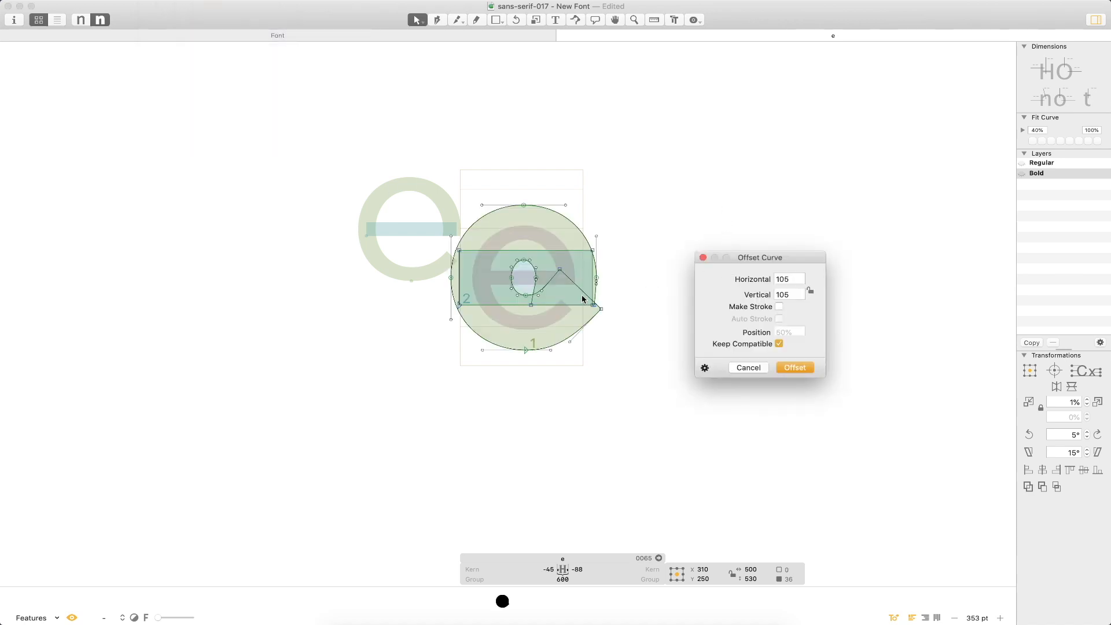
- Try Offset Curve values of 70 and 50, horizontal and vertical alike, on the Bold lowercase e
left_click(732, 278)
type("70")
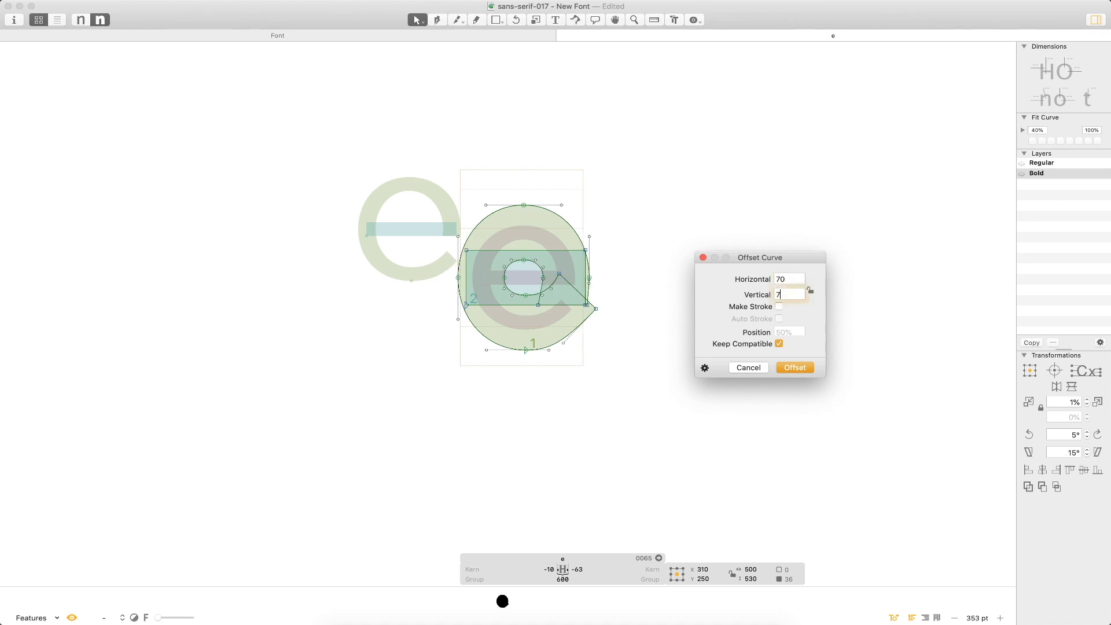
key("Tab")
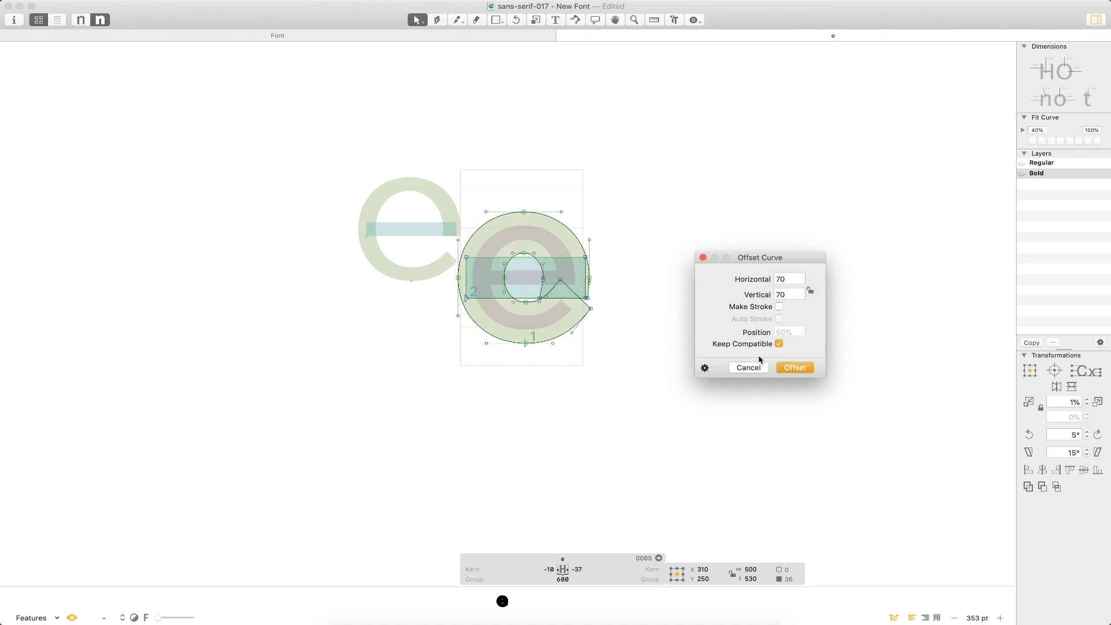
left_click(790, 279)
type("50")
key("Tab")
type("50")
key("Tab")
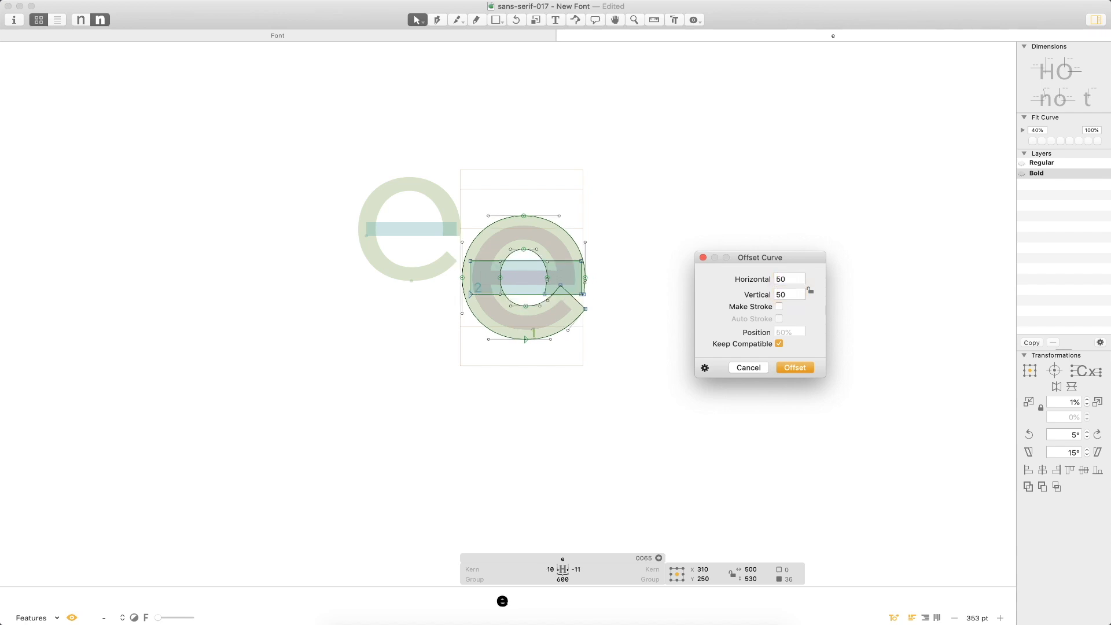
- Try an Offset Curve of 25 horizontal and 25 vertical on the Bold lowercase e
key("shift+Tab")
key("shift+Tab")
type("25")
key("Tab")
type("25")
key("Tab")
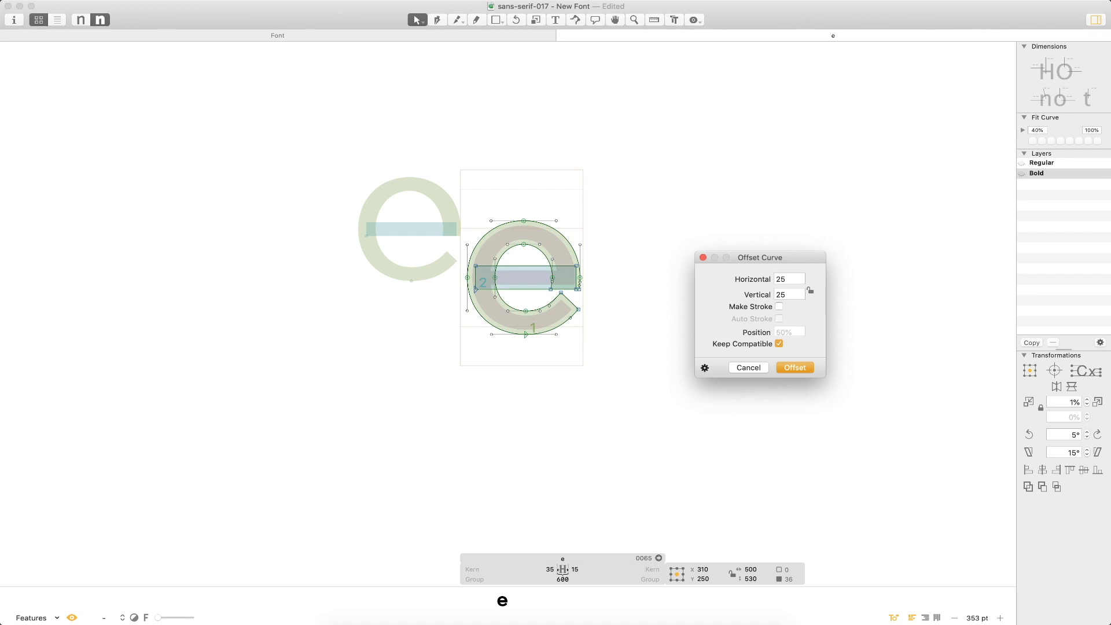
- Apply an Offset Curve of 35 horizontal and 35 vertical to the Bold lowercase e
key("shift+Tab")
key("shift+Tab")
type("5")
key("BackSpace")
type("36")
key("Tab")
type("35")
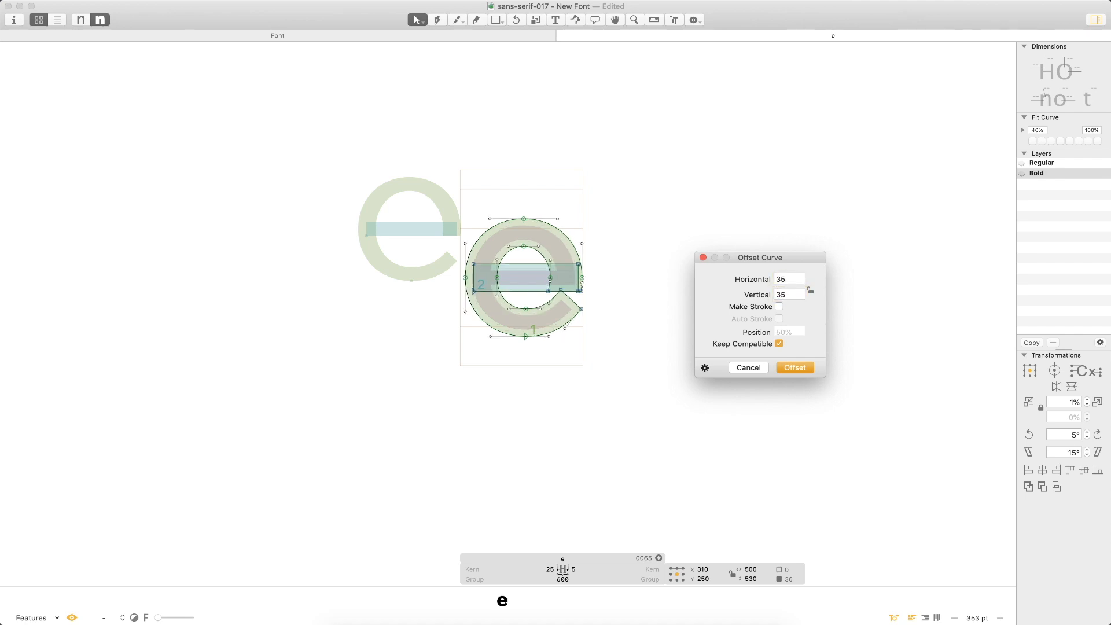
left_click(789, 370)
- Preview the lowercase e without its nodes and compare its Regular and Bold masters
key("t")
key("super+1")
key("super+2")
key("super+1")
key("super+2")
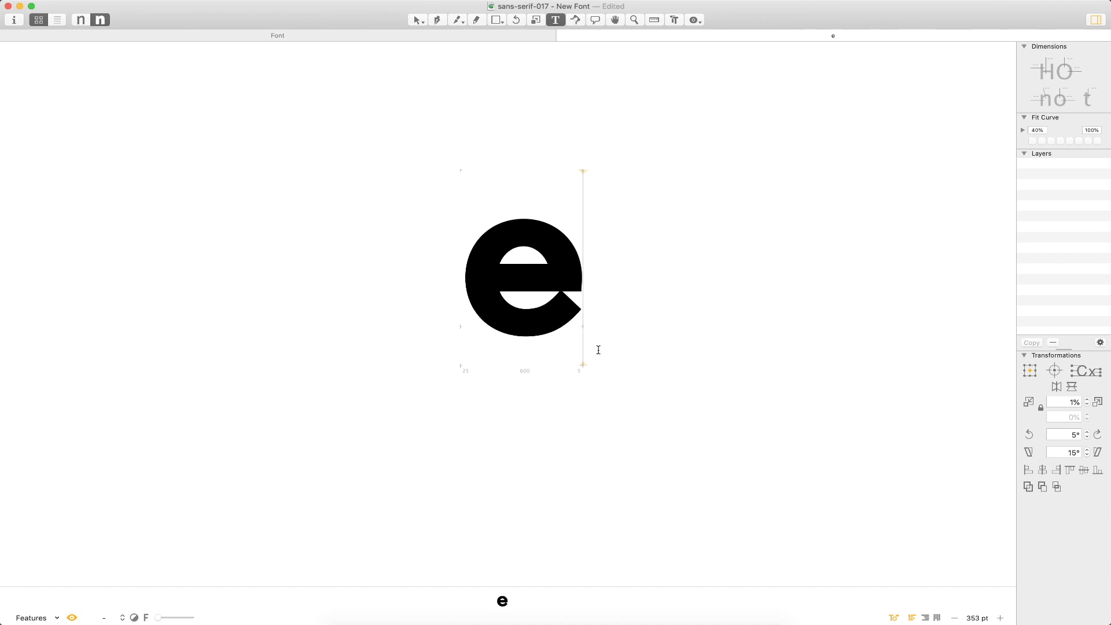
- Return to the font overview in the Bold master and select the eight glyph
key("super+alt+Left")
key("super+2")
left_click(598, 324)
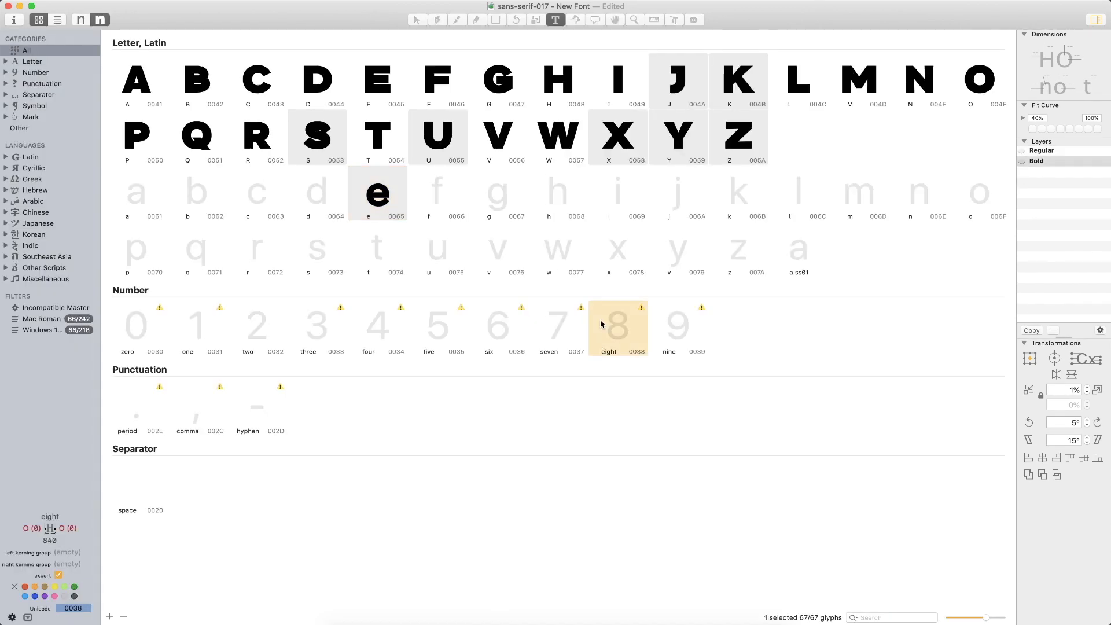